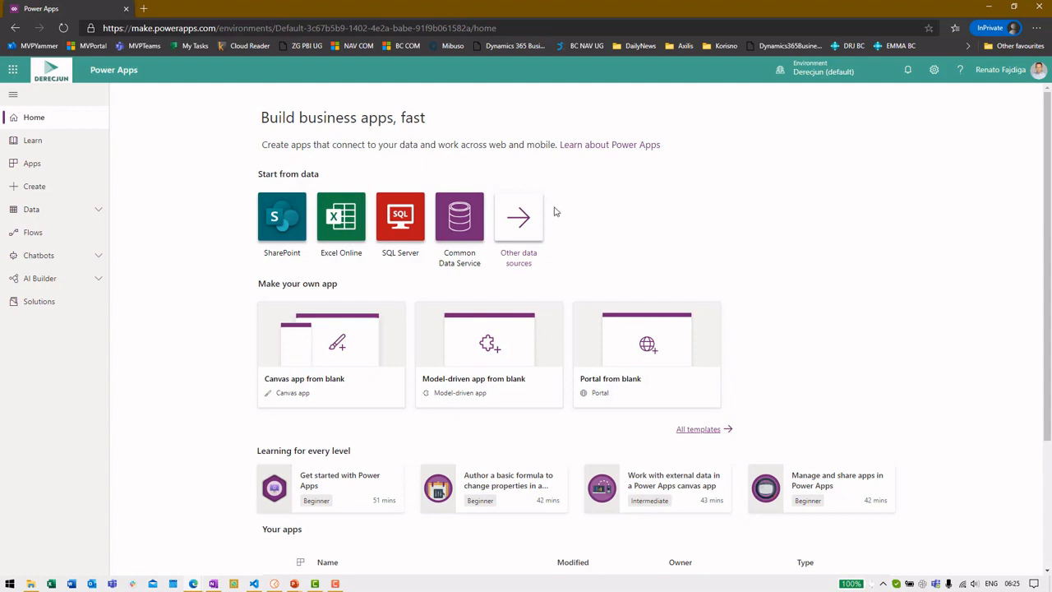
Step: Open Data > Connections and start adding a new connection
{"action": "left_click", "coordinate": [95, 210]}
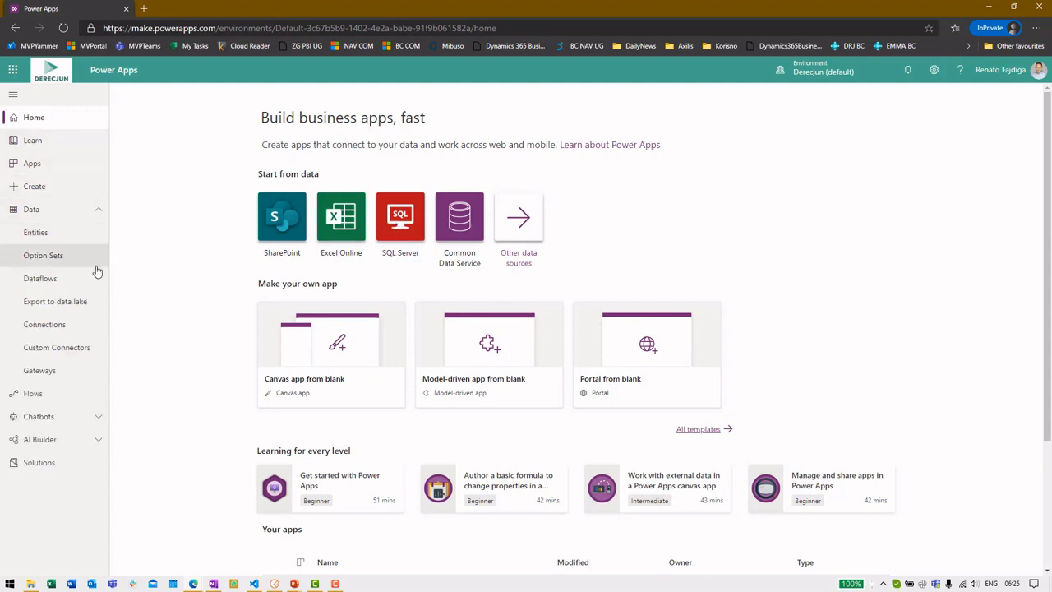
{"action": "left_click", "coordinate": [87, 328]}
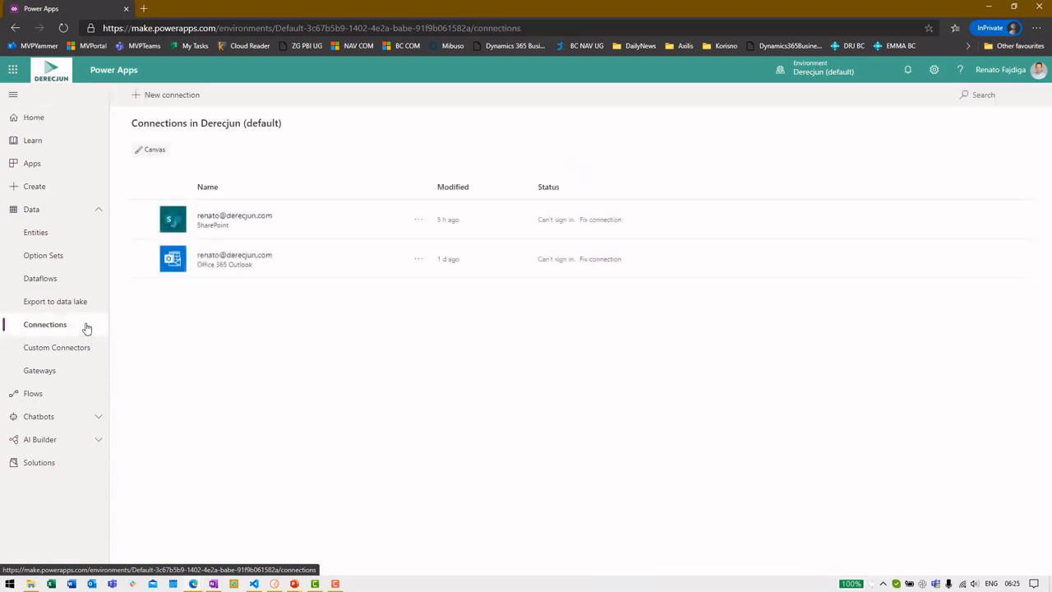
{"action": "left_click", "coordinate": [182, 99]}
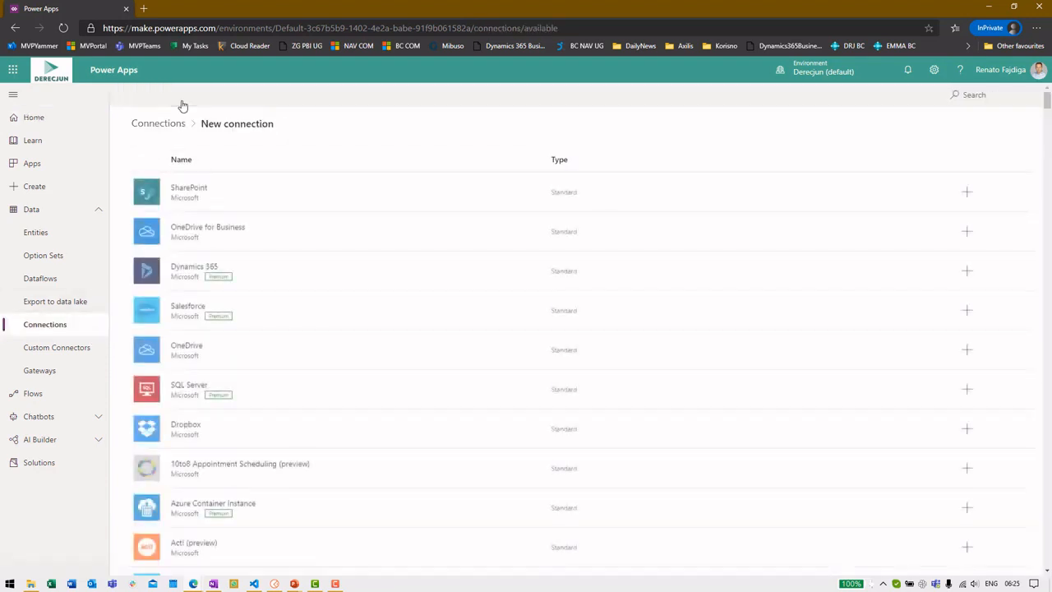
Step: Browse the full list of available connectors and focus the connector search box
{"action": "scroll", "coordinate": [383, 197], "scroll_direction": "down", "scroll_amount": 12}
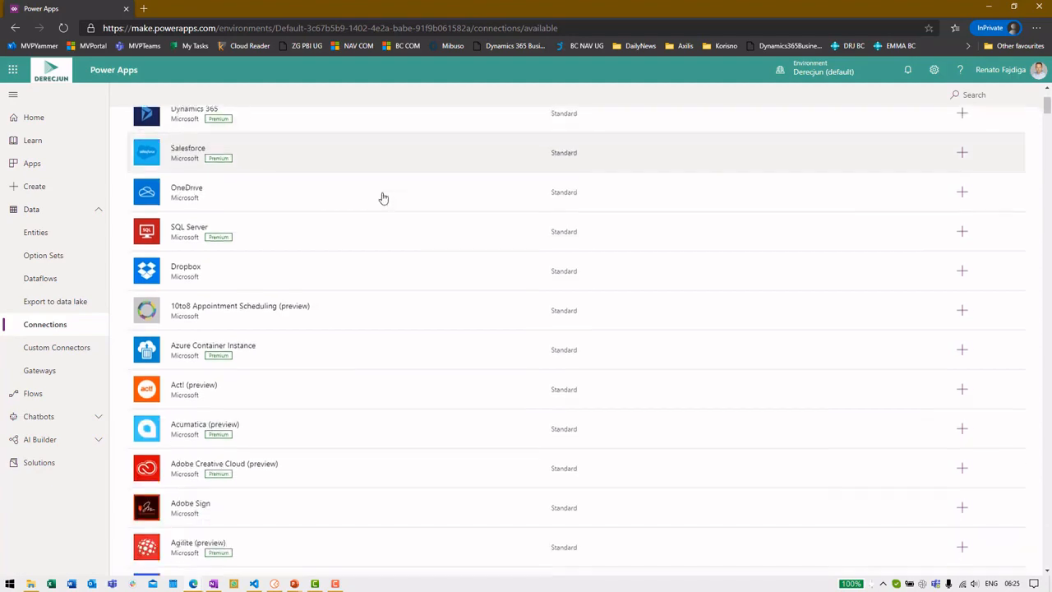
{"action": "scroll", "coordinate": [386, 190], "scroll_direction": "down", "scroll_amount": 20}
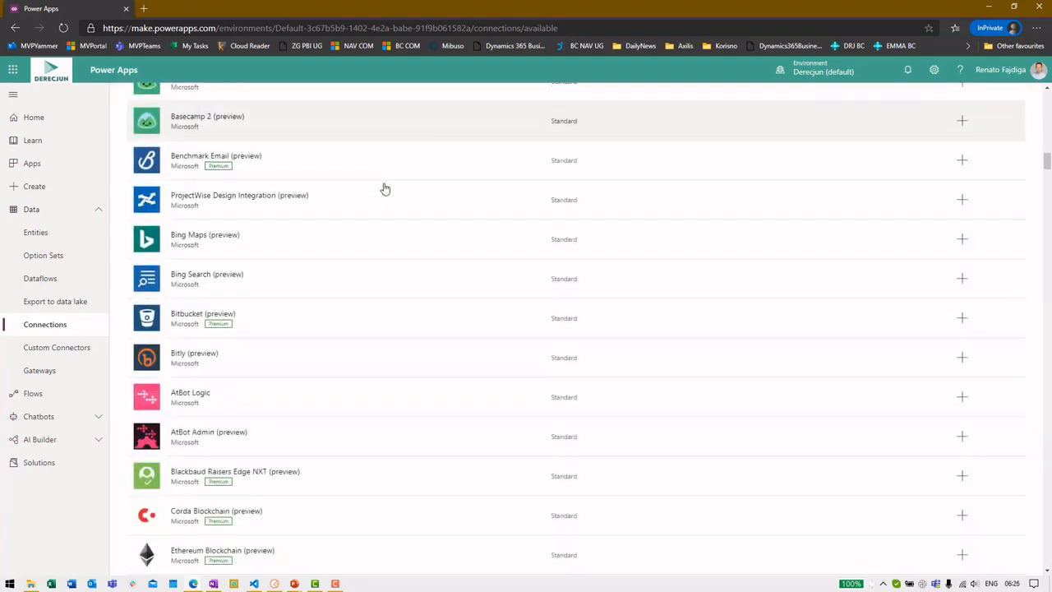
{"action": "scroll", "coordinate": [383, 192], "scroll_direction": "down", "scroll_amount": 20}
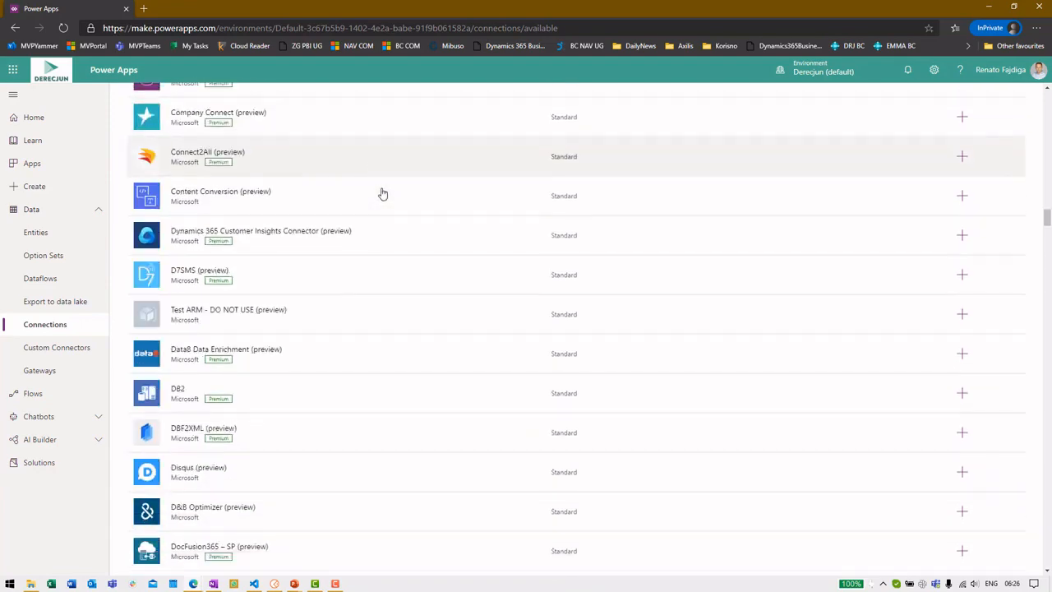
{"action": "scroll", "coordinate": [429, 223], "scroll_direction": "up", "scroll_amount": 20}
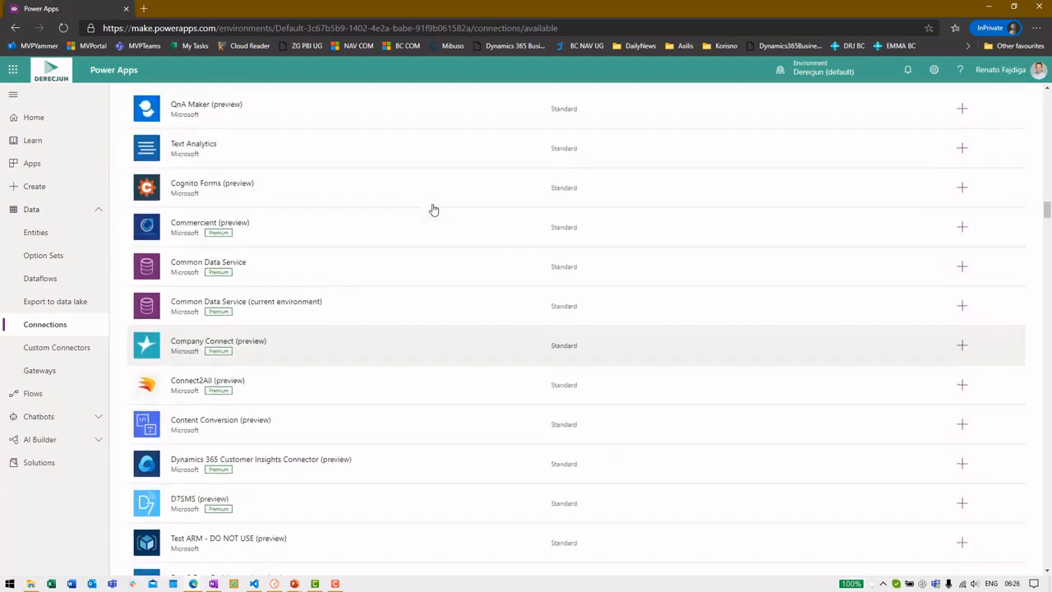
{"action": "scroll", "coordinate": [434, 210], "scroll_direction": "up", "scroll_amount": 20}
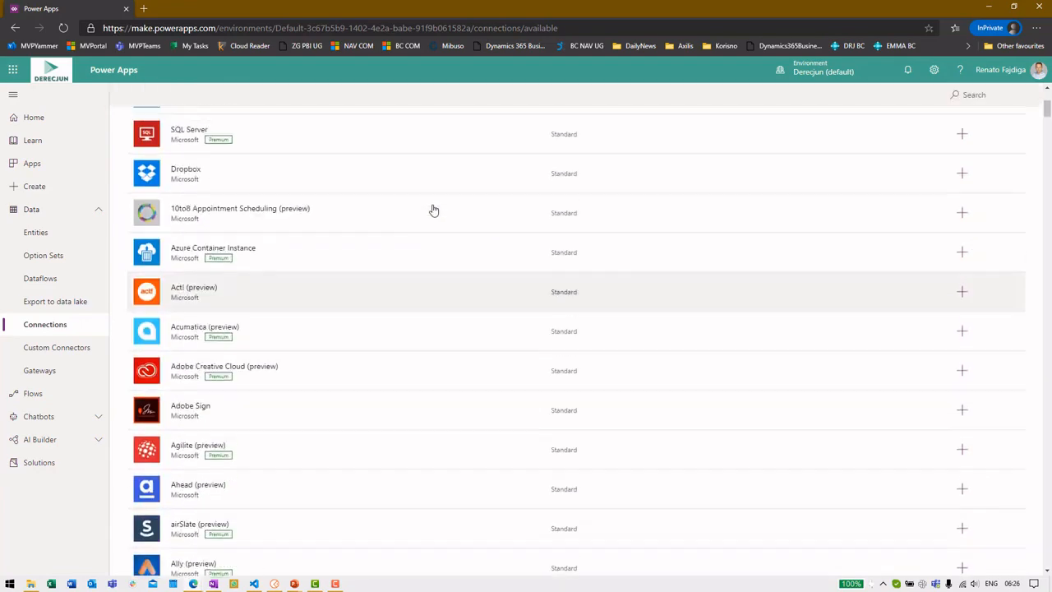
{"action": "left_click", "coordinate": [994, 95]}
Step: Search connectors for 'dynamics', then replace the search with 'business central'
{"action": "type", "text": "dynamics"}
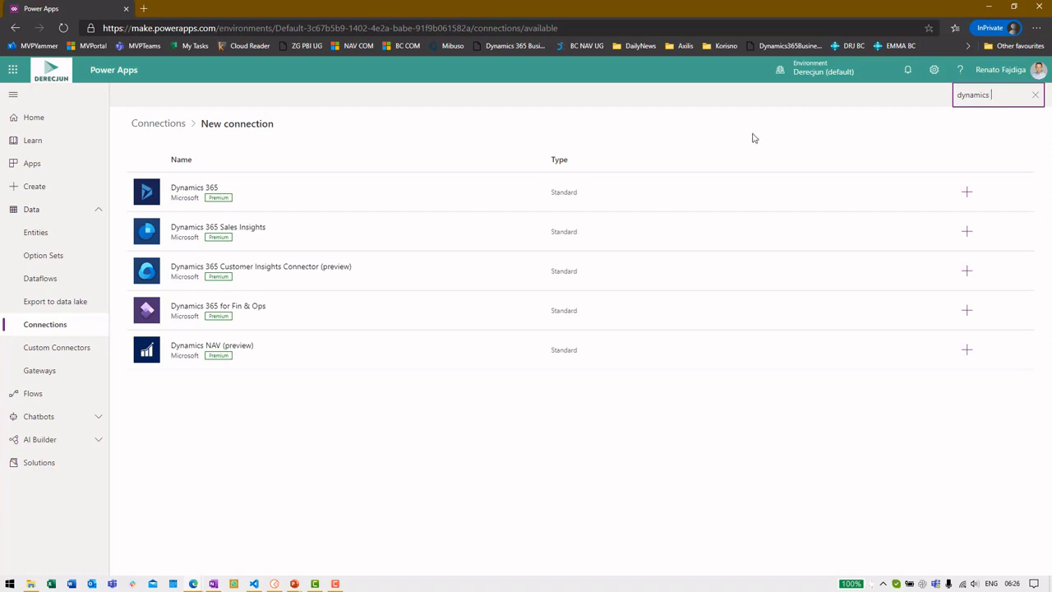
{"action": "key", "text": "ctrl+a"}
{"action": "type", "text": "business central"}
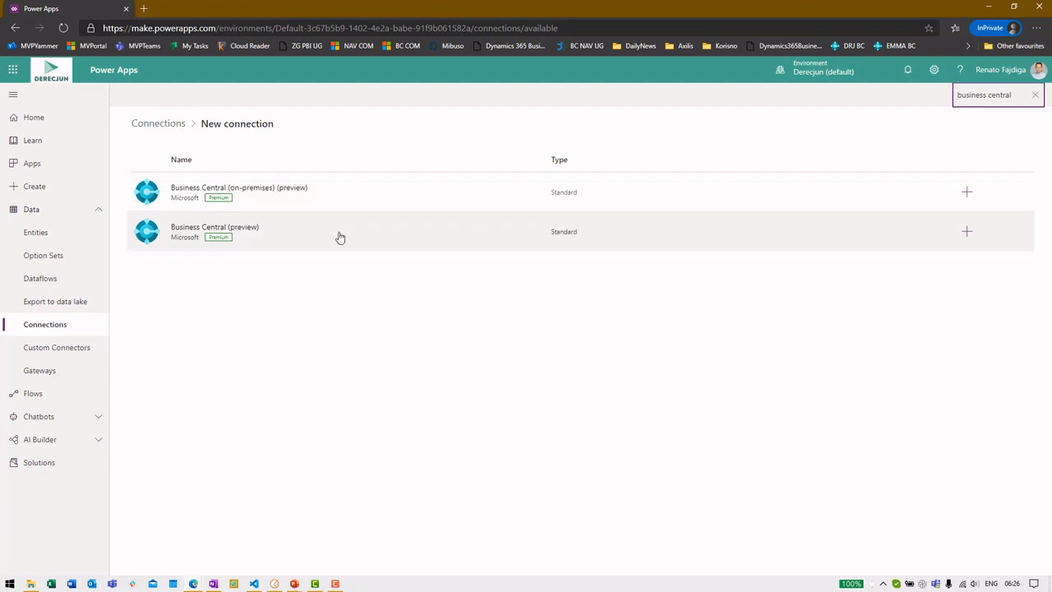
Step: Select the Business Central (preview) connector, noting its Preview and Premium labels, and create the connection
{"action": "left_click", "coordinate": [339, 235]}
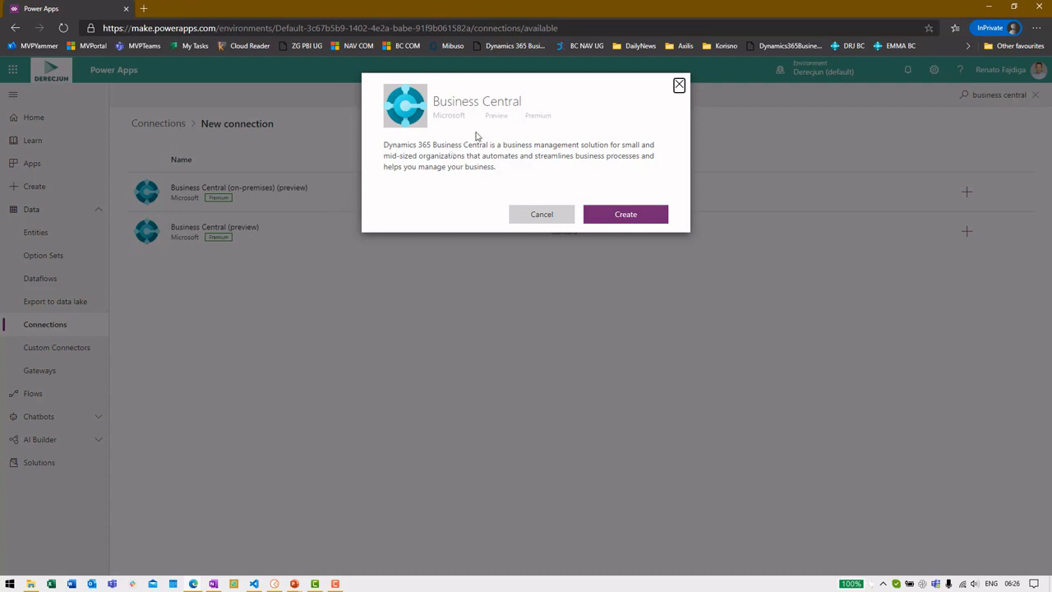
{"action": "double_click", "coordinate": [502, 115]}
{"action": "double_click", "coordinate": [540, 116]}
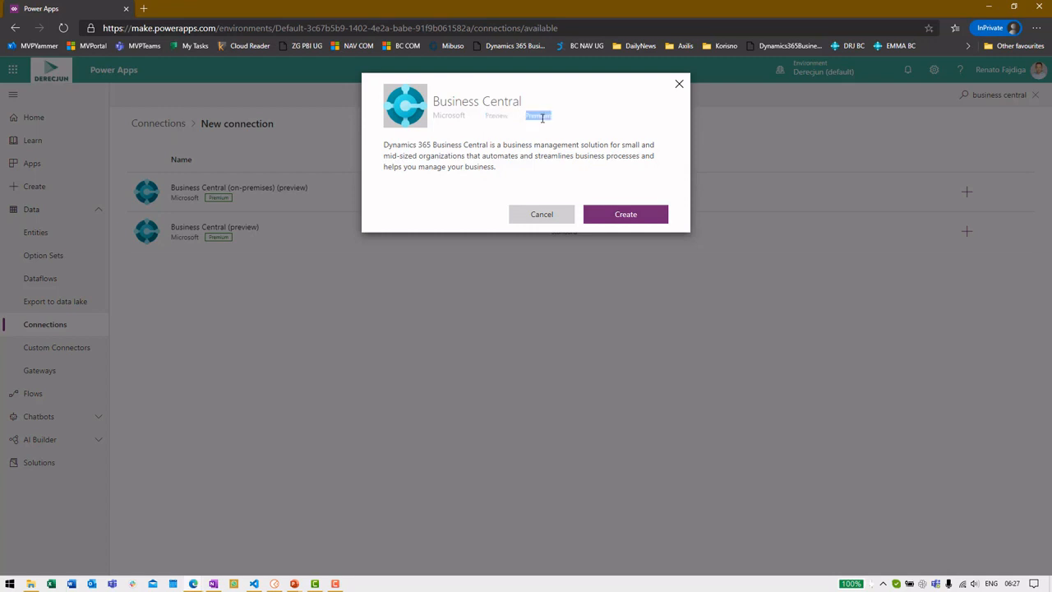
{"action": "left_click", "coordinate": [663, 214]}
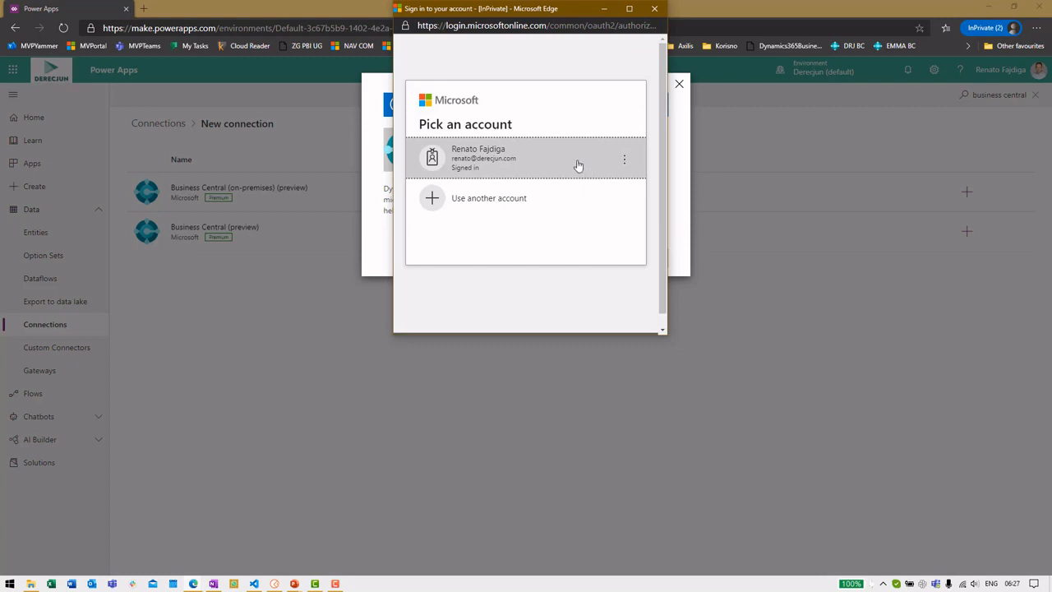
Step: Authorise the Business Central connection with the already signed-in Microsoft account
{"action": "left_click", "coordinate": [578, 165]}
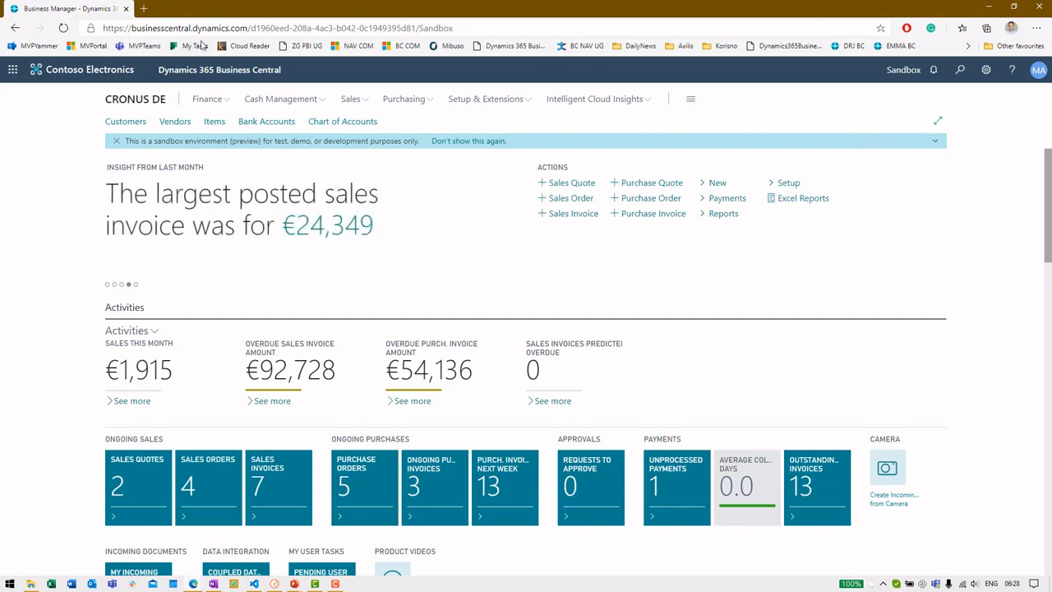
Step: In a new tab, go to make.powerapps.com and check the Business Central (preview) connection under Data > Connections
{"action": "left_click", "coordinate": [143, 8]}
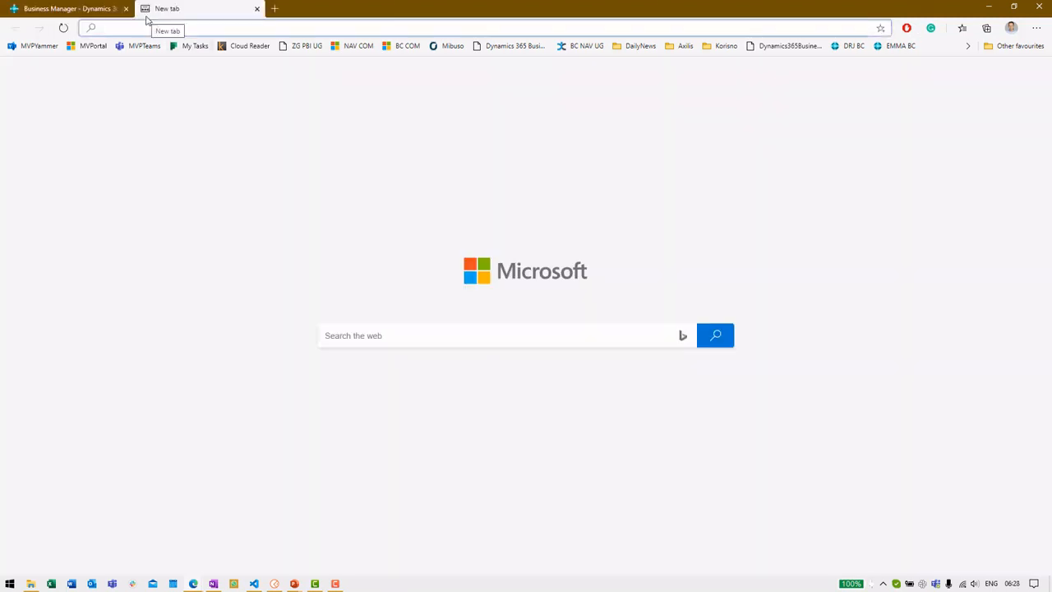
{"action": "type", "text": "make"}
{"action": "key", "text": "Return"}
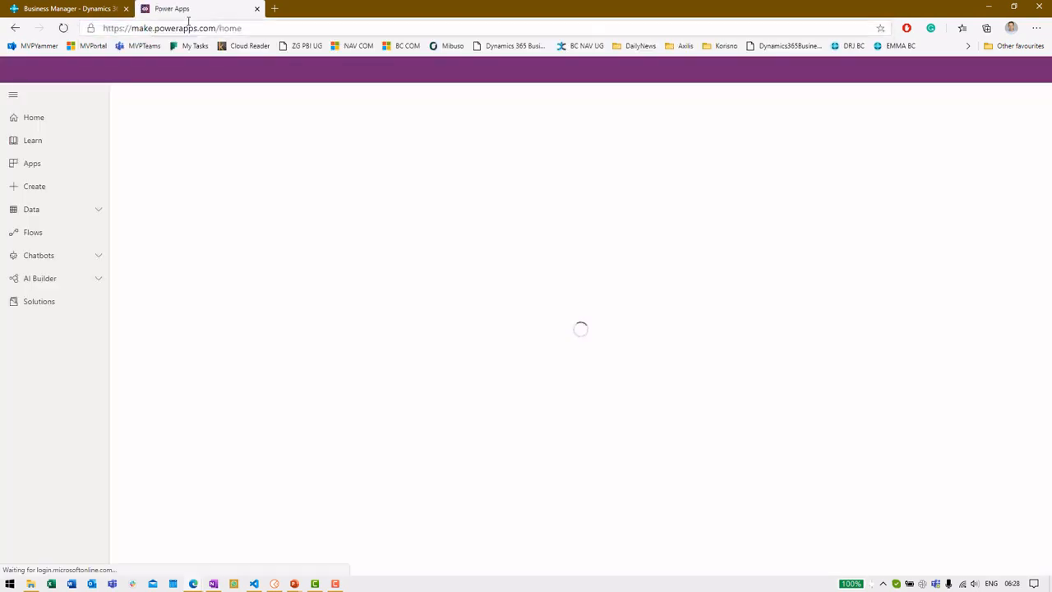
{"action": "left_click", "coordinate": [95, 215]}
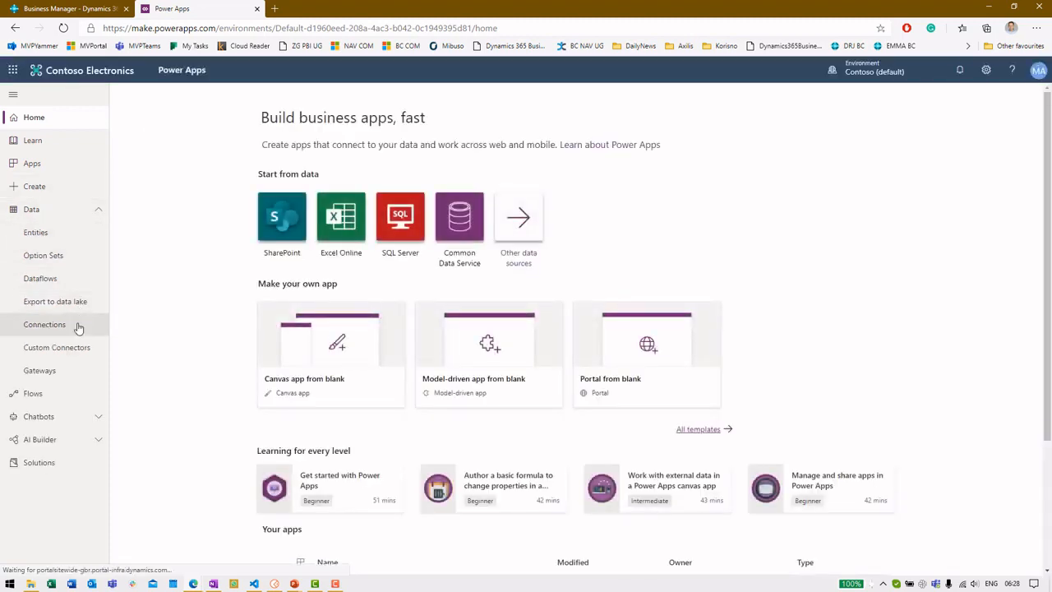
{"action": "left_click", "coordinate": [76, 327]}
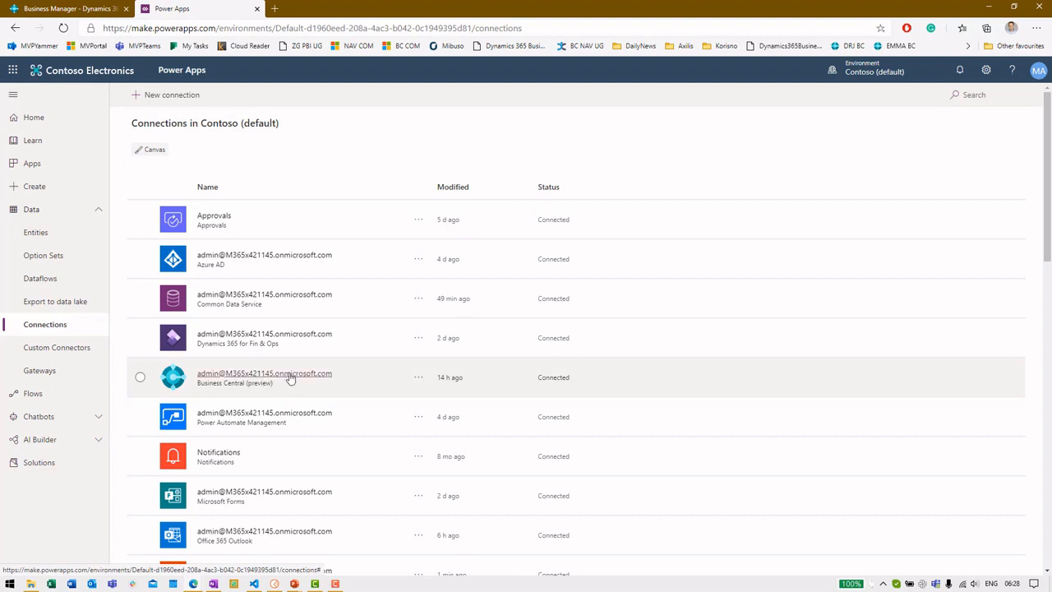
{"action": "left_click", "coordinate": [291, 377]}
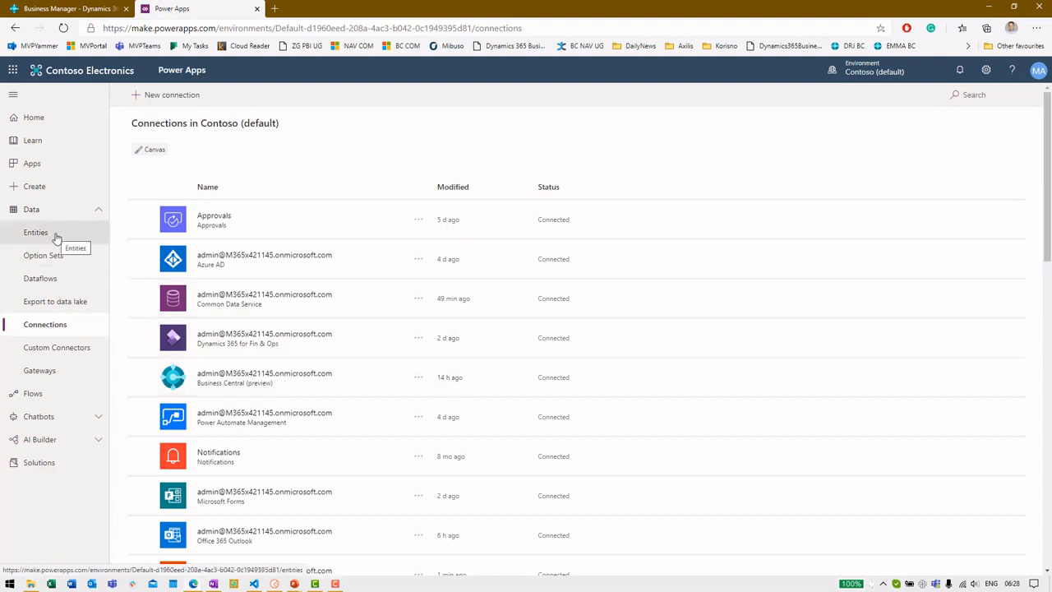
Step: From Apps, choose New app > Canvas to start a new canvas app
{"action": "left_click", "coordinate": [67, 167]}
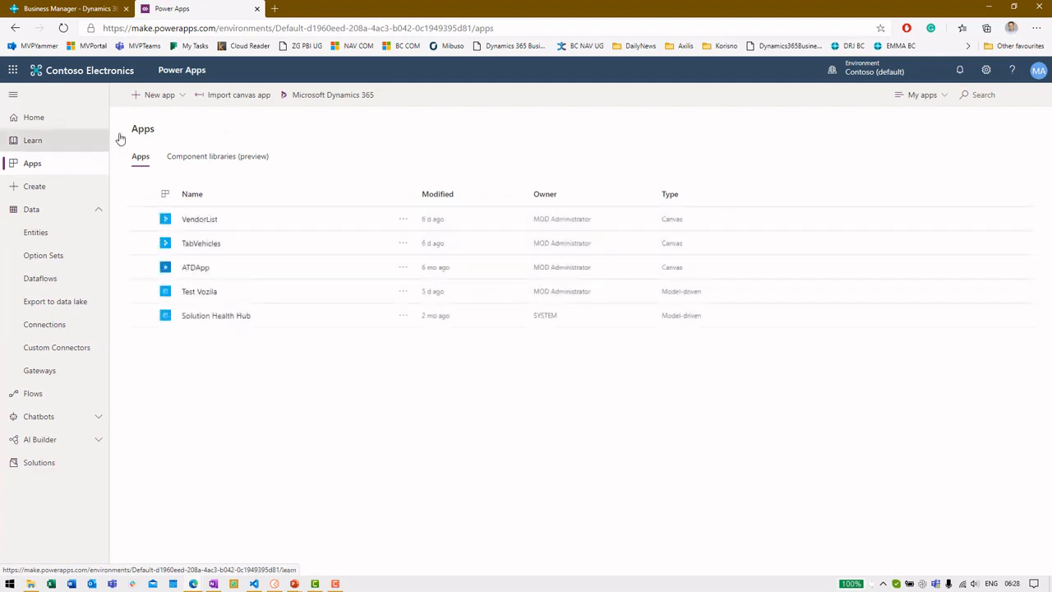
{"action": "left_click", "coordinate": [168, 105]}
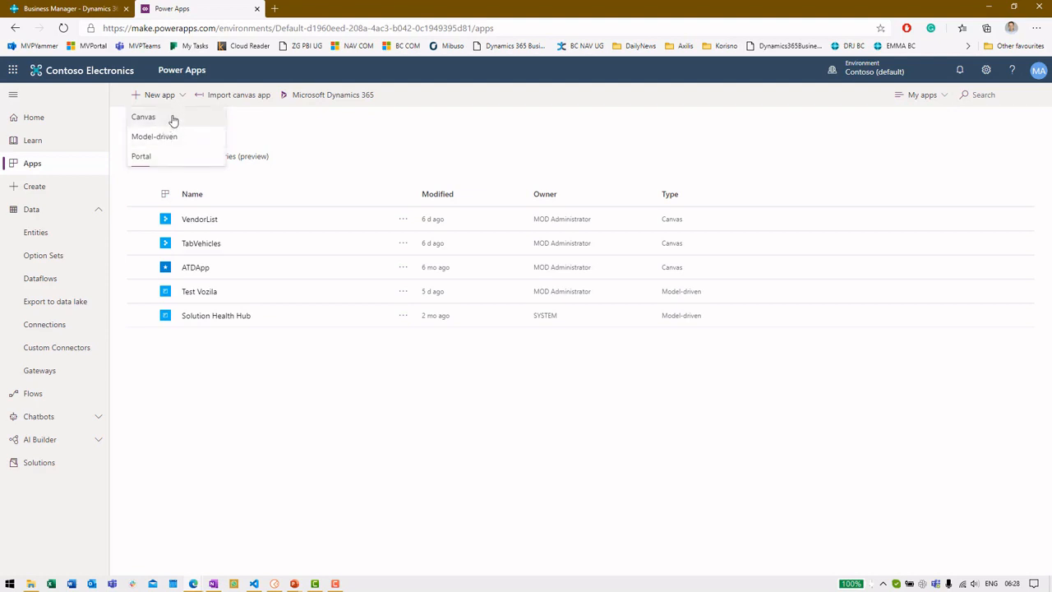
{"action": "left_click", "coordinate": [173, 121]}
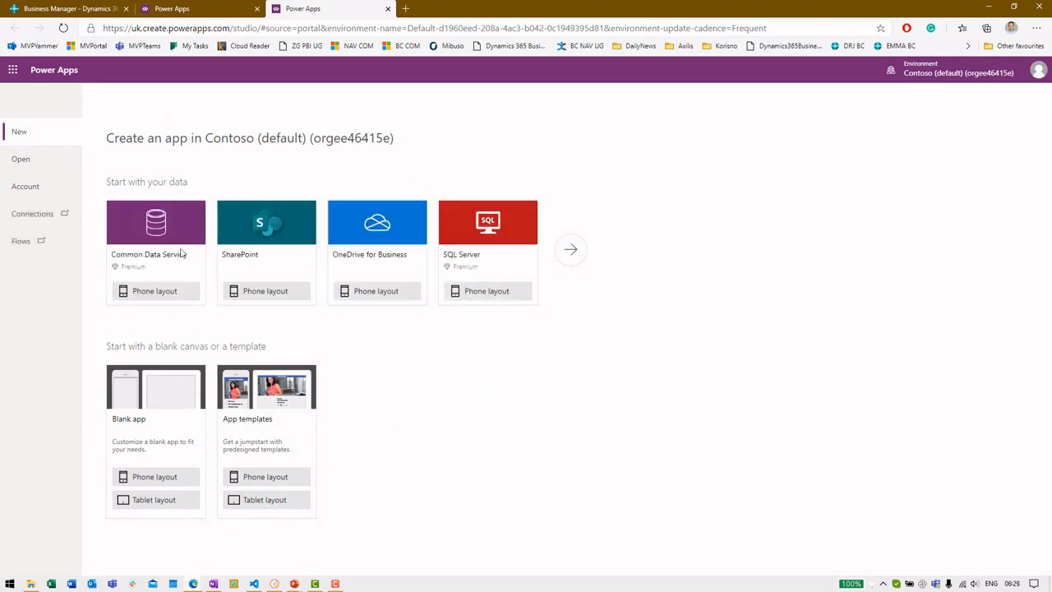
Step: Show all data sources and pick the Business Central connection as the app's data source
{"action": "left_click", "coordinate": [572, 252]}
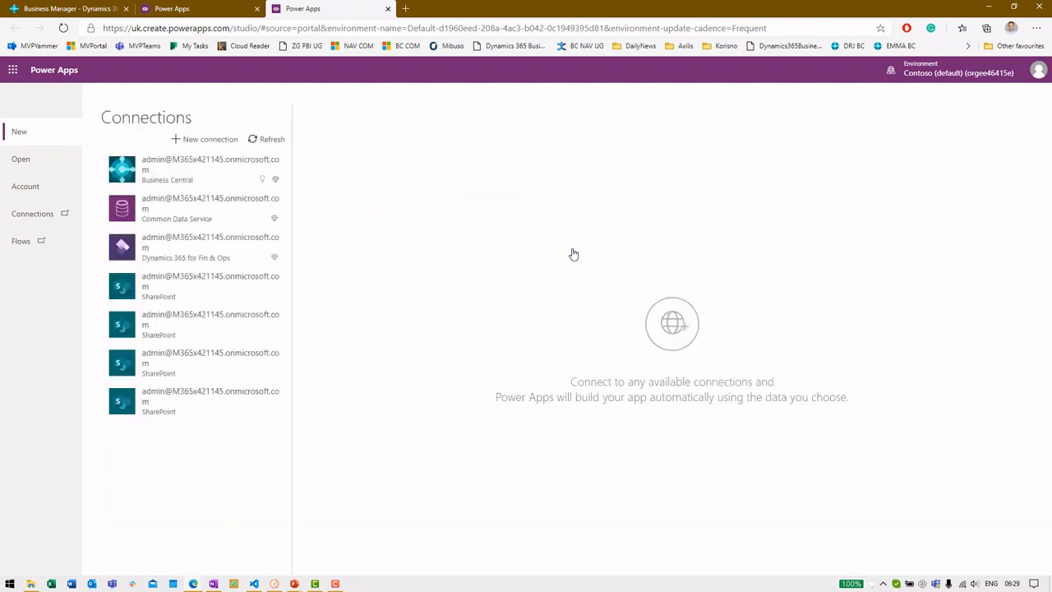
{"action": "left_click", "coordinate": [200, 178]}
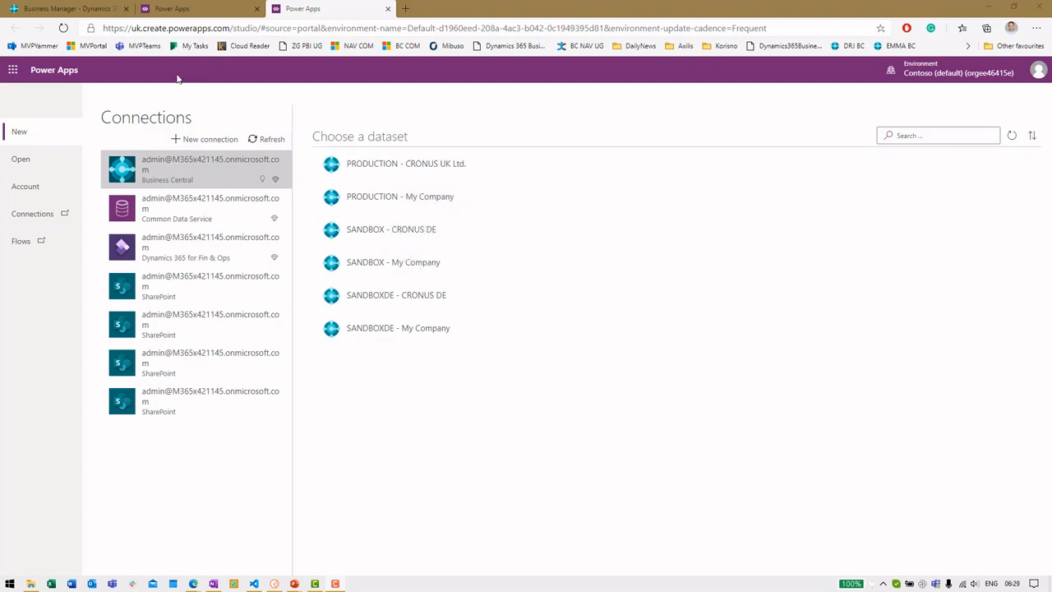
{"action": "left_click", "coordinate": [93, 9]}
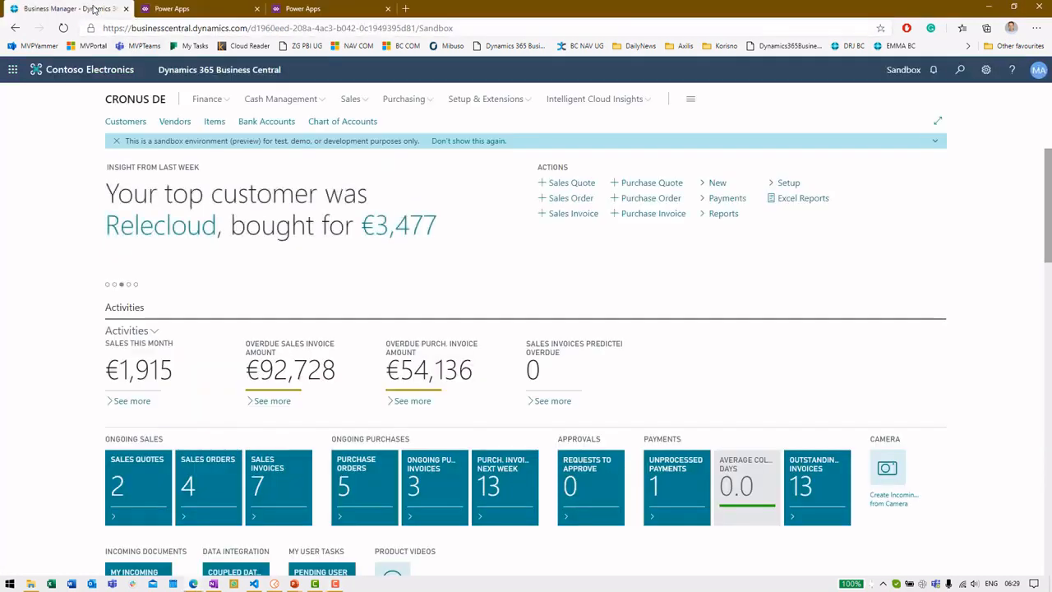
Step: Confirm the Sandbox environment in the Business Central URL, then choose the SANDBOX - CRONUS DE dataset
{"action": "left_click_drag", "start_coordinate": [420, 27], "coordinate": [458, 27]}
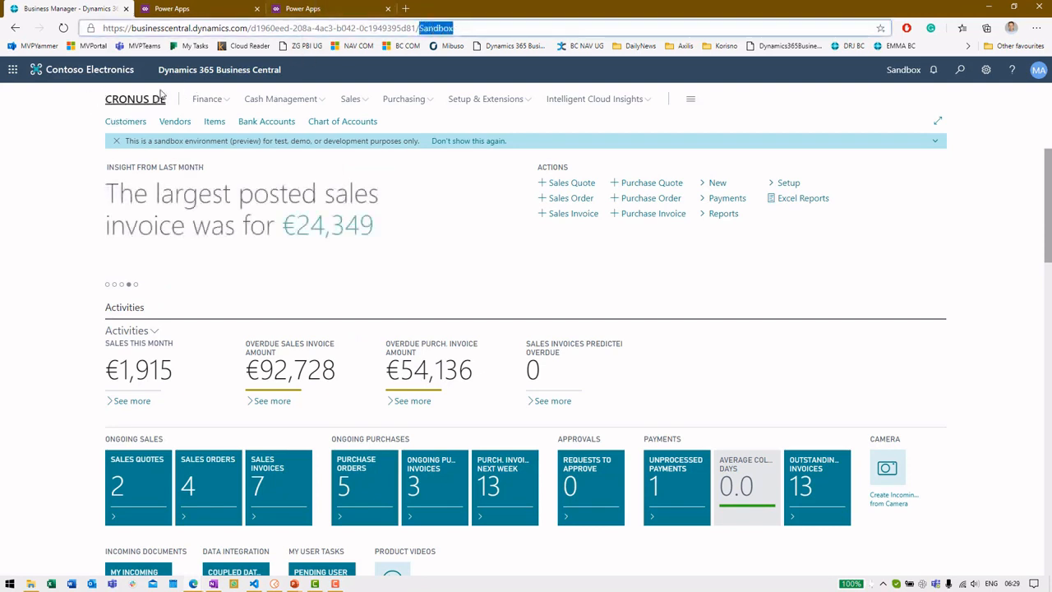
{"action": "left_click", "coordinate": [319, 10]}
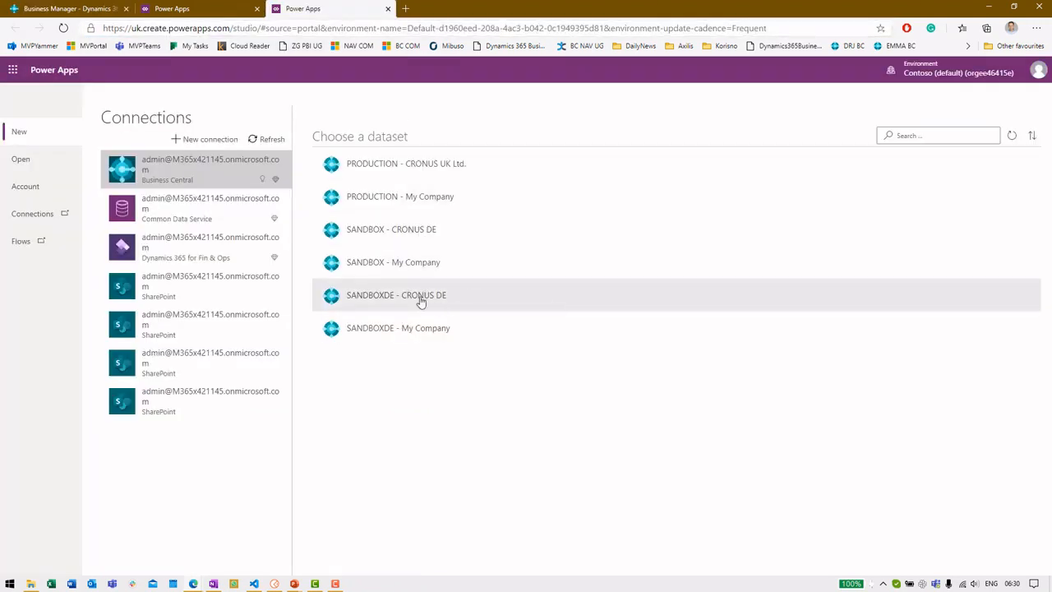
{"action": "left_click", "coordinate": [393, 232]}
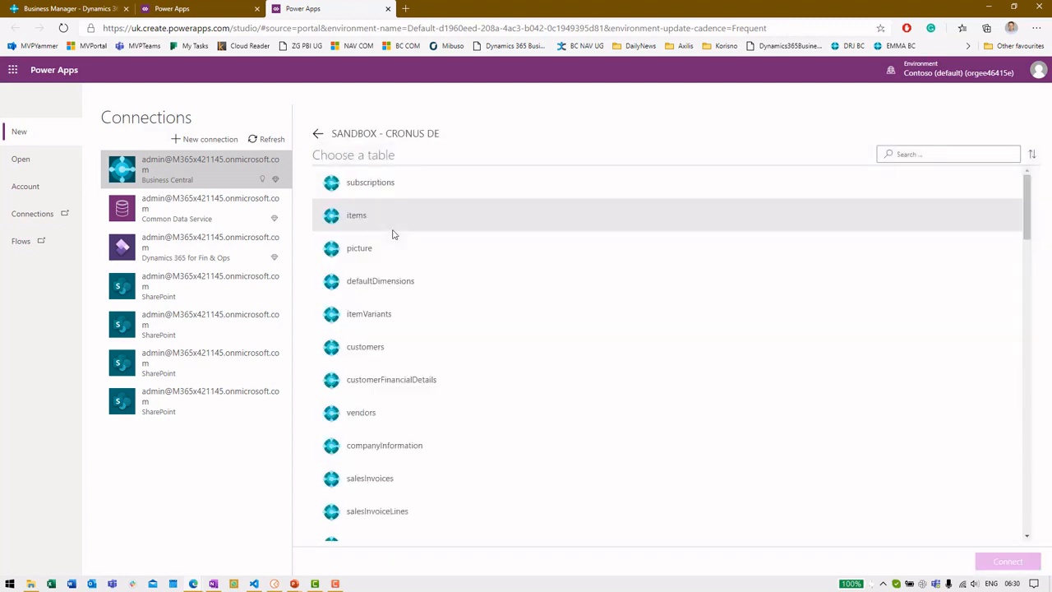
Step: Pick the customers table from the CRONUS DE table list and connect to generate the app
{"action": "scroll", "coordinate": [683, 320], "scroll_direction": "down", "scroll_amount": 1}
{"action": "scroll", "coordinate": [665, 315], "scroll_direction": "down", "scroll_amount": 2}
{"action": "scroll", "coordinate": [662, 308], "scroll_direction": "down", "scroll_amount": 4}
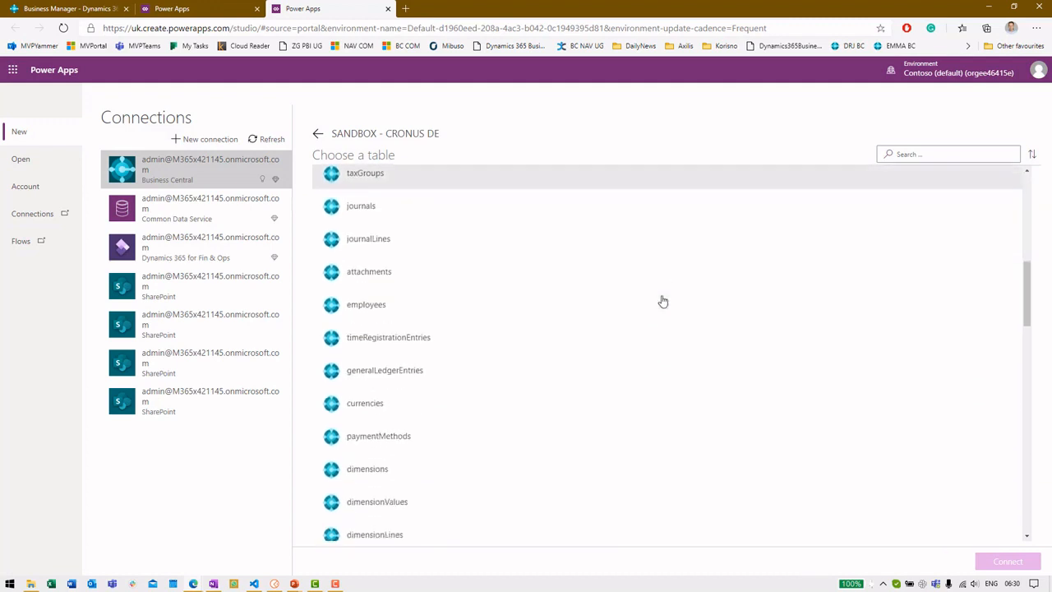
{"action": "scroll", "coordinate": [668, 301], "scroll_direction": "down", "scroll_amount": 6}
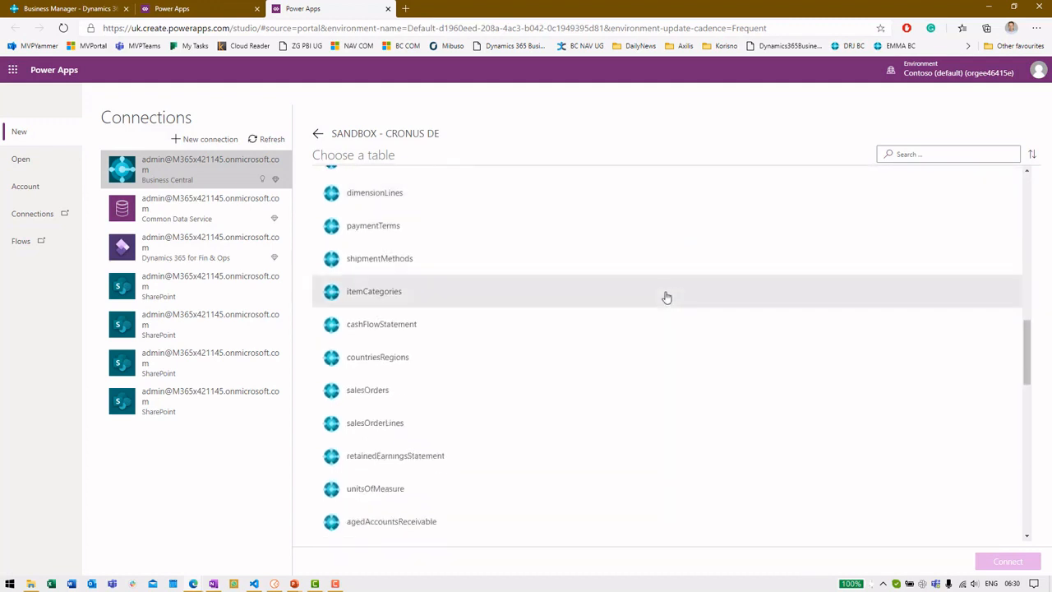
{"action": "scroll", "coordinate": [667, 297], "scroll_direction": "down", "scroll_amount": 6}
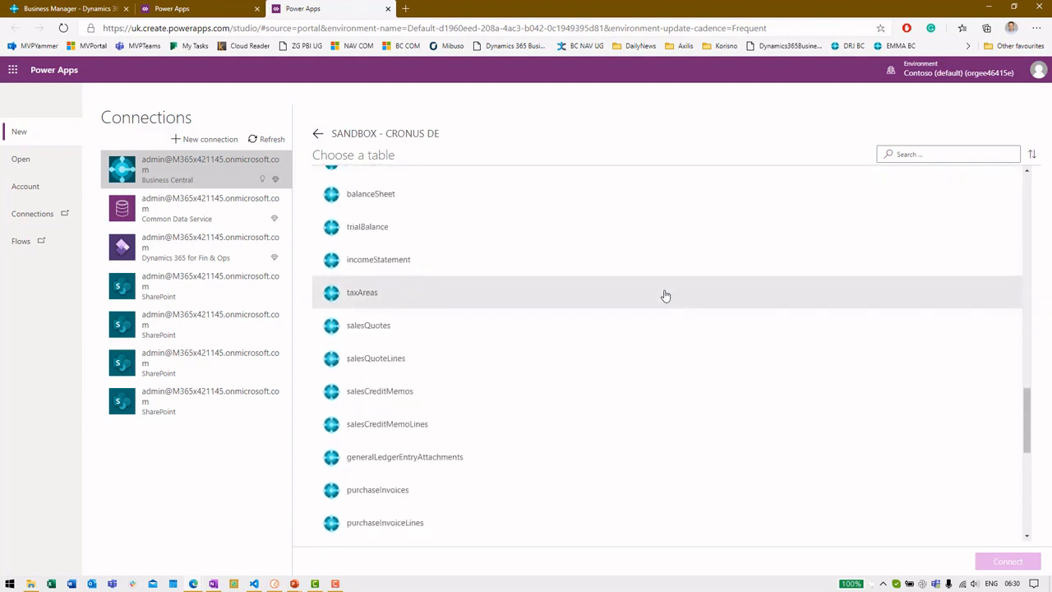
{"action": "scroll", "coordinate": [667, 297], "scroll_direction": "down", "scroll_amount": 5}
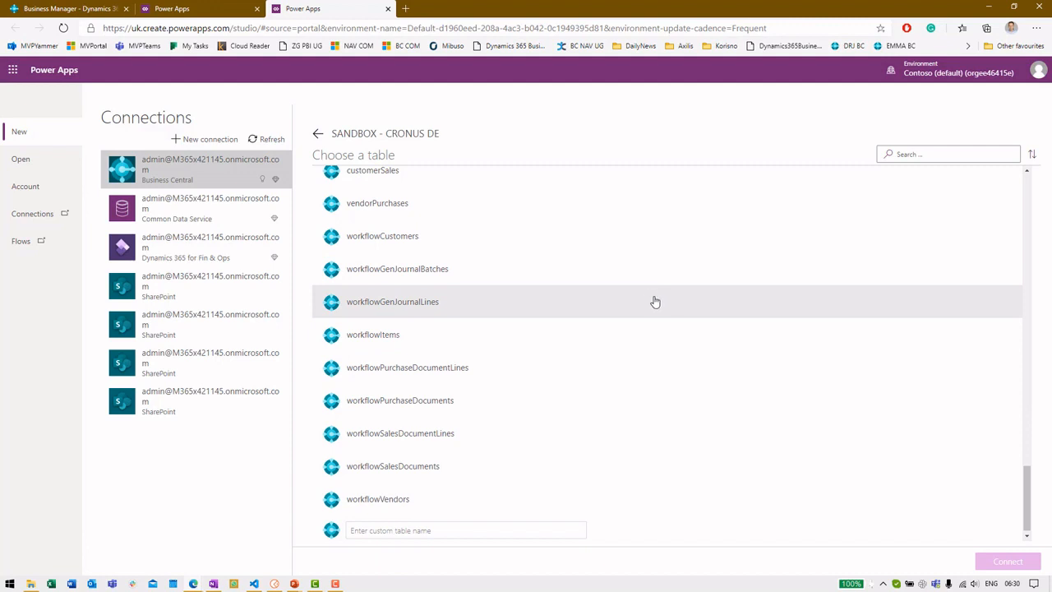
{"action": "scroll", "coordinate": [604, 331], "scroll_direction": "up", "scroll_amount": 3}
{"action": "scroll", "coordinate": [604, 337], "scroll_direction": "up", "scroll_amount": 5}
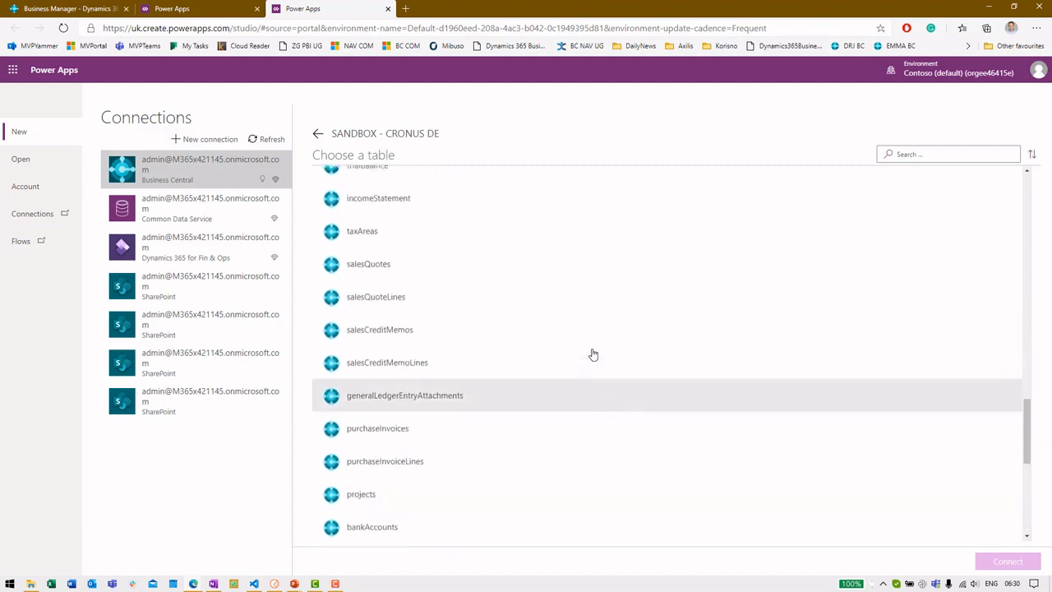
{"action": "scroll", "coordinate": [595, 353], "scroll_direction": "up", "scroll_amount": 8}
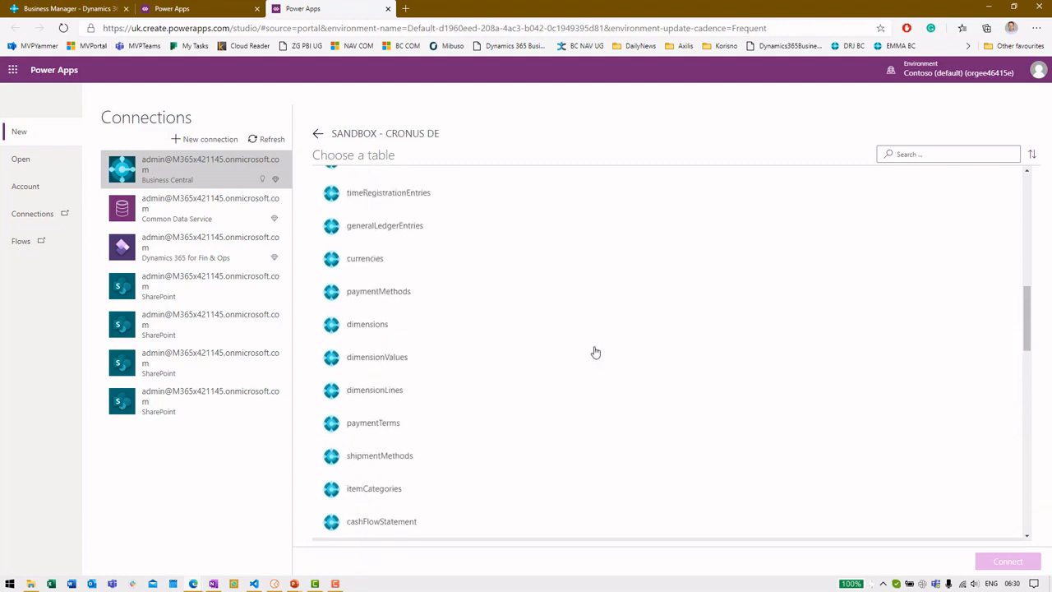
{"action": "scroll", "coordinate": [411, 345], "scroll_direction": "up", "scroll_amount": 10}
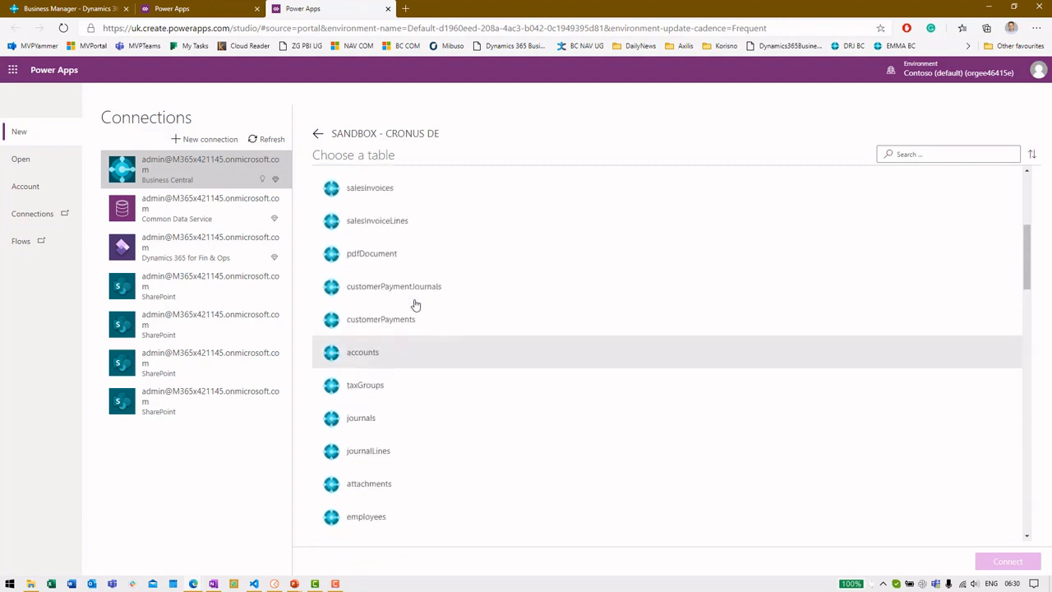
{"action": "scroll", "coordinate": [394, 325], "scroll_direction": "up", "scroll_amount": 2}
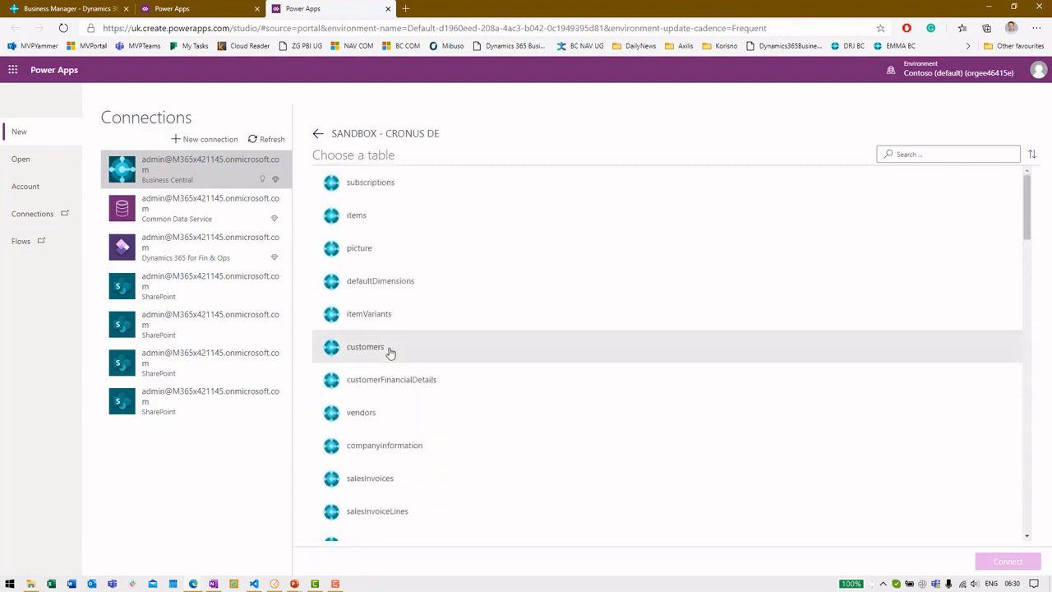
{"action": "left_click", "coordinate": [393, 351]}
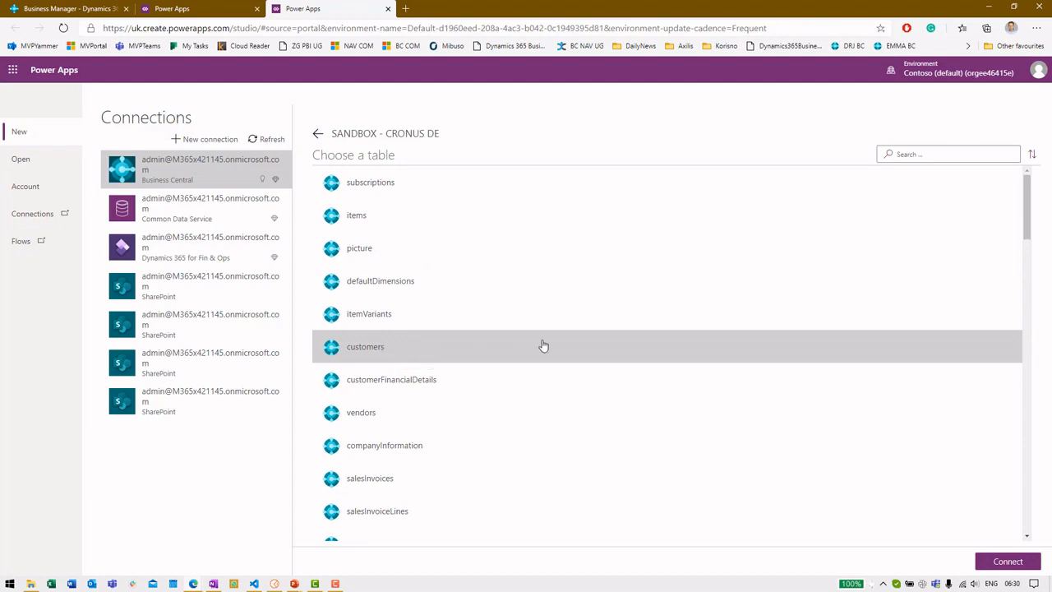
{"action": "left_click", "coordinate": [992, 560]}
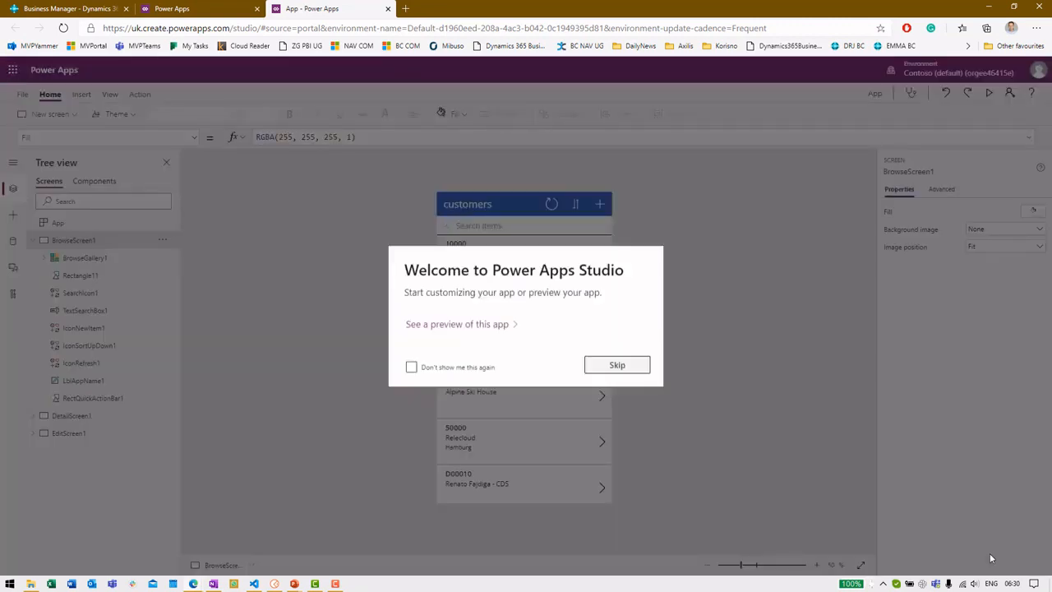
Step: Skip the welcome, preview the customers app with F5, and open Business Central's Customers list for comparison
{"action": "left_click", "coordinate": [616, 365]}
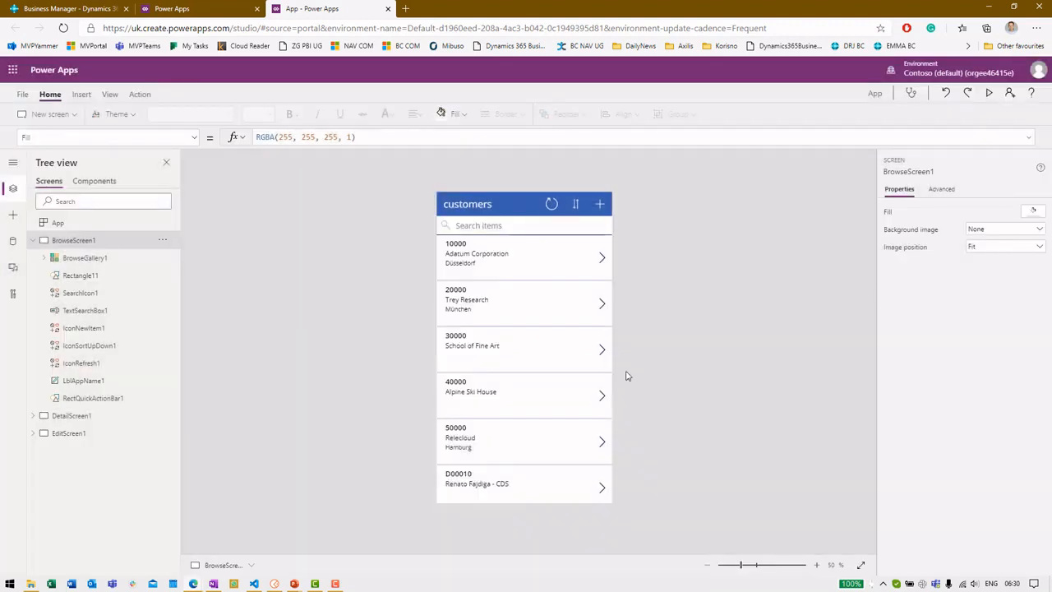
{"action": "key", "text": "F5"}
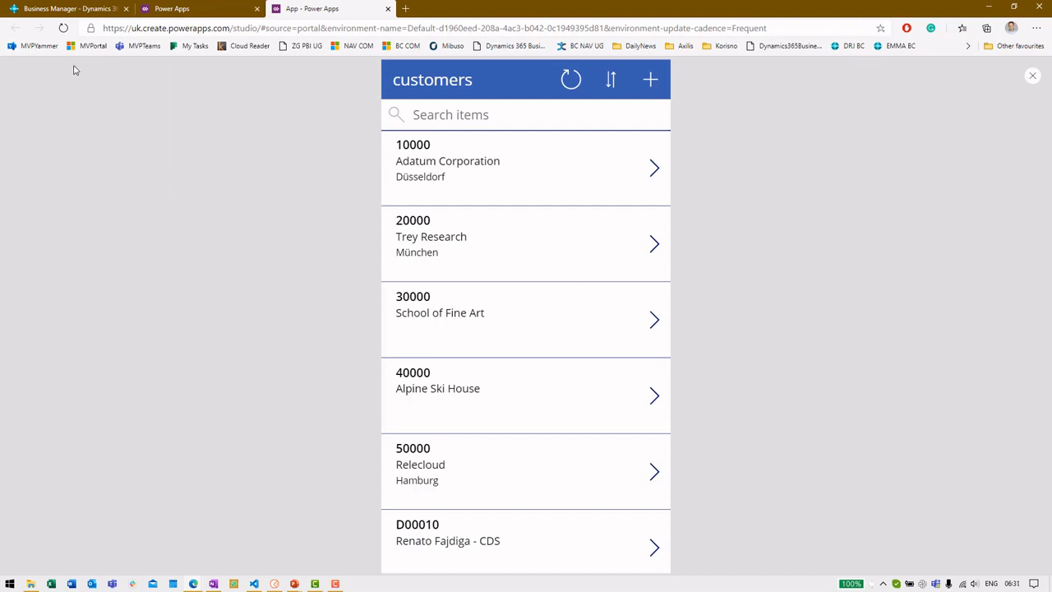
{"action": "left_click", "coordinate": [22, 7]}
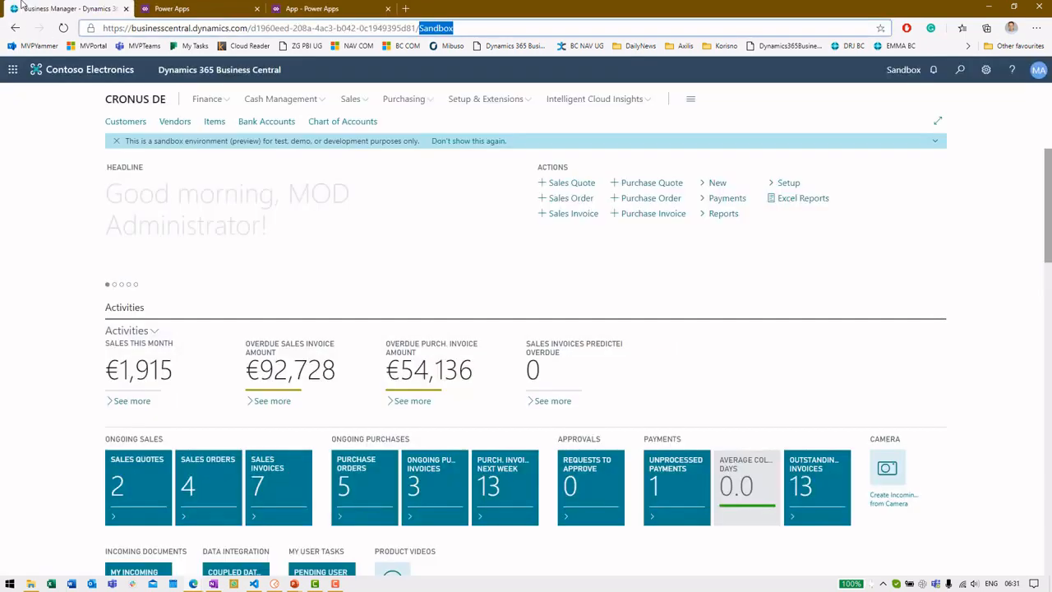
{"action": "left_click", "coordinate": [135, 130]}
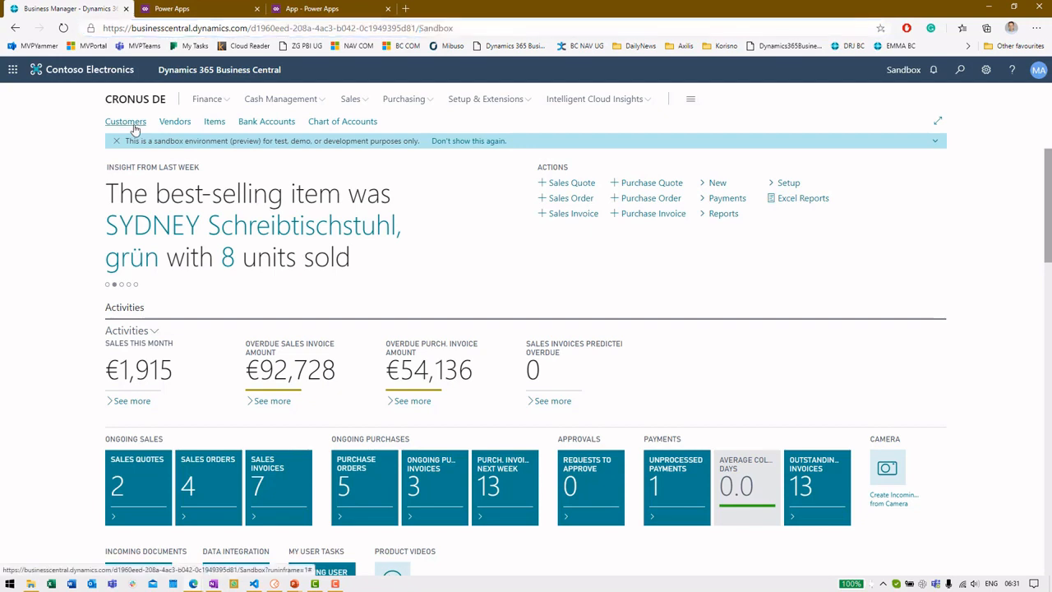
{"action": "left_click", "coordinate": [135, 130]}
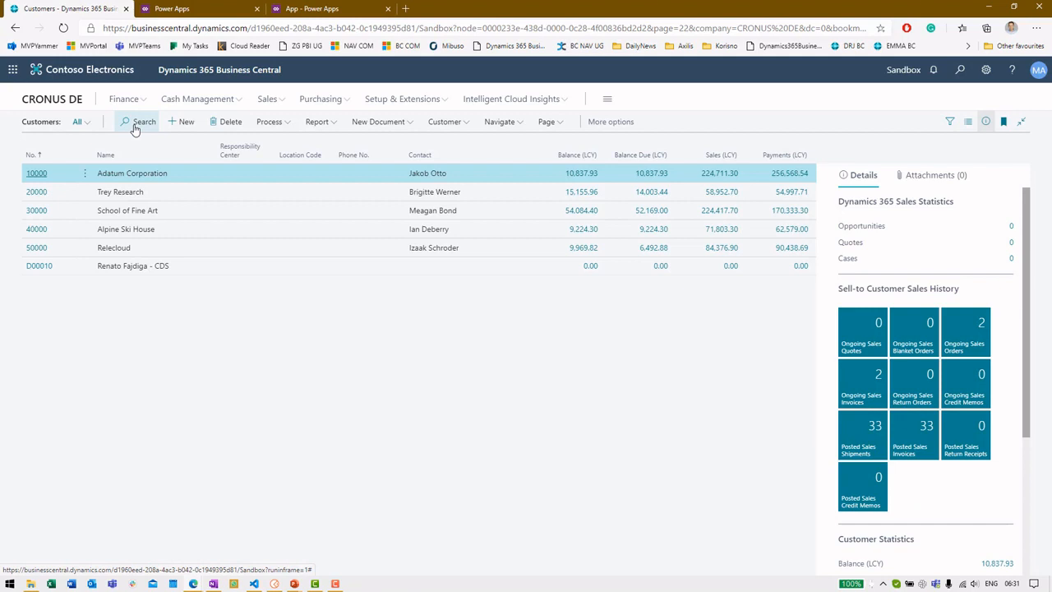
Step: In the running app, edit customer 10000's displayName from 'Corporation' to 'Corp' and save
{"action": "left_click", "coordinate": [316, 10]}
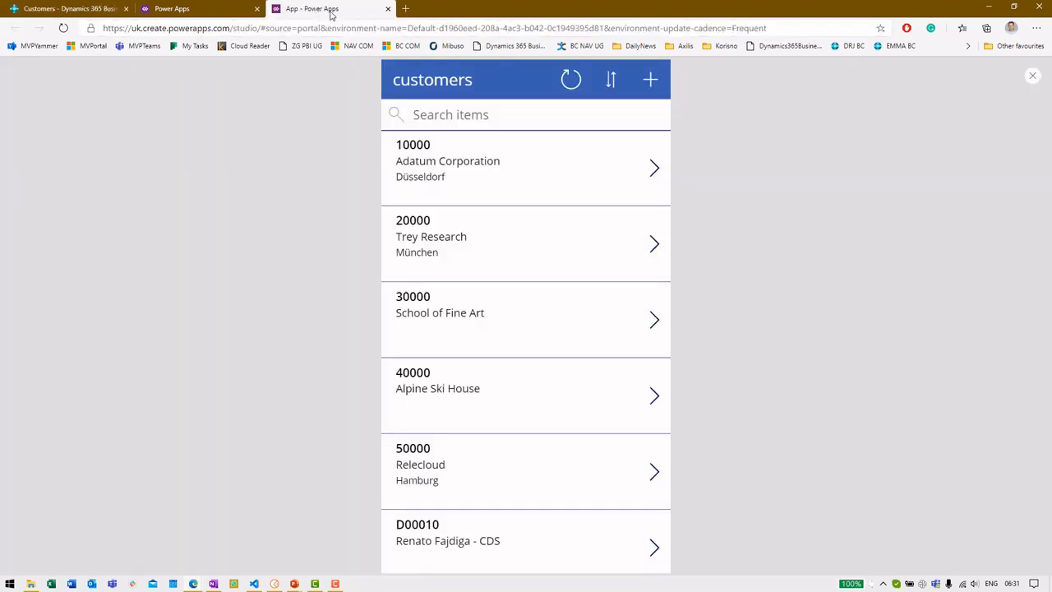
{"action": "left_click", "coordinate": [650, 169]}
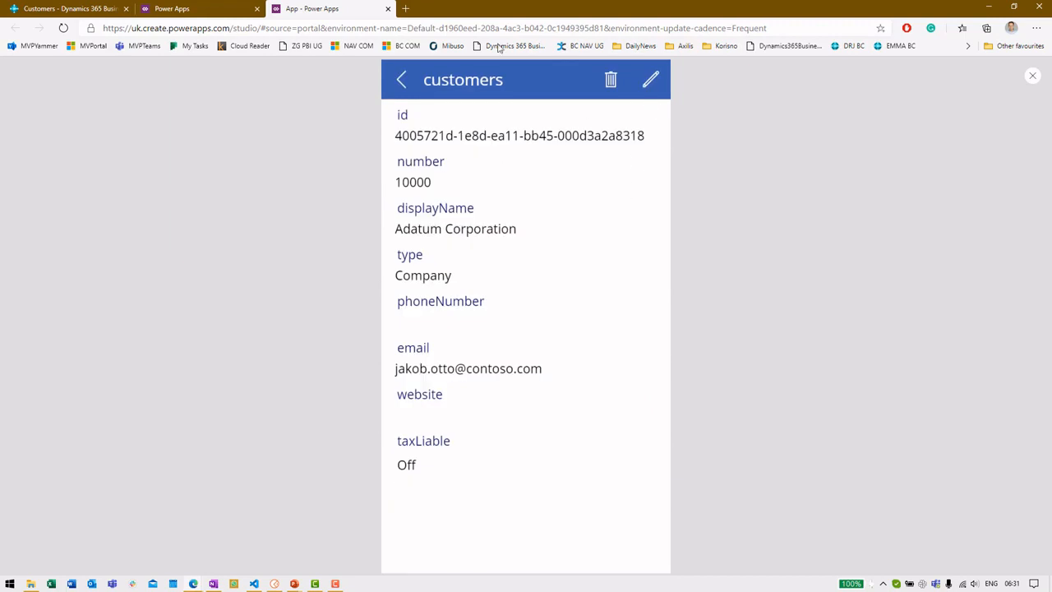
{"action": "left_click", "coordinate": [652, 82]}
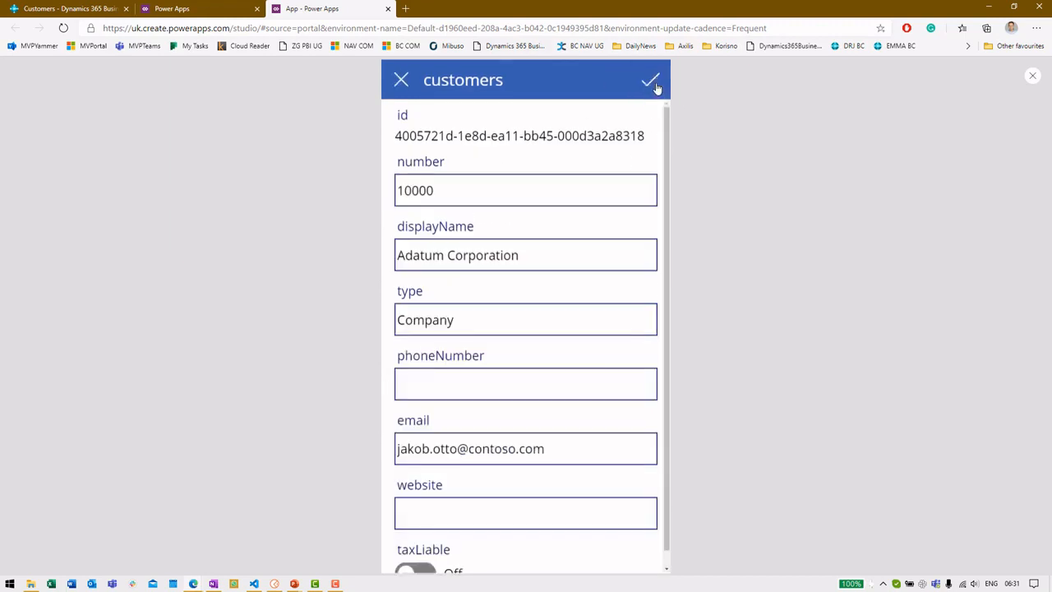
{"action": "double_click", "coordinate": [477, 254]}
{"action": "type", "text": "Corp"}
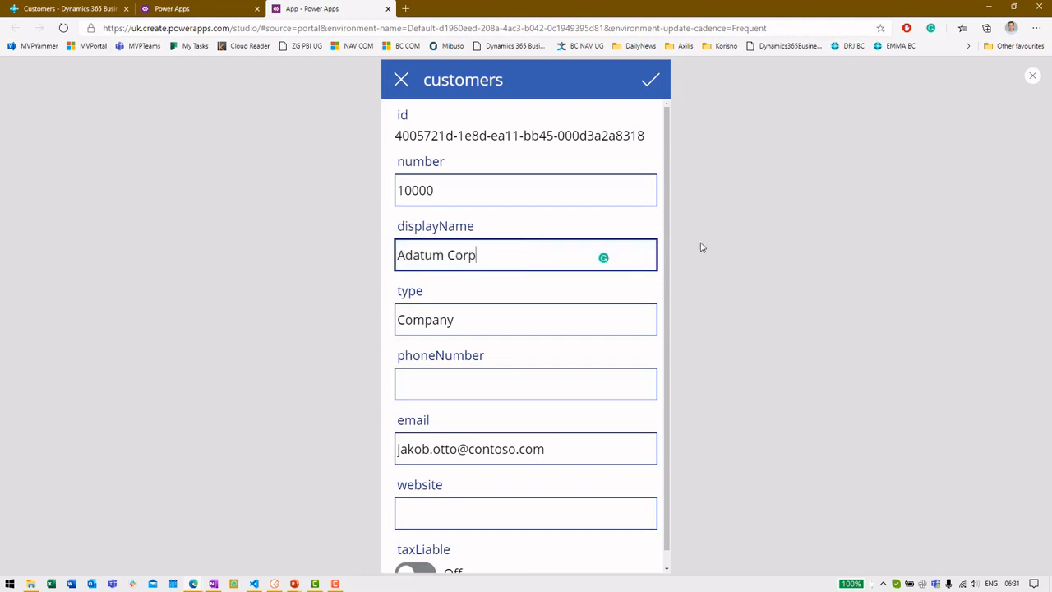
{"action": "left_click", "coordinate": [650, 86]}
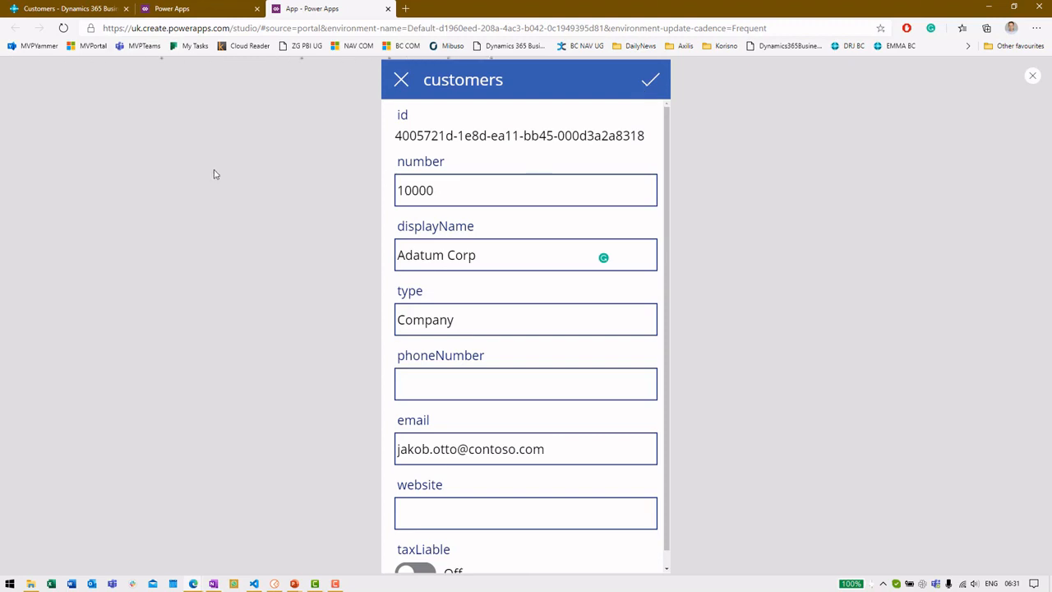
Step: Reload Business Central's Customers list to confirm Adatum Corp, then close the app preview
{"action": "left_click", "coordinate": [87, 6]}
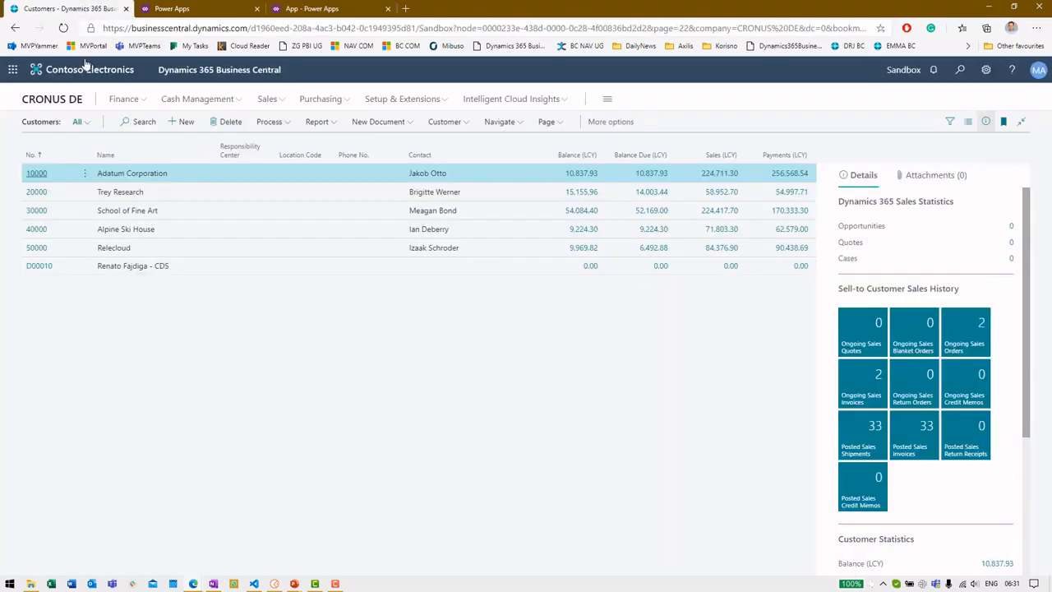
{"action": "left_click", "coordinate": [64, 29]}
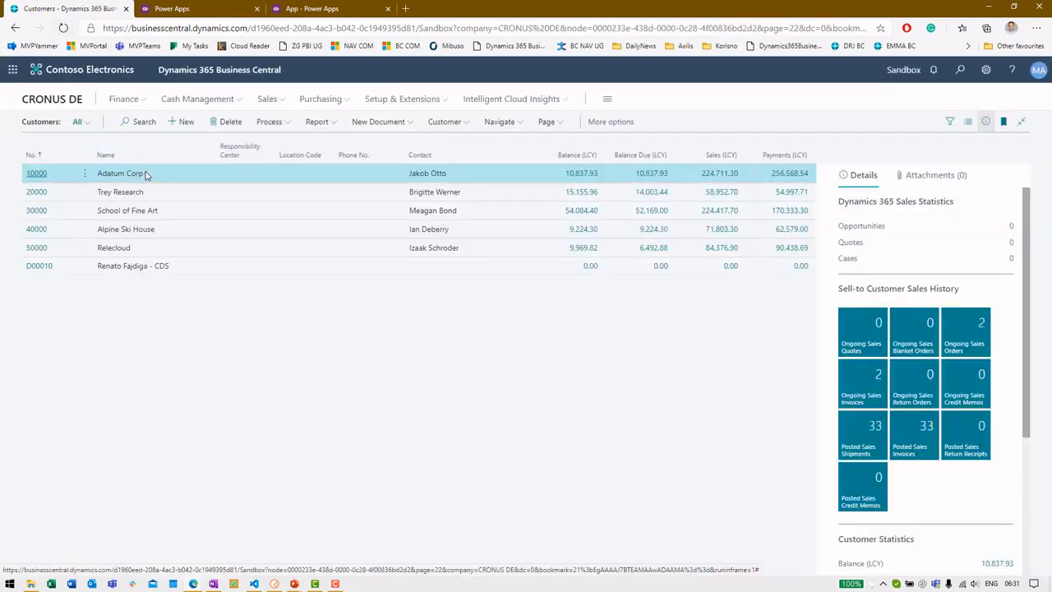
{"action": "left_click", "coordinate": [320, 8]}
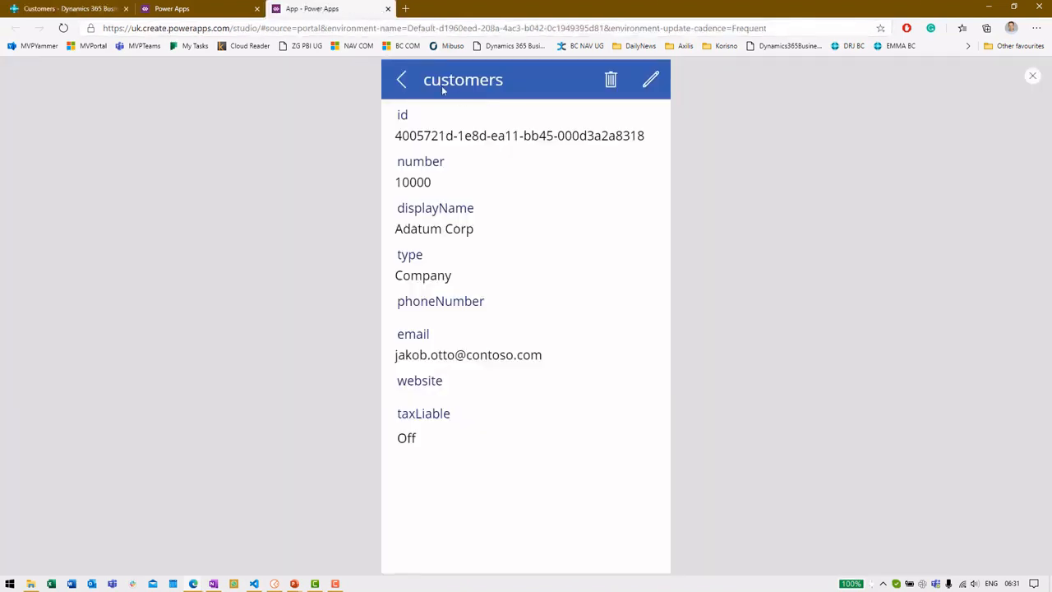
{"action": "left_click", "coordinate": [403, 80]}
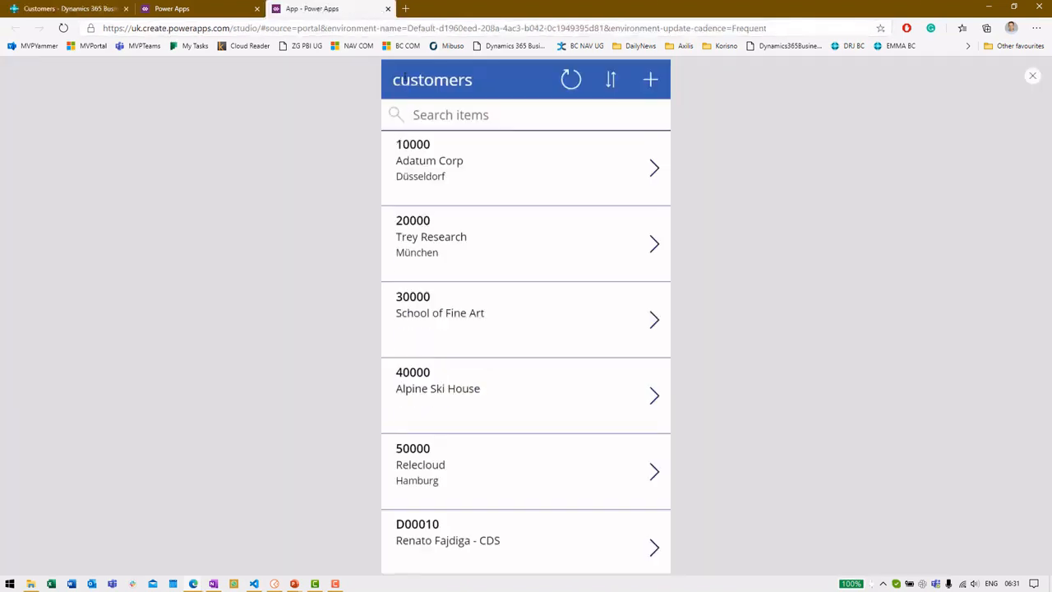
{"action": "left_click", "coordinate": [1033, 77]}
Step: Change the gallery's Body1 label formula from the city to ThisItem.address.countryLetterCode
{"action": "left_click", "coordinate": [629, 359]}
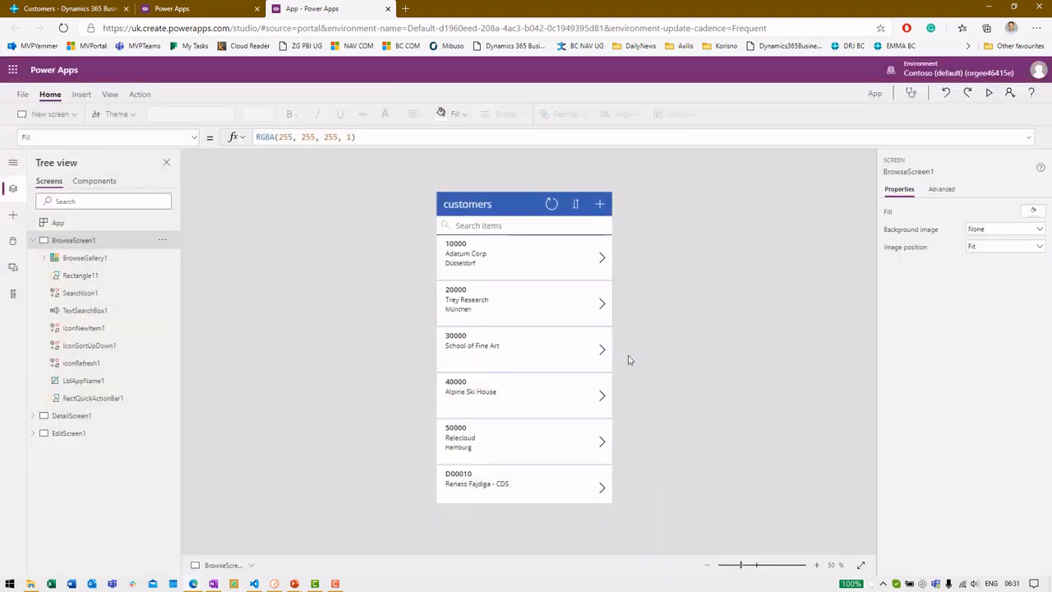
{"action": "left_click", "coordinate": [43, 261]}
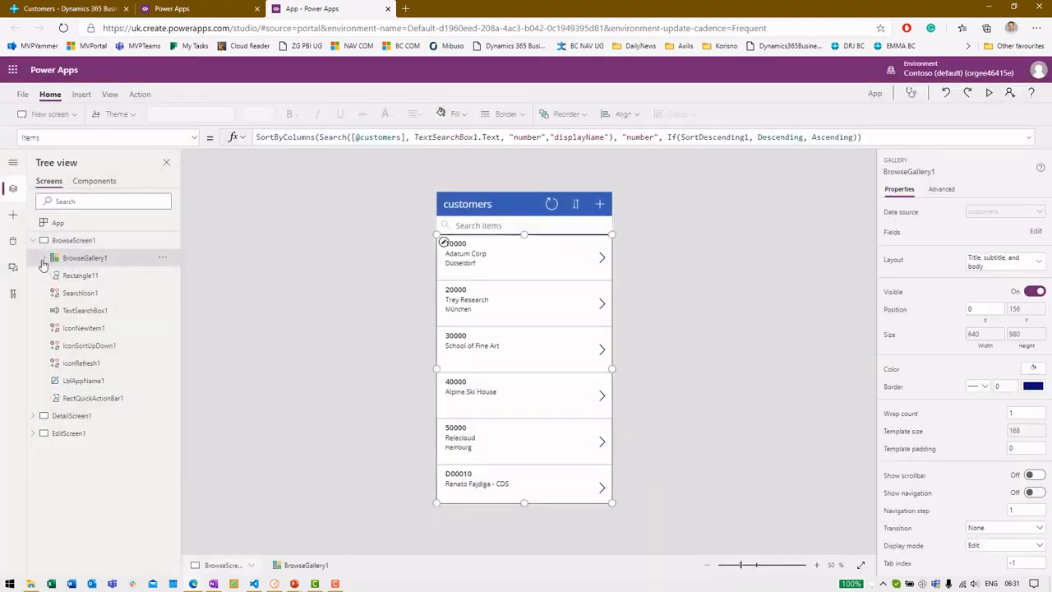
{"action": "left_click", "coordinate": [44, 259]}
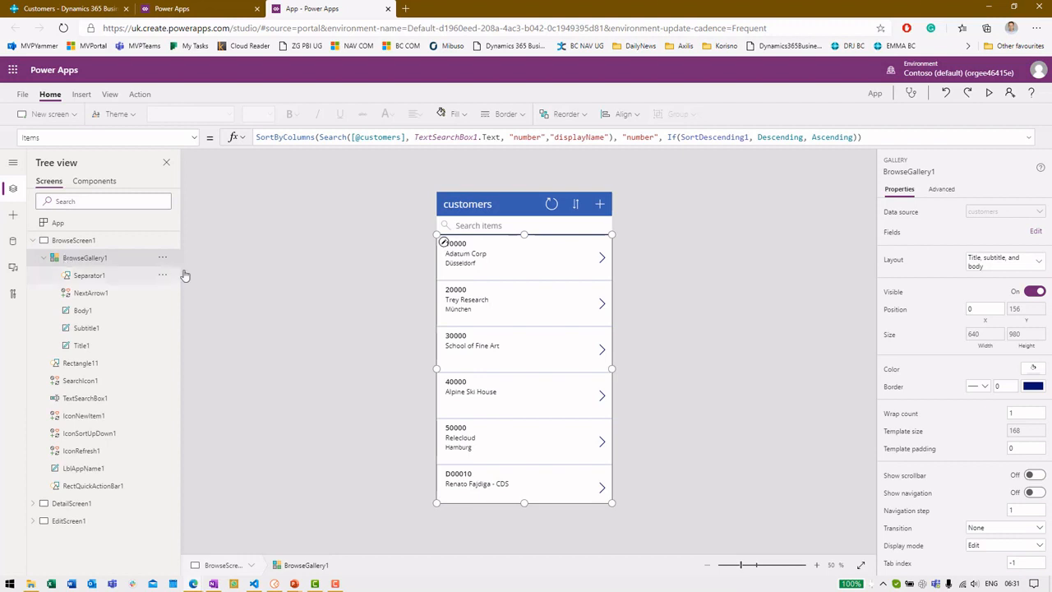
{"action": "left_click", "coordinate": [97, 316]}
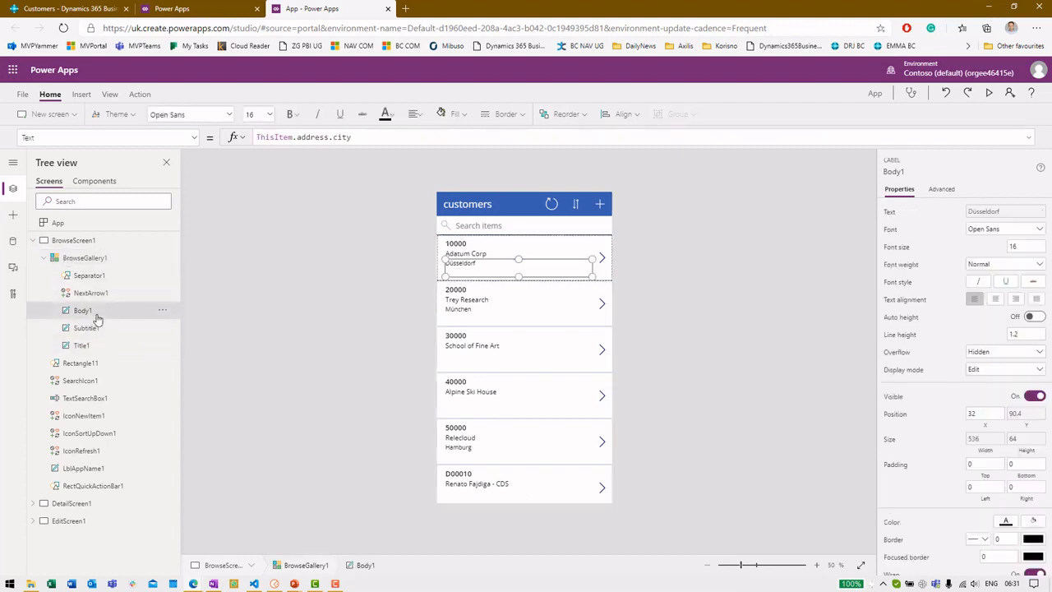
{"action": "left_click", "coordinate": [422, 141]}
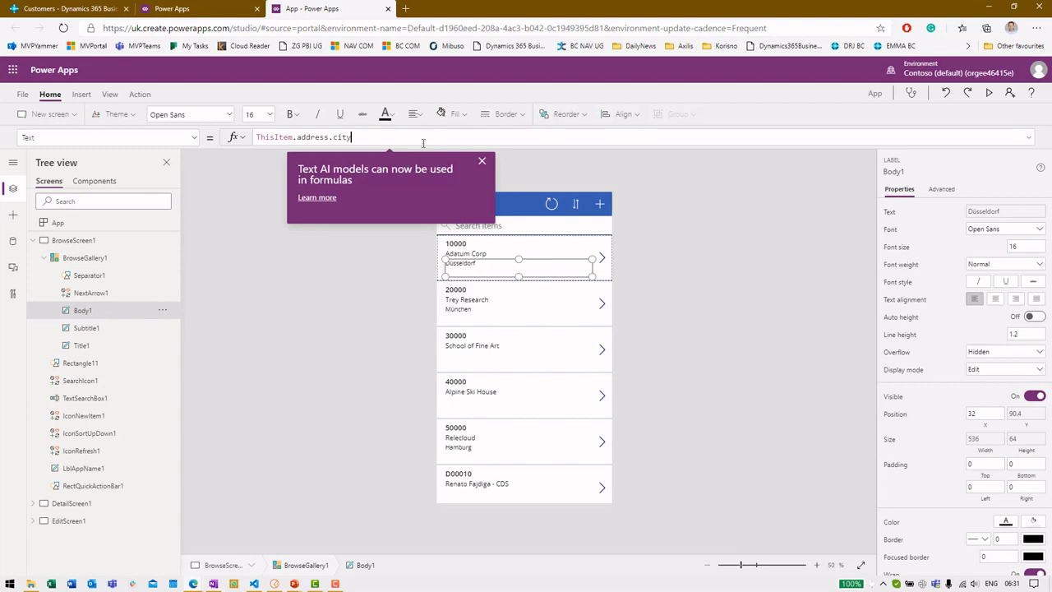
{"action": "left_click", "coordinate": [482, 162]}
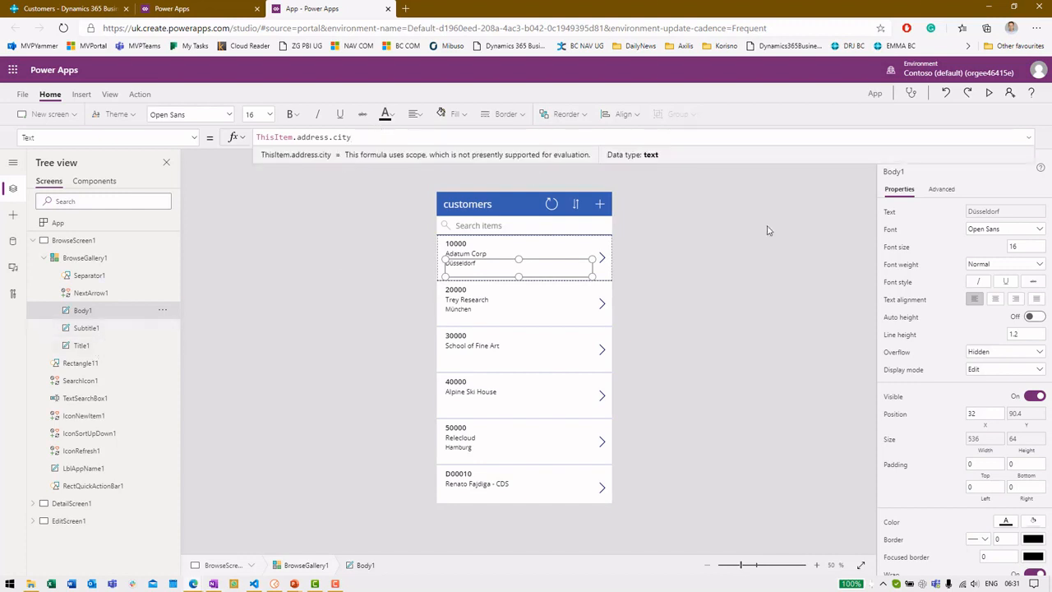
{"action": "key", "text": "ctrl+shift+Left"}
{"action": "type", "text": "cou"}
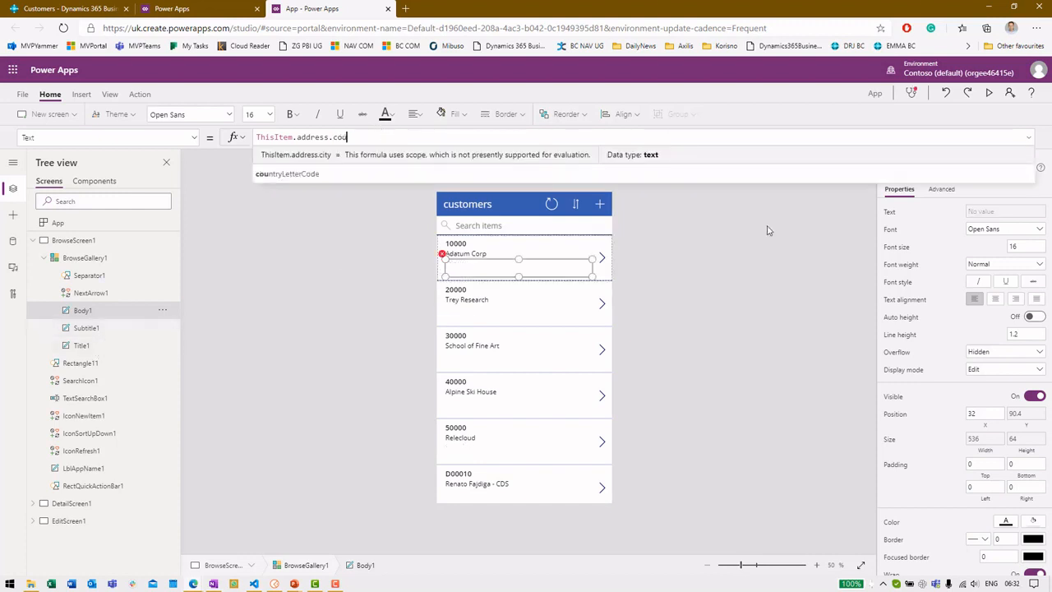
{"action": "key", "text": "Tab"}
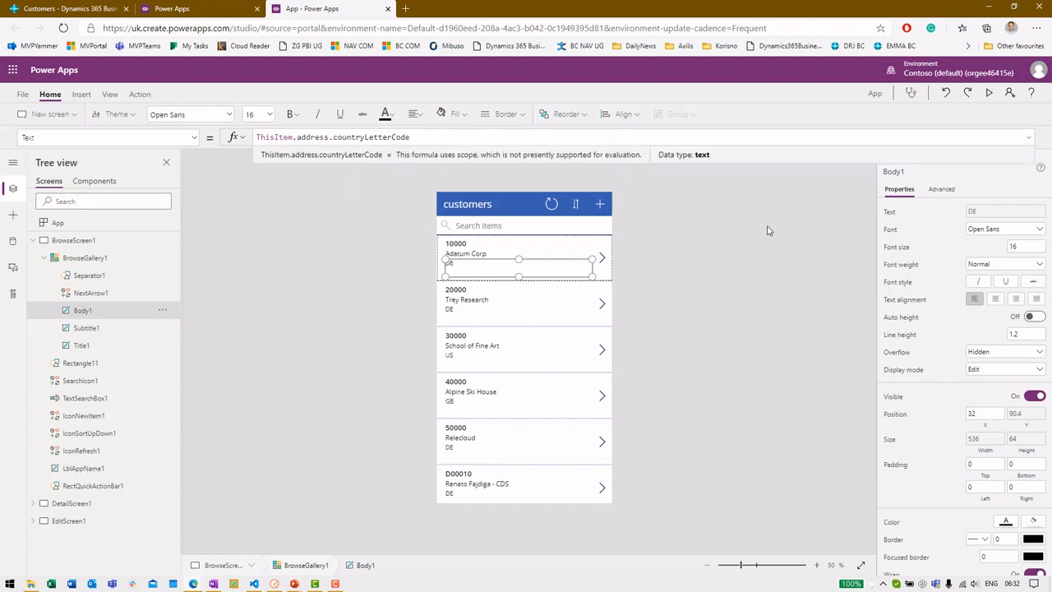
{"action": "left_click", "coordinate": [738, 333]}
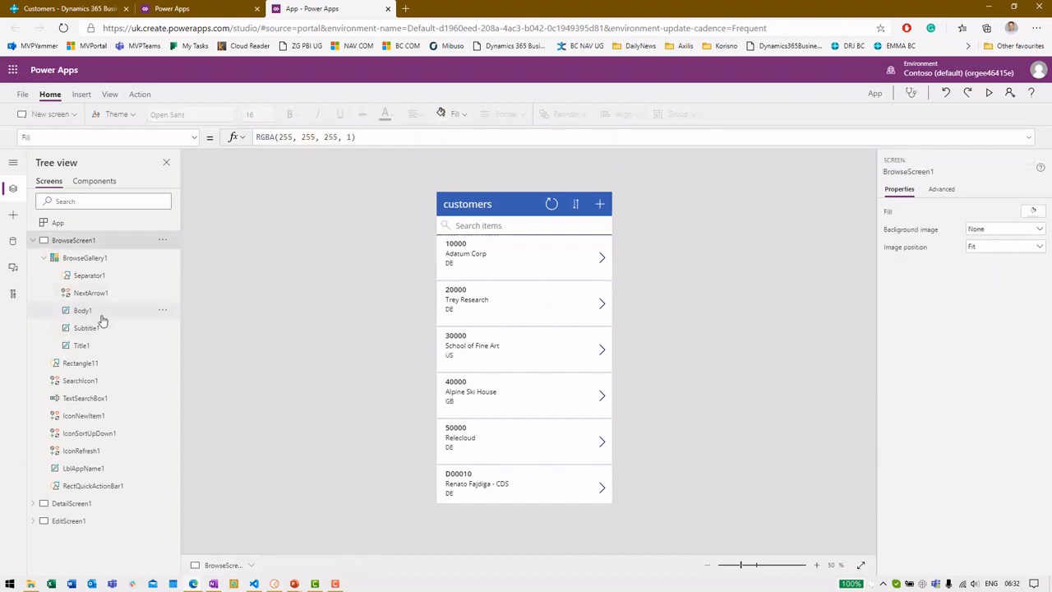
Step: Set the gallery title label's Text to ThisItem.displayName
{"action": "left_click", "coordinate": [102, 345]}
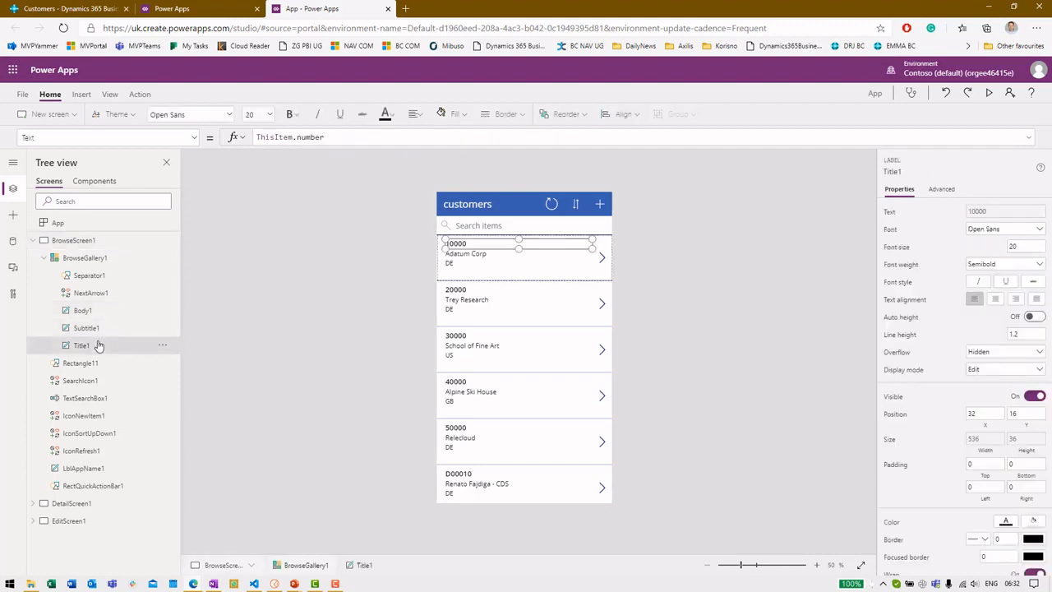
{"action": "double_click", "coordinate": [311, 136]}
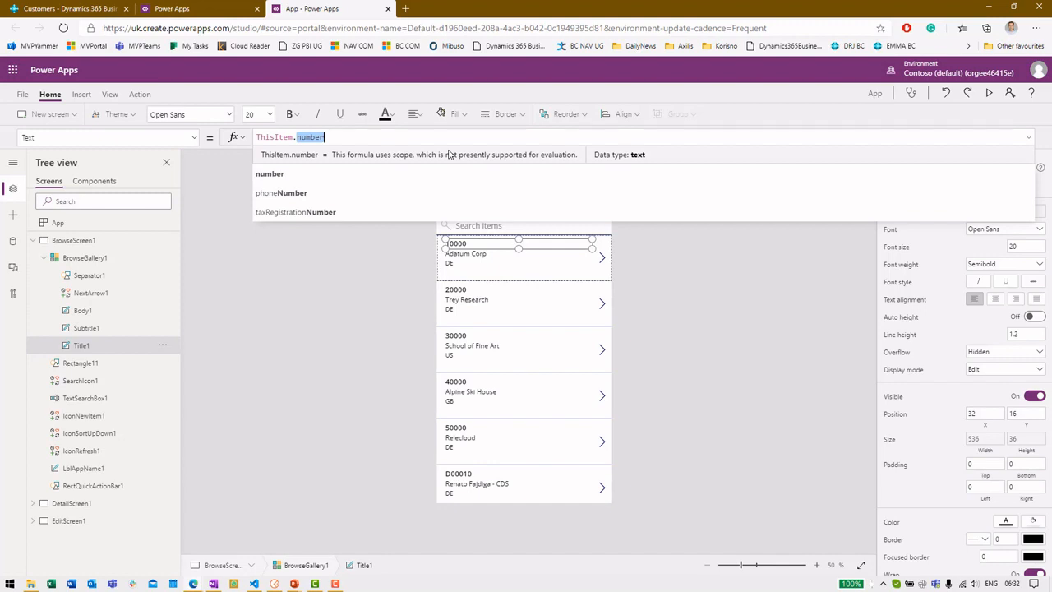
{"action": "type", "text": "name"}
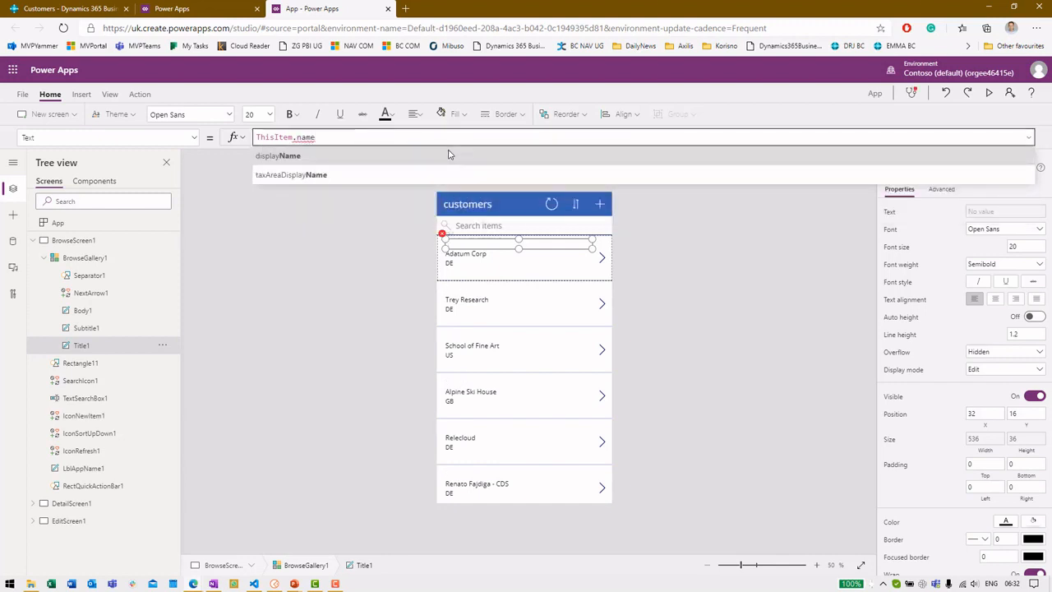
{"action": "left_click", "coordinate": [449, 155]}
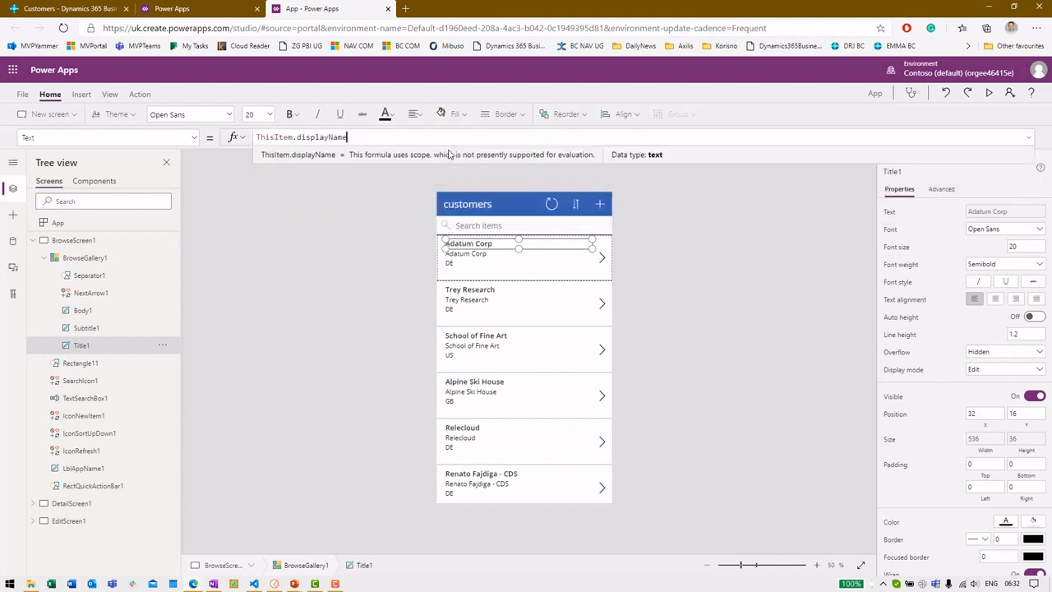
Step: Rebind the subtitle label's Text formula to ThisItem.website
{"action": "left_click", "coordinate": [107, 331]}
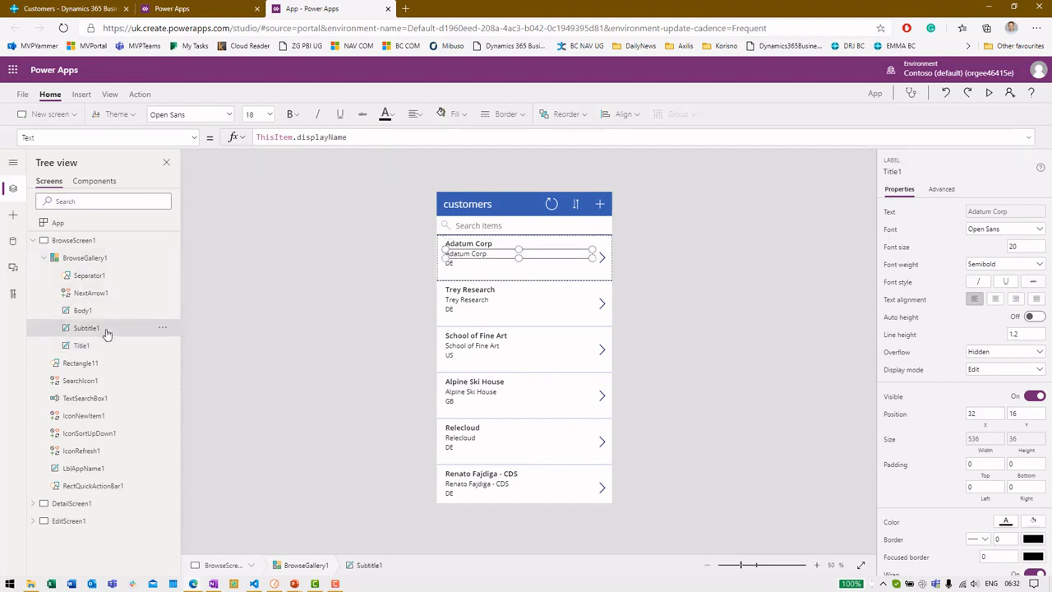
{"action": "double_click", "coordinate": [364, 137]}
{"action": "key", "text": "BackSpace"}
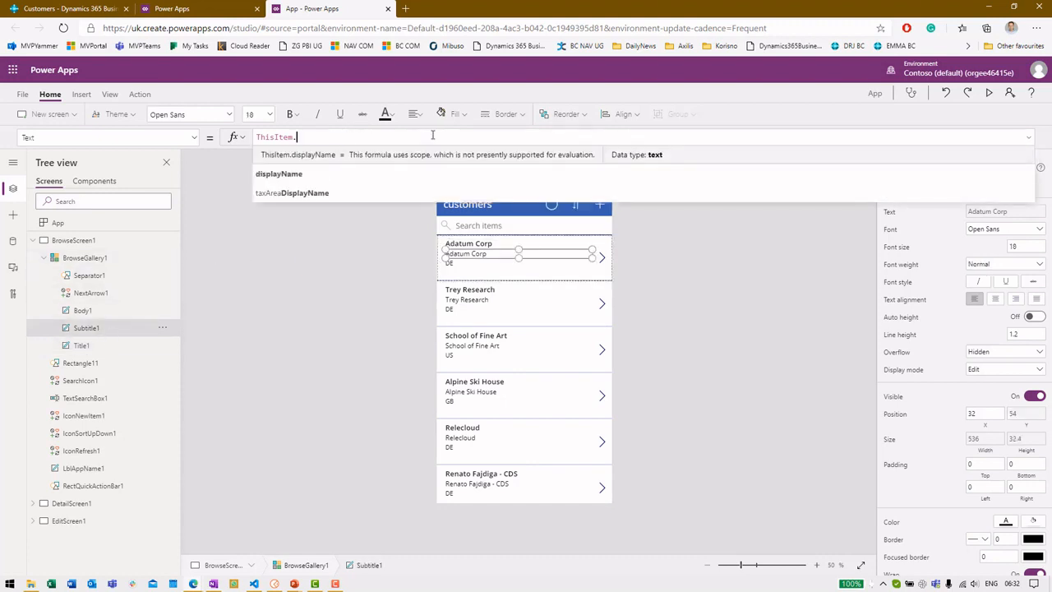
{"action": "key", "text": "Down"}
{"action": "key", "text": "Down"}
{"action": "key", "text": "Down"}
{"action": "key", "text": "Down"}
{"action": "key", "text": "Down"}
{"action": "key", "text": "Down"}
{"action": "key", "text": "Down"}
{"action": "key", "text": "Down"}
{"action": "key", "text": "Down"}
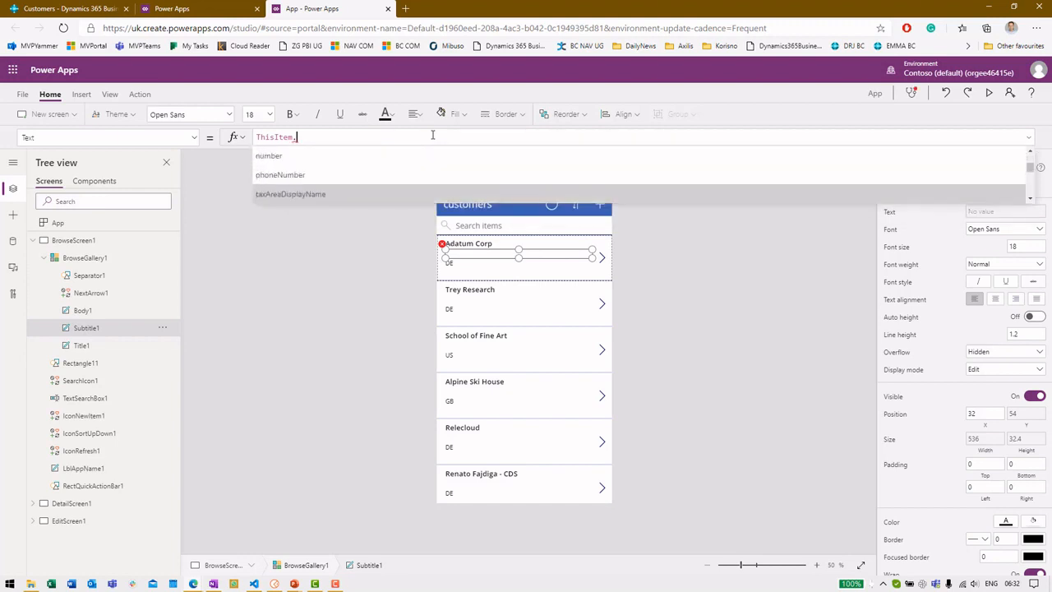
{"action": "key", "text": "Down"}
{"action": "key", "text": "Down"}
{"action": "key", "text": "Down"}
{"action": "key", "text": "Down"}
{"action": "key", "text": "Down"}
{"action": "key", "text": "Down"}
{"action": "key", "text": "Down"}
{"action": "key", "text": "Down"}
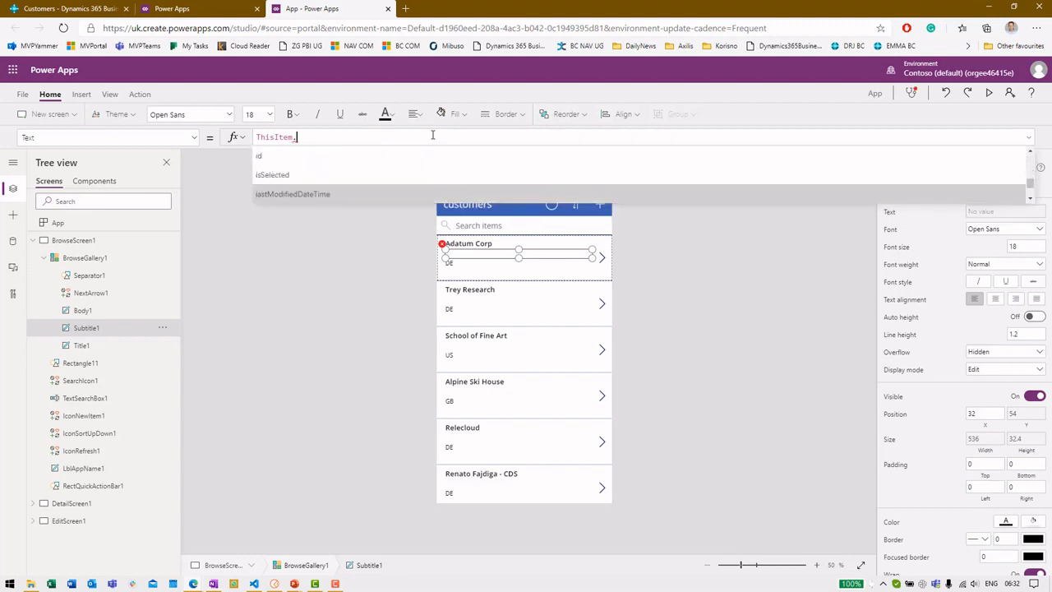
{"action": "key", "text": "Down"}
{"action": "key", "text": "Down"}
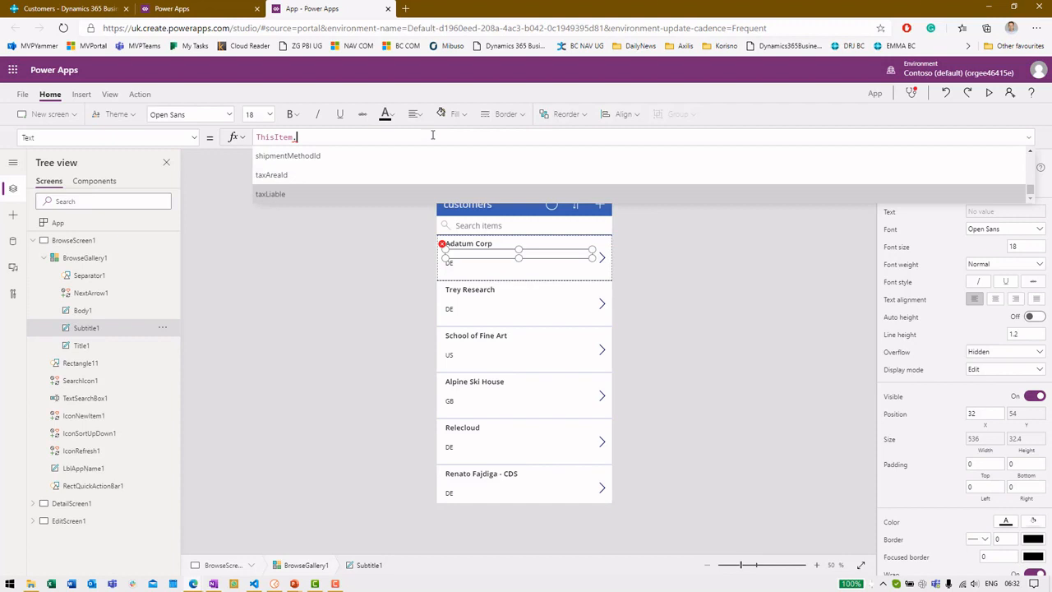
{"action": "key", "text": "Up"}
{"action": "key", "text": "Up"}
{"action": "key", "text": "Up"}
{"action": "key", "text": "Up"}
{"action": "key", "text": "Up"}
{"action": "key", "text": "Up"}
{"action": "key", "text": "Up"}
{"action": "key", "text": "Up"}
{"action": "key", "text": "Up"}
{"action": "key", "text": "Up"}
{"action": "key", "text": "Up"}
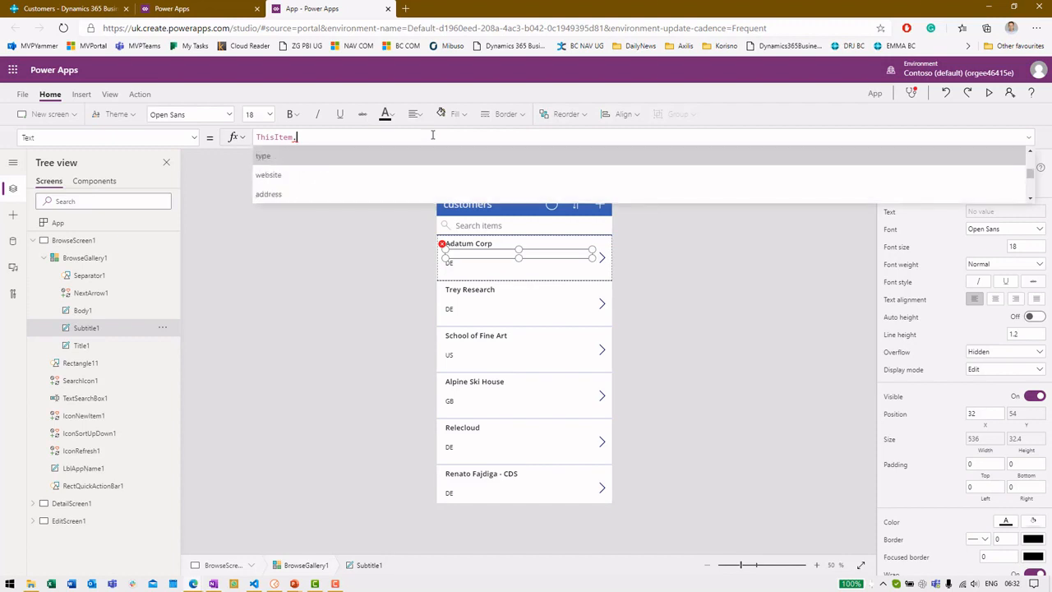
{"action": "key", "text": "Down"}
{"action": "key", "text": "Down"}
{"action": "key", "text": "Up"}
{"action": "key", "text": "Return"}
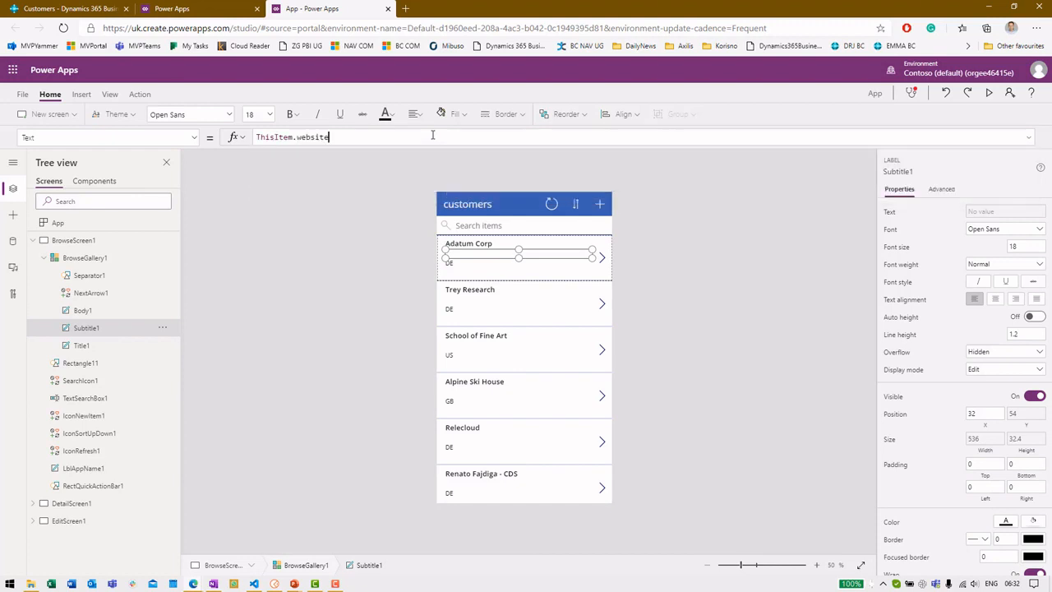
{"action": "left_click", "coordinate": [390, 291]}
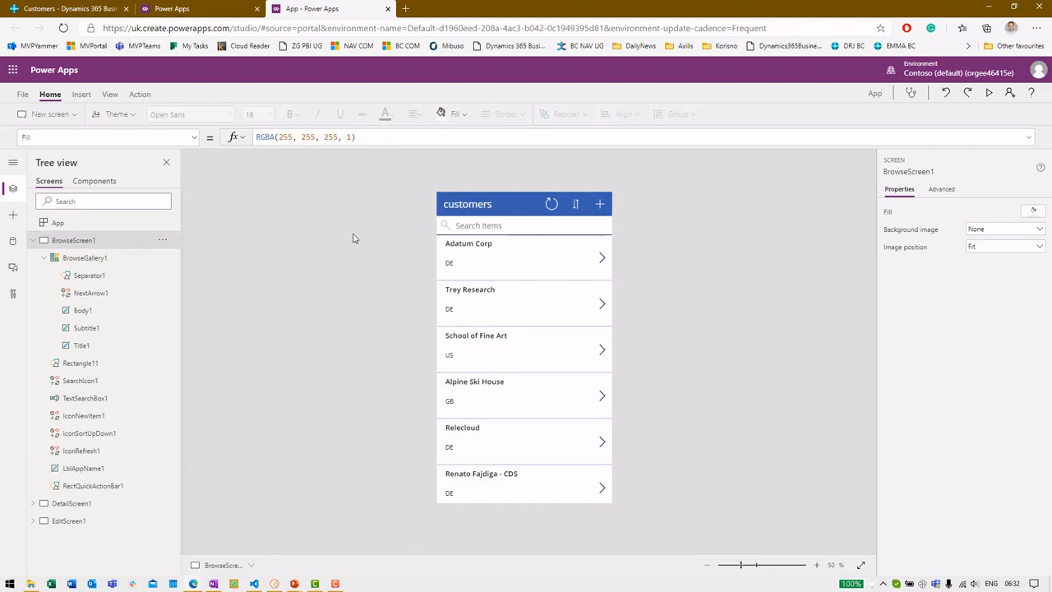
Step: In Settings, name the app CustomerList with a magnifier icon on a teal background
{"action": "left_click", "coordinate": [20, 96]}
{"action": "left_click_drag", "start_coordinate": [338, 169], "coordinate": [285, 169]}
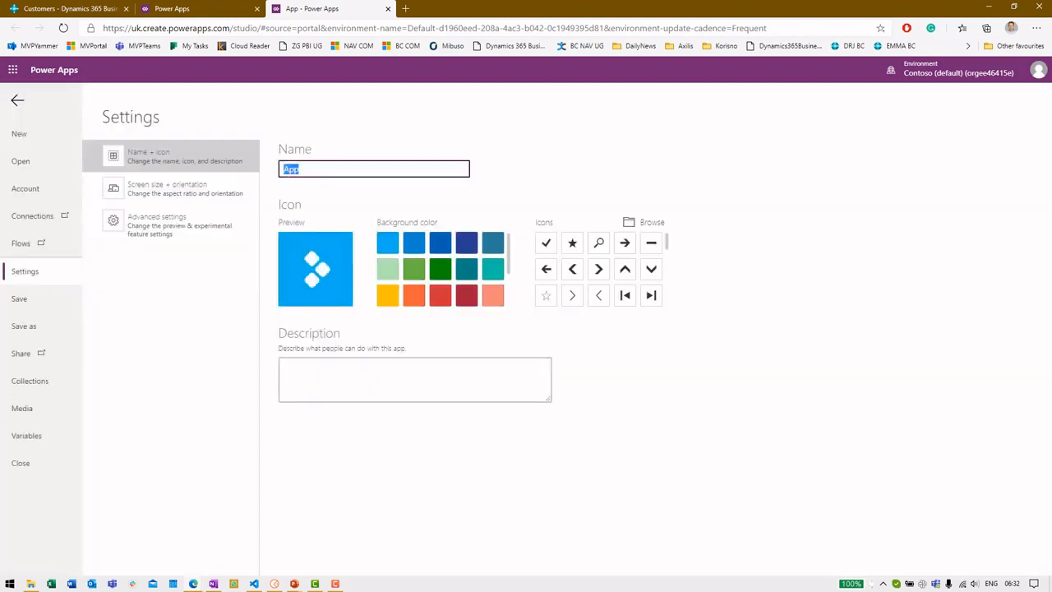
{"action": "type", "text": "Customers"}
{"action": "type", "text": "ist"}
{"action": "key", "text": "BackSpace"}
{"action": "key", "text": "BackSpace"}
{"action": "key", "text": "BackSpace"}
{"action": "type", "text": "ist"}
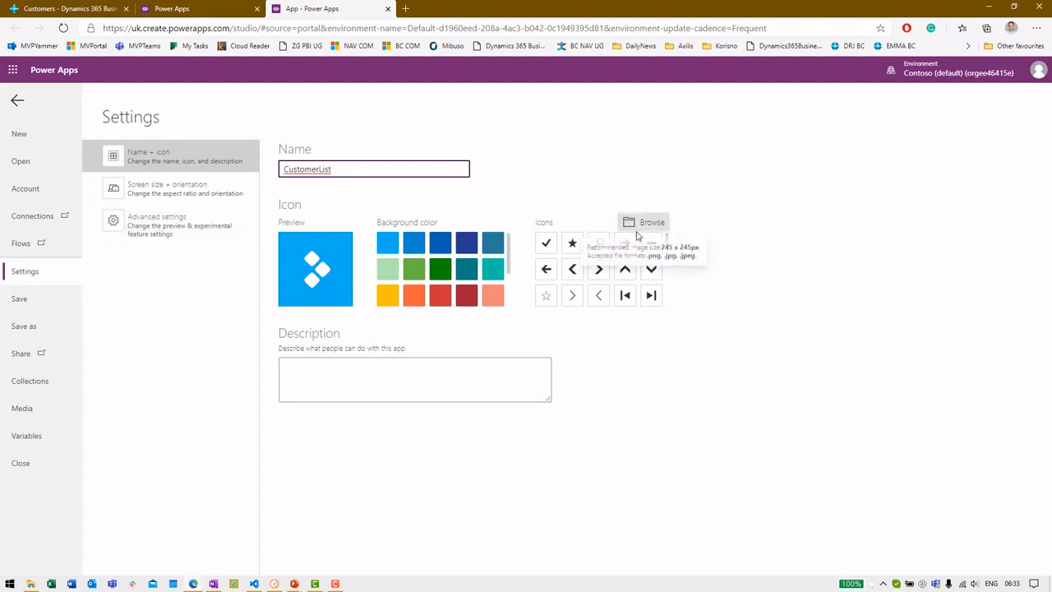
{"action": "left_click", "coordinate": [599, 244]}
{"action": "left_click", "coordinate": [466, 270]}
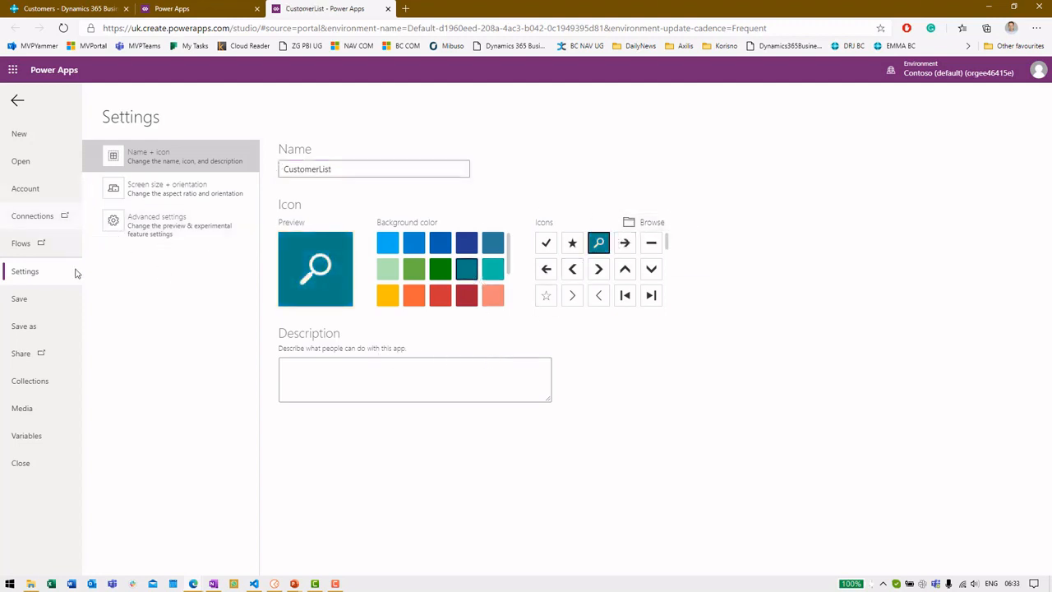
Step: Save the app to the cloud, then exit the studio
{"action": "left_click", "coordinate": [67, 302]}
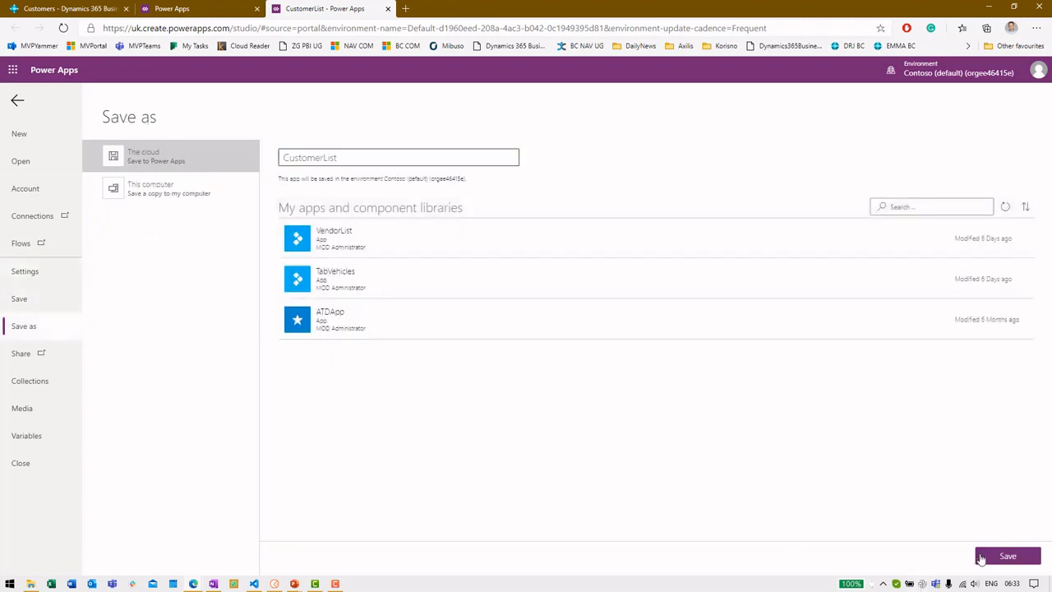
{"action": "left_click", "coordinate": [1008, 557]}
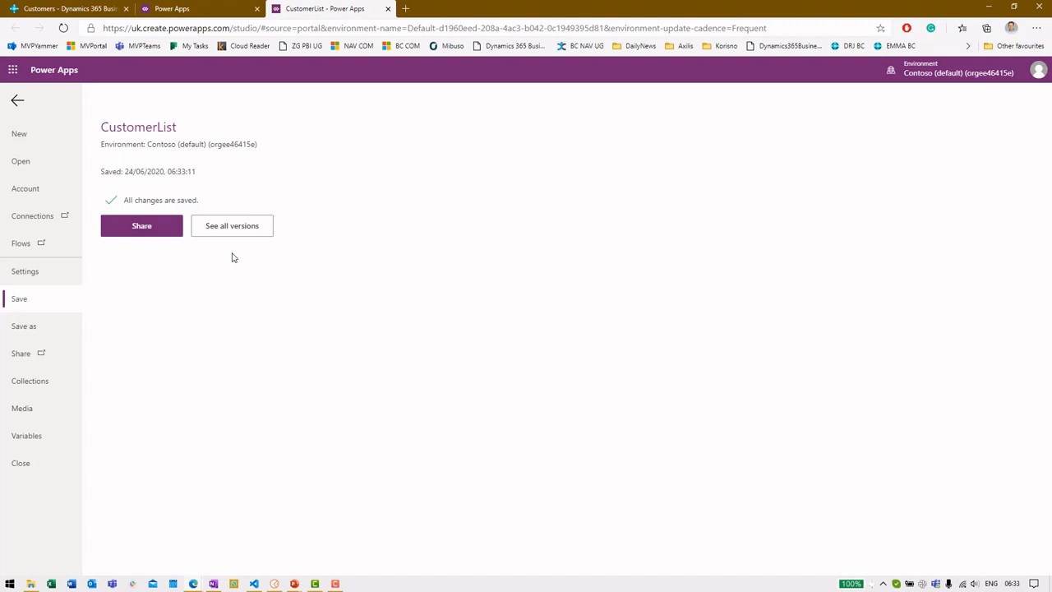
{"action": "left_click", "coordinate": [17, 100]}
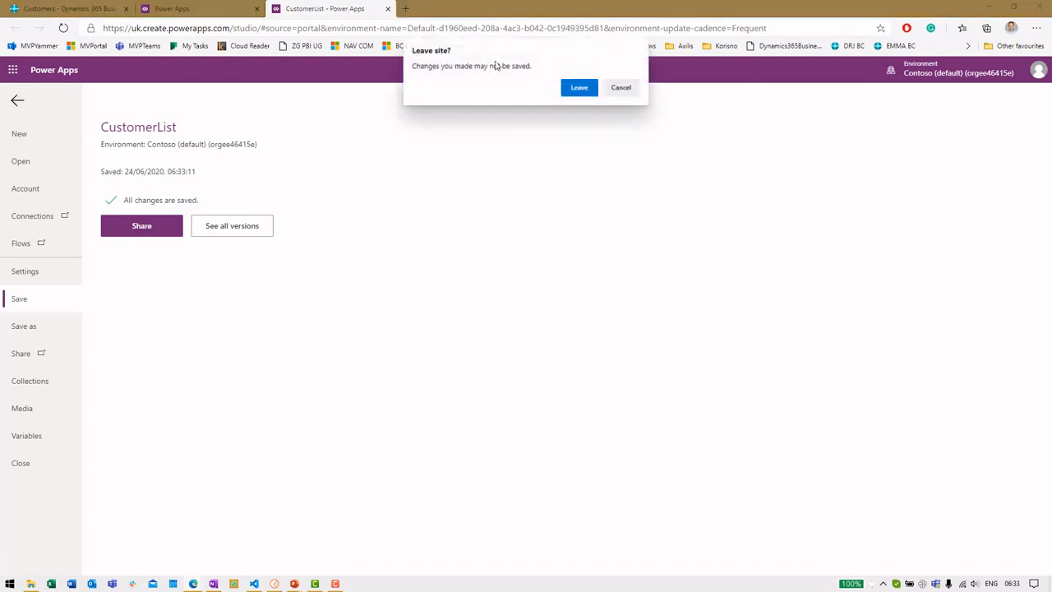
Step: Leave the studio, view the custom connectors including Test Vehicles, then switch to VS Code
{"action": "left_click", "coordinate": [576, 87]}
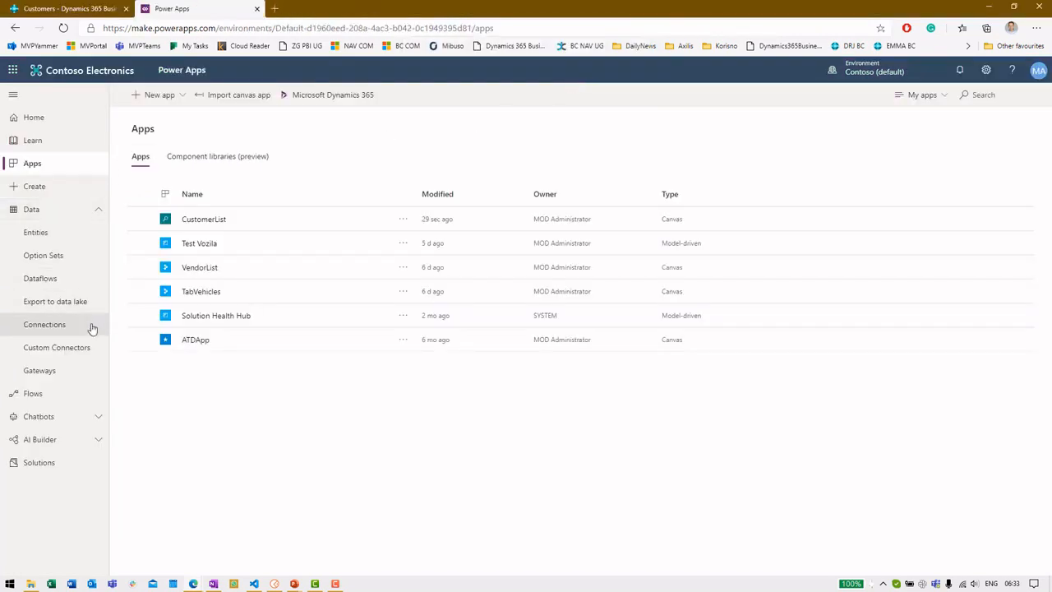
{"action": "left_click", "coordinate": [77, 350]}
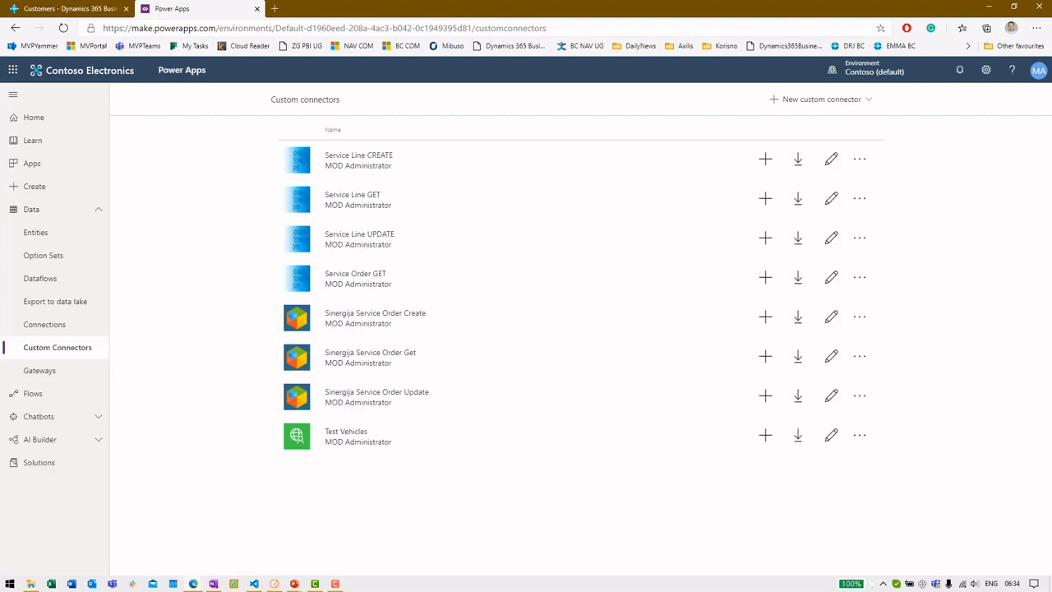
{"action": "key", "text": "alt+Tab"}
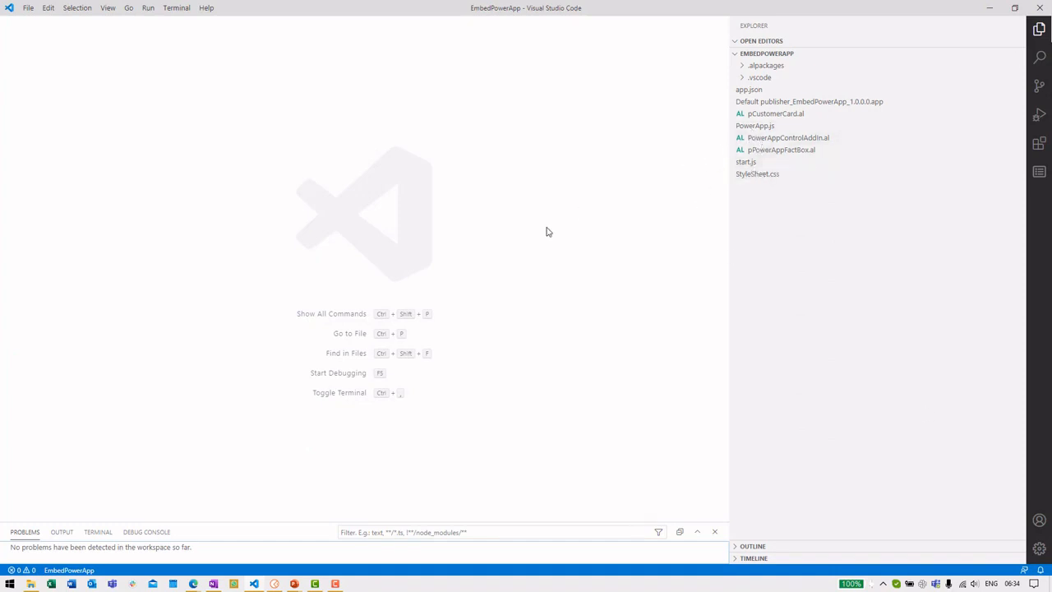
Step: Open the PowerAppBCWebinar workspace and view the tVehicles.al table and plVehicles.al list page
{"action": "key", "text": "ctrl+r"}
{"action": "key", "text": "Down"}
{"action": "key", "text": "Return"}
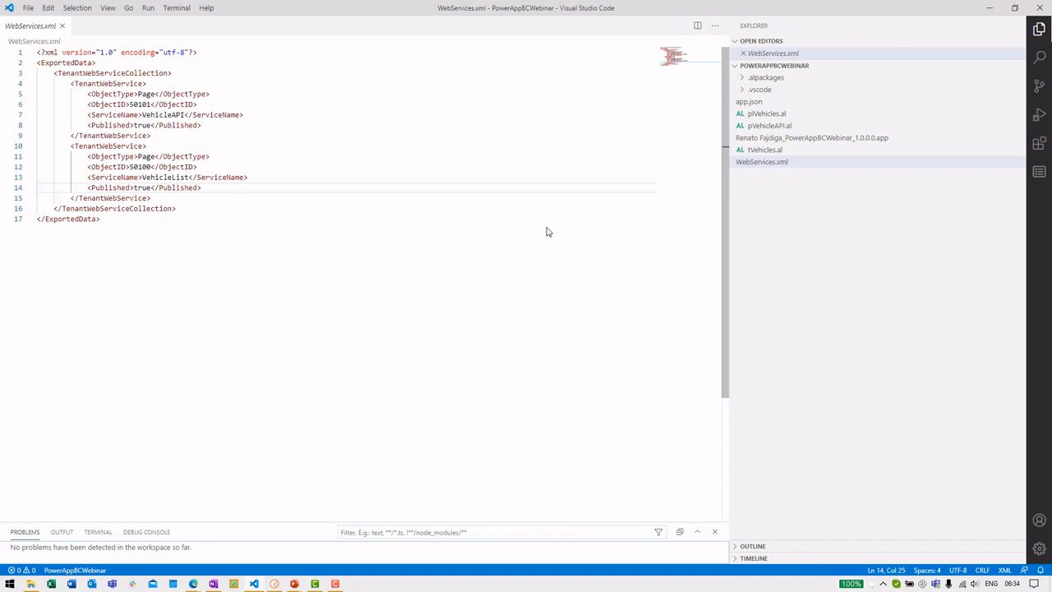
{"action": "left_click", "coordinate": [773, 151]}
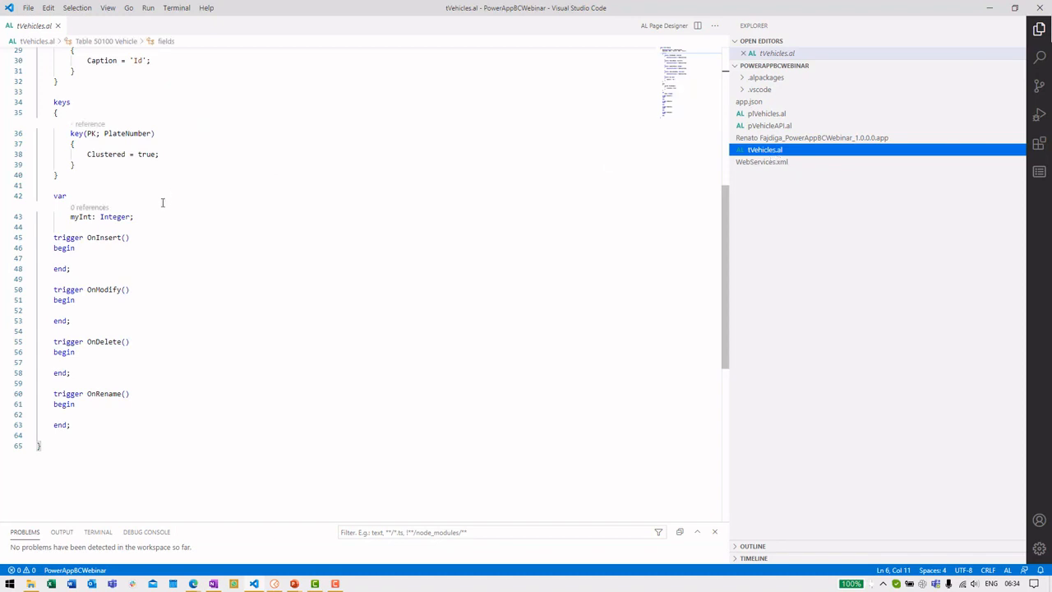
{"action": "scroll", "coordinate": [165, 198], "scroll_direction": "up", "scroll_amount": 10}
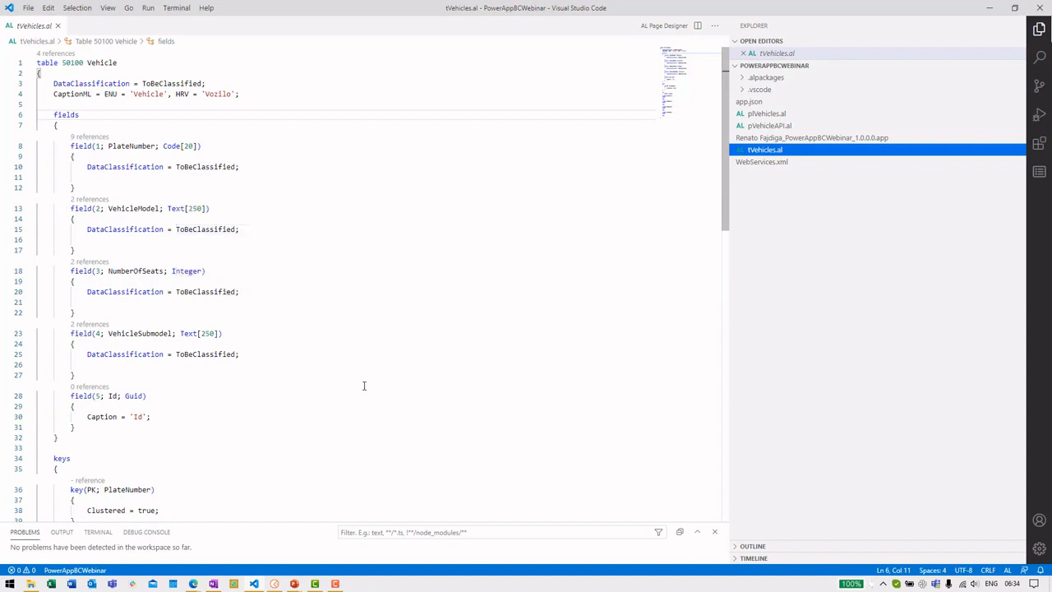
{"action": "left_click", "coordinate": [793, 114]}
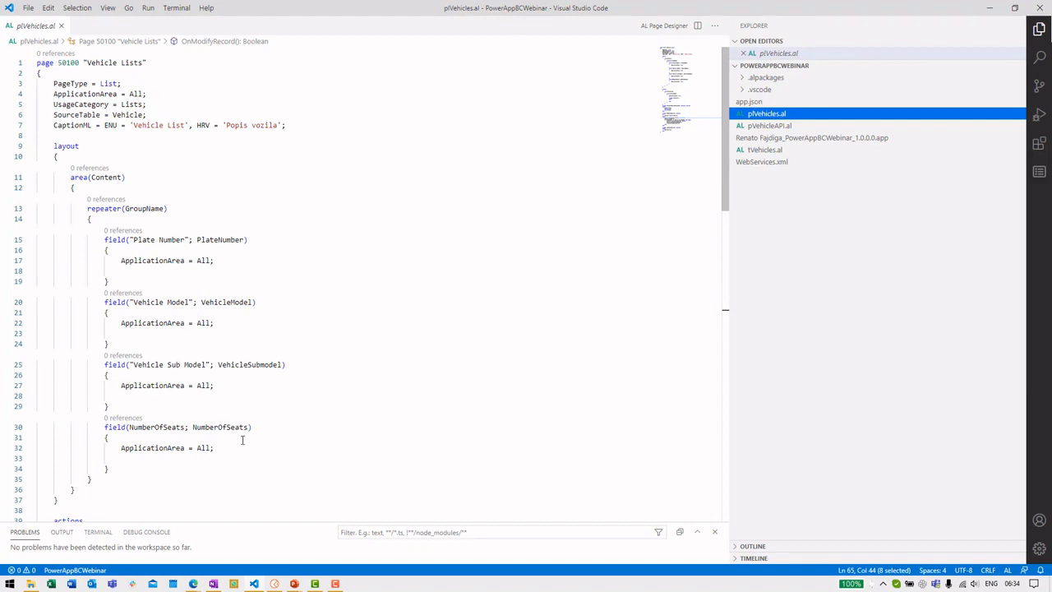
Step: Review pVehicleAPI.al's VehicleAPI page, Vehicle source table and SystemId key, then open WebServices.xml
{"action": "left_click", "coordinate": [809, 125]}
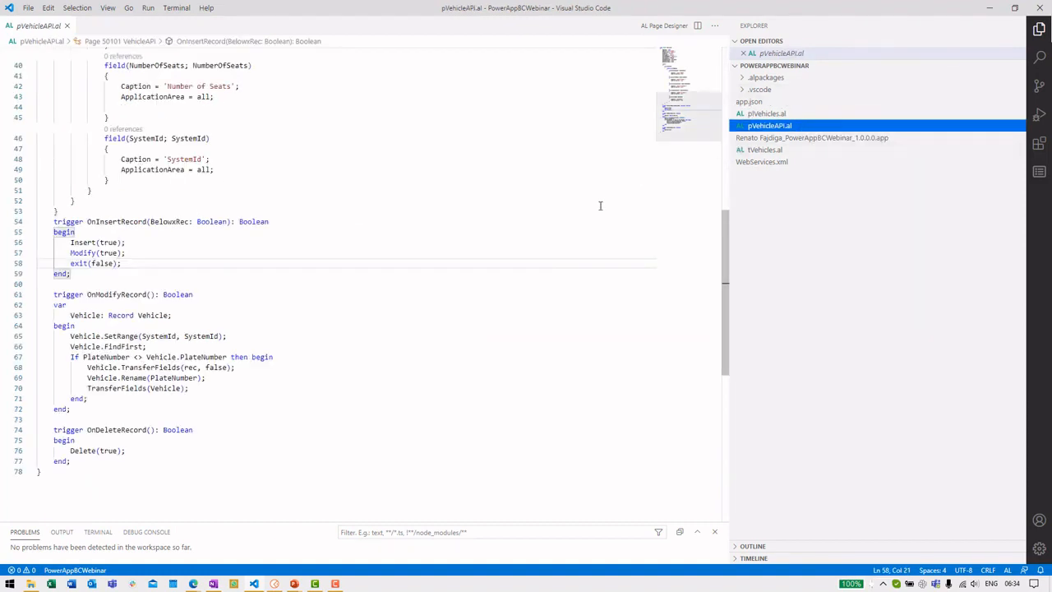
{"action": "scroll", "coordinate": [594, 214], "scroll_direction": "up", "scroll_amount": 10}
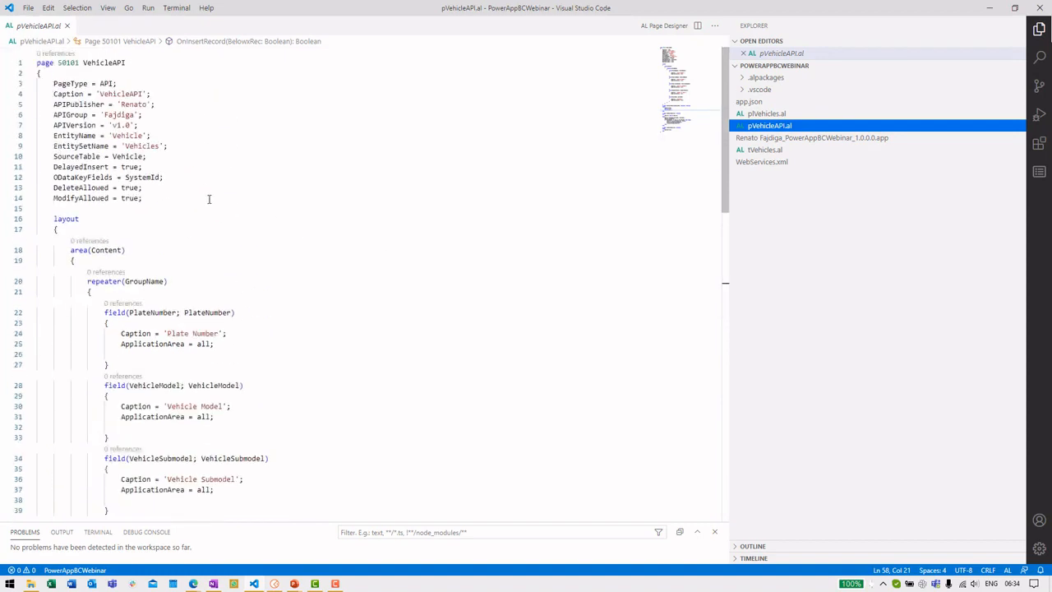
{"action": "left_click_drag", "start_coordinate": [125, 63], "coordinate": [36, 63]}
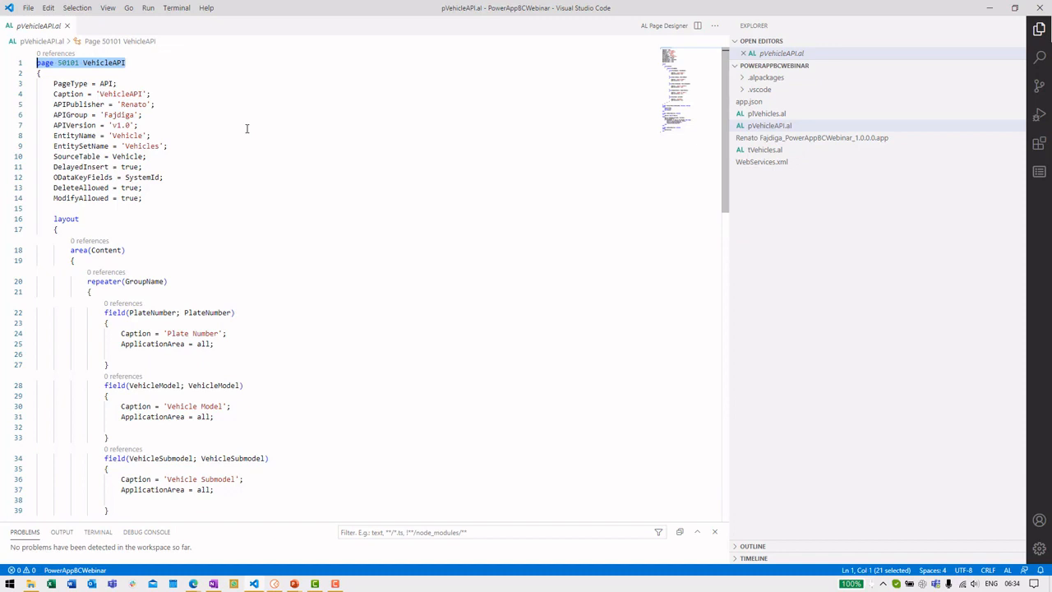
{"action": "double_click", "coordinate": [131, 156]}
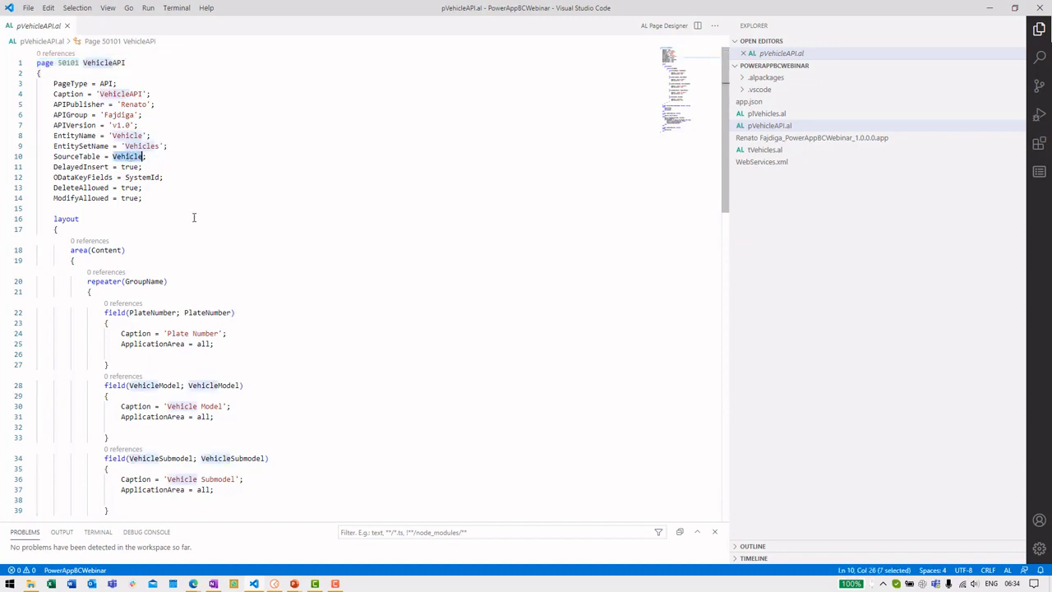
{"action": "double_click", "coordinate": [154, 177]}
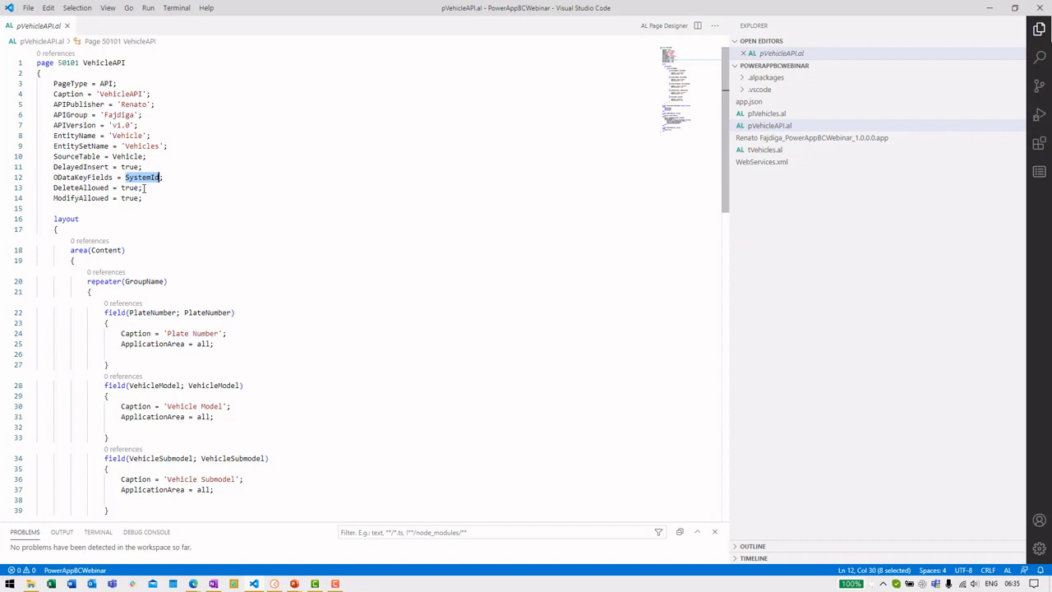
{"action": "scroll", "coordinate": [220, 253], "scroll_direction": "down", "scroll_amount": 1}
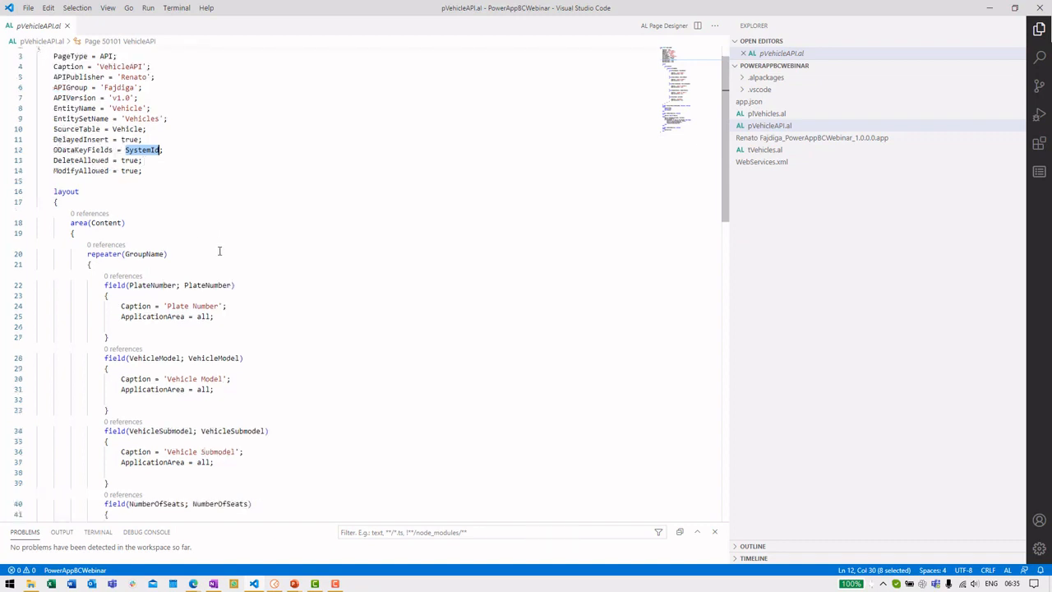
{"action": "scroll", "coordinate": [145, 213], "scroll_direction": "down", "scroll_amount": 3}
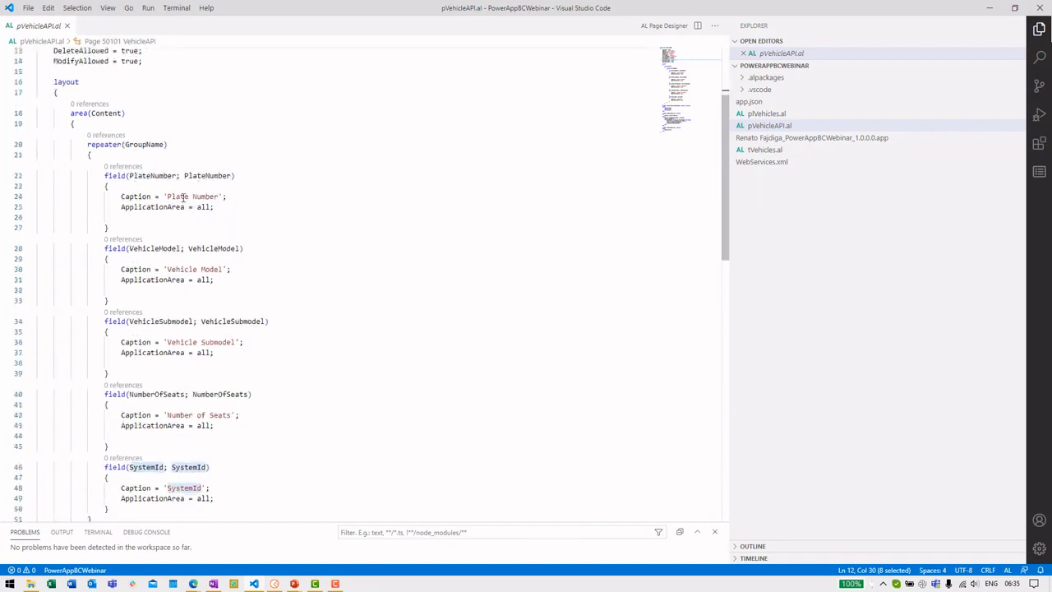
{"action": "scroll", "coordinate": [186, 188], "scroll_direction": "down", "scroll_amount": 5}
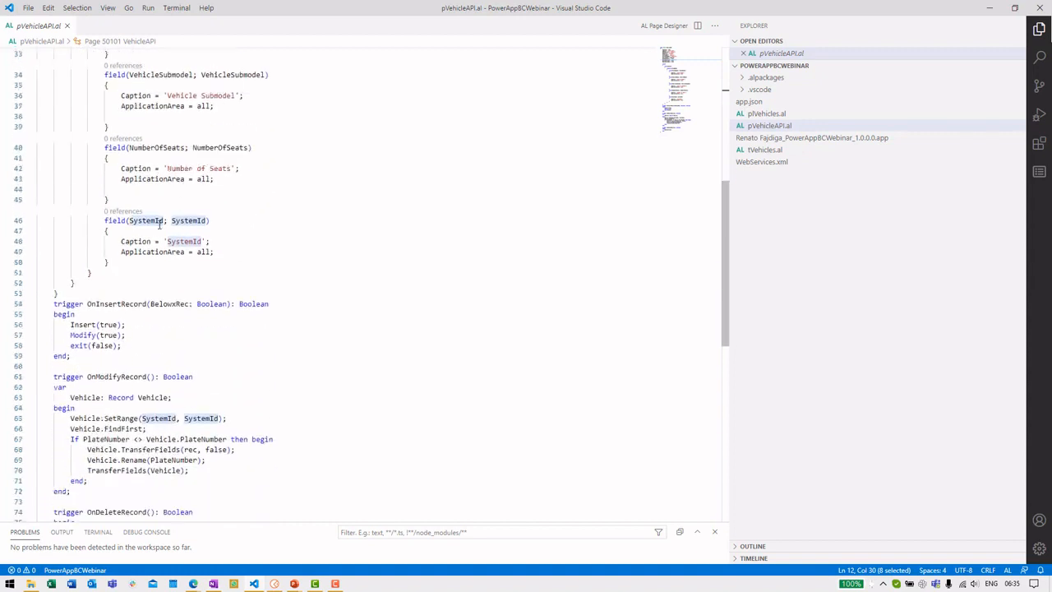
{"action": "scroll", "coordinate": [160, 221], "scroll_direction": "down", "scroll_amount": 1}
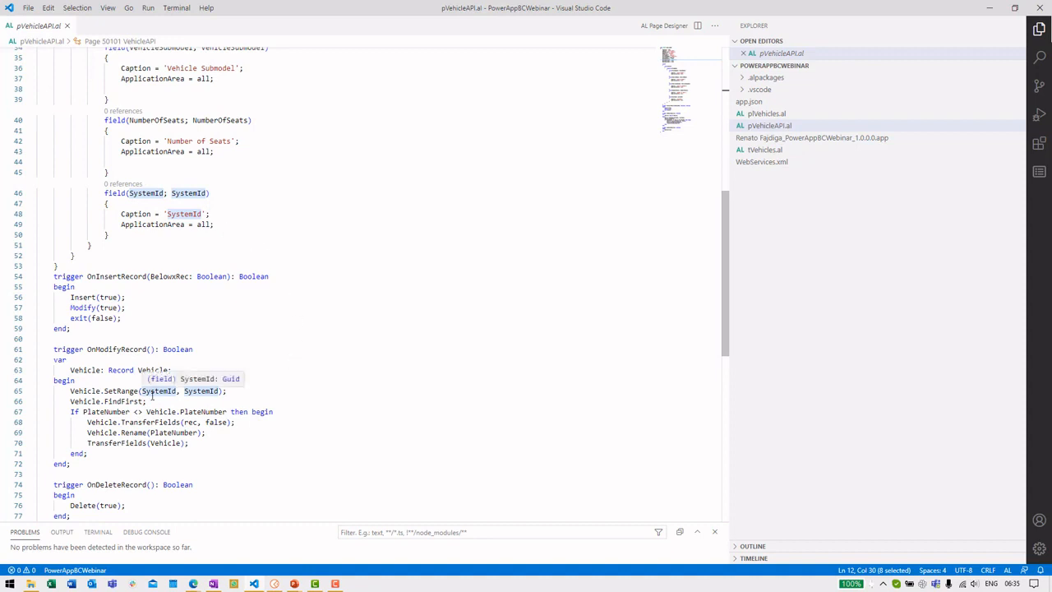
{"action": "scroll", "coordinate": [287, 241], "scroll_direction": "up", "scroll_amount": 11}
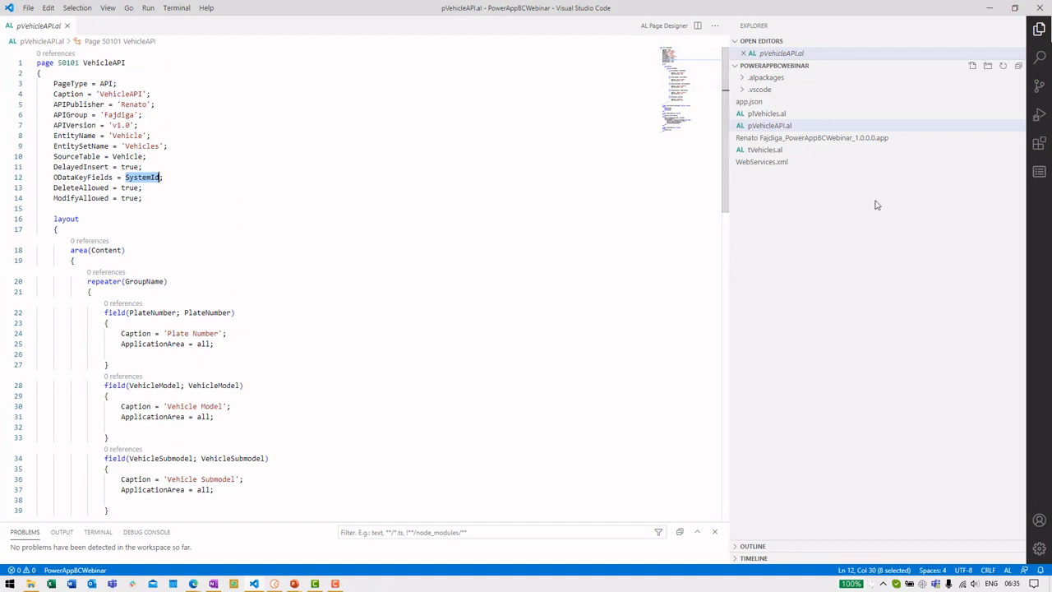
{"action": "left_click", "coordinate": [800, 168]}
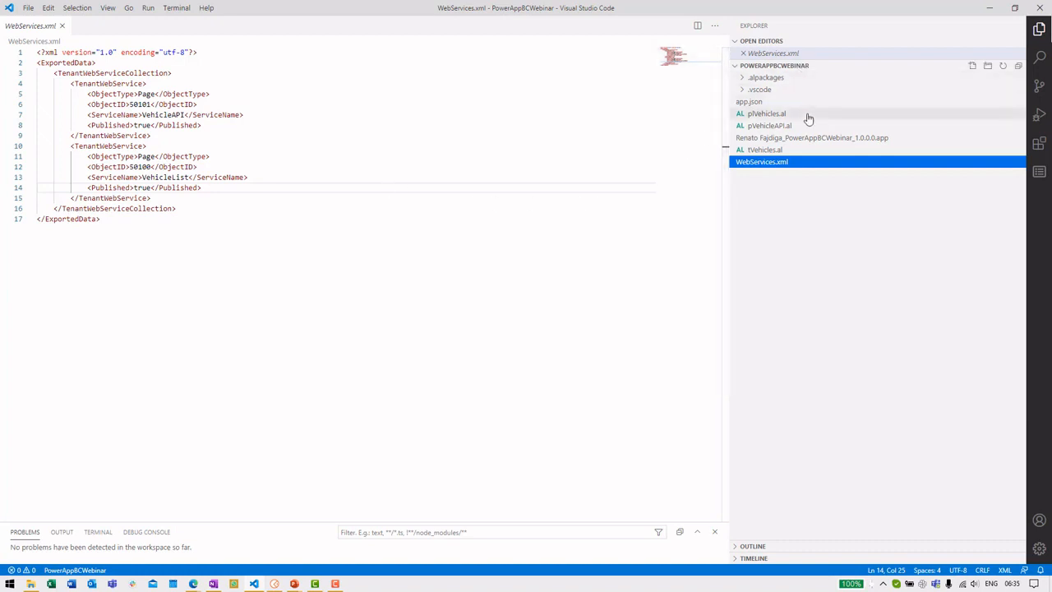
Step: After reading WebServices.xml, switch to the Edge browser window
{"action": "key", "text": "alt+Tab"}
Step: Check the Web Services page lists the published VehicleAPI and Vehicle List services
{"action": "left_click", "coordinate": [75, 7]}
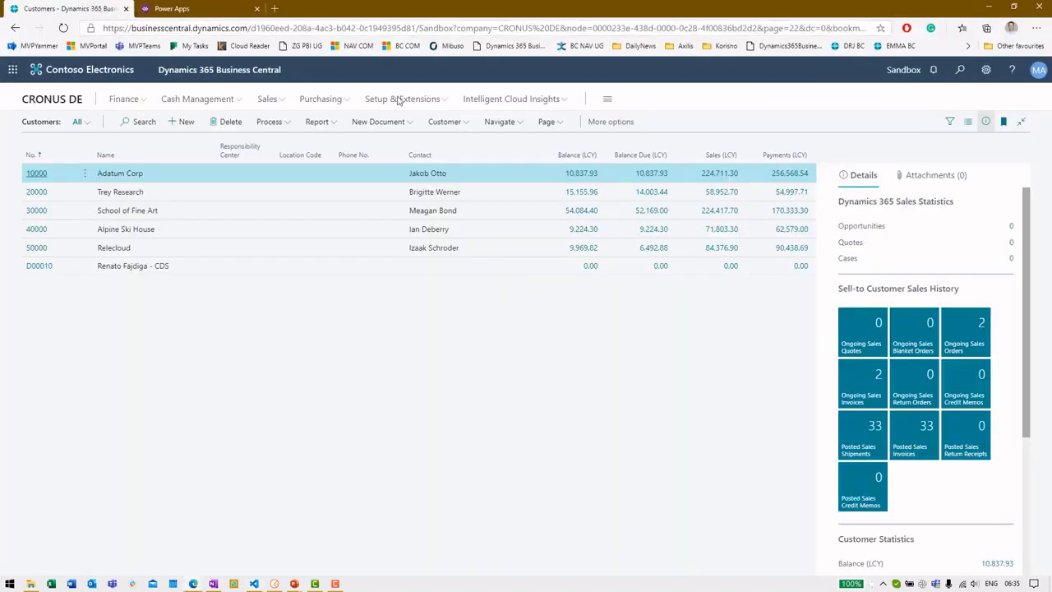
{"action": "left_click", "coordinate": [959, 71]}
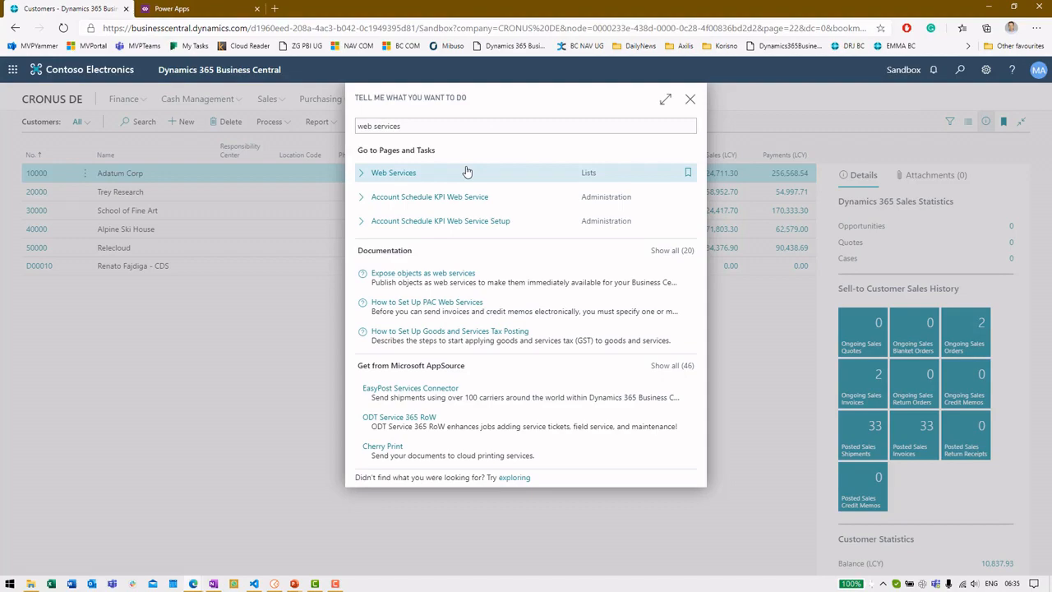
{"action": "left_click", "coordinate": [466, 171]}
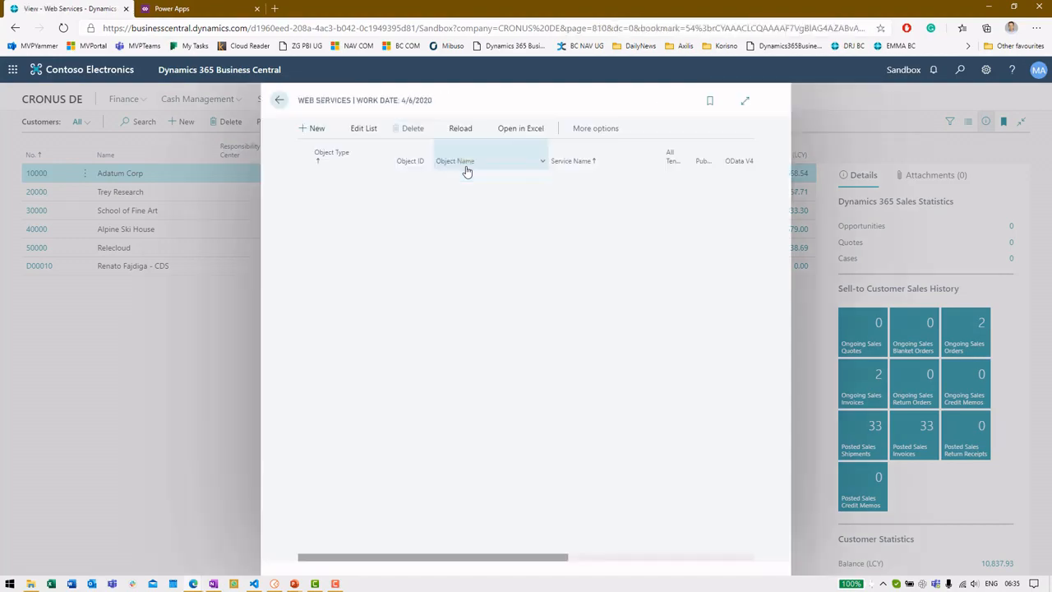
{"action": "left_click", "coordinate": [744, 107]}
{"action": "scroll", "coordinate": [304, 316], "scroll_direction": "up", "scroll_amount": 5}
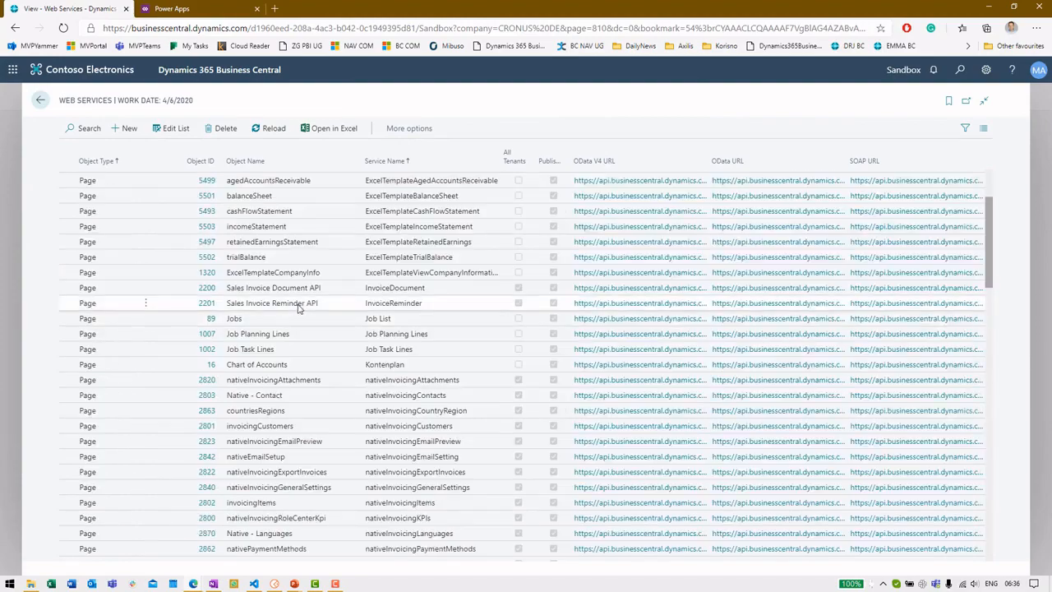
{"action": "scroll", "coordinate": [300, 309], "scroll_direction": "down", "scroll_amount": 2}
{"action": "scroll", "coordinate": [298, 309], "scroll_direction": "down", "scroll_amount": 8}
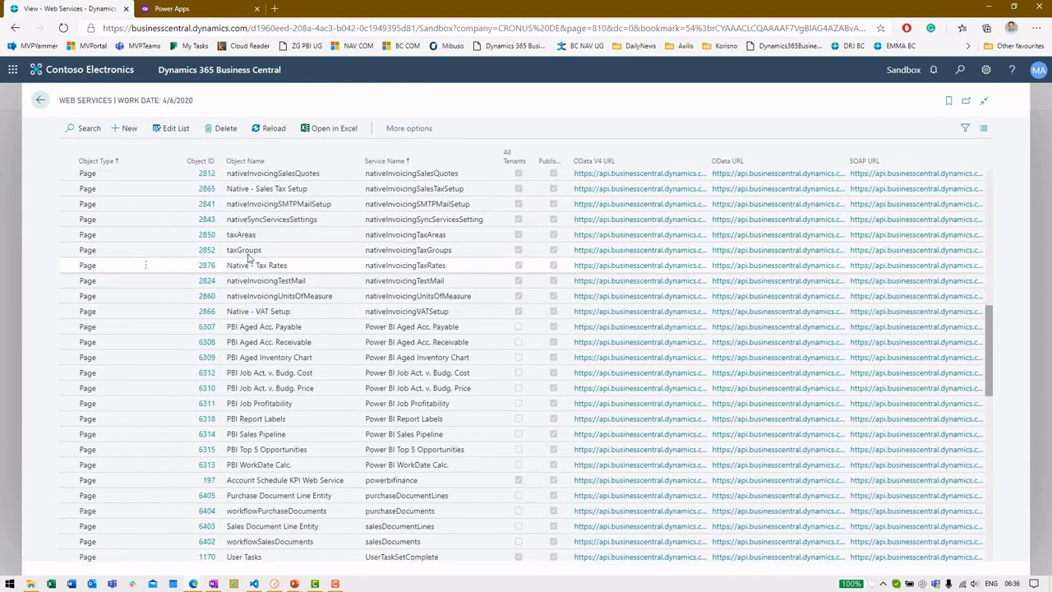
{"action": "scroll", "coordinate": [246, 259], "scroll_direction": "down", "scroll_amount": 3}
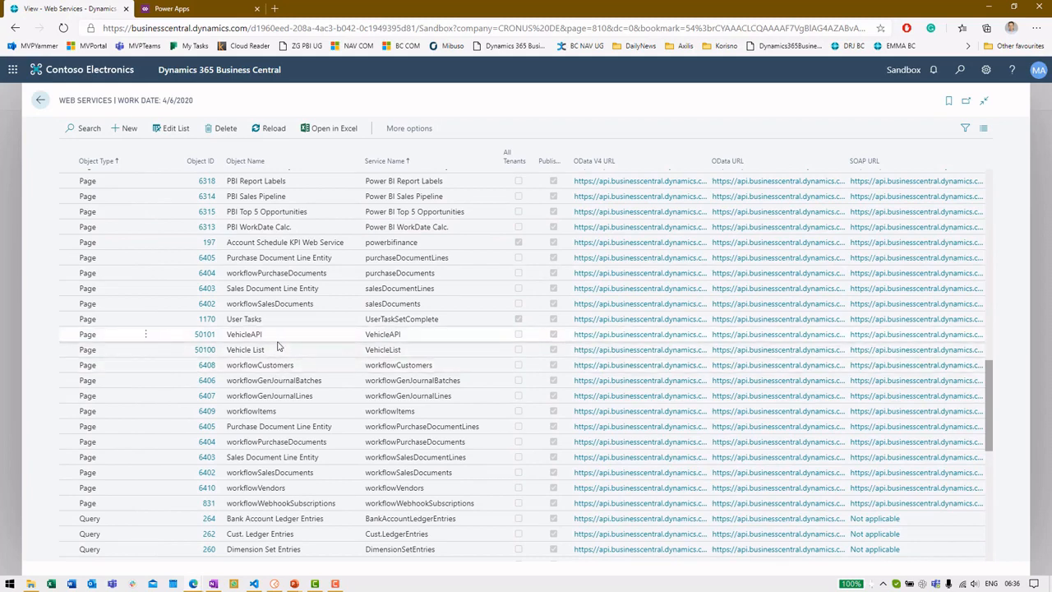
{"action": "left_click", "coordinate": [38, 99]}
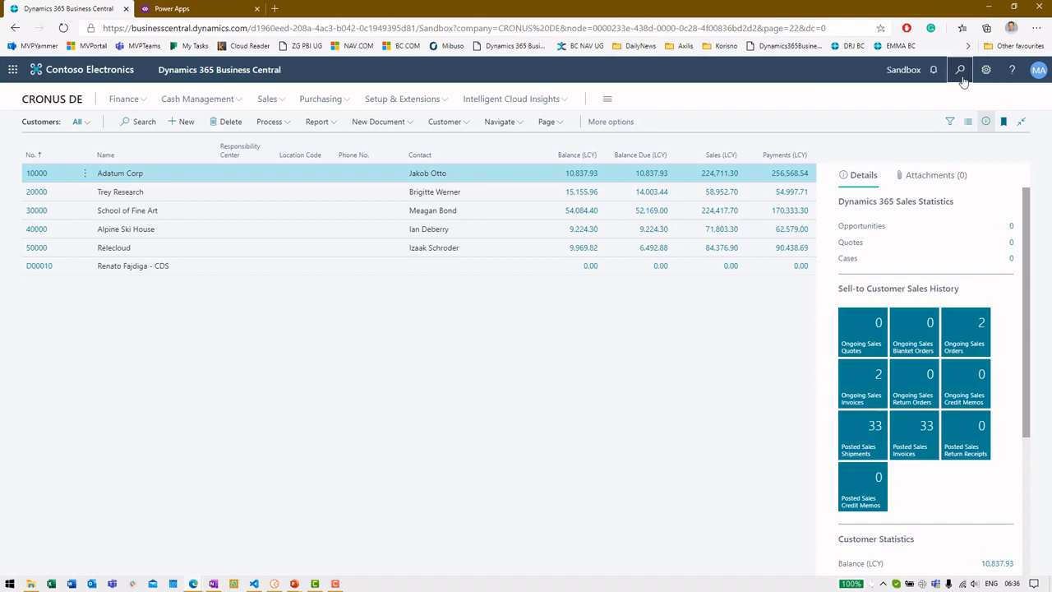
Step: Search 'vehi' to view the Vehicle List of six vehicles, then go back
{"action": "left_click", "coordinate": [960, 70]}
{"action": "type", "text": "vehi"}
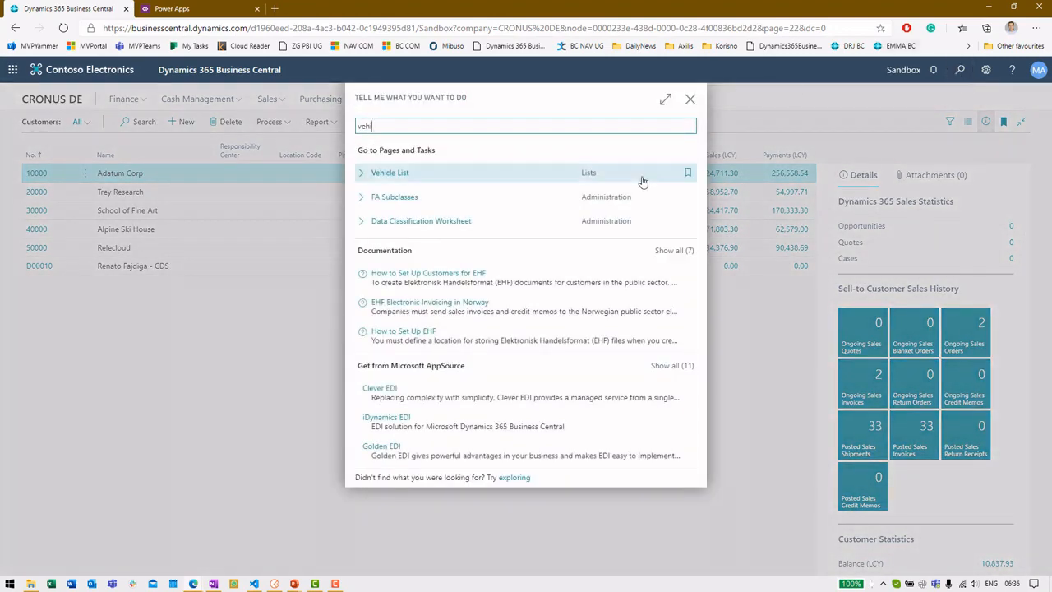
{"action": "left_click", "coordinate": [590, 176]}
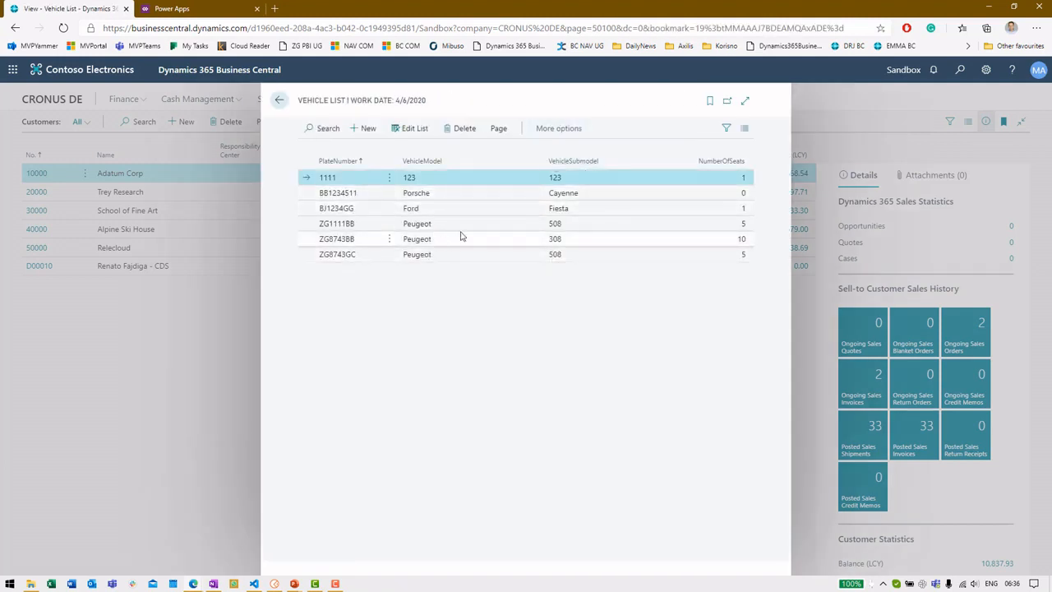
{"action": "left_click", "coordinate": [278, 105]}
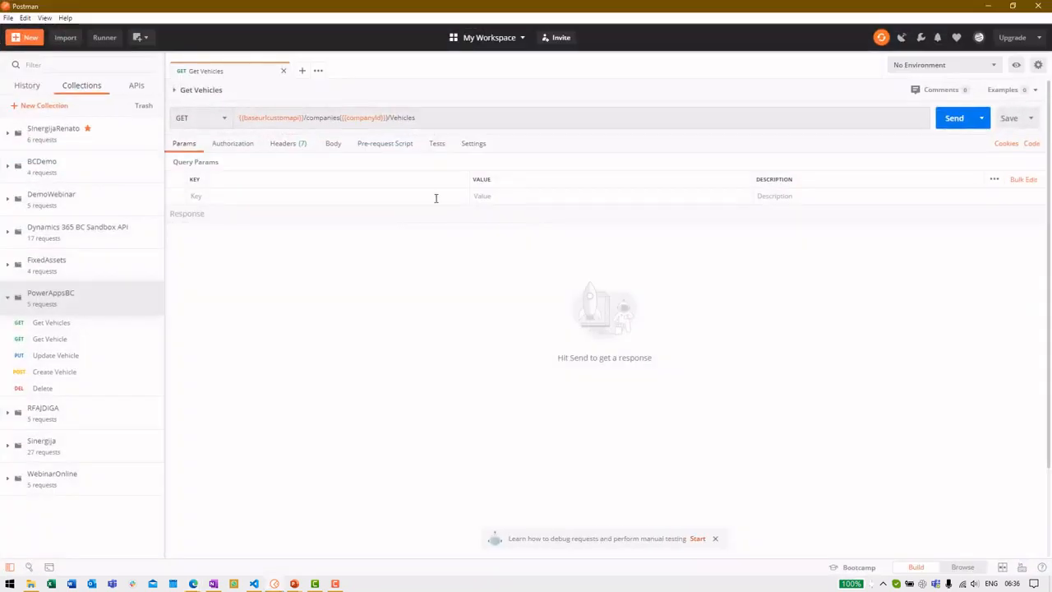
Step: Send the PowerAppsBC Get Vehicles request and inspect the 200 OK vehicle JSON and {{baseurlcustomapi}} variable
{"action": "left_click", "coordinate": [57, 325]}
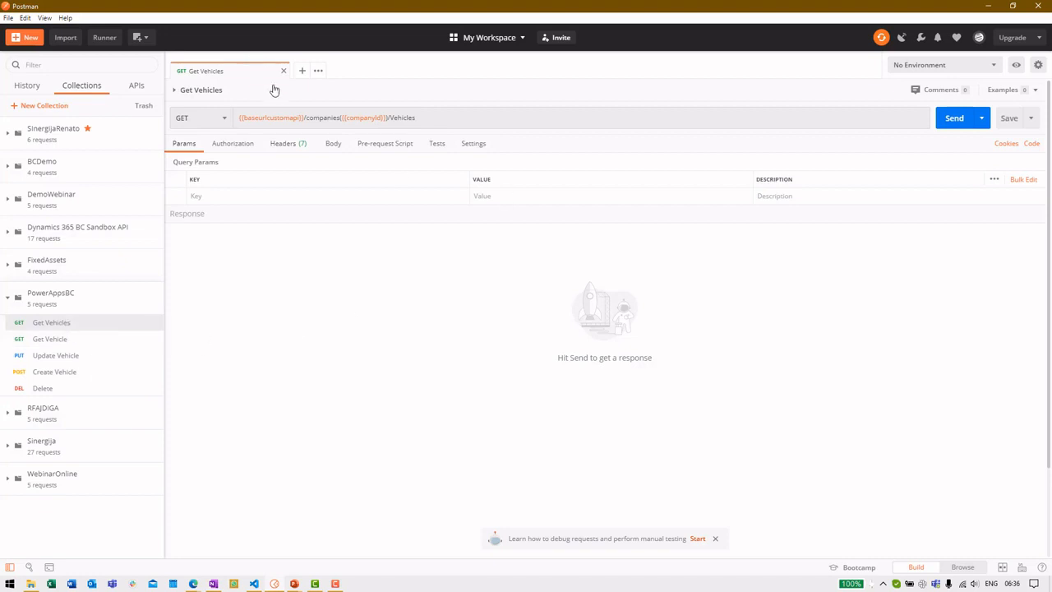
{"action": "left_click", "coordinate": [955, 118]}
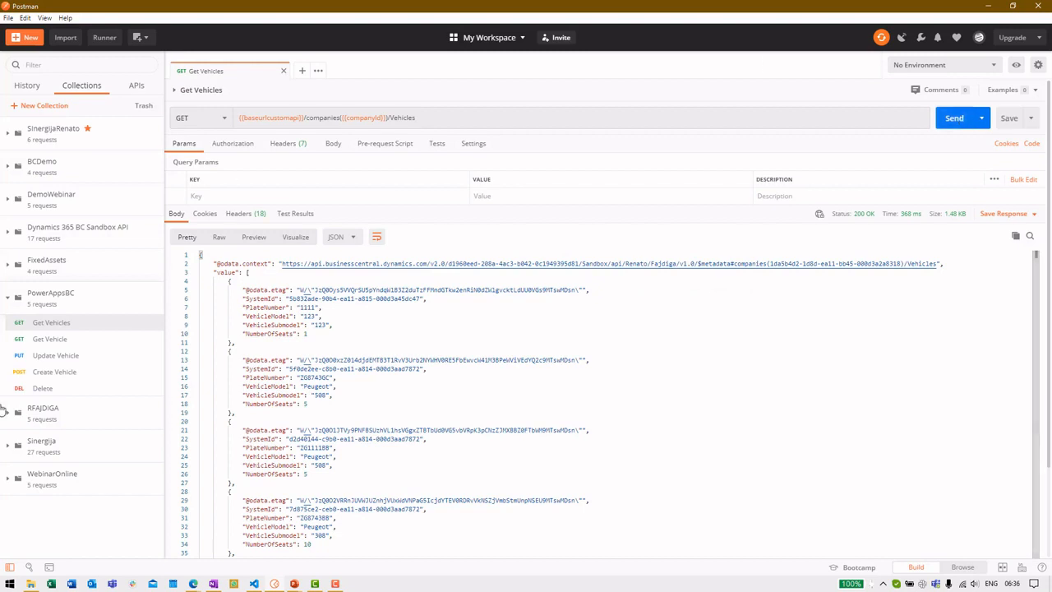
{"action": "scroll", "coordinate": [418, 309], "scroll_direction": "down", "scroll_amount": 5}
{"action": "scroll", "coordinate": [417, 310], "scroll_direction": "up", "scroll_amount": 5}
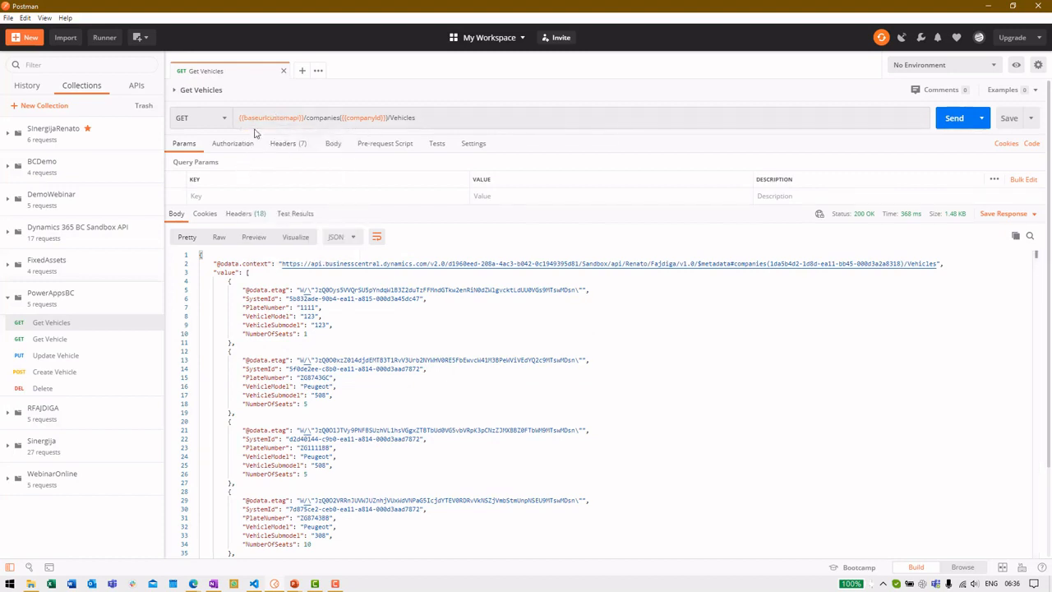
{"action": "mouse_move", "coordinate": [257, 121]}
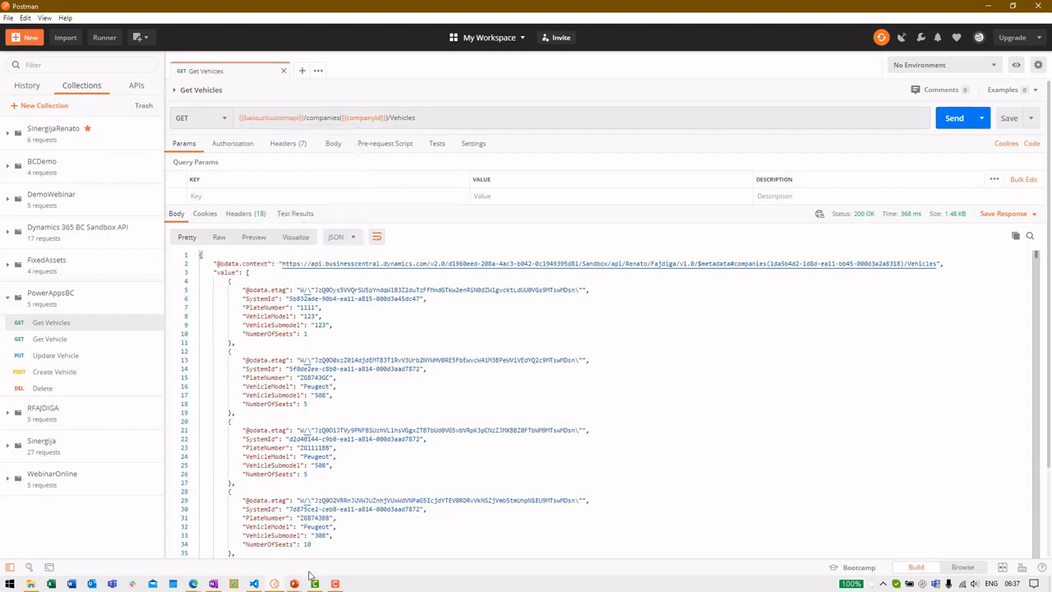
Step: Highlight the APIPublisher and APIGroup lines in pVehicleAPI.al, then minimize VS Code
{"action": "left_click", "coordinate": [254, 584]}
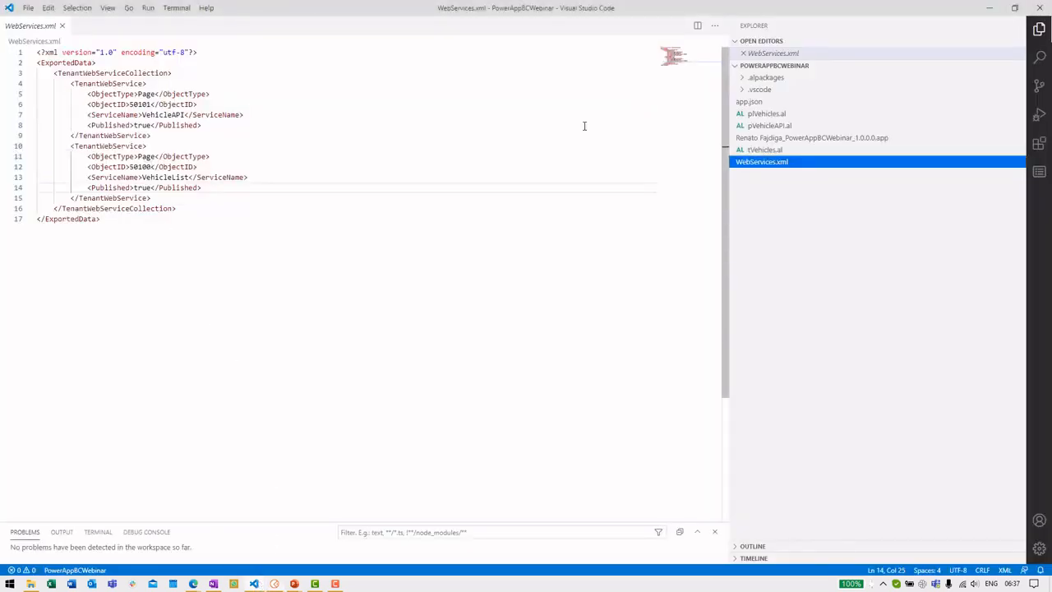
{"action": "left_click", "coordinate": [800, 130]}
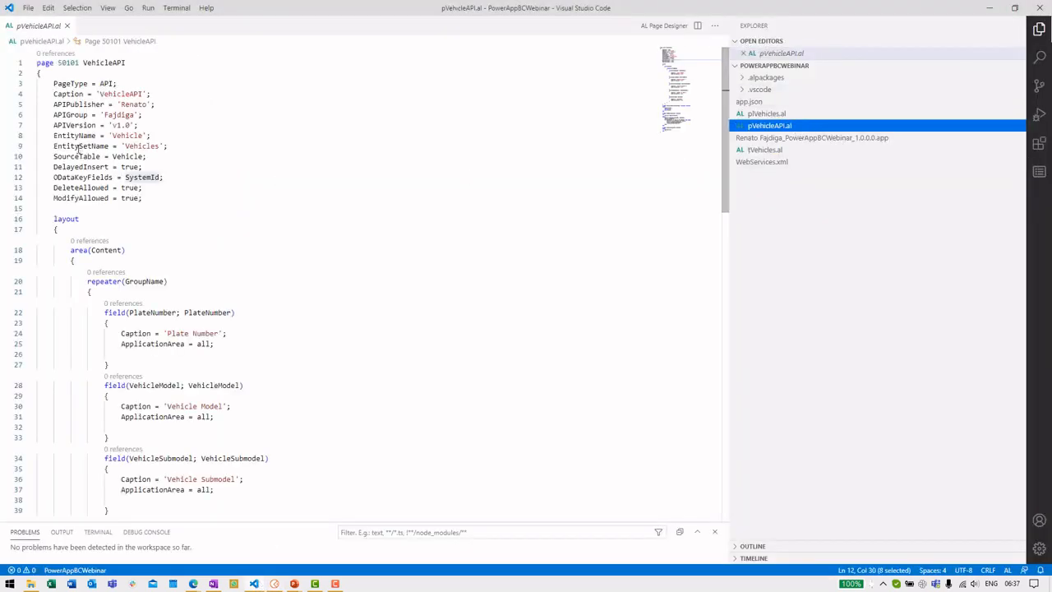
{"action": "left_click", "coordinate": [162, 103]}
{"action": "left_click", "coordinate": [53, 105], "text": "shift"}
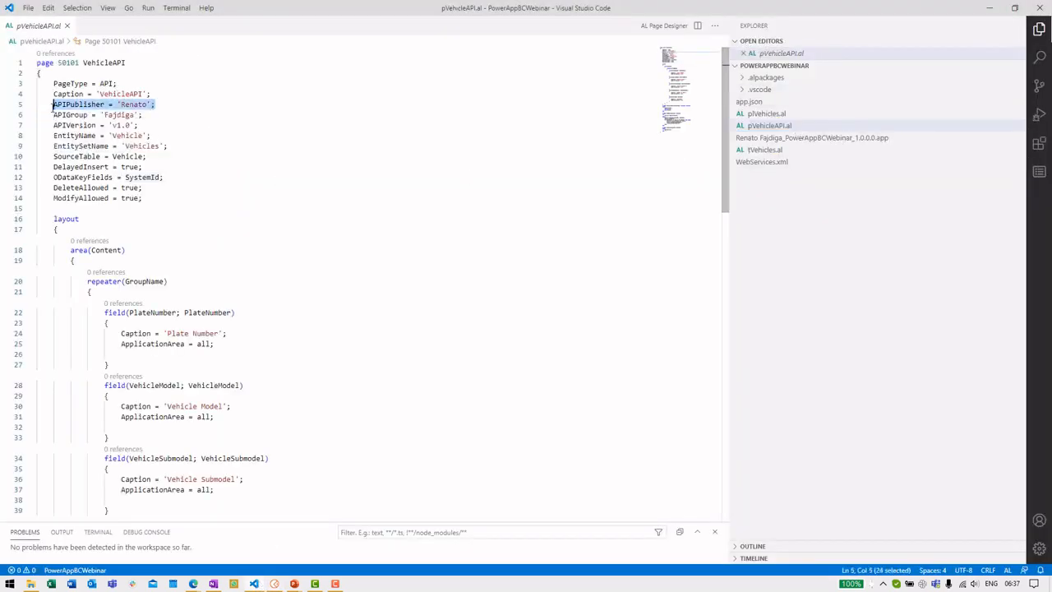
{"action": "left_click", "coordinate": [153, 117]}
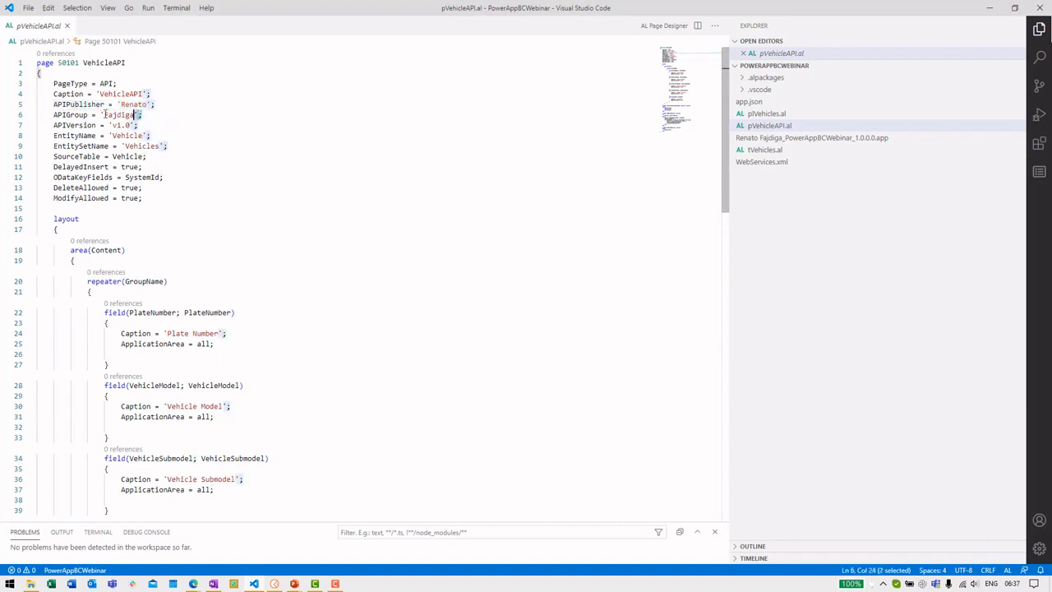
{"action": "left_click", "coordinate": [57, 115], "text": "shift"}
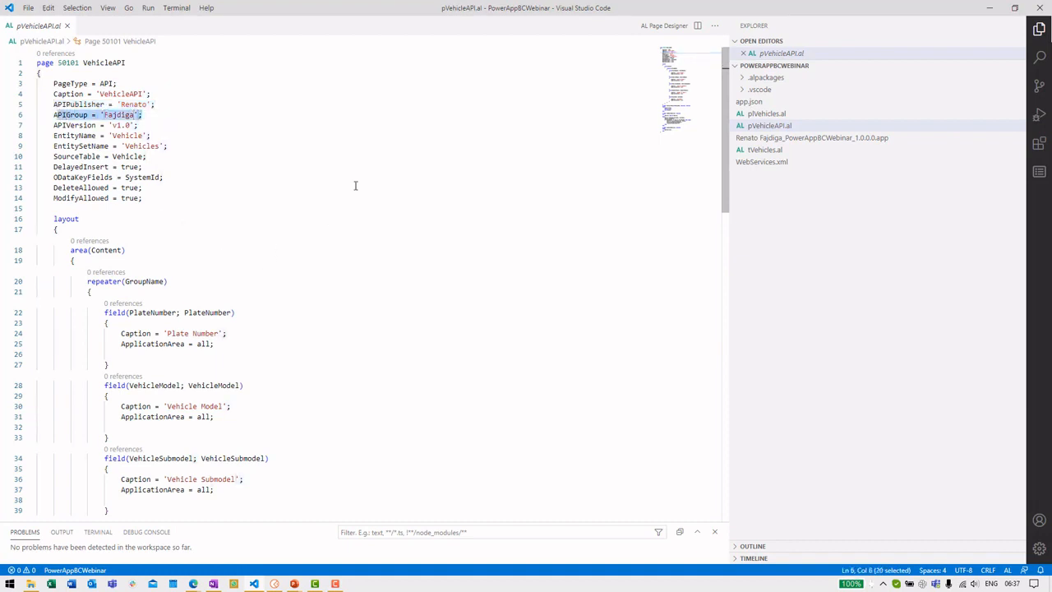
{"action": "left_click", "coordinate": [991, 9]}
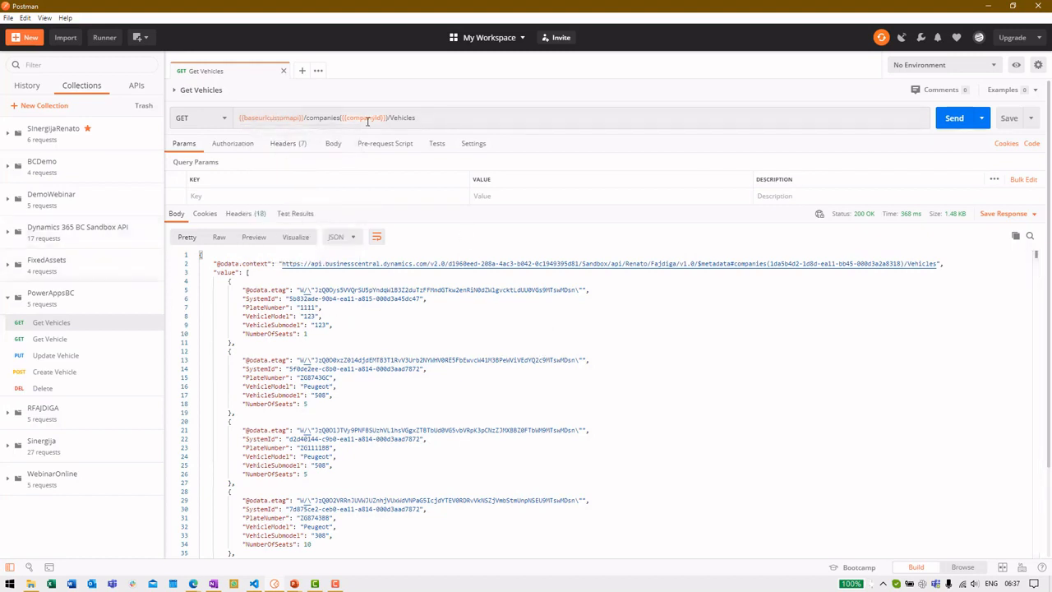
Step: Trim the URL to end at /companies and send it to list the companies
{"action": "mouse_move", "coordinate": [368, 121]}
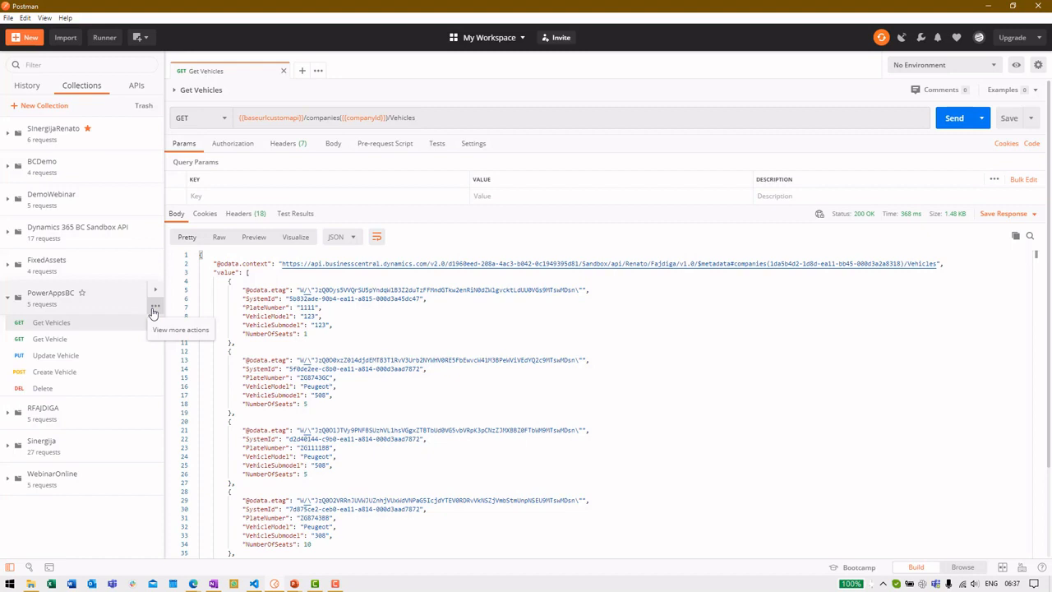
{"action": "left_click_drag", "start_coordinate": [340, 117], "coordinate": [425, 118]}
{"action": "key", "text": "BackSpace"}
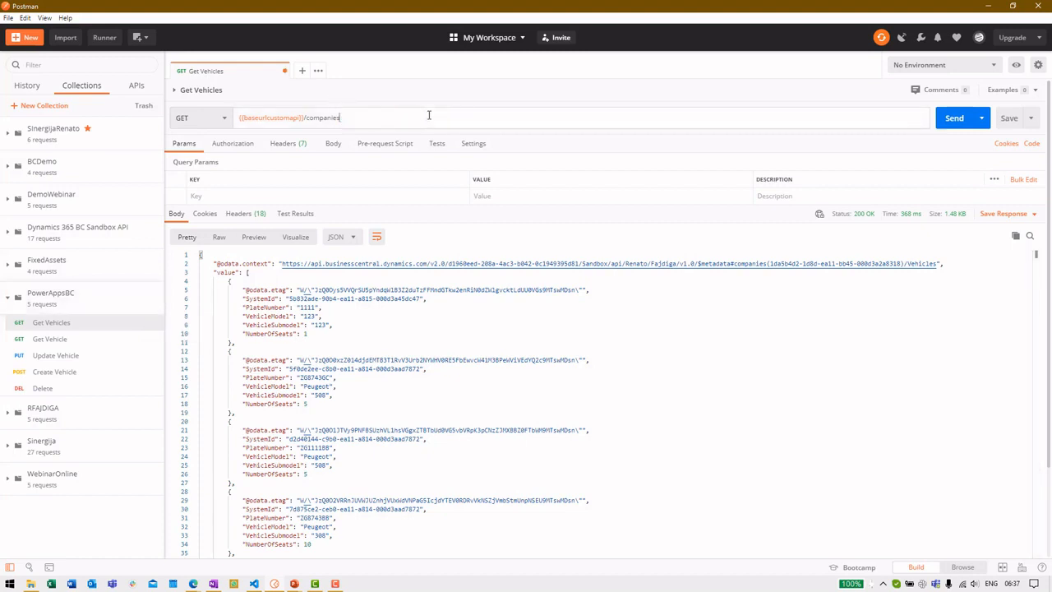
{"action": "left_click", "coordinate": [955, 117]}
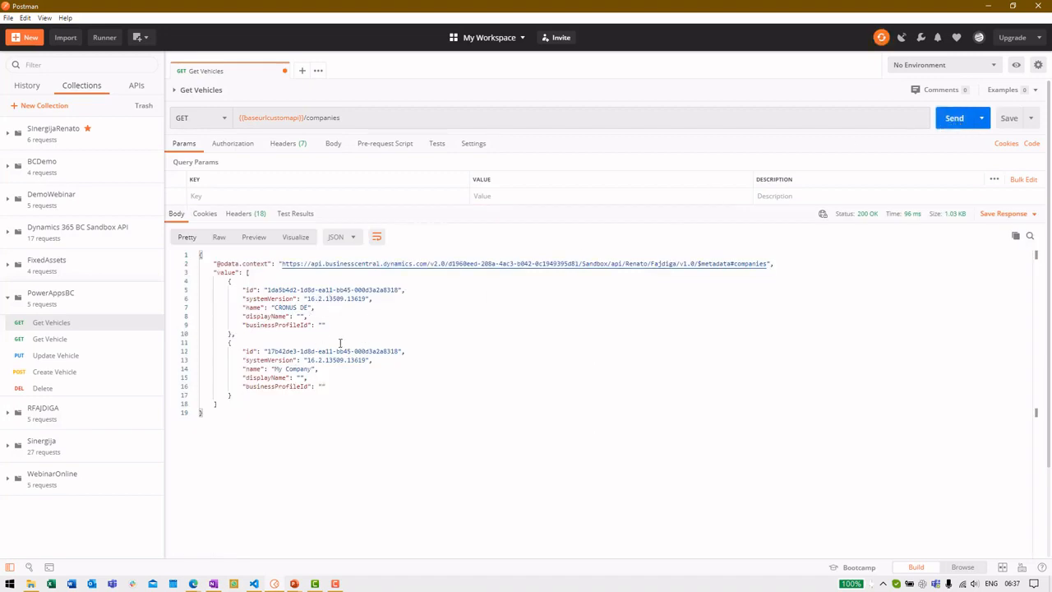
Step: Restore {{companyId}}/Vehicles in the URL, resend Get Vehicles, and select the first SystemId
{"action": "left_click", "coordinate": [353, 116]}
{"action": "type", "text": "({{companyId}})/Vehicles"}
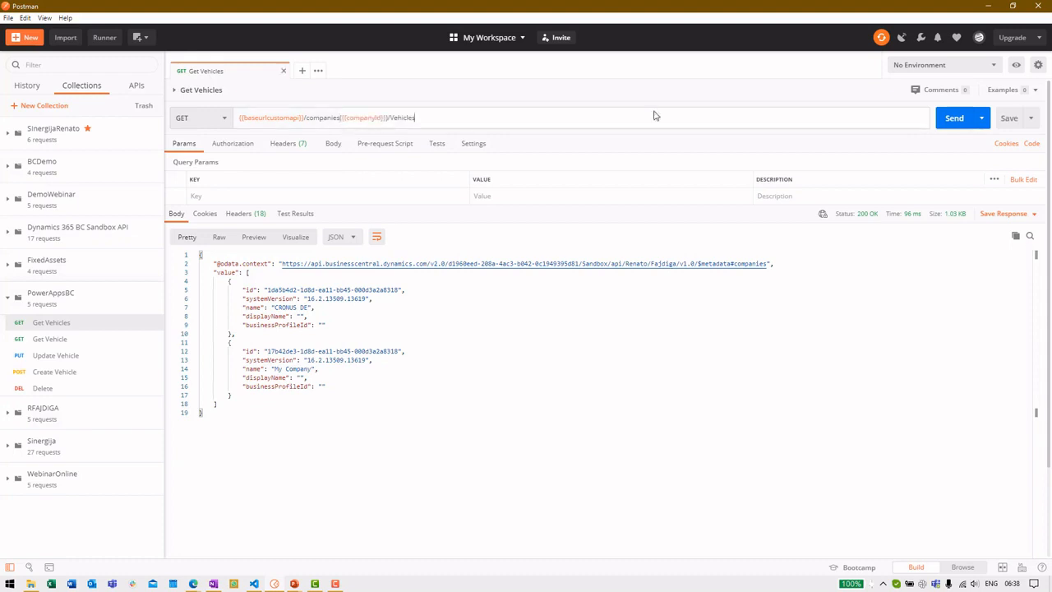
{"action": "left_click", "coordinate": [946, 118]}
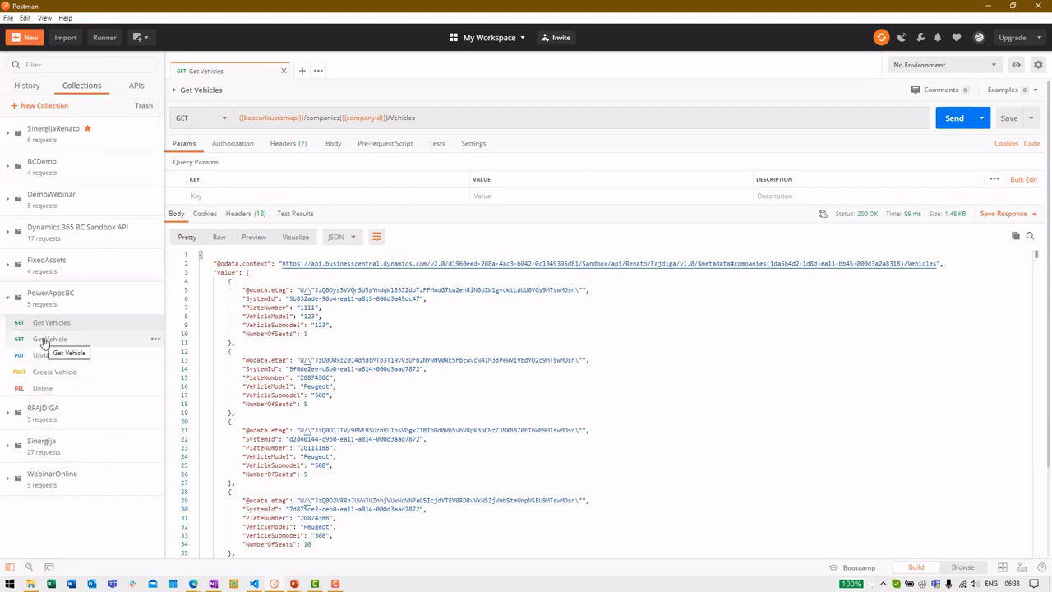
{"action": "left_click_drag", "start_coordinate": [290, 300], "coordinate": [418, 301]}
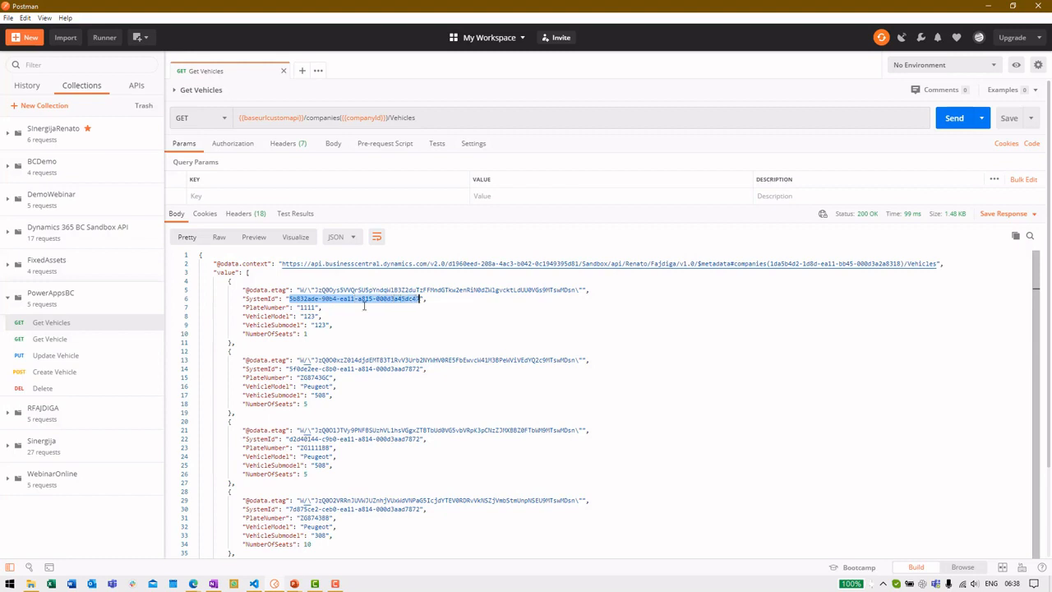
Step: Send Get Vehicle for one vehicle, then review the PowerAppsBC collection's variables and Basic Auth without saving
{"action": "left_click", "coordinate": [41, 338]}
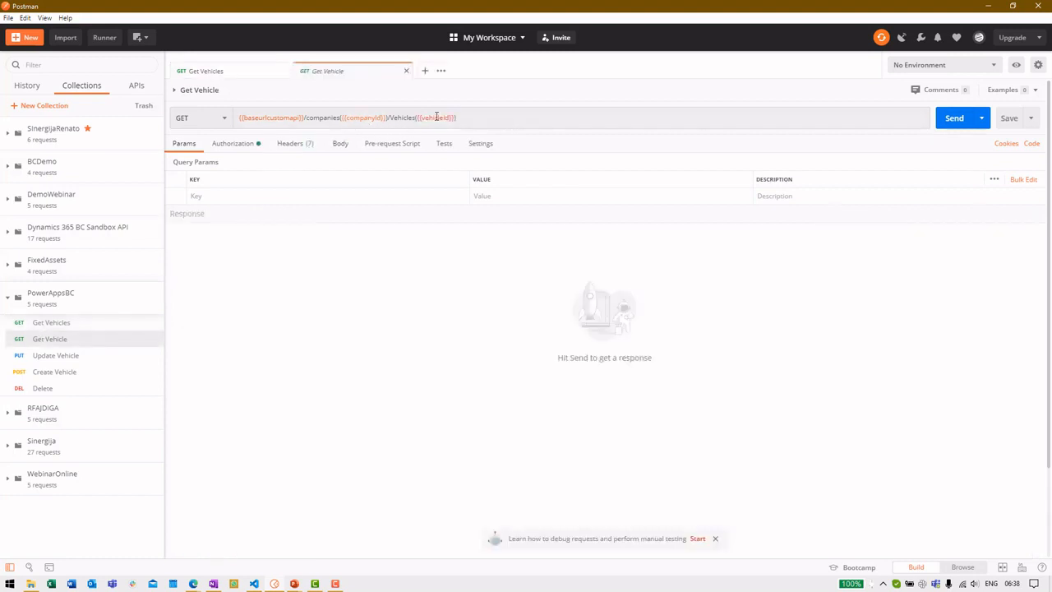
{"action": "left_click", "coordinate": [949, 118]}
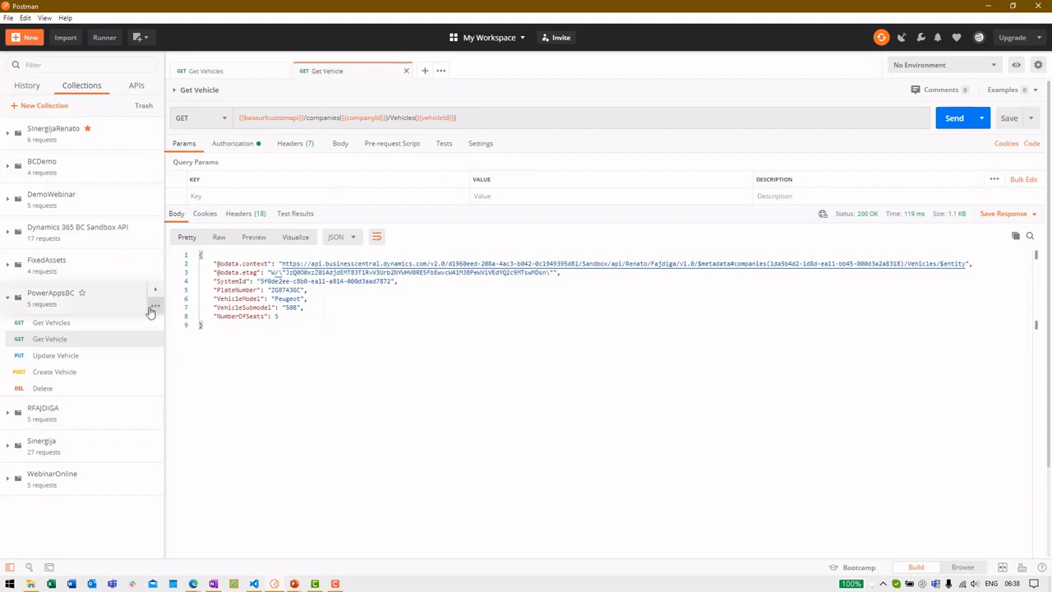
{"action": "left_click", "coordinate": [156, 305]}
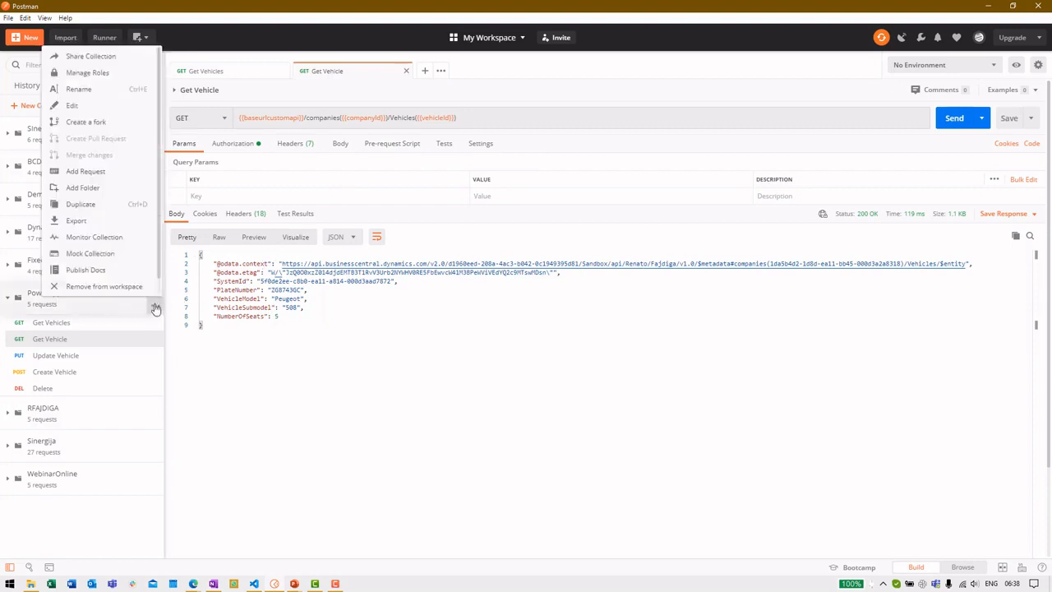
{"action": "left_click", "coordinate": [95, 105]}
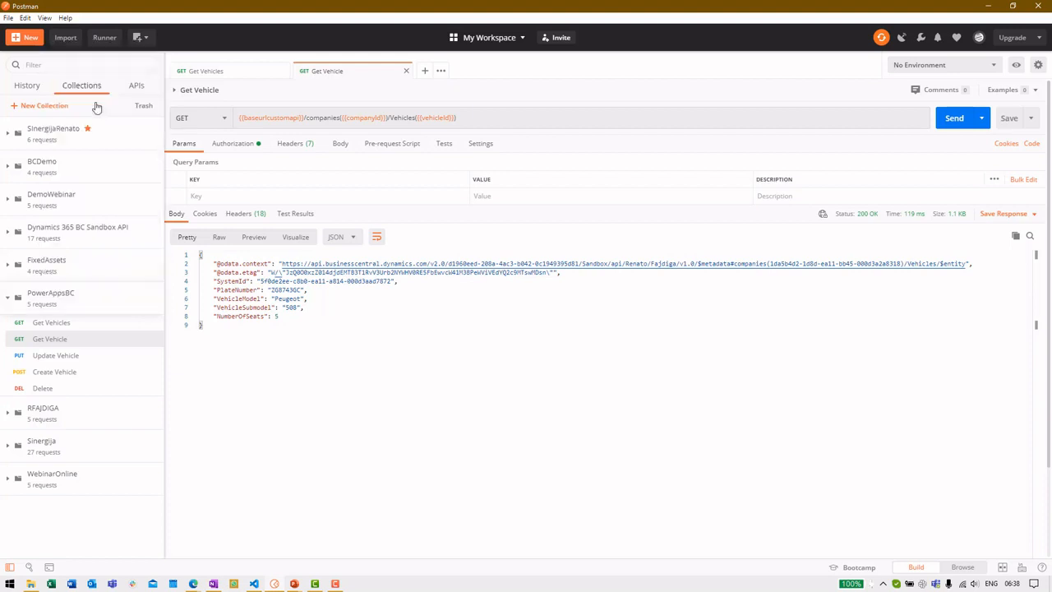
{"action": "left_click", "coordinate": [583, 148]}
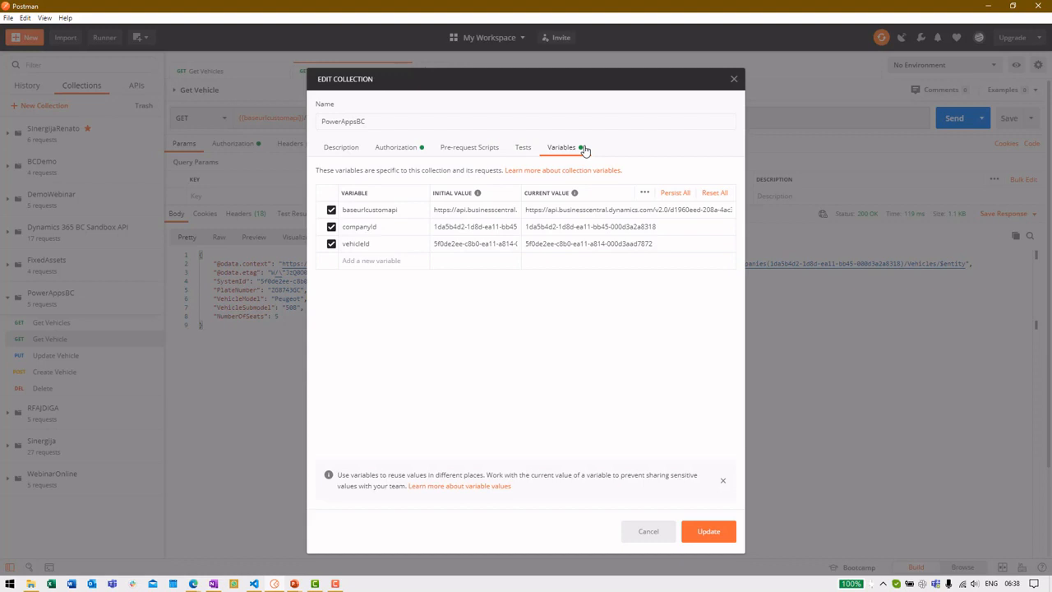
{"action": "left_click", "coordinate": [413, 154]}
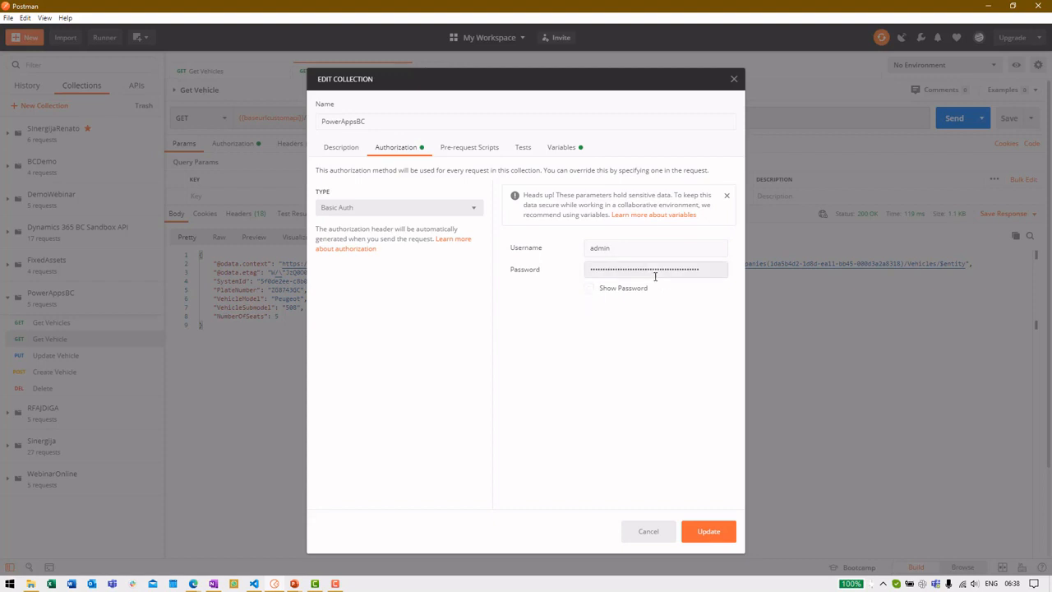
{"action": "left_click", "coordinate": [666, 537]}
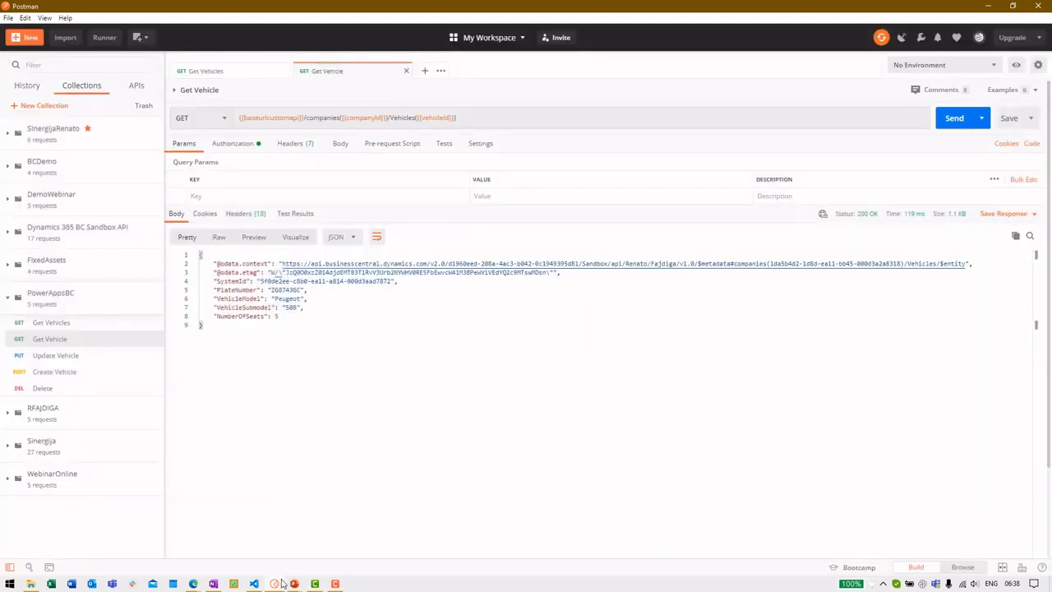
{"action": "left_click", "coordinate": [193, 584]}
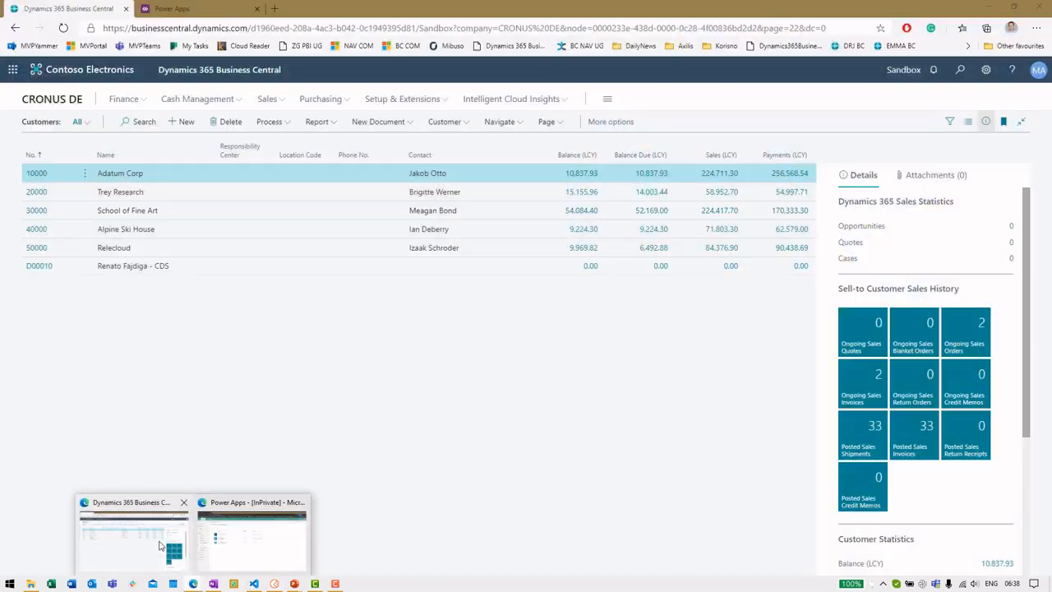
Step: In Business Central, open the Users list and the administrator user's card
{"action": "left_click", "coordinate": [133, 538]}
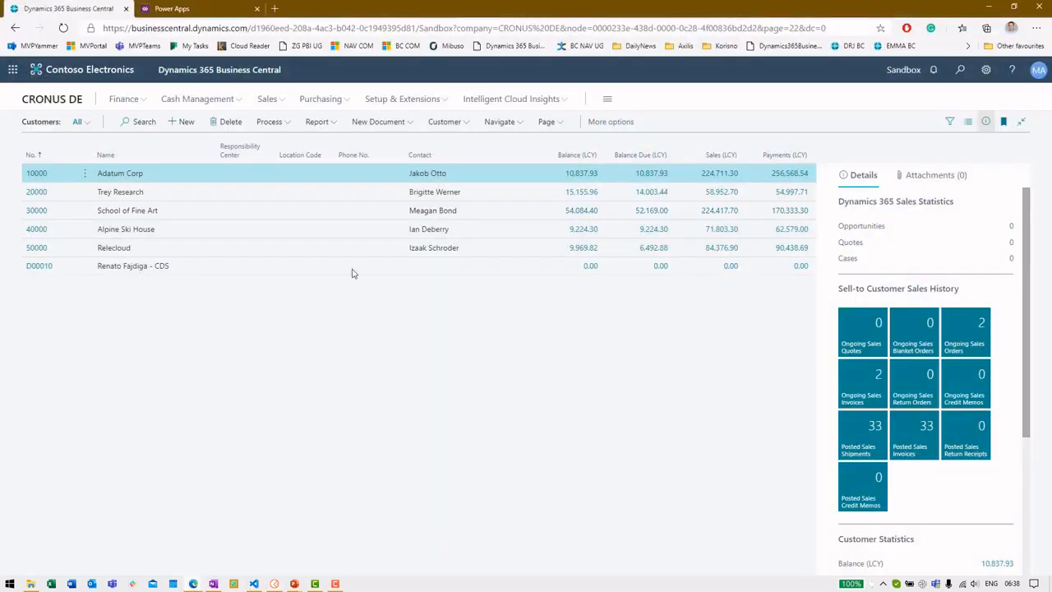
{"action": "left_click", "coordinate": [960, 70]}
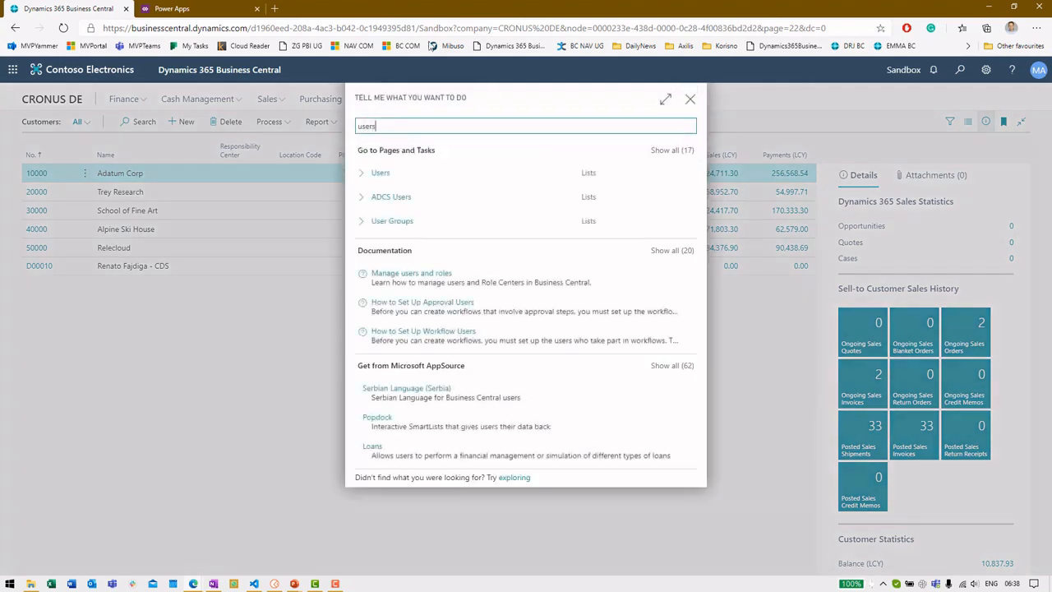
{"action": "left_click", "coordinate": [496, 176]}
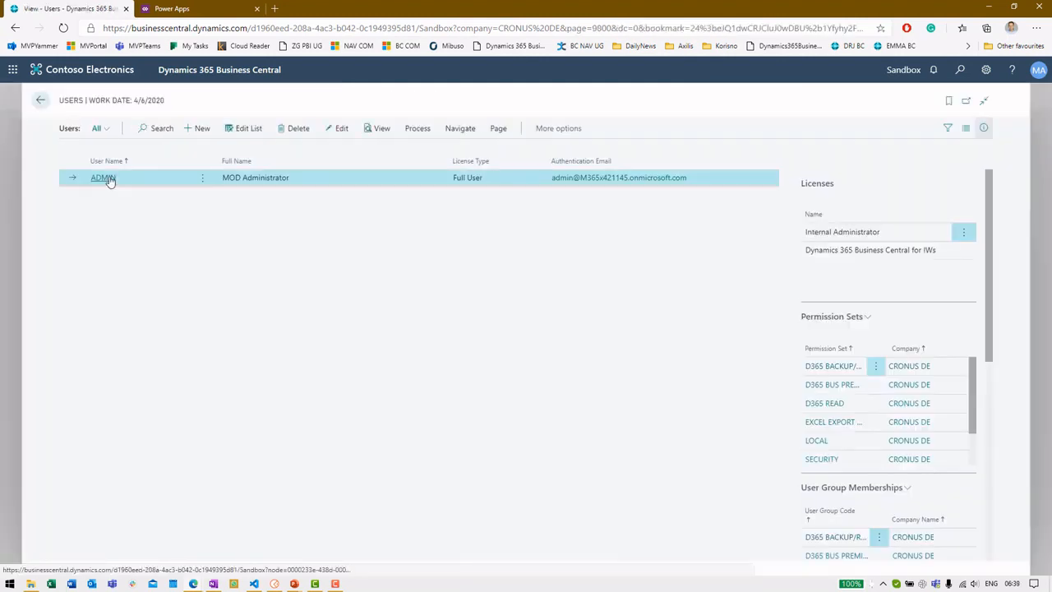
{"action": "left_click", "coordinate": [103, 178]}
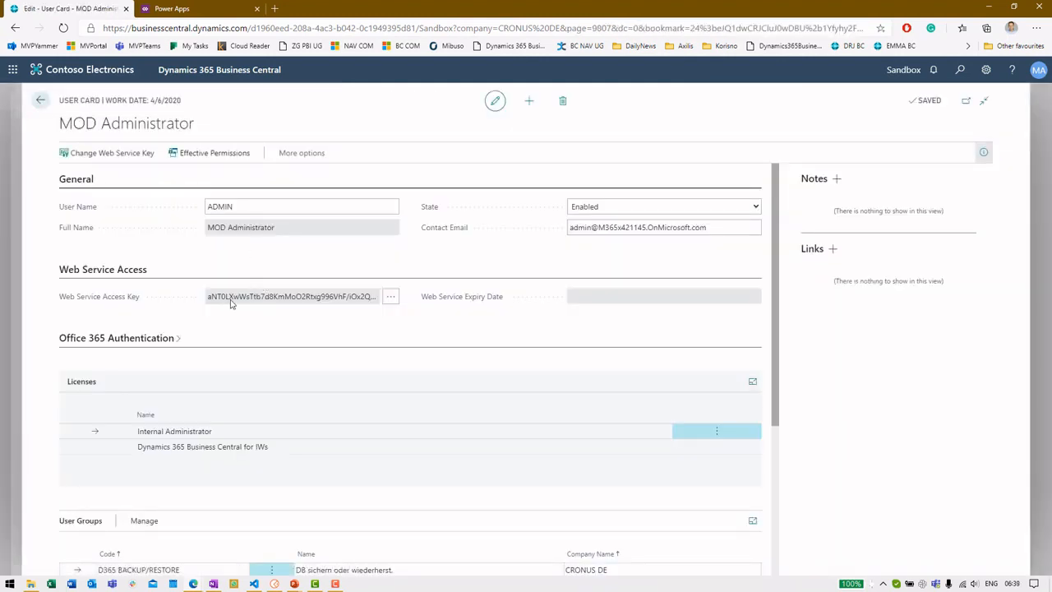
Step: View the Web Service Access Key, decline changing it, and go back to Users
{"action": "left_click_drag", "start_coordinate": [211, 299], "coordinate": [317, 298]}
{"action": "left_click", "coordinate": [321, 297]}
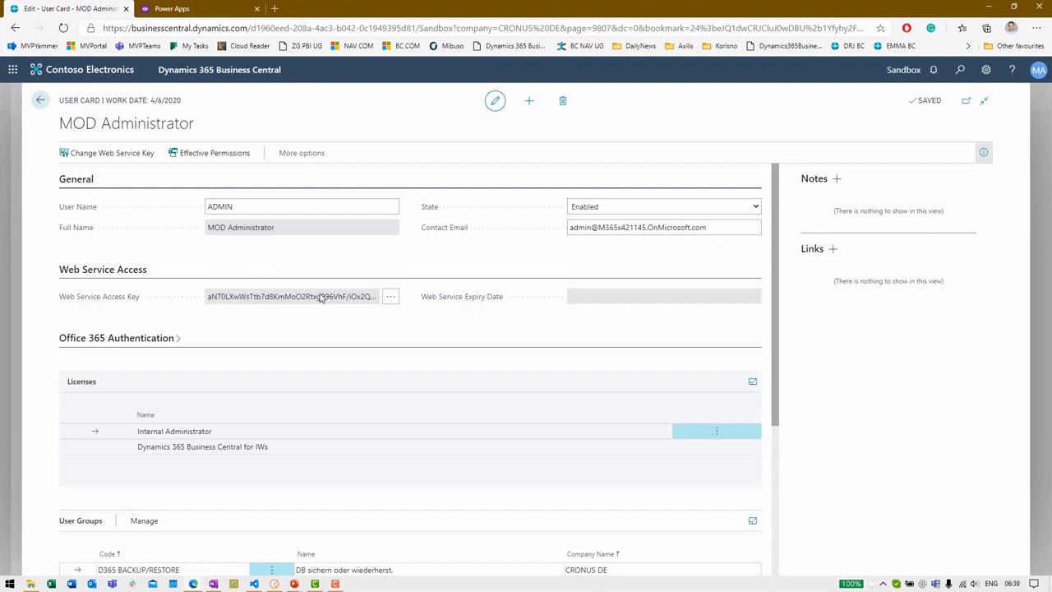
{"action": "left_click", "coordinate": [396, 299]}
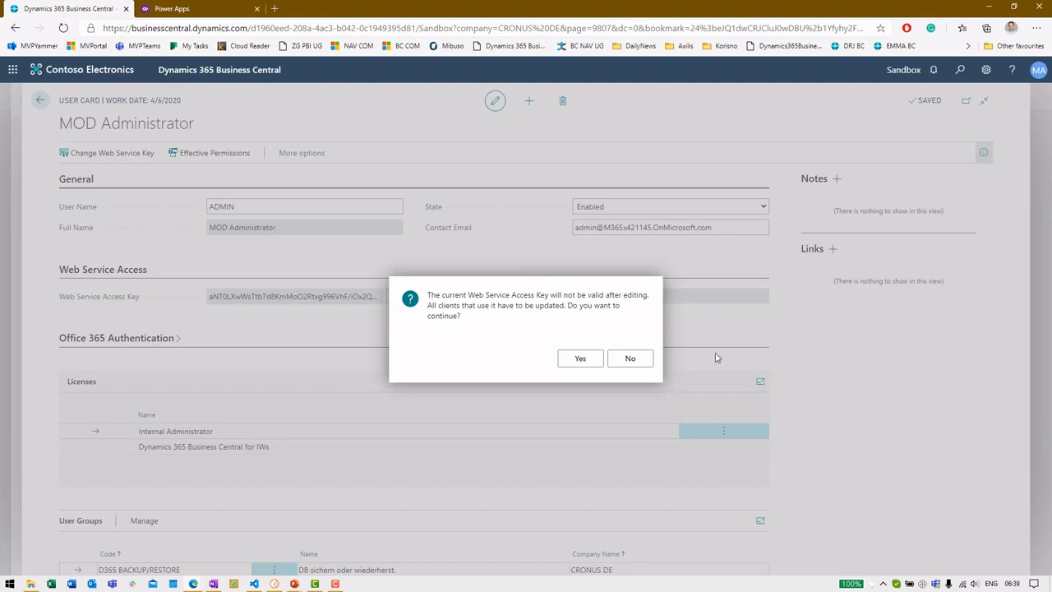
{"action": "left_click", "coordinate": [642, 362]}
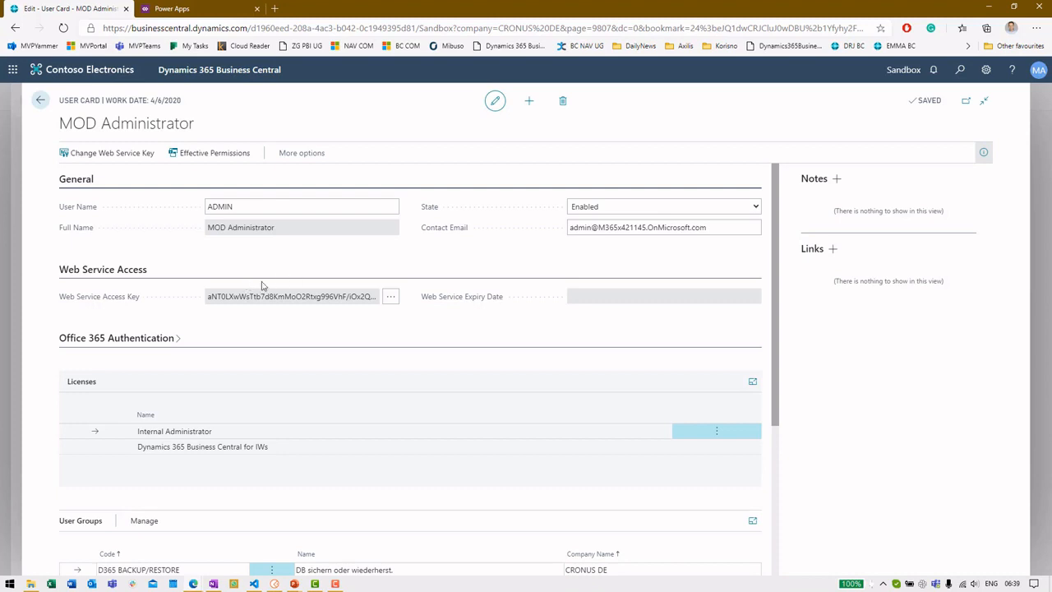
{"action": "left_click", "coordinate": [41, 101]}
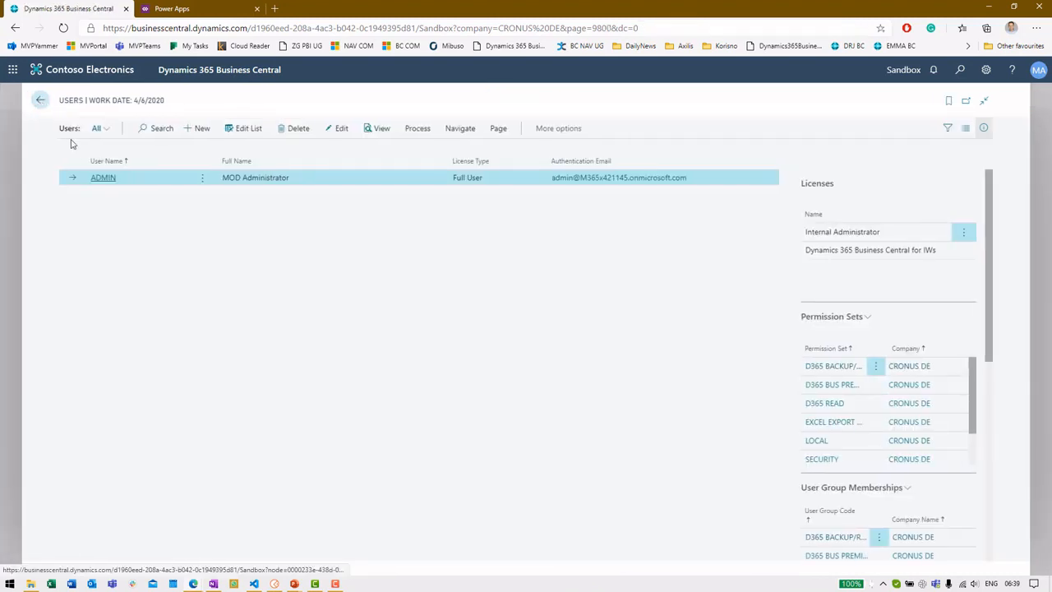
Step: Open the Update Vehicle request from the PowerAppsBC collection in Postman
{"action": "left_click", "coordinate": [292, 585]}
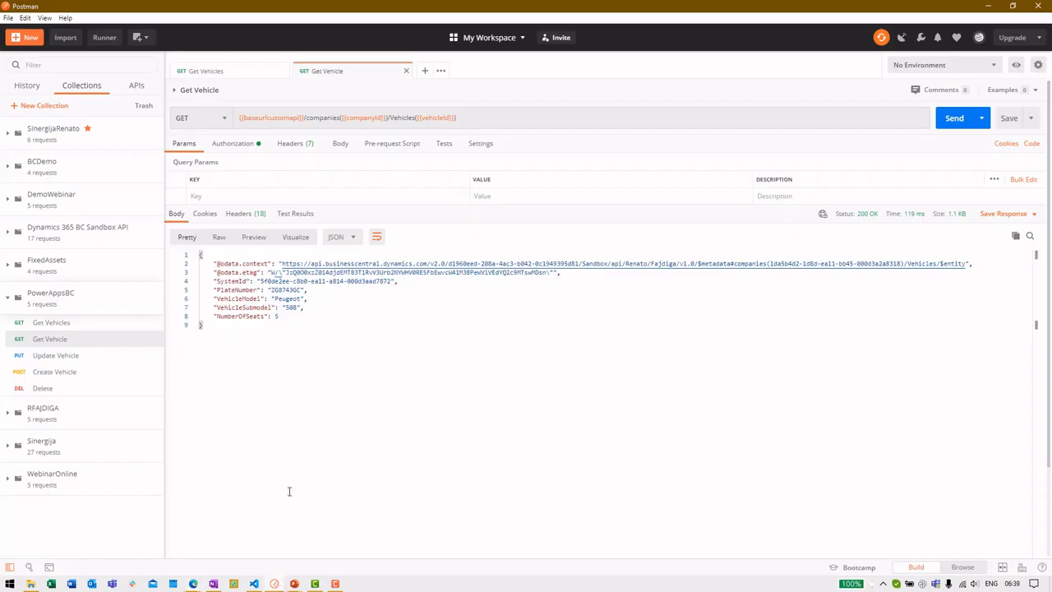
{"action": "left_click", "coordinate": [56, 355]}
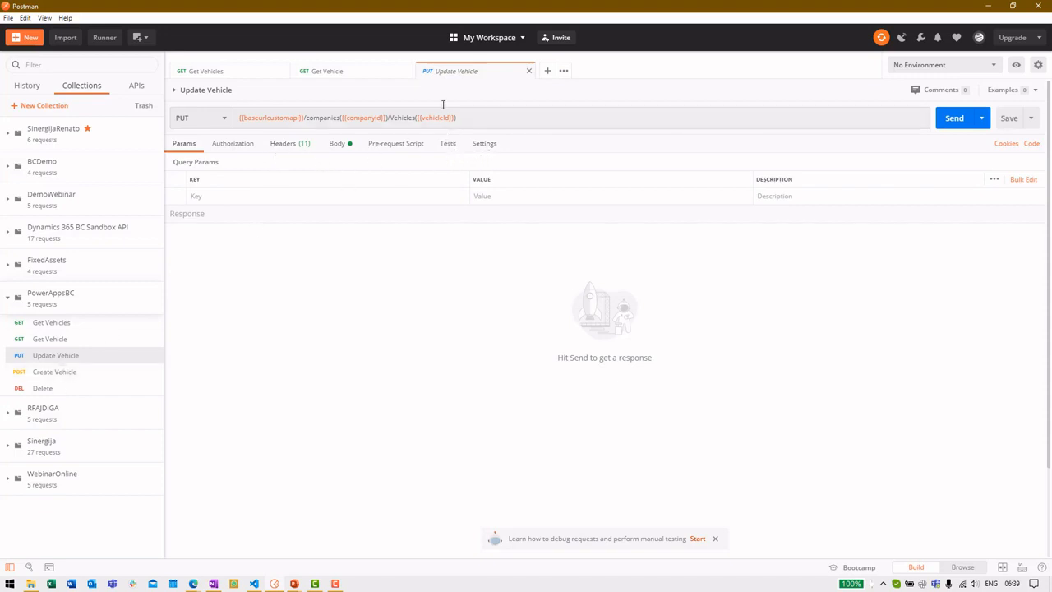
{"action": "left_click", "coordinate": [62, 337]}
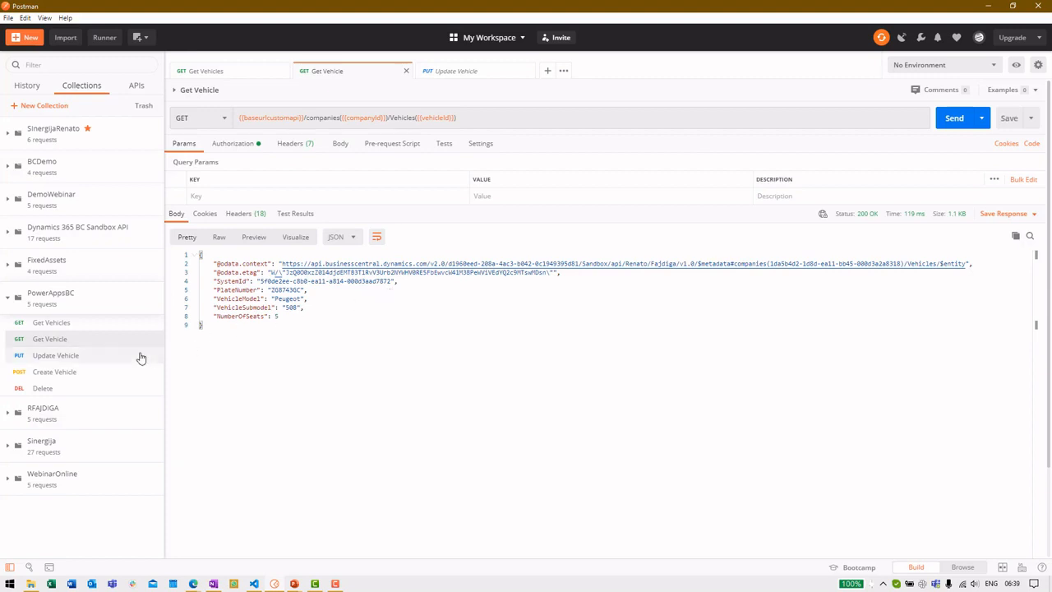
{"action": "left_click", "coordinate": [87, 356]}
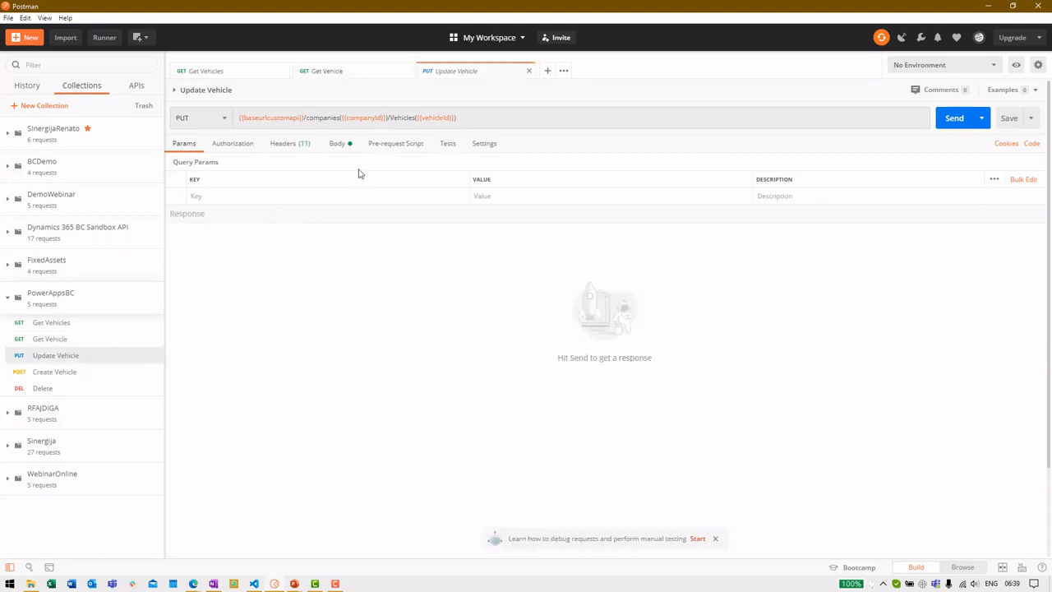
Step: Change VehicleSubmodel in the JSON body from 508 to 3008 and send the update
{"action": "left_click", "coordinate": [335, 145]}
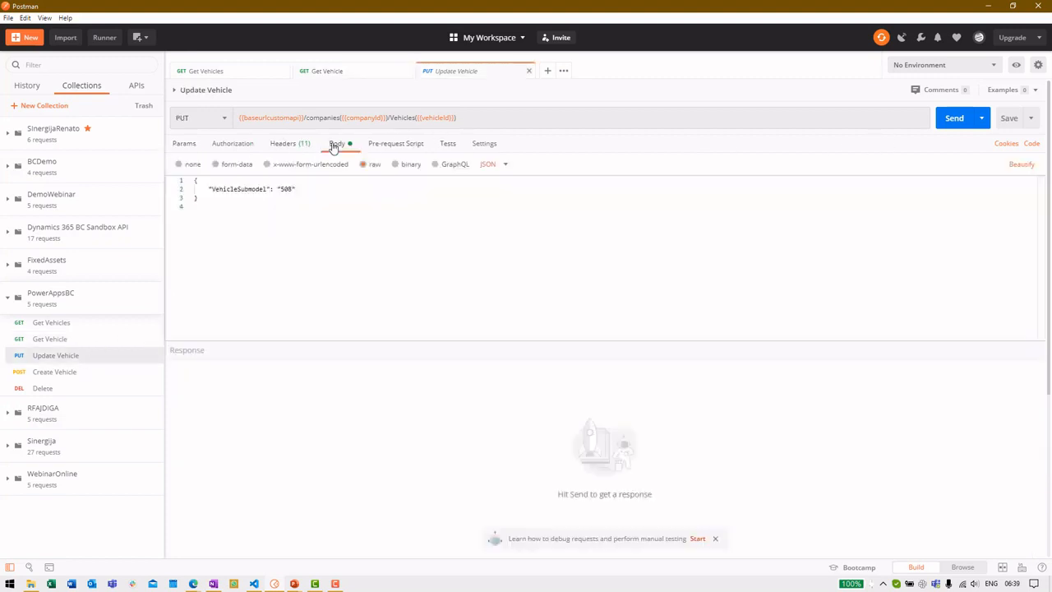
{"action": "left_click", "coordinate": [285, 189]}
{"action": "key", "text": "BackSpace"}
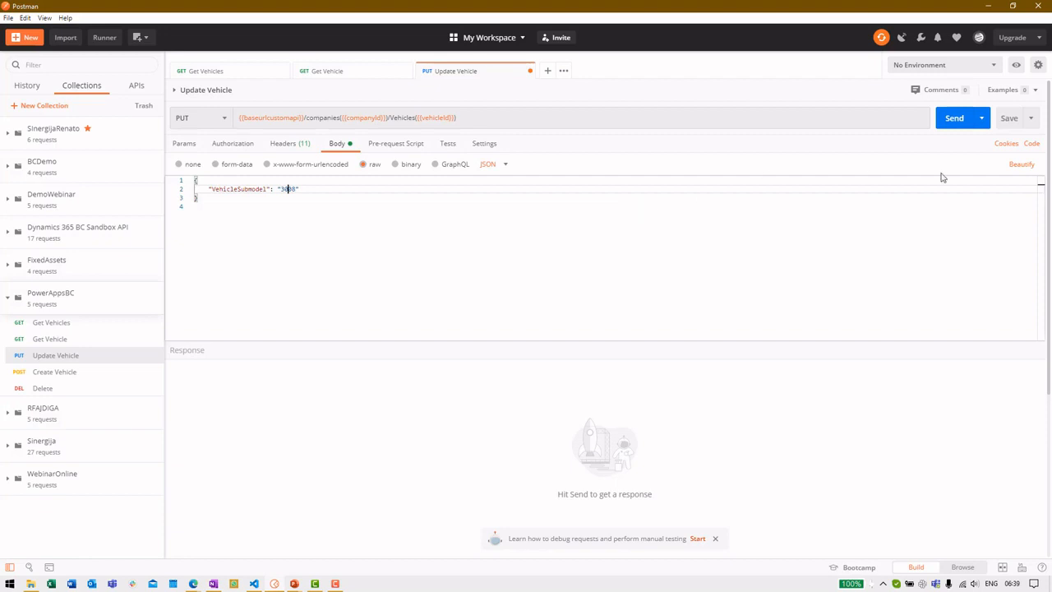
{"action": "left_click_drag", "start_coordinate": [195, 201], "coordinate": [195, 180]}
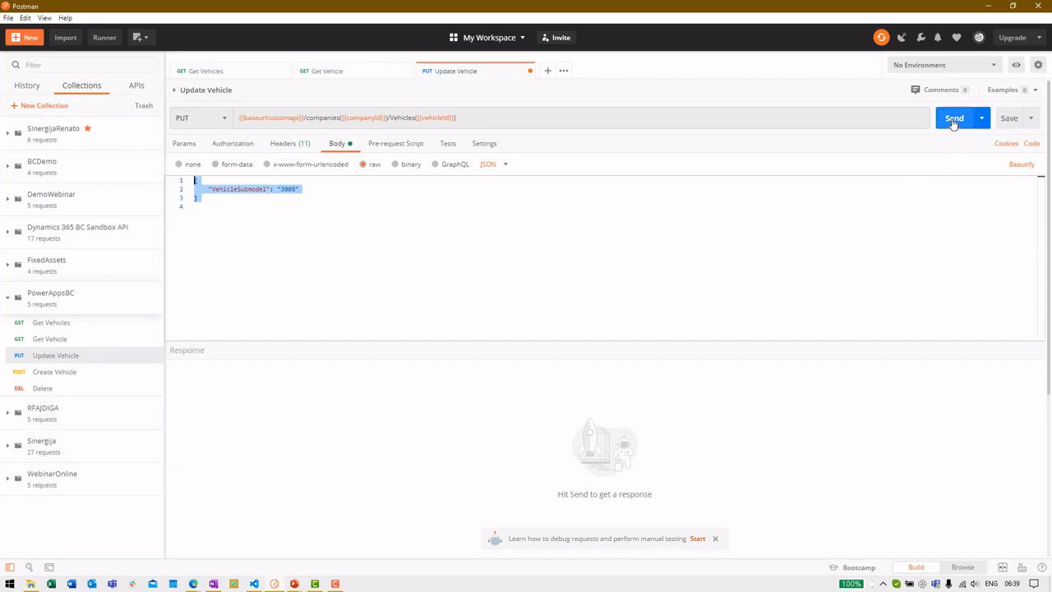
{"action": "left_click", "coordinate": [954, 120]}
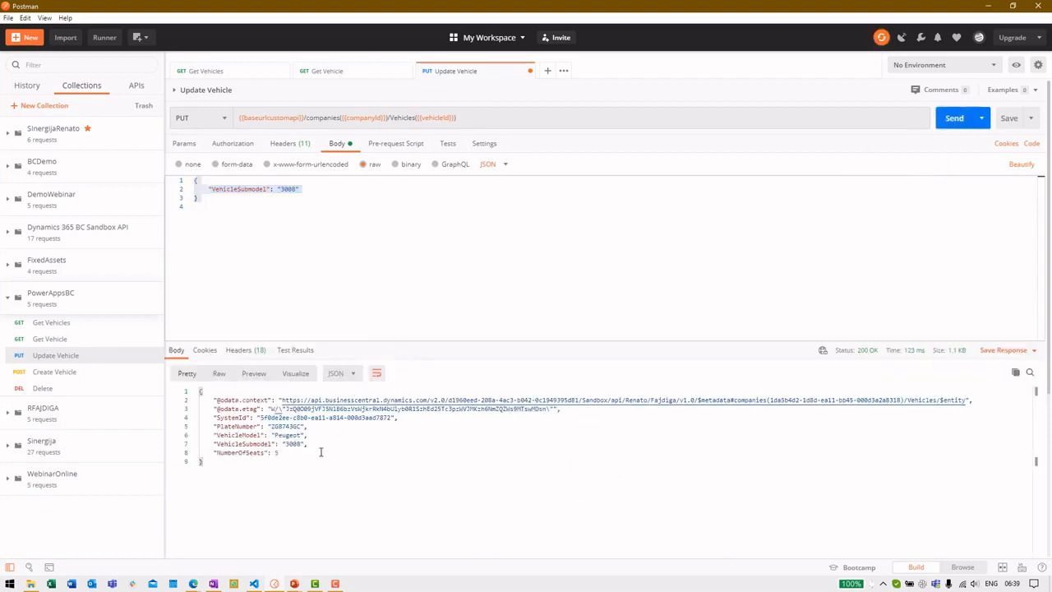
{"action": "mouse_move", "coordinate": [198, 584]}
{"action": "left_click", "coordinate": [234, 558]}
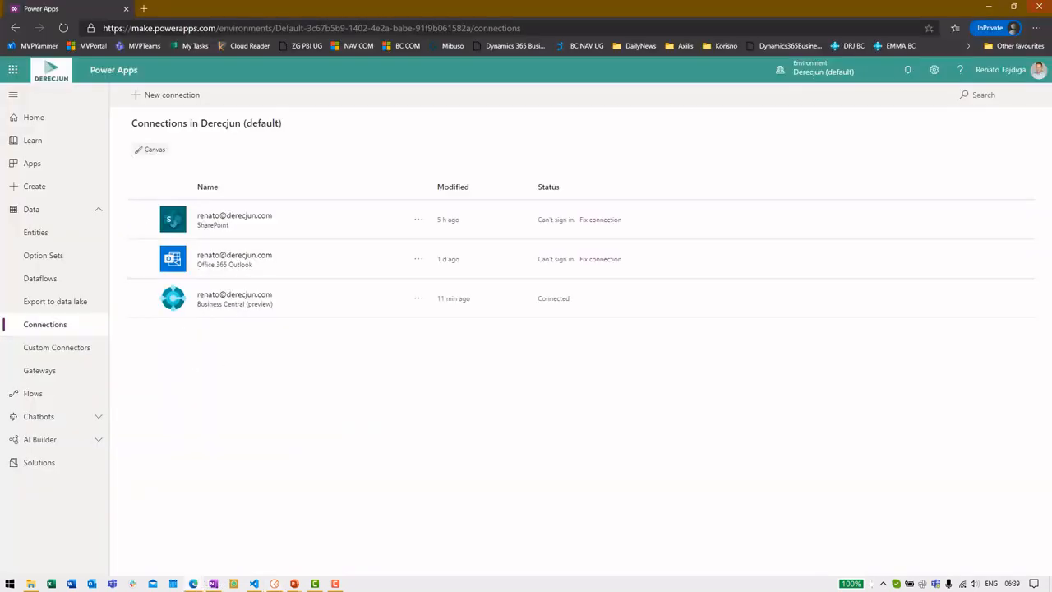
Step: Close the private window and open Business Central's Vehicle List by searching 'vehic'
{"action": "left_click", "coordinate": [1040, 7]}
{"action": "key", "text": "alt+Tab"}
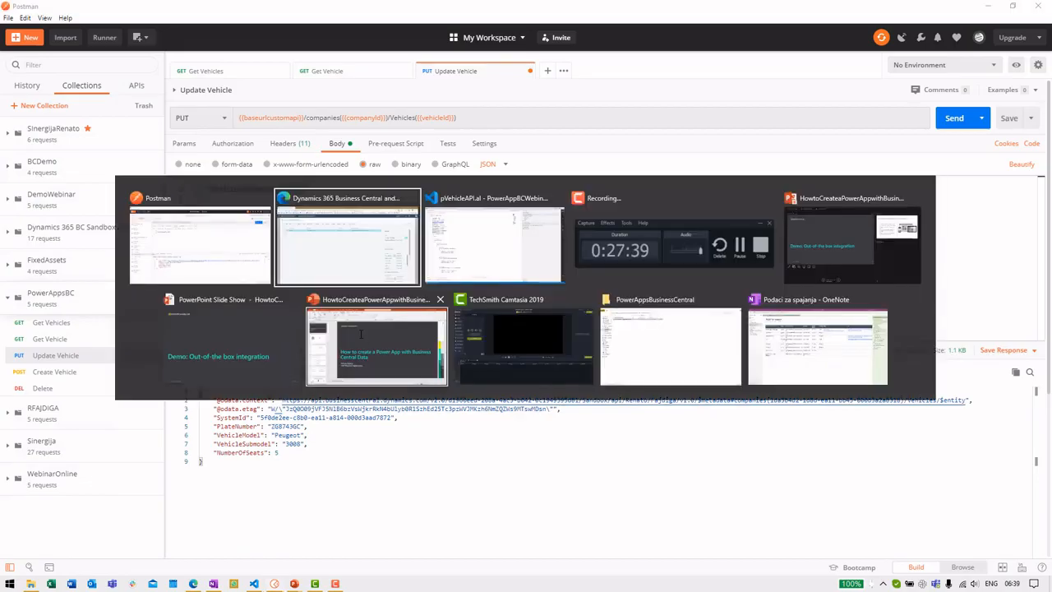
{"action": "left_click", "coordinate": [958, 79]}
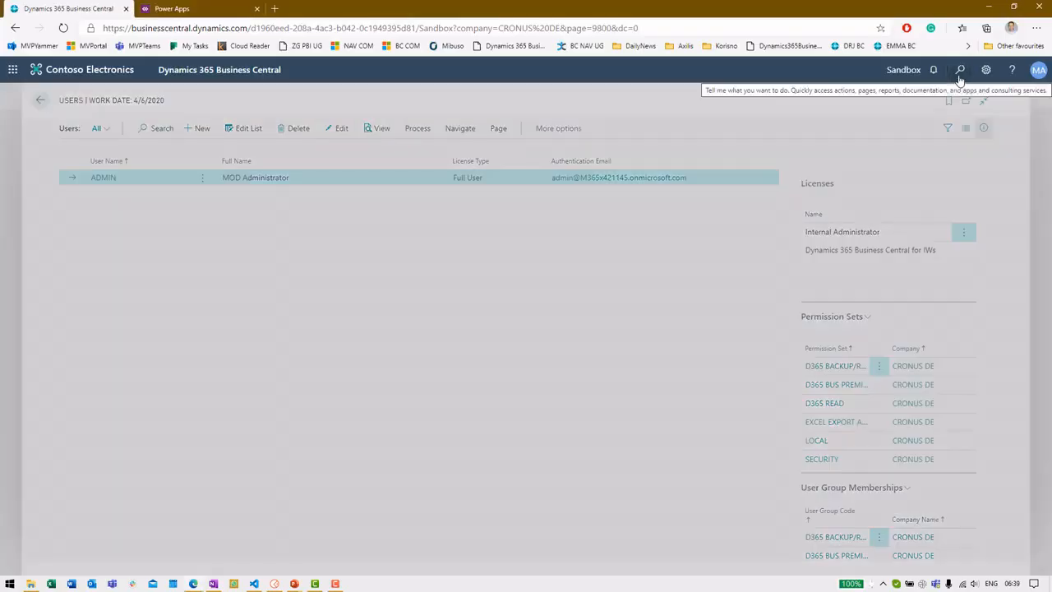
{"action": "type", "text": "vehicle"}
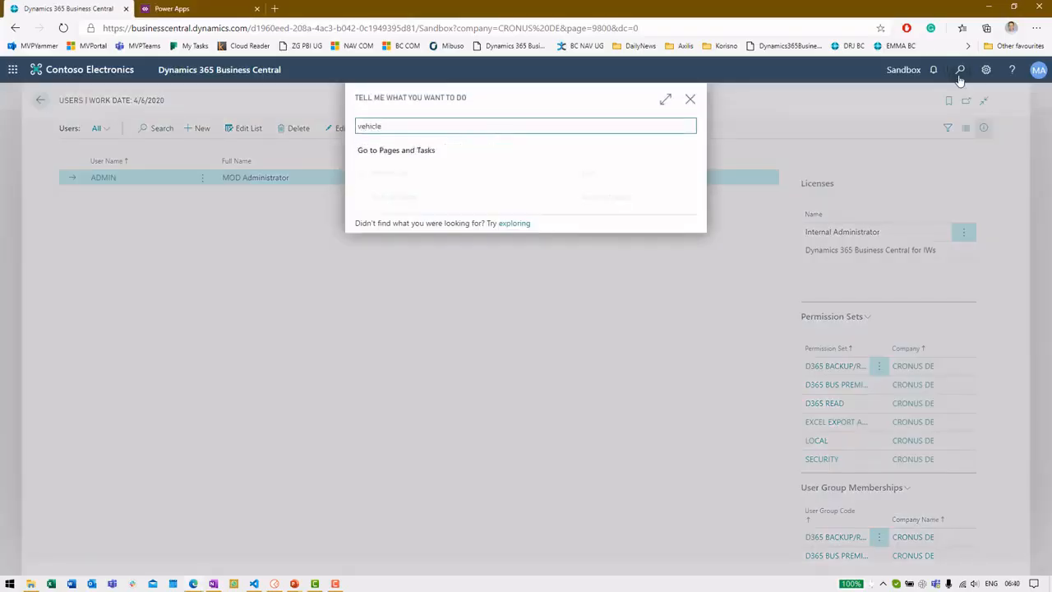
{"action": "left_click", "coordinate": [646, 173]}
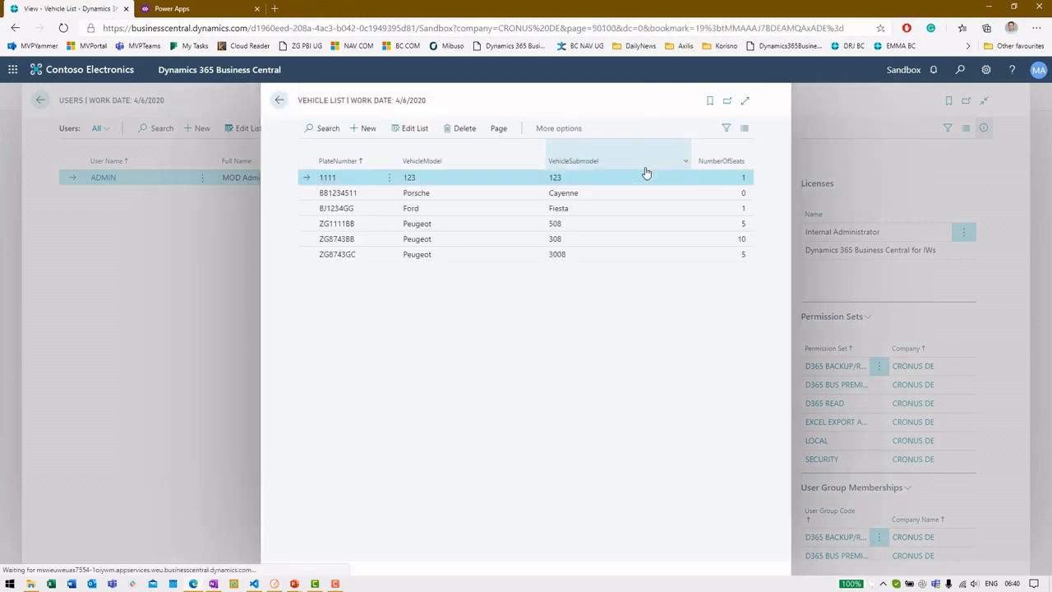
Step: Confirm the Peugeot row shows submodel 3008, then open the Test Vehicles custom connector
{"action": "left_click", "coordinate": [590, 257]}
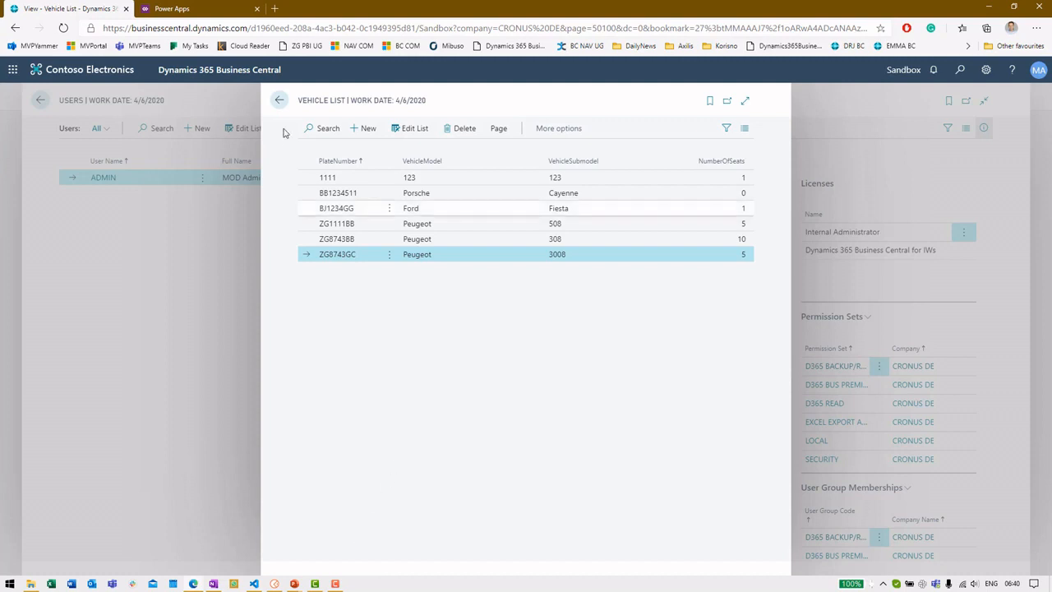
{"action": "left_click", "coordinate": [172, 9]}
{"action": "left_click", "coordinate": [511, 434]}
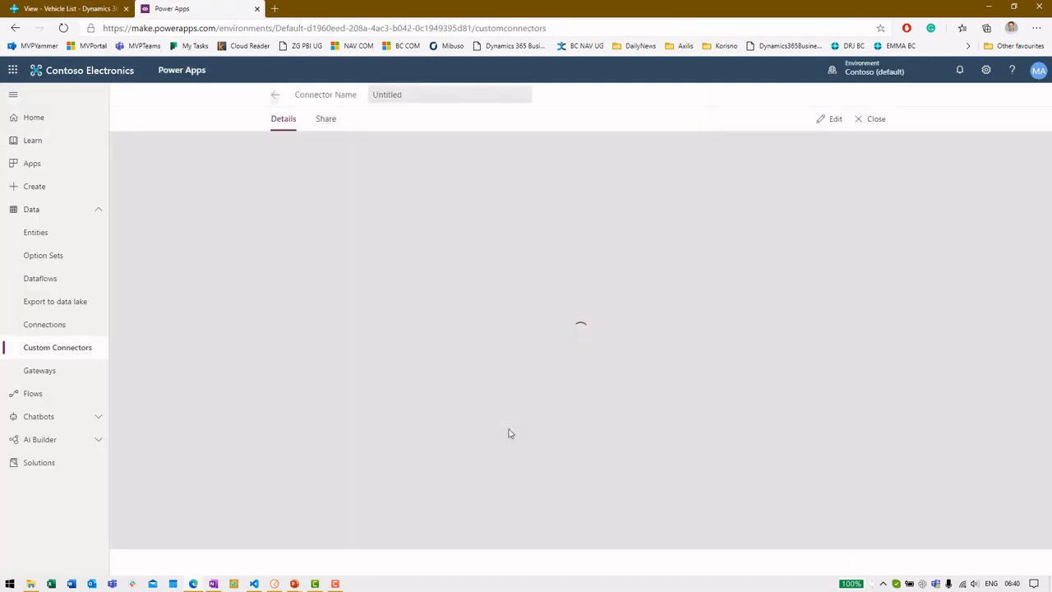
Step: Edit the Test Vehicles connector and select its Host and Base URL values
{"action": "left_click", "coordinate": [276, 96]}
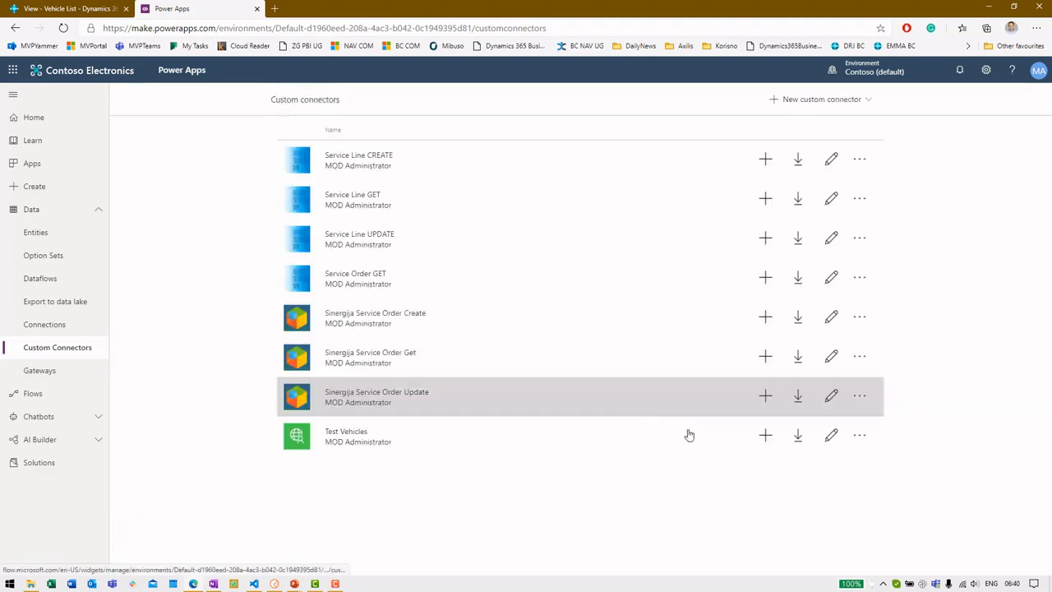
{"action": "left_click", "coordinate": [833, 437]}
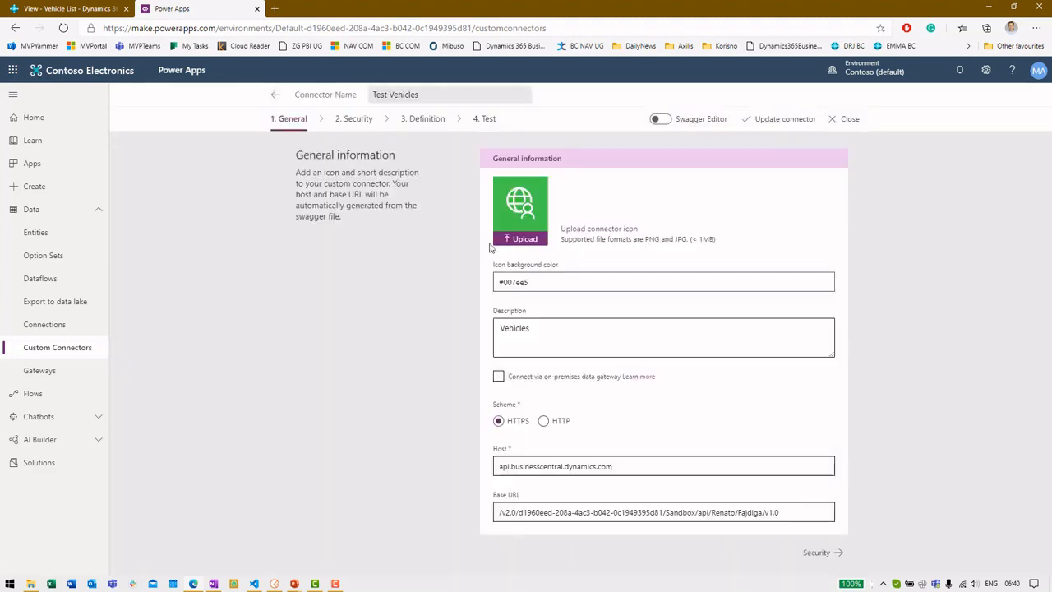
{"action": "left_click", "coordinate": [630, 465]}
{"action": "left_click_drag", "start_coordinate": [630, 467], "coordinate": [484, 469]}
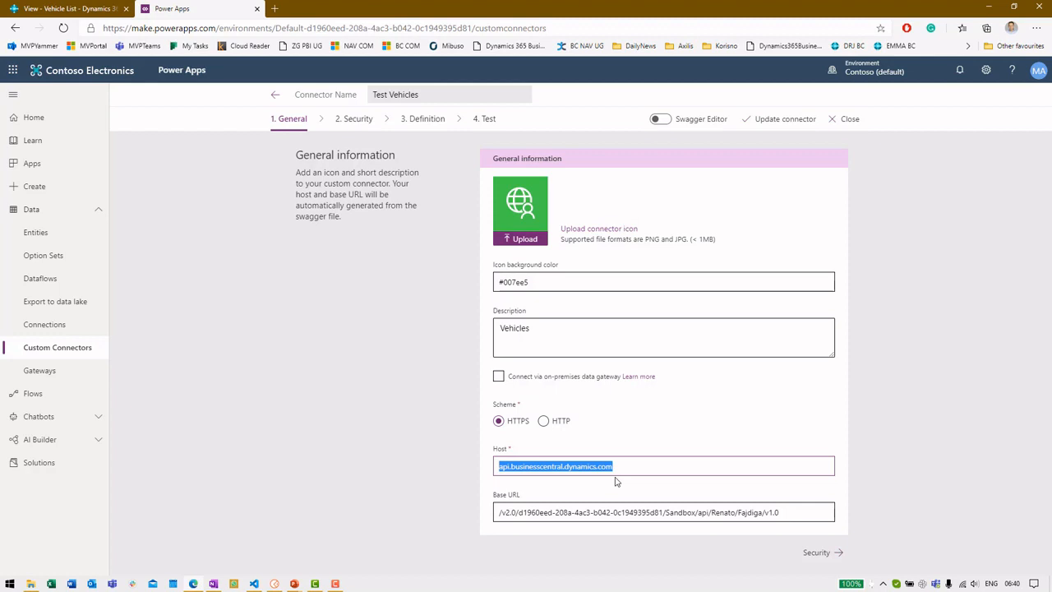
{"action": "left_click_drag", "start_coordinate": [500, 512], "coordinate": [784, 512]}
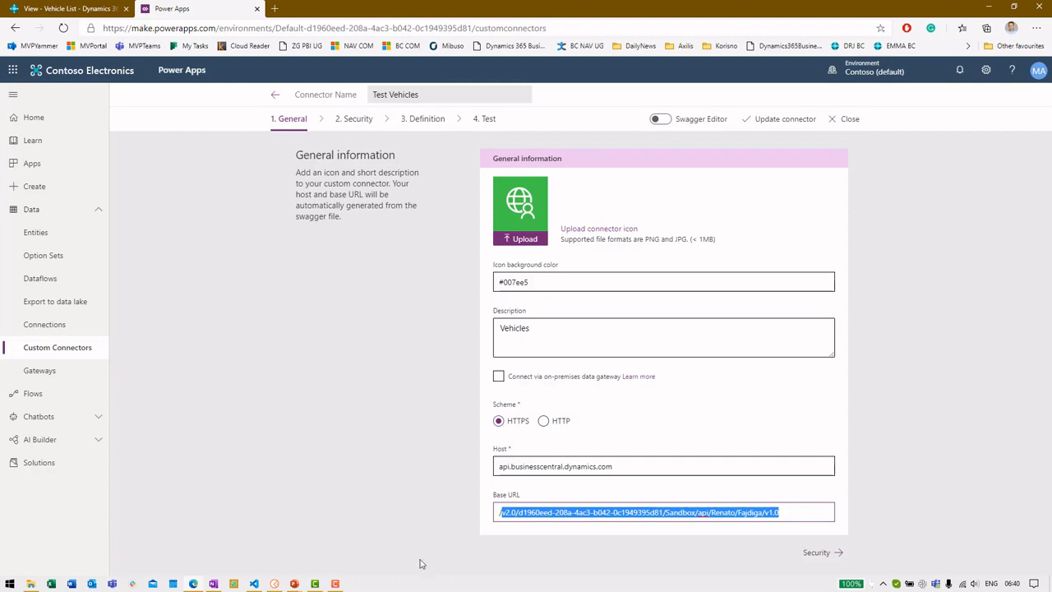
Step: Compare the host against Postman's request URL, then open the connector's '2. Security' step
{"action": "left_click", "coordinate": [274, 585]}
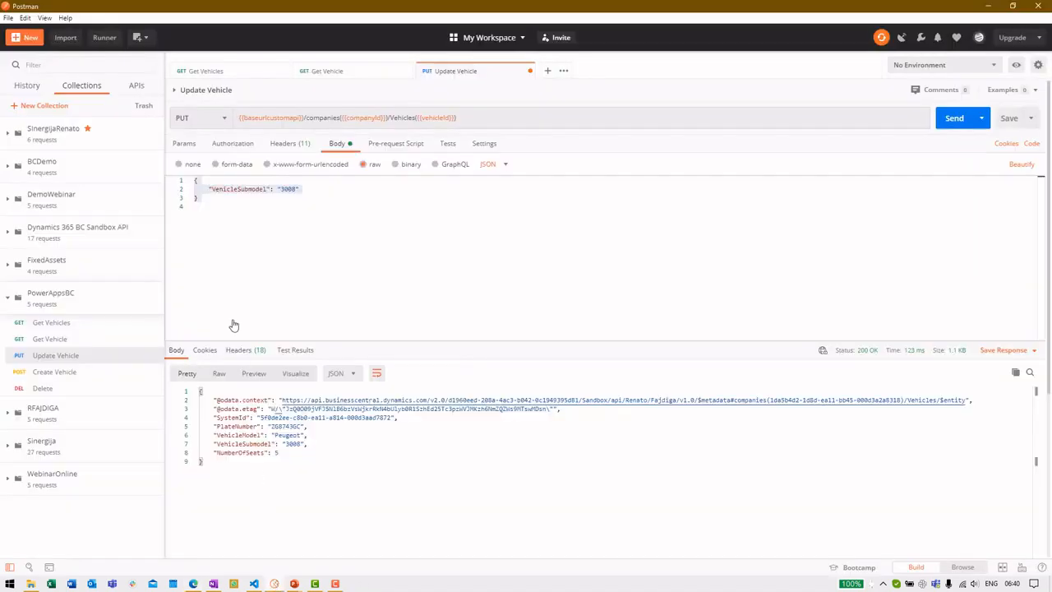
{"action": "mouse_move", "coordinate": [263, 119]}
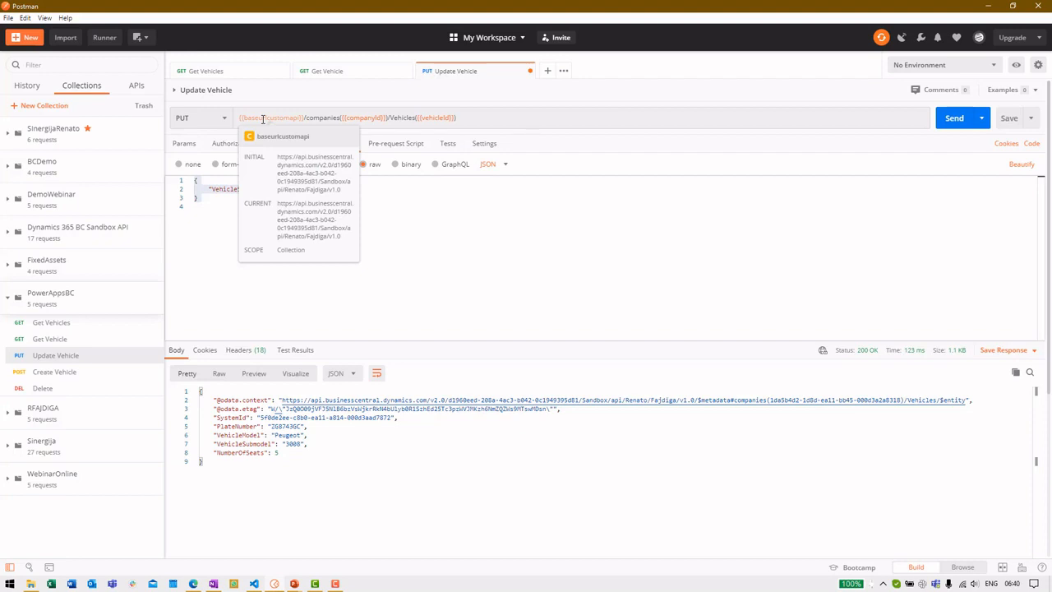
{"action": "key", "text": "alt+Tab"}
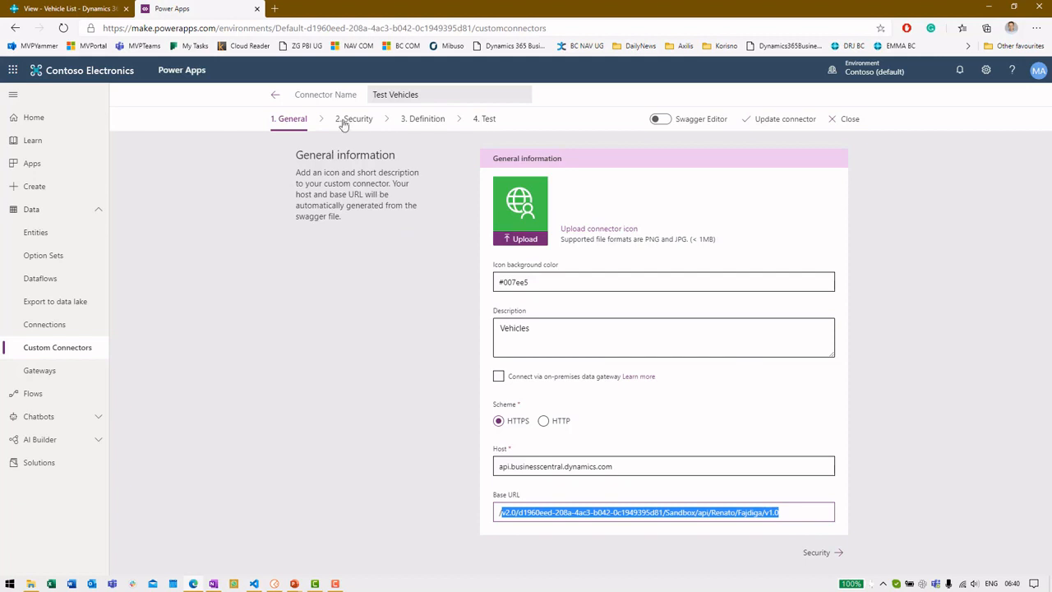
{"action": "left_click", "coordinate": [352, 119]}
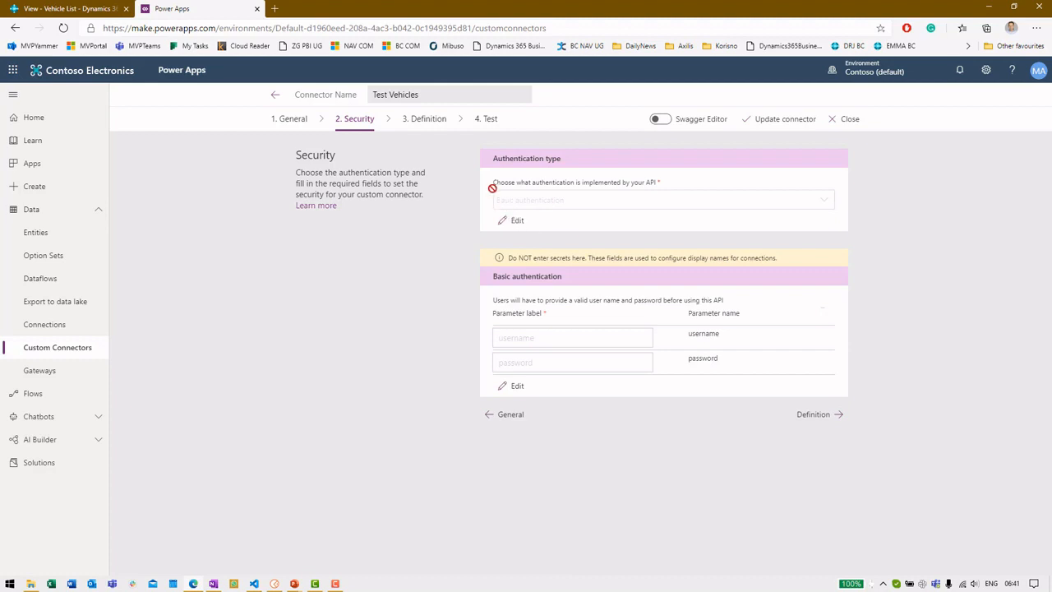
Step: Go to '3. Definition' and scroll through the Get action's definition
{"action": "left_click", "coordinate": [429, 119]}
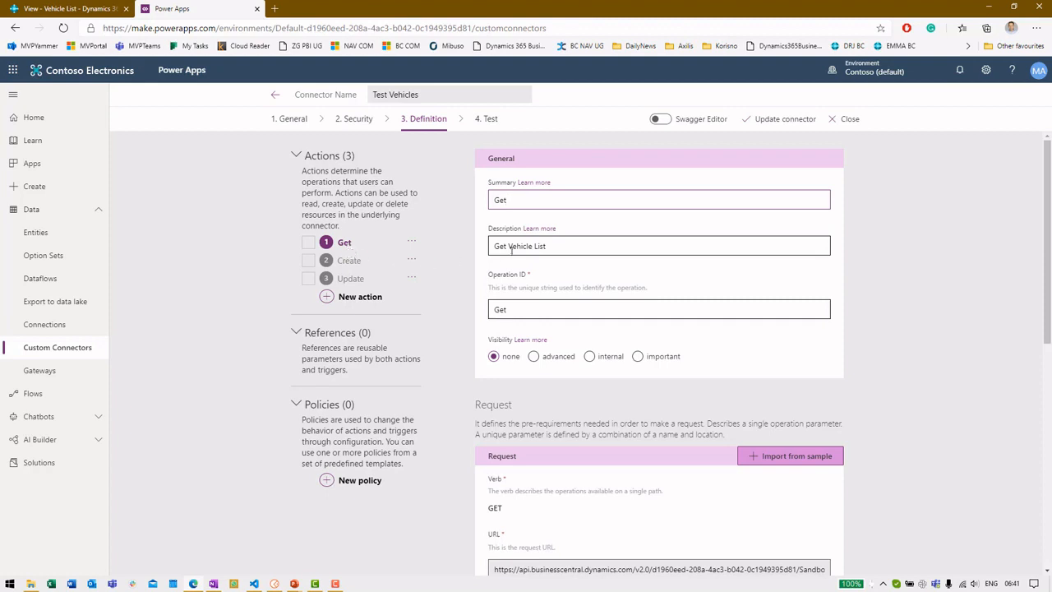
{"action": "scroll", "coordinate": [564, 246], "scroll_direction": "down", "scroll_amount": 3}
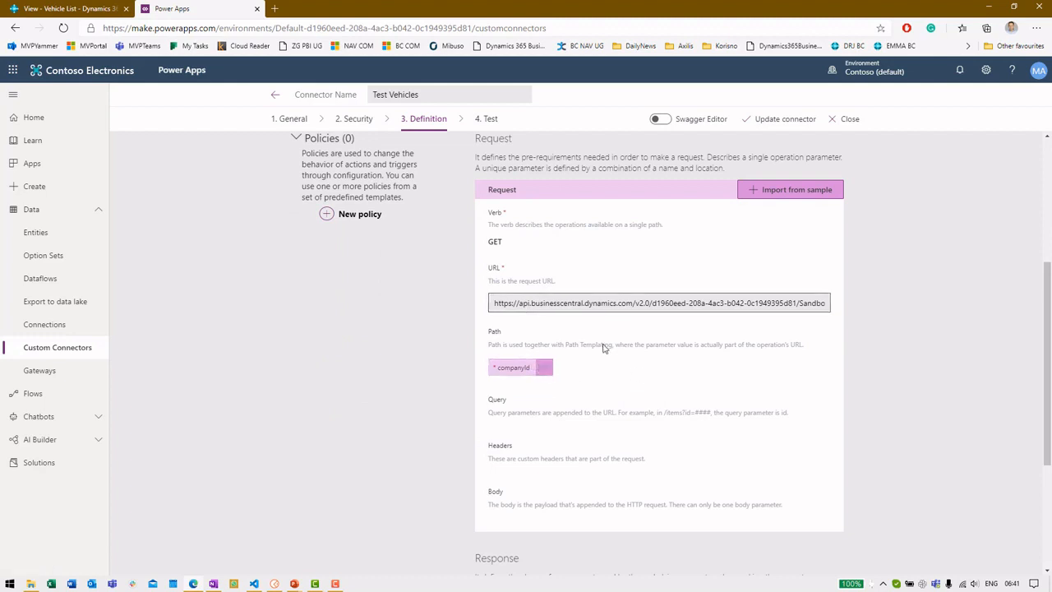
{"action": "scroll", "coordinate": [603, 348], "scroll_direction": "down", "scroll_amount": 3}
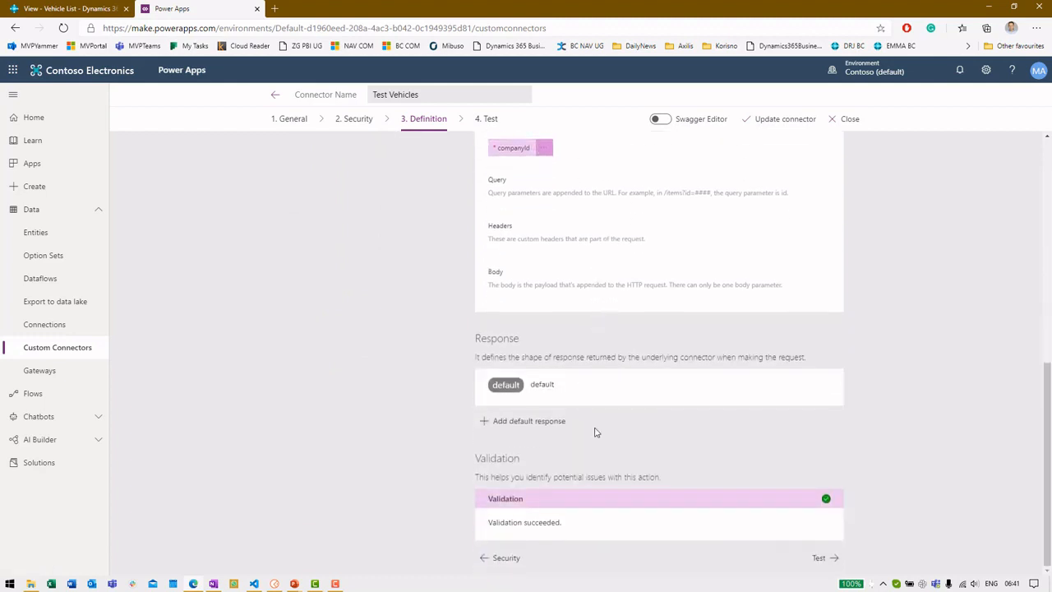
{"action": "scroll", "coordinate": [596, 431], "scroll_direction": "up", "scroll_amount": 6}
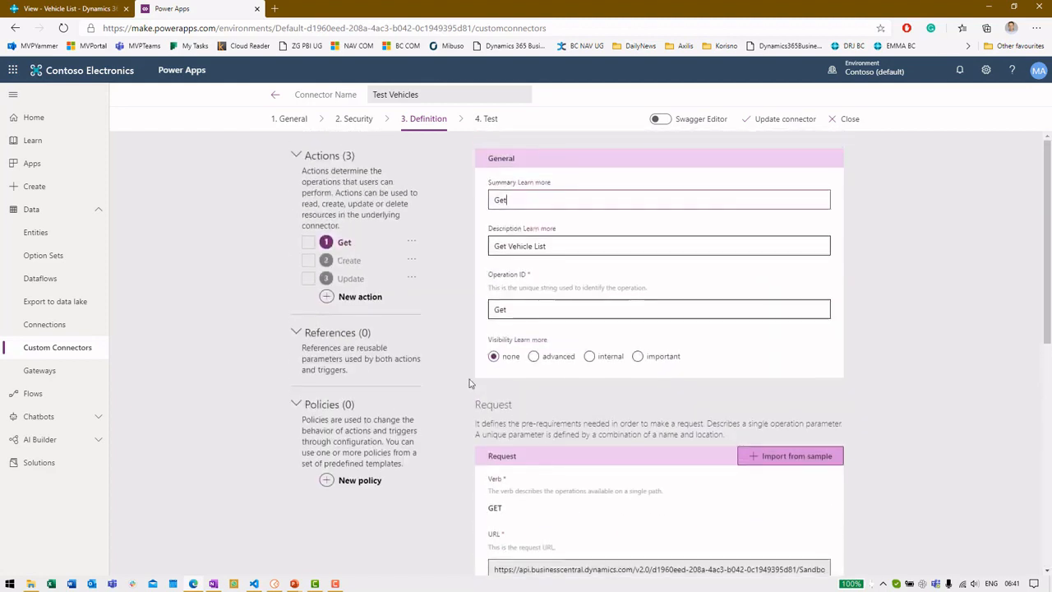
Step: Inspect the Create action's definition and its default response fields
{"action": "left_click", "coordinate": [354, 260]}
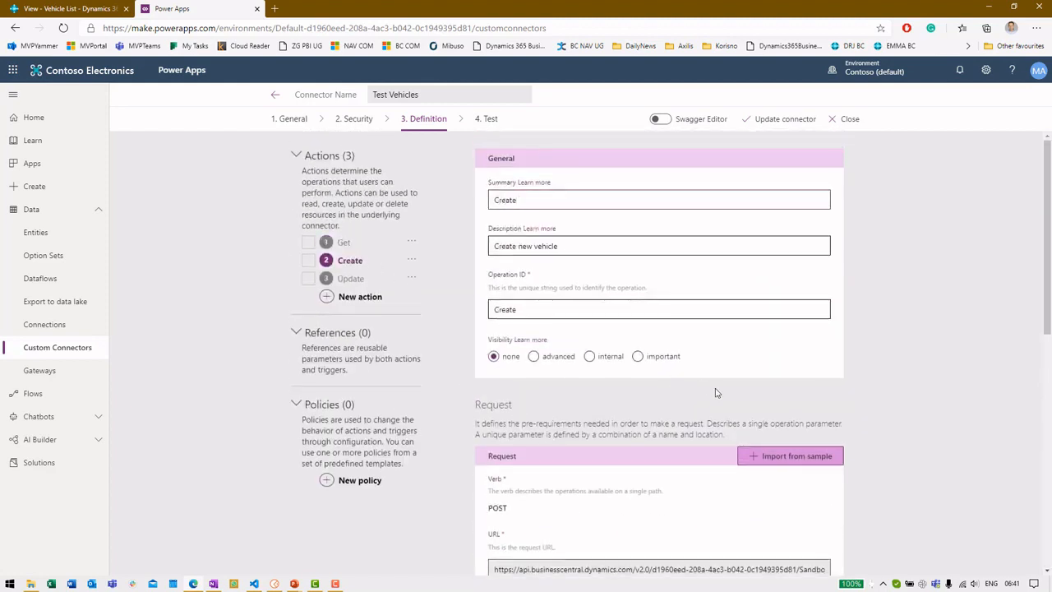
{"action": "scroll", "coordinate": [715, 393], "scroll_direction": "down", "scroll_amount": 3}
{"action": "scroll", "coordinate": [715, 393], "scroll_direction": "down", "scroll_amount": 5}
{"action": "scroll", "coordinate": [691, 392], "scroll_direction": "up", "scroll_amount": 3}
{"action": "scroll", "coordinate": [694, 400], "scroll_direction": "down", "scroll_amount": 3}
{"action": "left_click", "coordinate": [573, 385]}
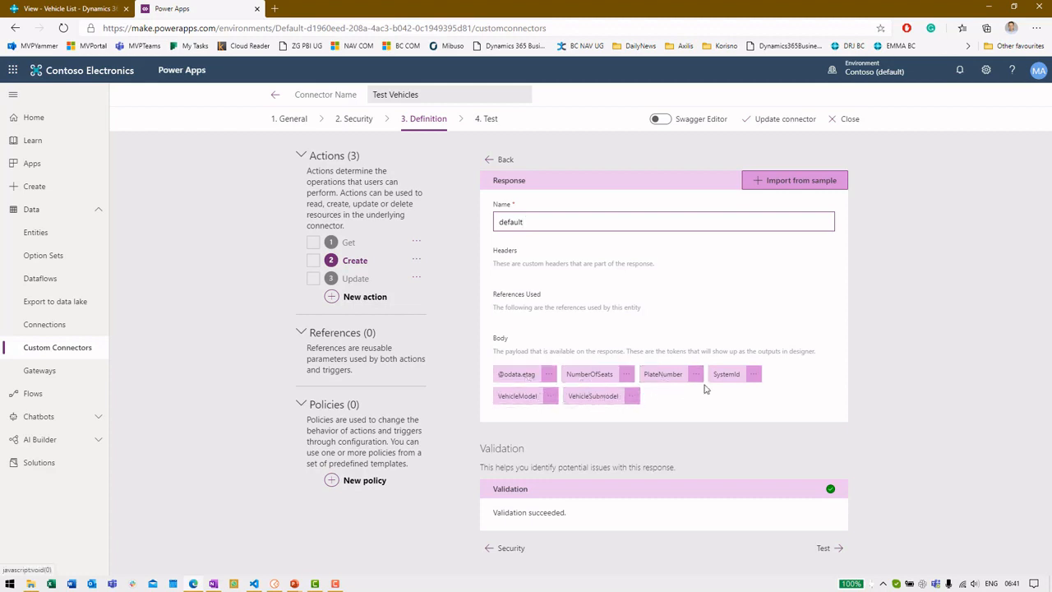
{"action": "left_click", "coordinate": [491, 162]}
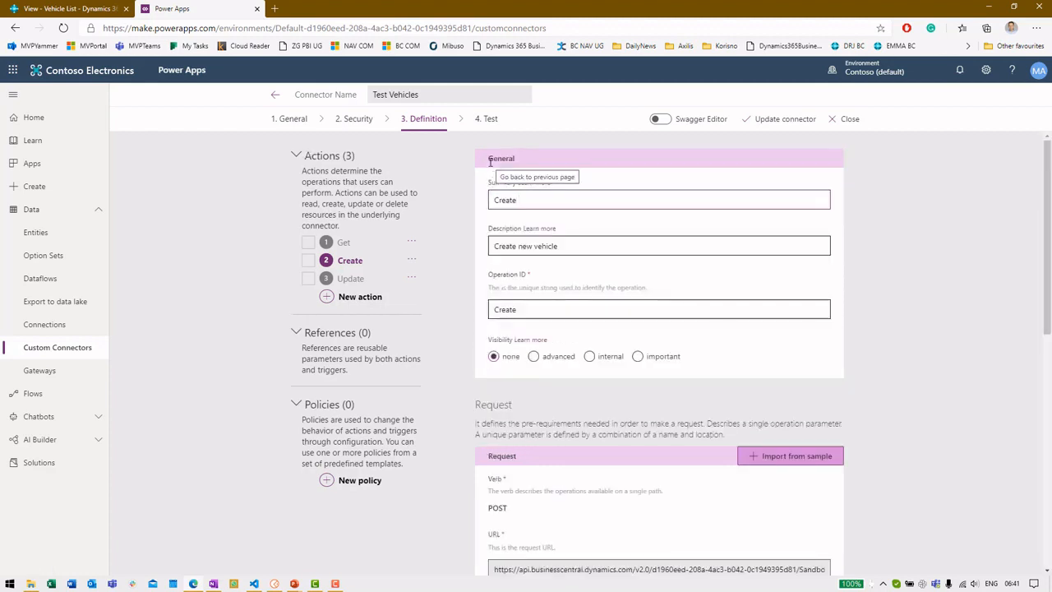
Step: Recheck the Get action's definition, then return to the Power Apps Apps list
{"action": "left_click", "coordinate": [425, 121]}
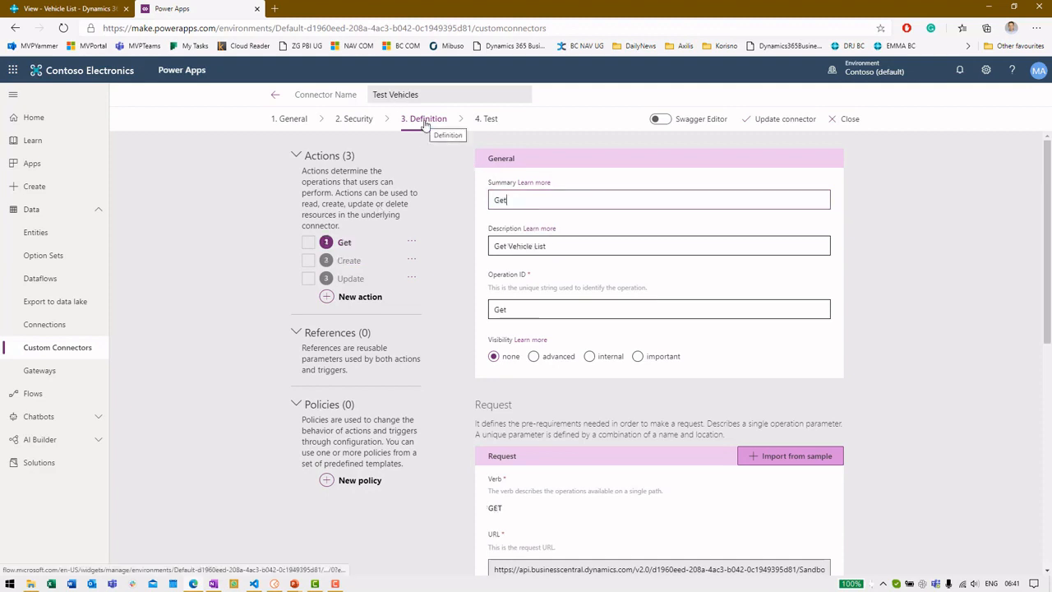
{"action": "scroll", "coordinate": [518, 271], "scroll_direction": "down", "scroll_amount": 3}
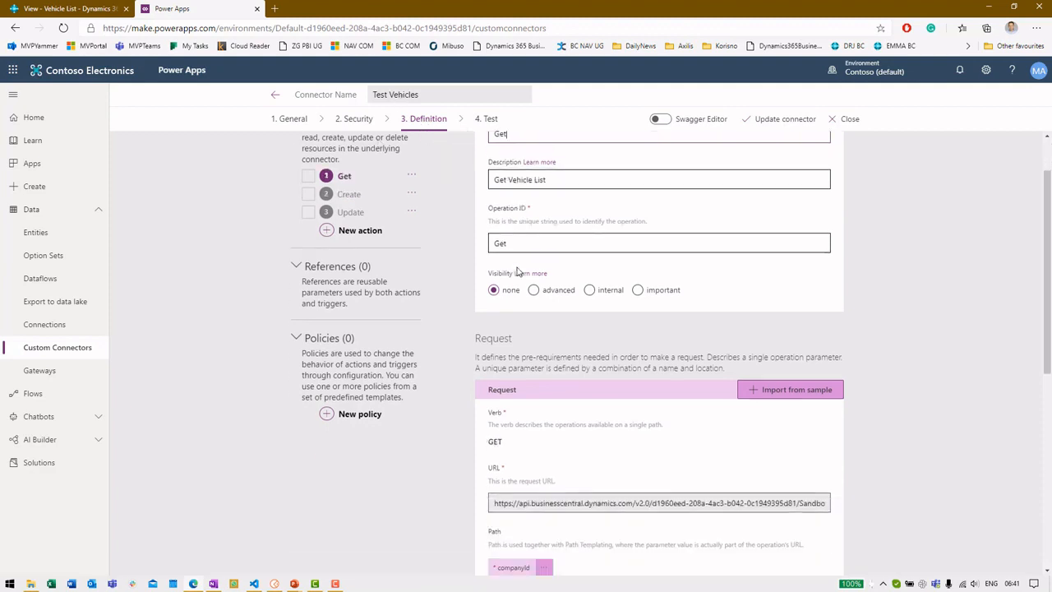
{"action": "scroll", "coordinate": [518, 271], "scroll_direction": "down", "scroll_amount": 3}
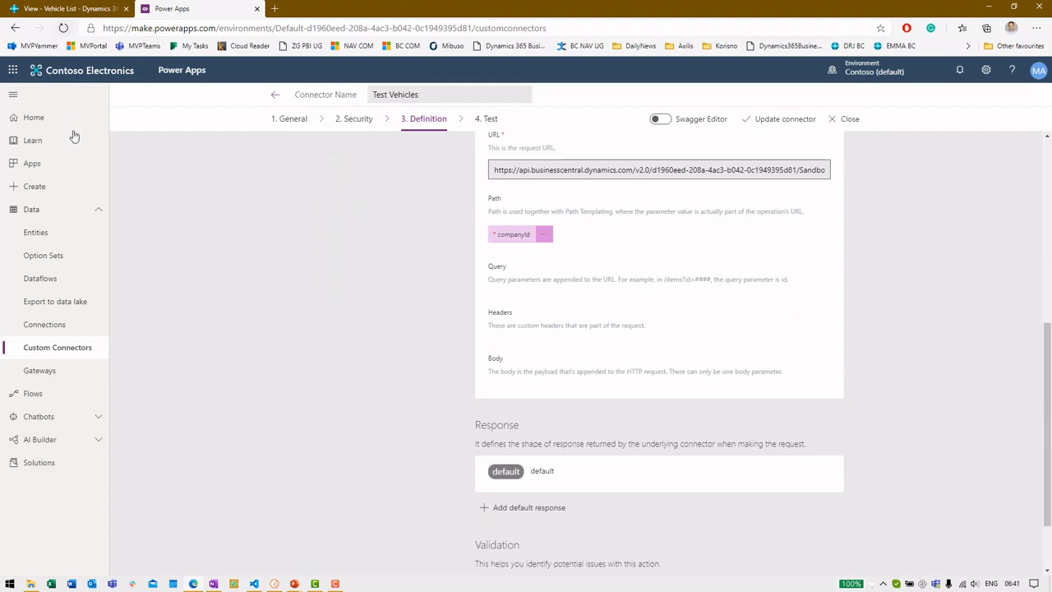
{"action": "left_click", "coordinate": [57, 167]}
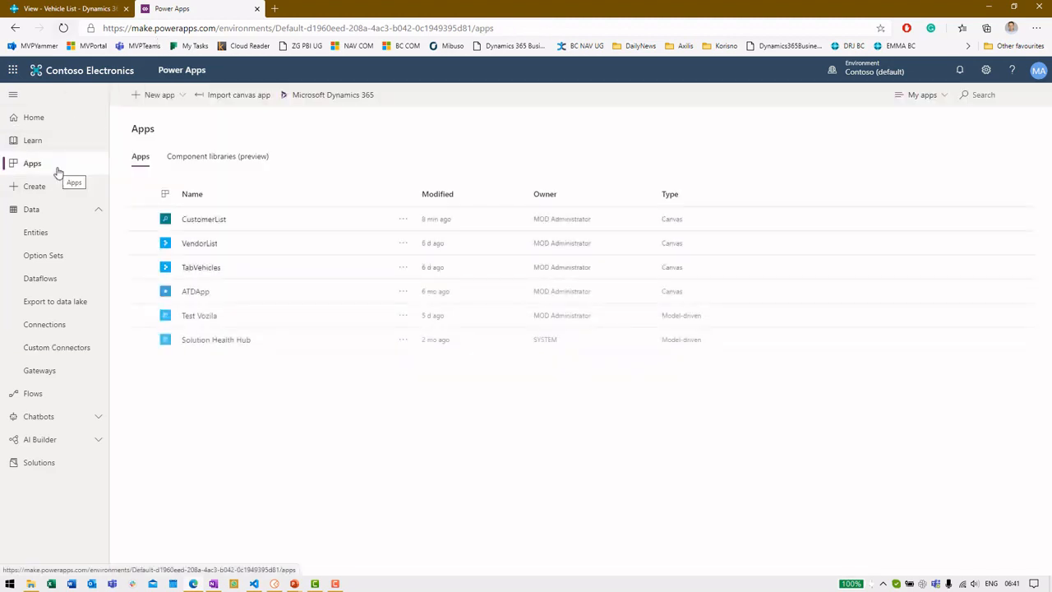
Step: Choose Edit from the TabVehicles app's '...' menu to open it in Studio
{"action": "left_click", "coordinate": [266, 269]}
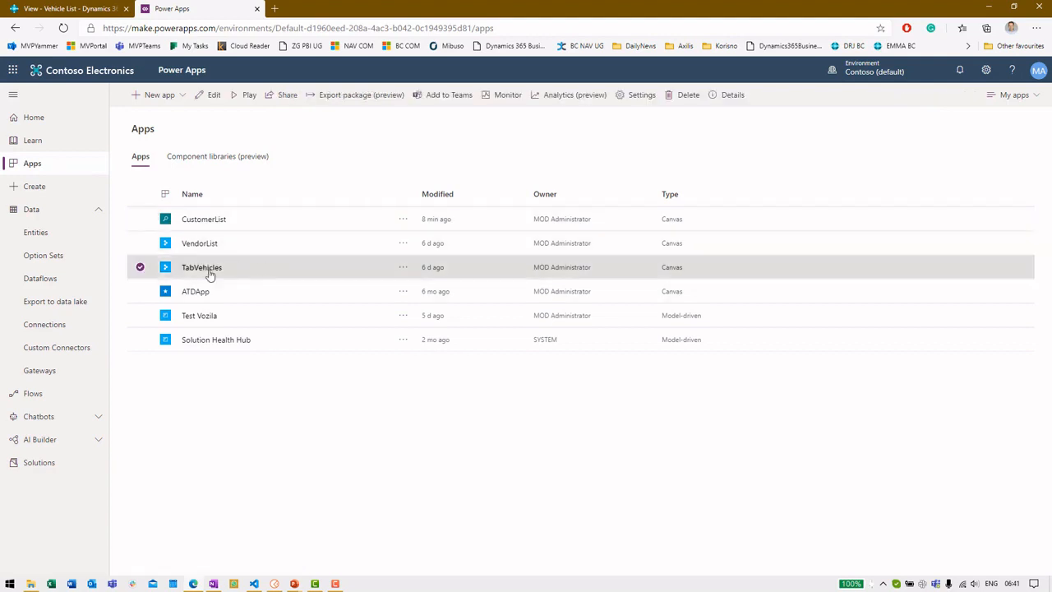
{"action": "left_click", "coordinate": [403, 268]}
{"action": "left_click", "coordinate": [418, 285]}
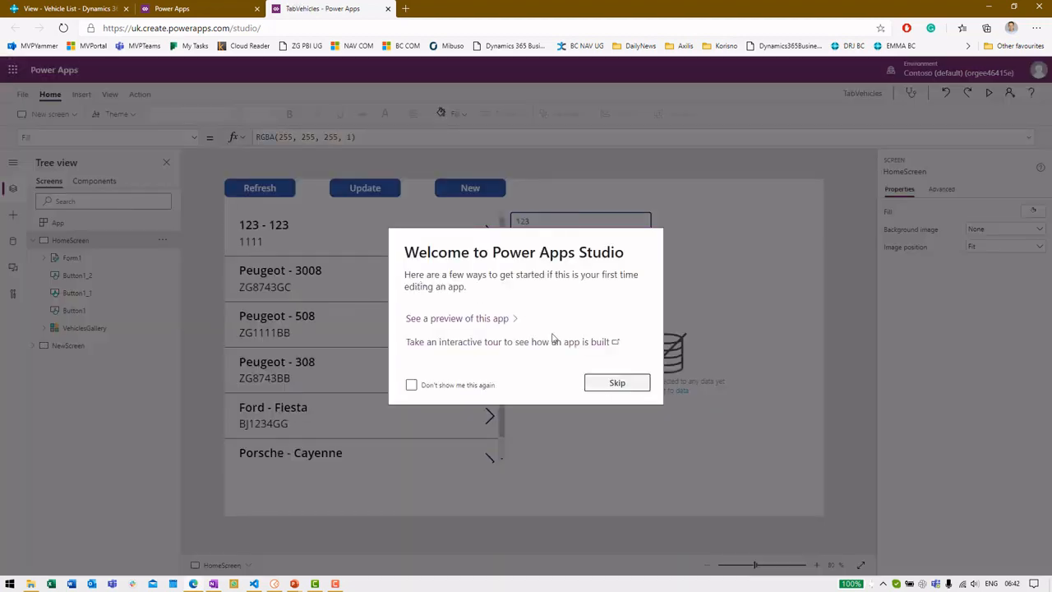
Step: Skip the welcome message and inspect VehiclesGallery's Items formula and HomeScreen's property list
{"action": "left_click", "coordinate": [608, 382]}
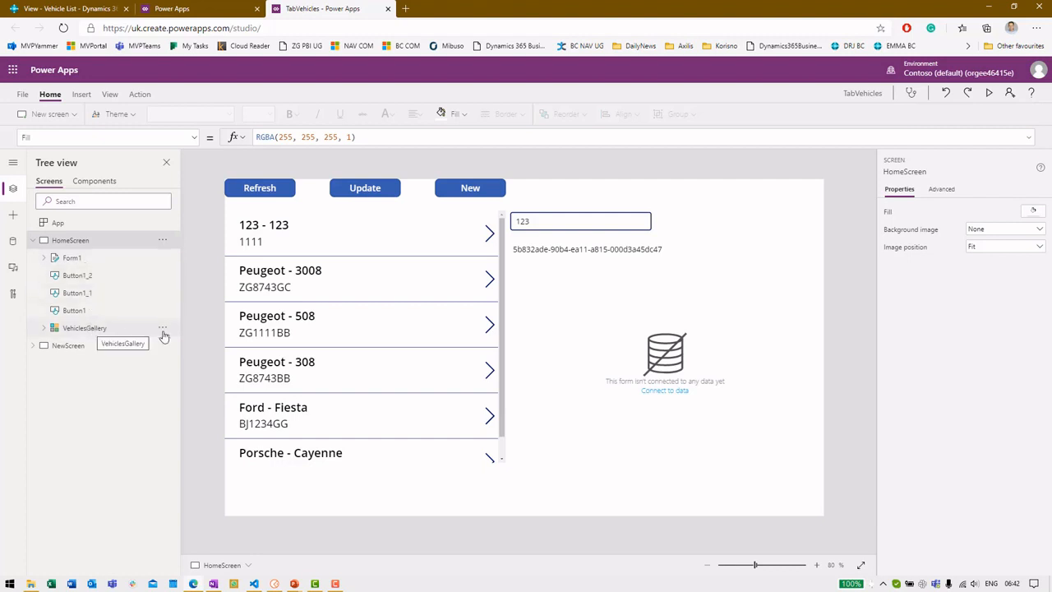
{"action": "left_click", "coordinate": [369, 328]}
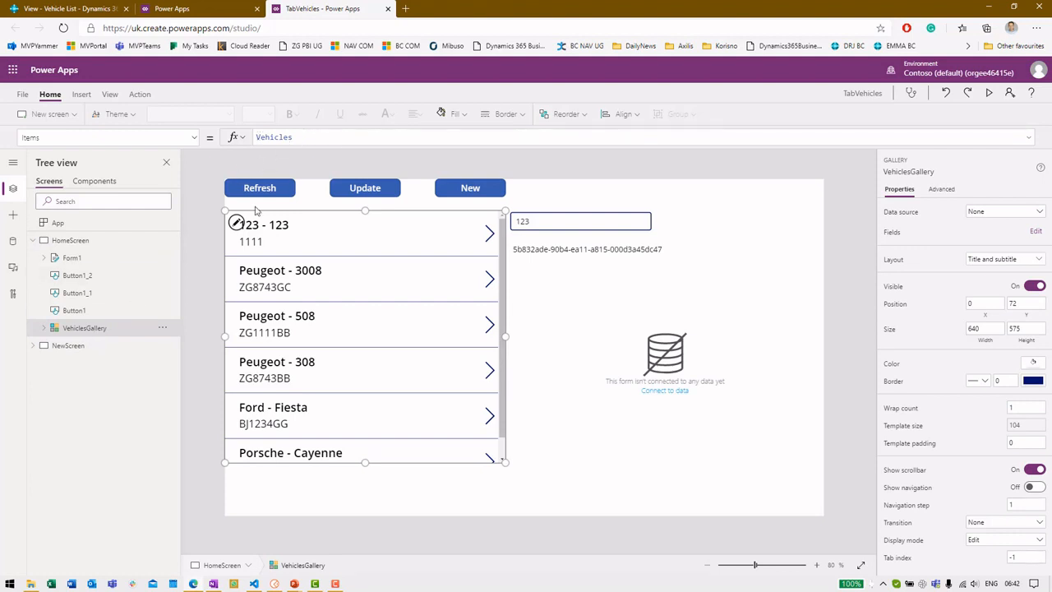
{"action": "left_click", "coordinate": [118, 241]}
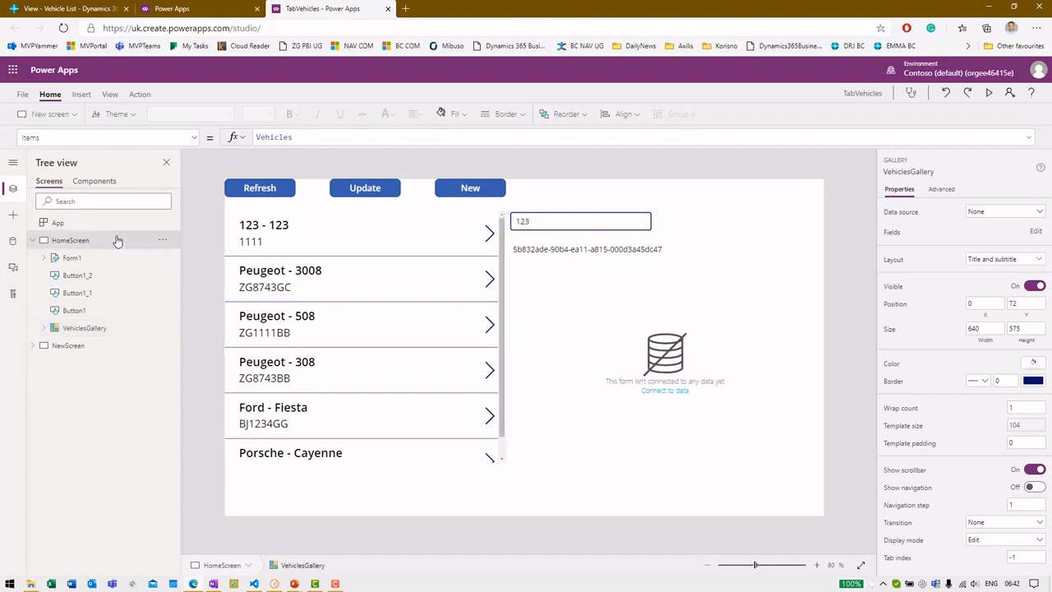
{"action": "left_click", "coordinate": [193, 141]}
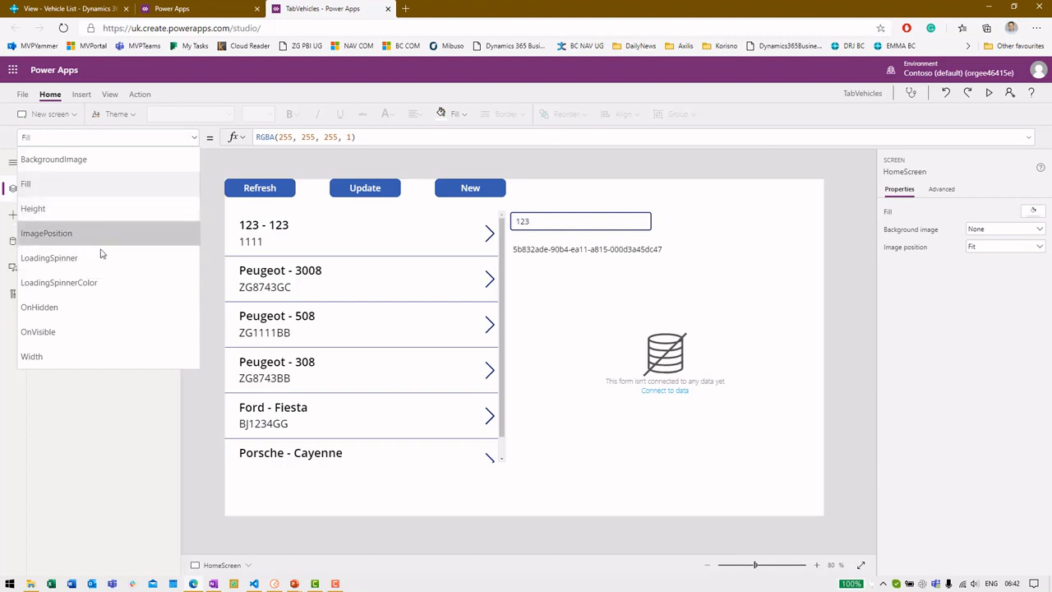
{"action": "left_click", "coordinate": [216, 267]}
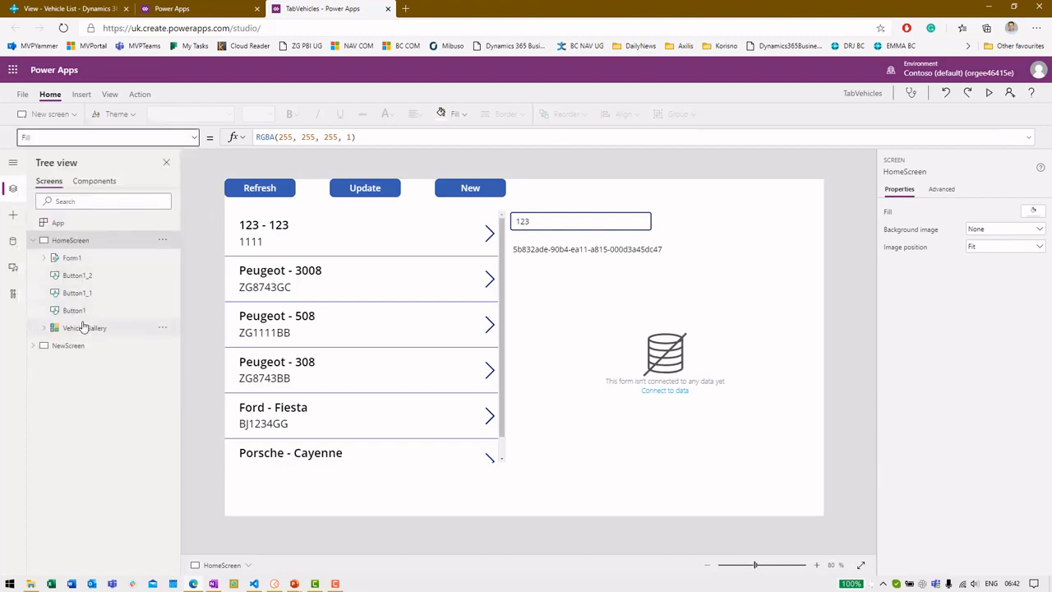
Step: Browse VehiclesGallery's properties and view its Default property
{"action": "left_click", "coordinate": [84, 328]}
{"action": "left_click", "coordinate": [195, 138]}
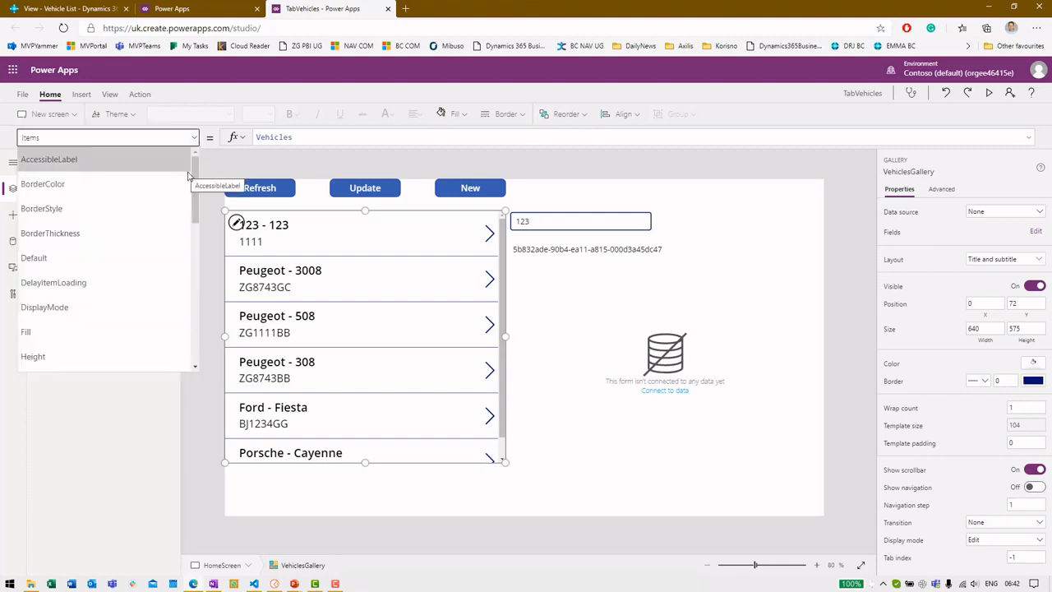
{"action": "left_click_drag", "start_coordinate": [198, 182], "coordinate": [195, 205]}
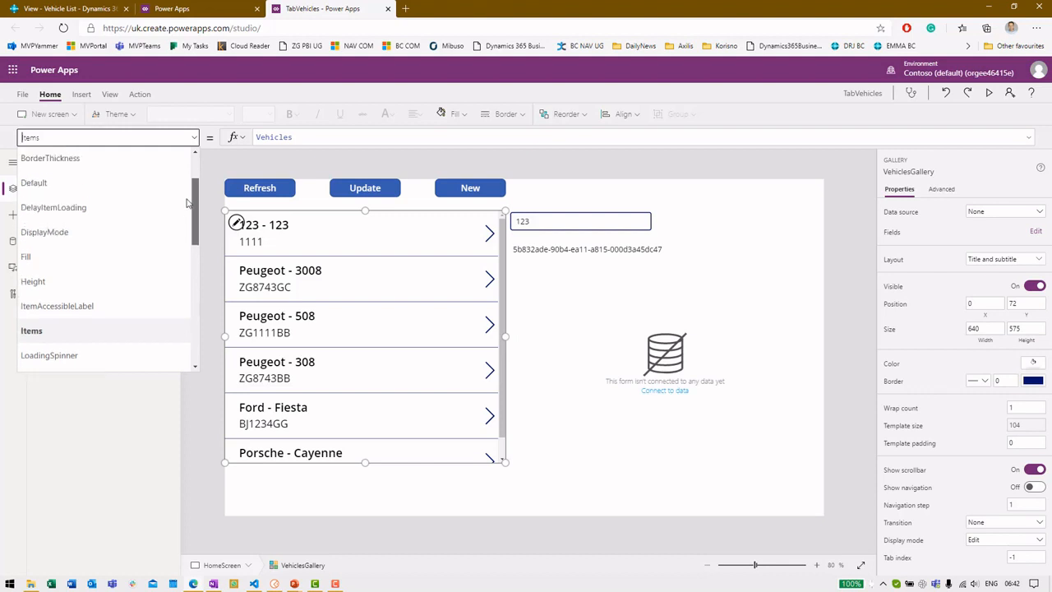
{"action": "left_click", "coordinate": [152, 189]}
{"action": "left_click", "coordinate": [194, 137]}
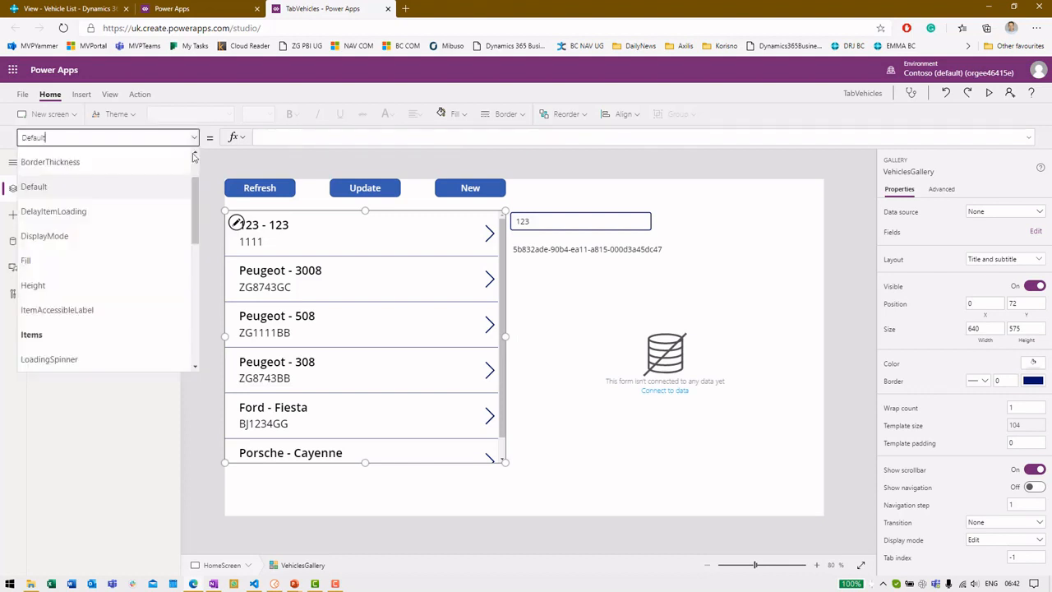
{"action": "left_click_drag", "start_coordinate": [197, 204], "coordinate": [213, 319]}
{"action": "left_click", "coordinate": [217, 222]}
Step: Select HomeScreen and show its OnVisible formula loading Vehicles from TestVehicles.Get
{"action": "left_click", "coordinate": [123, 243]}
{"action": "left_click", "coordinate": [195, 137]}
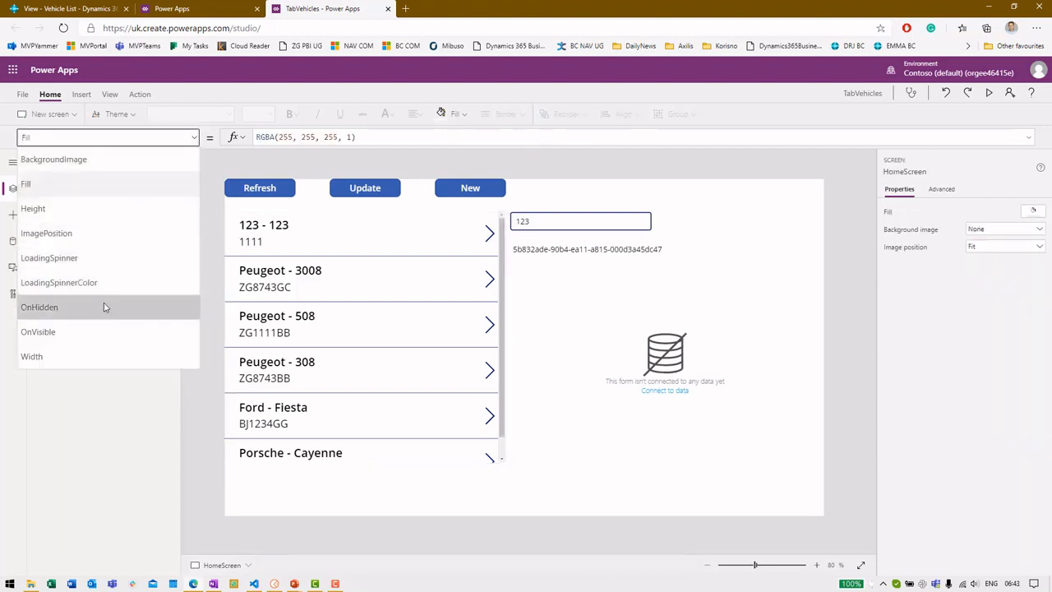
{"action": "left_click", "coordinate": [95, 330]}
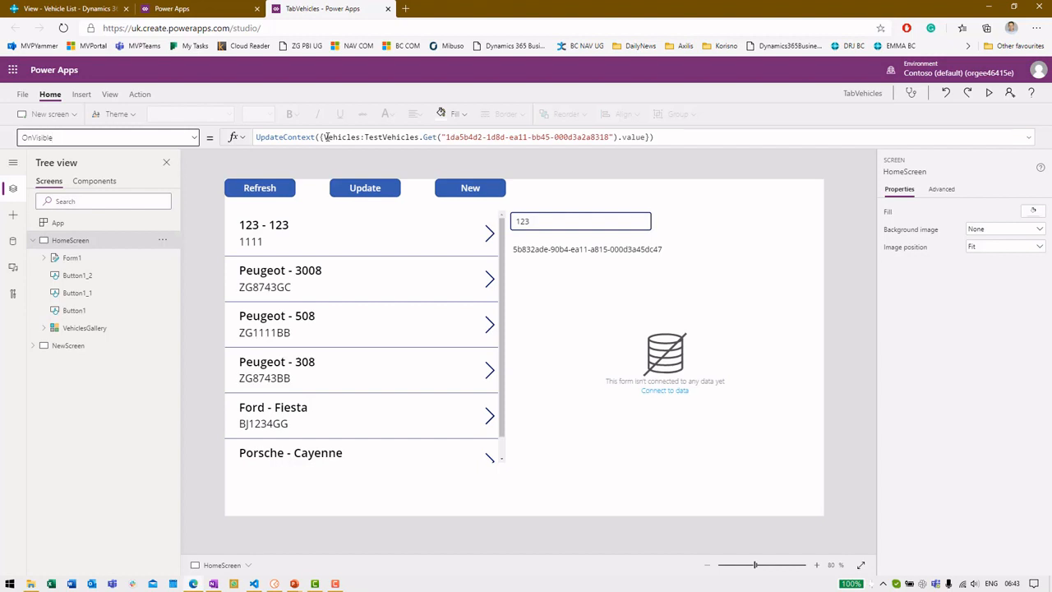
{"action": "left_click_drag", "start_coordinate": [325, 138], "coordinate": [359, 137]}
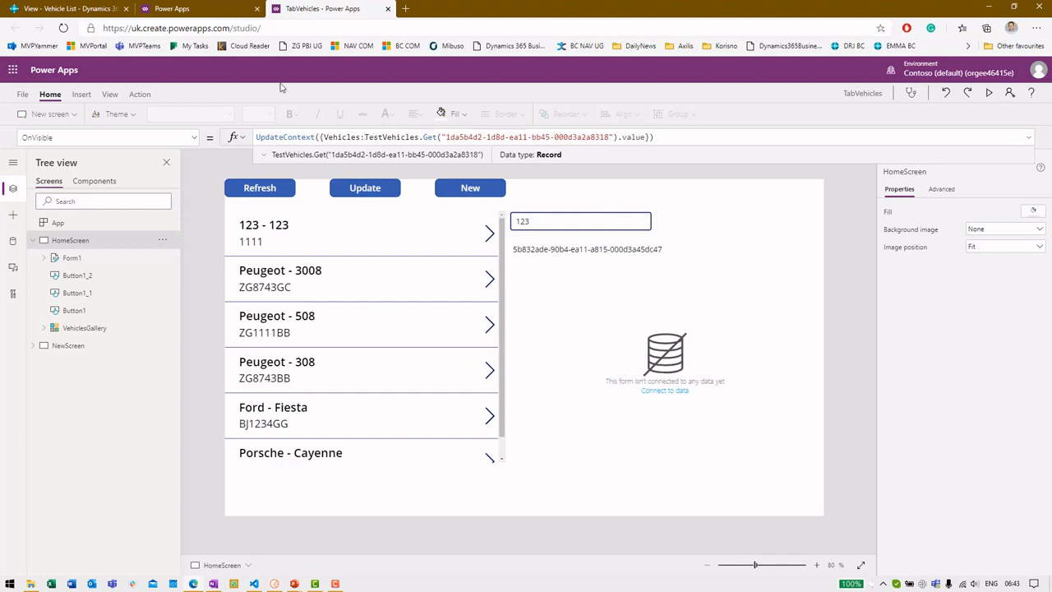
{"action": "left_click", "coordinate": [220, 7]}
{"action": "left_click", "coordinate": [618, 356]}
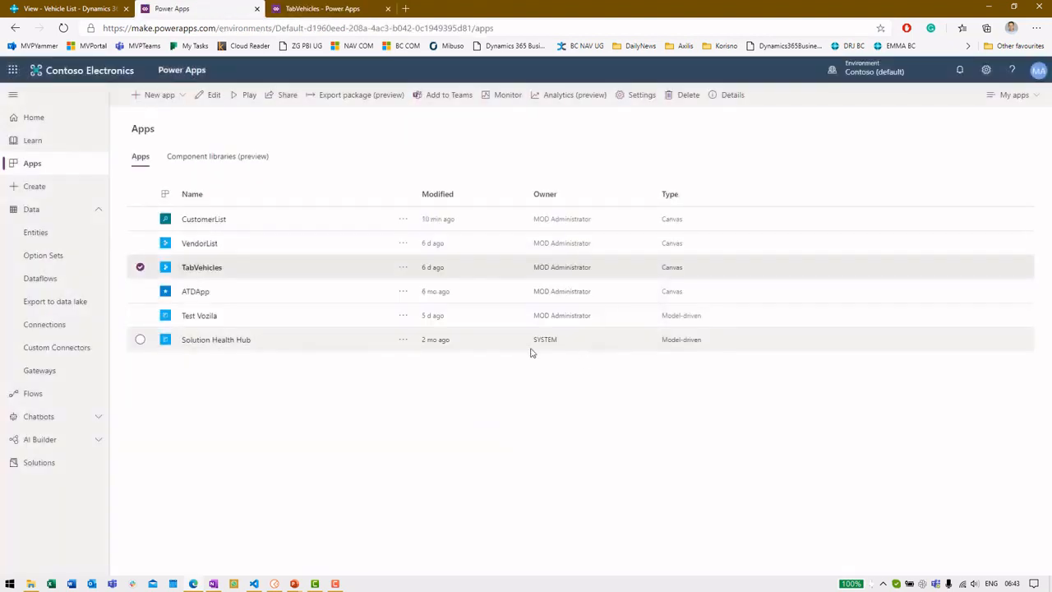
{"action": "left_click", "coordinate": [59, 351]}
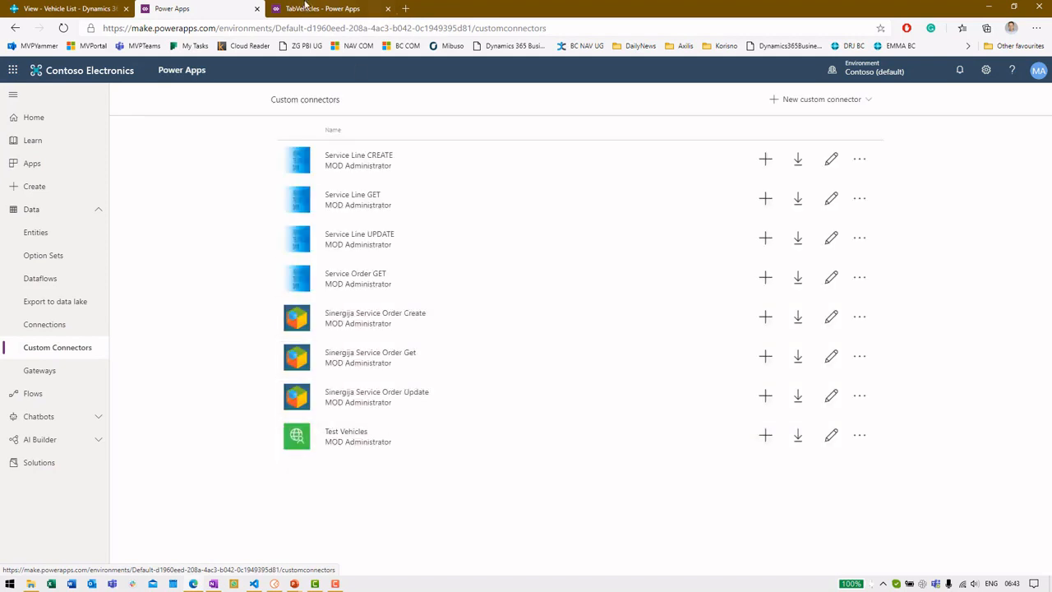
{"action": "left_click", "coordinate": [322, 8]}
{"action": "left_click", "coordinate": [427, 137]}
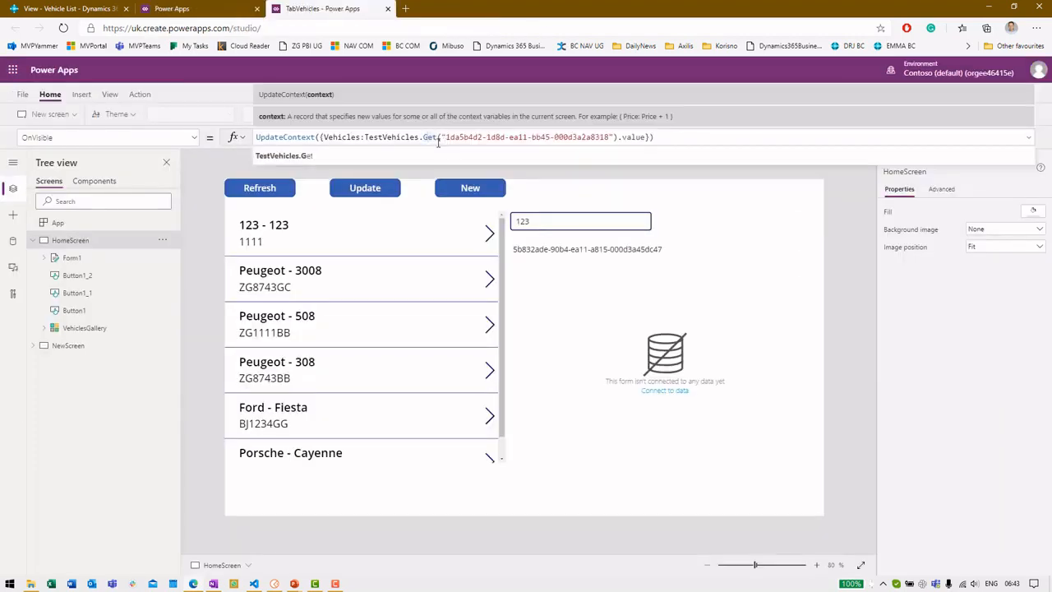
{"action": "left_click", "coordinate": [448, 138]}
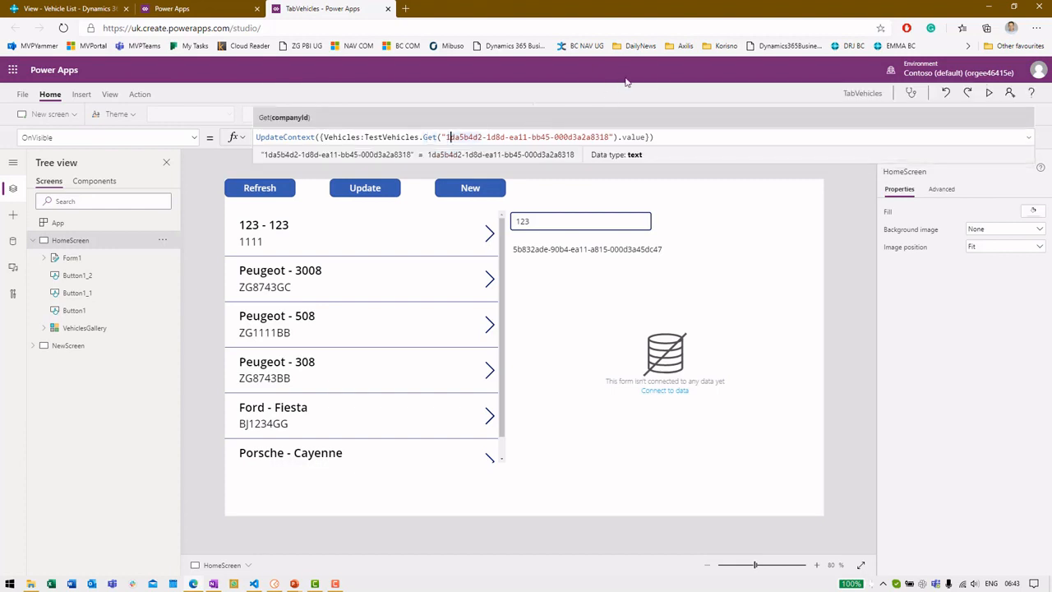
{"action": "left_click", "coordinate": [639, 137]}
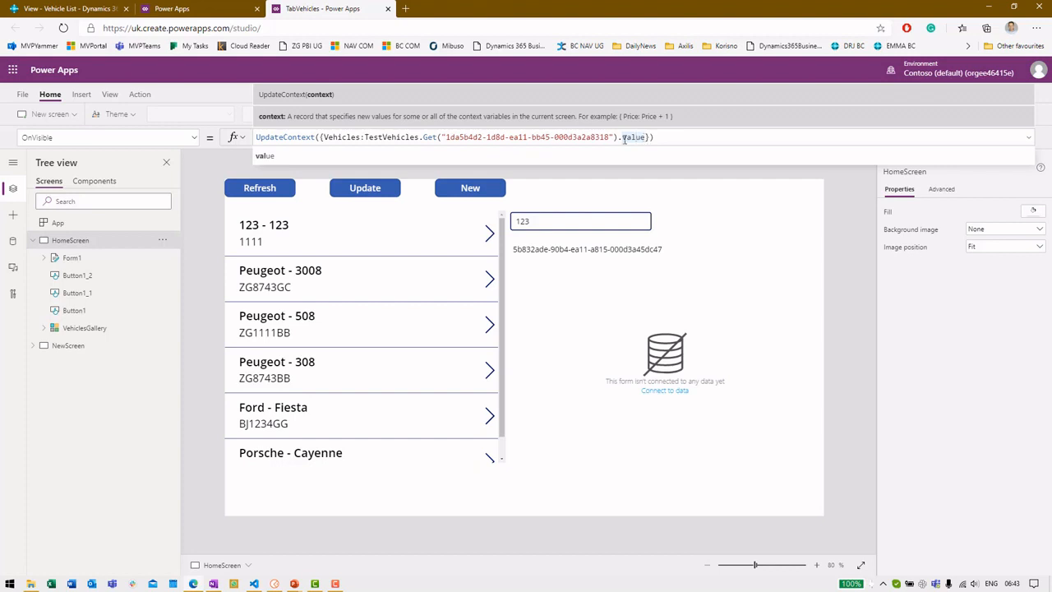
Step: Compare Postman's Get Vehicle response with the first record in Get Vehicles' value array, then minimize Postman
{"action": "left_click", "coordinate": [293, 584]}
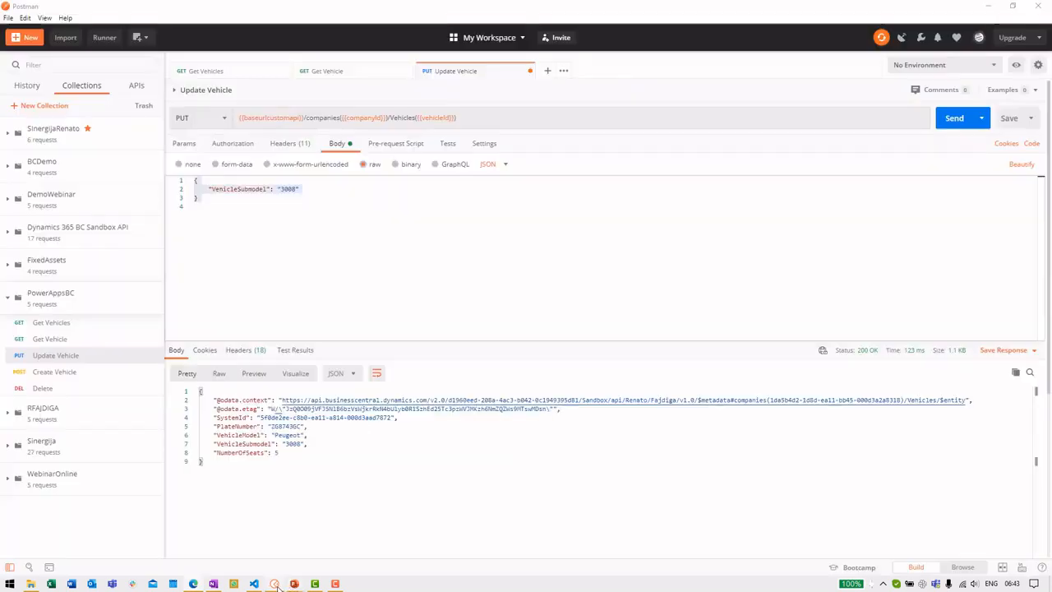
{"action": "left_click", "coordinate": [78, 343]}
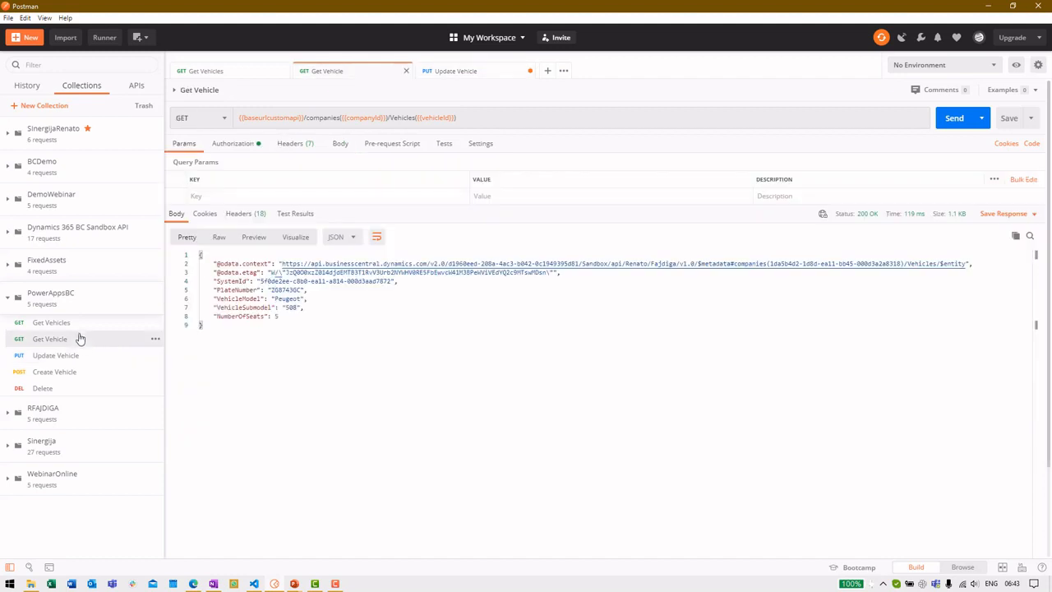
{"action": "left_click", "coordinate": [91, 323]}
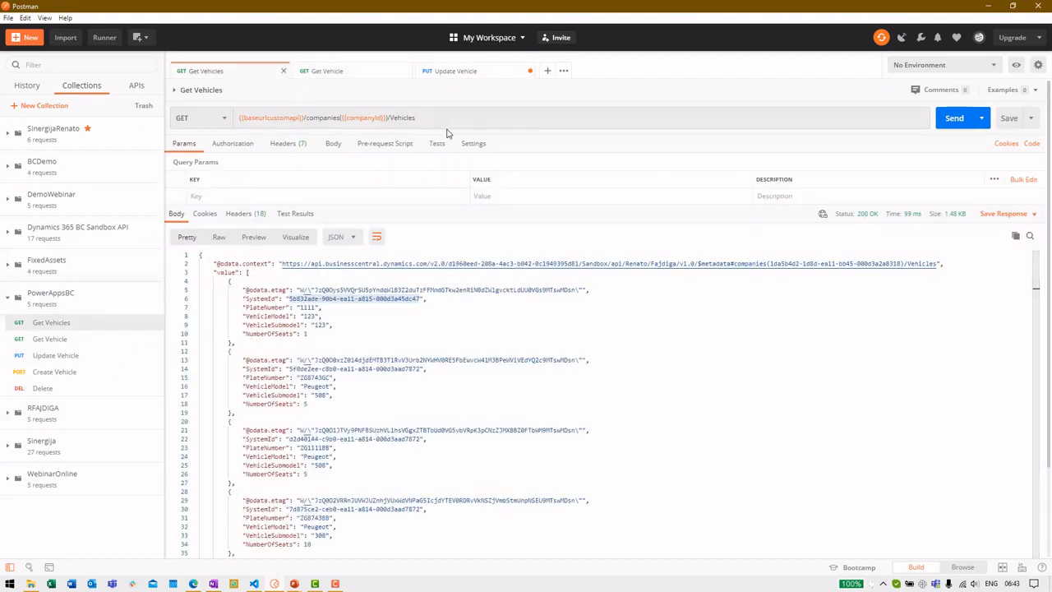
{"action": "double_click", "coordinate": [223, 273]}
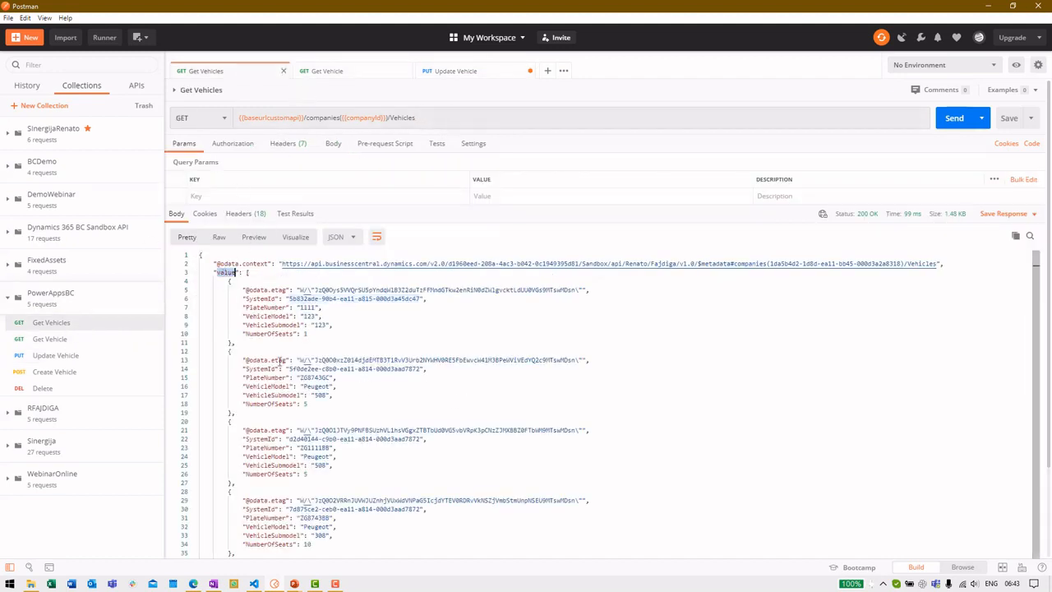
{"action": "left_click_drag", "start_coordinate": [261, 339], "coordinate": [199, 276]}
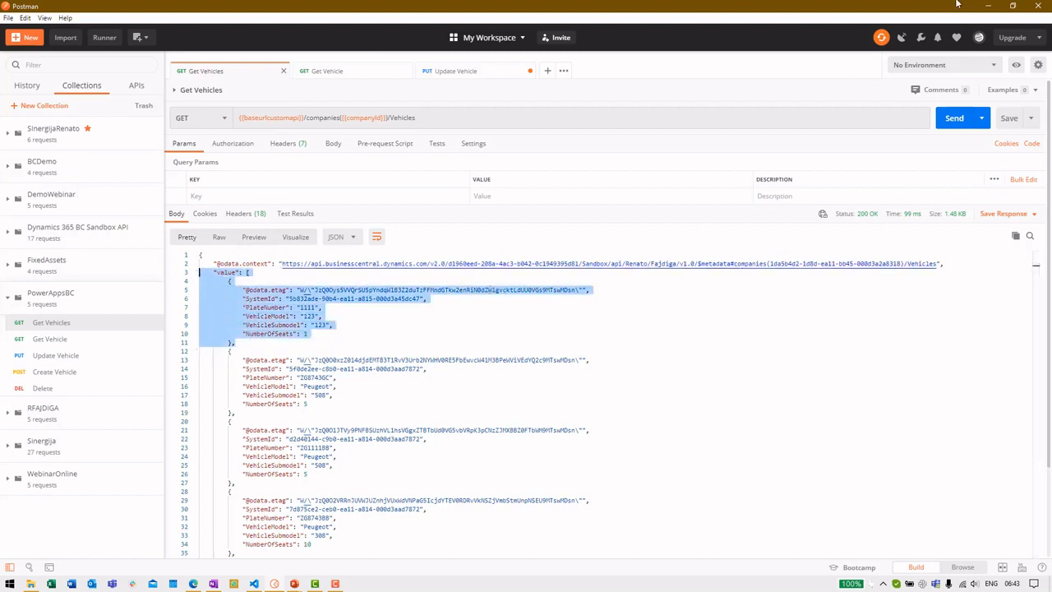
{"action": "left_click", "coordinate": [987, 6]}
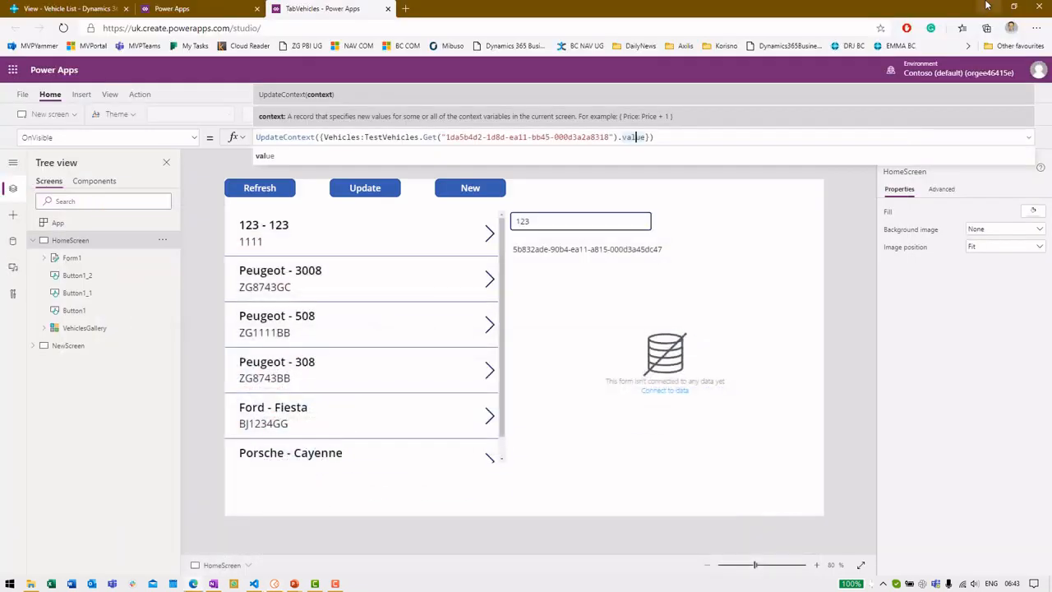
Step: Review Button1's Refresh formula and confirm VehiclesGallery's Items property is set to Vehicles
{"action": "left_click", "coordinate": [260, 192]}
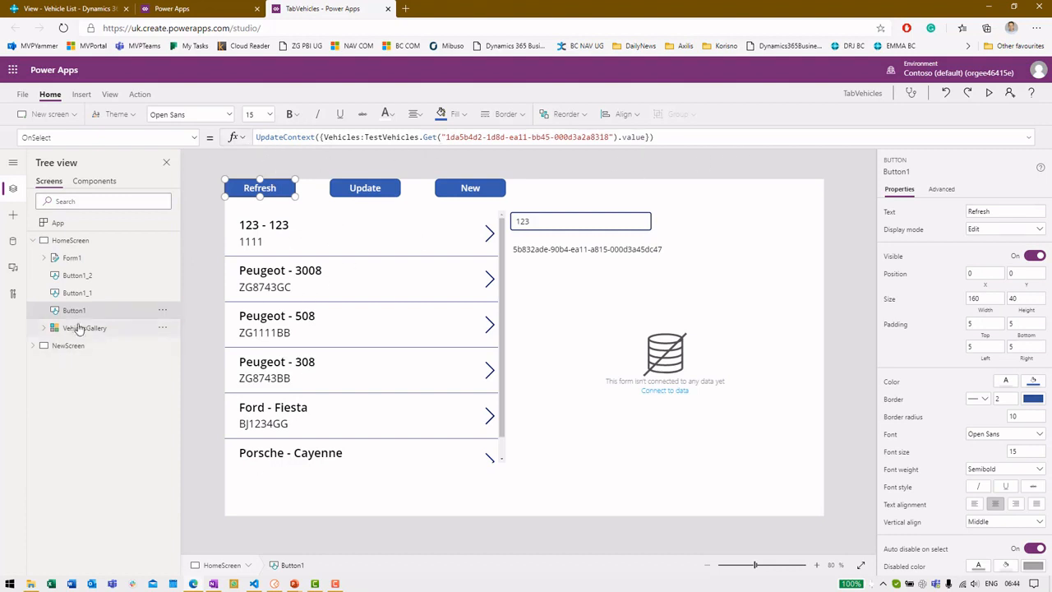
{"action": "left_click", "coordinate": [76, 327]}
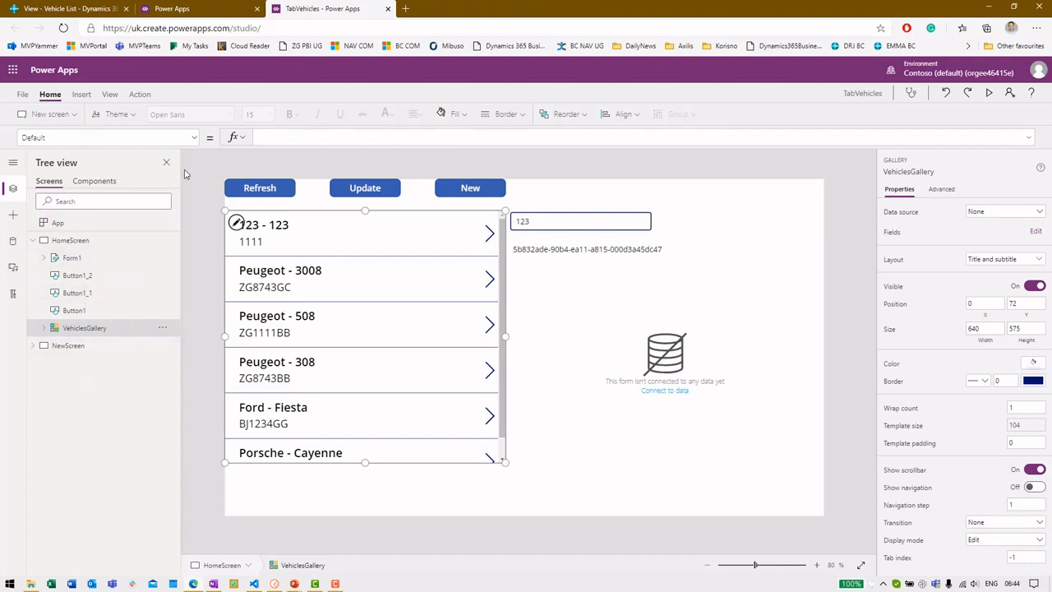
{"action": "left_click", "coordinate": [191, 139]}
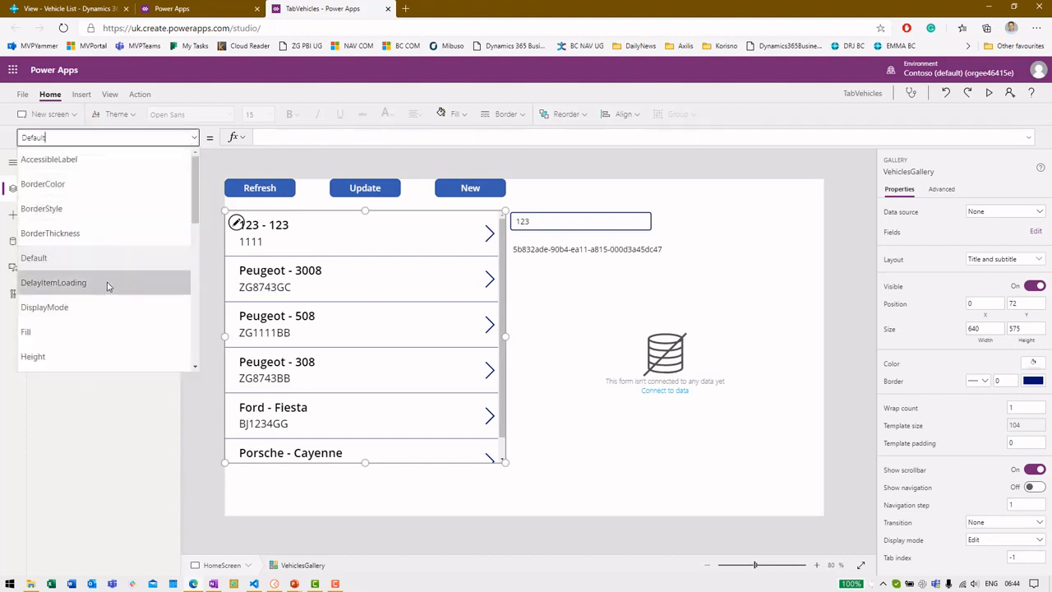
{"action": "scroll", "coordinate": [199, 214], "scroll_direction": "down", "scroll_amount": 1}
{"action": "scroll", "coordinate": [200, 214], "scroll_direction": "down", "scroll_amount": 2}
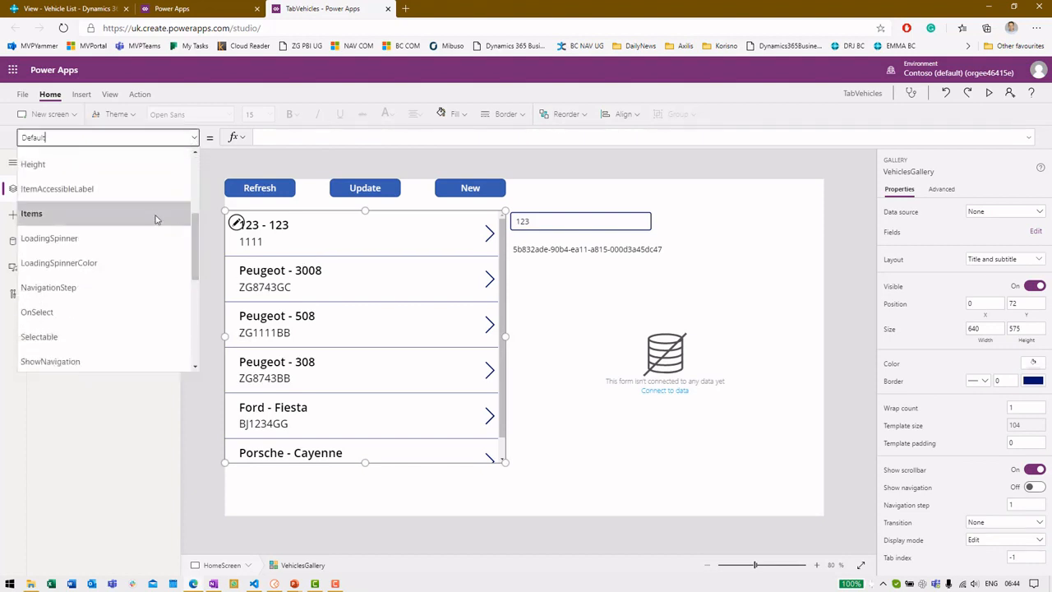
{"action": "left_click", "coordinate": [142, 212]}
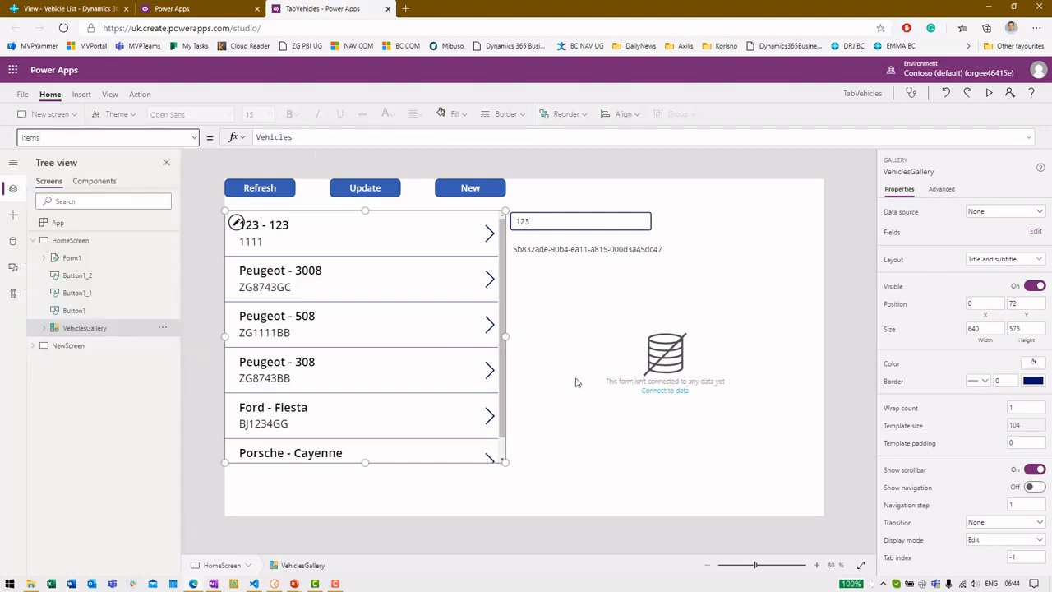
{"action": "left_click", "coordinate": [832, 296]}
Step: Preview the app, refresh the vehicle list, scroll through all vehicles, then close the preview
{"action": "key", "text": "F5"}
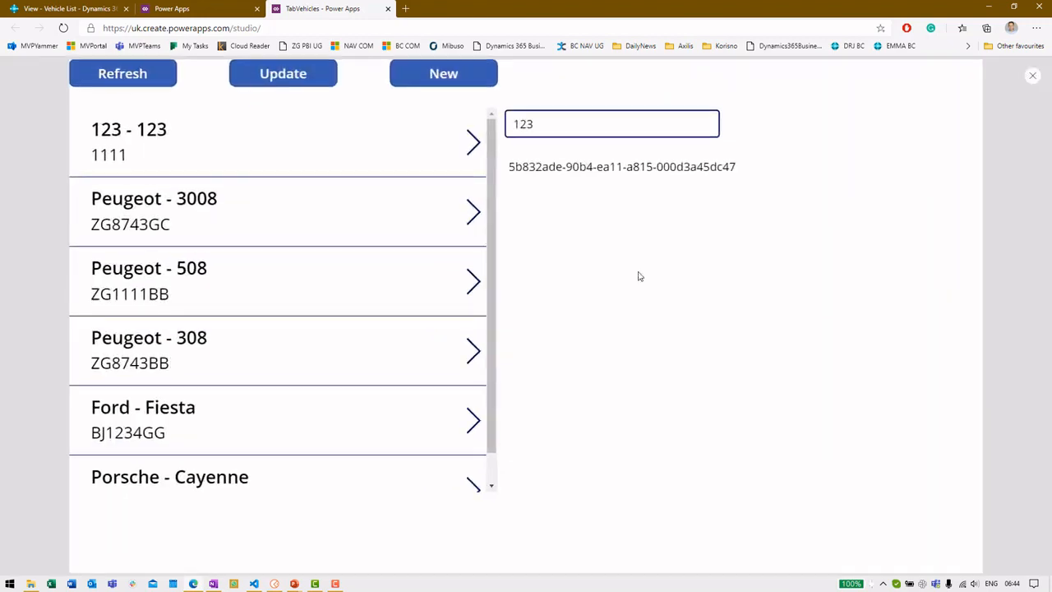
{"action": "left_click", "coordinate": [136, 82]}
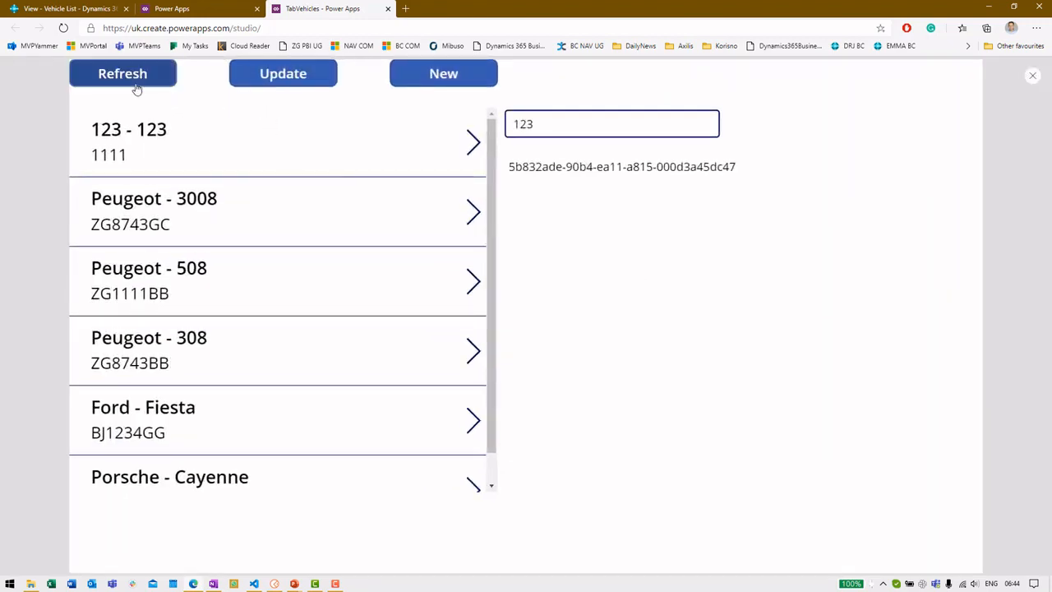
{"action": "scroll", "coordinate": [285, 264], "scroll_direction": "down", "scroll_amount": 1}
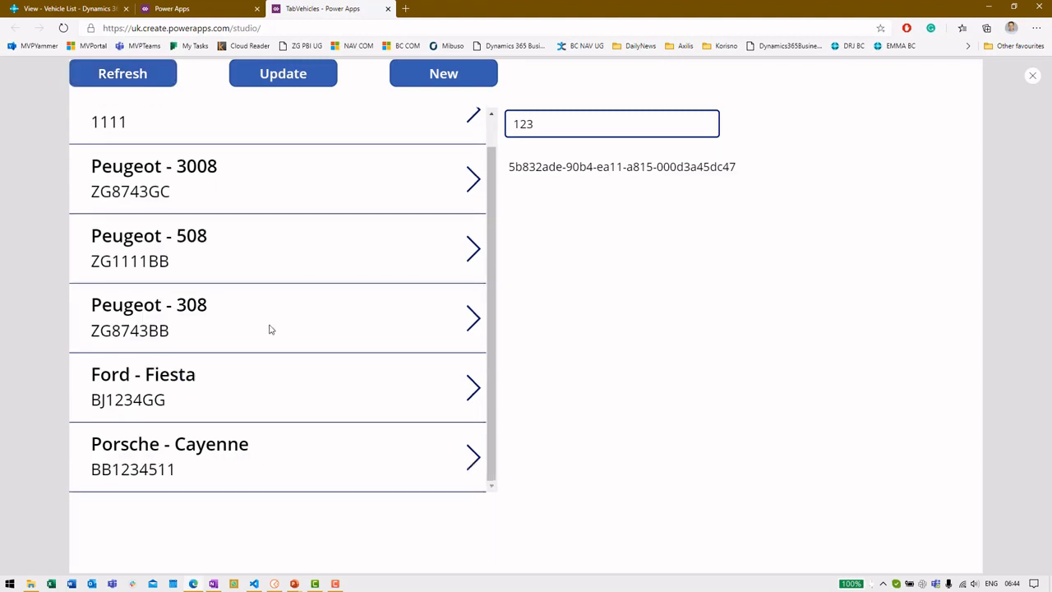
{"action": "scroll", "coordinate": [244, 293], "scroll_direction": "up", "scroll_amount": 1}
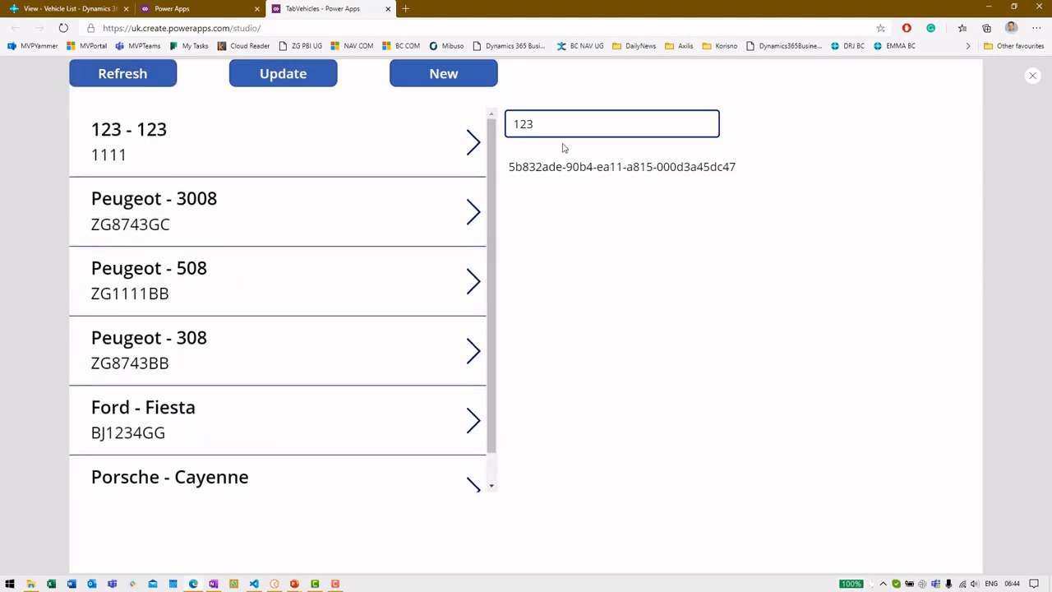
{"action": "left_click", "coordinate": [1032, 76]}
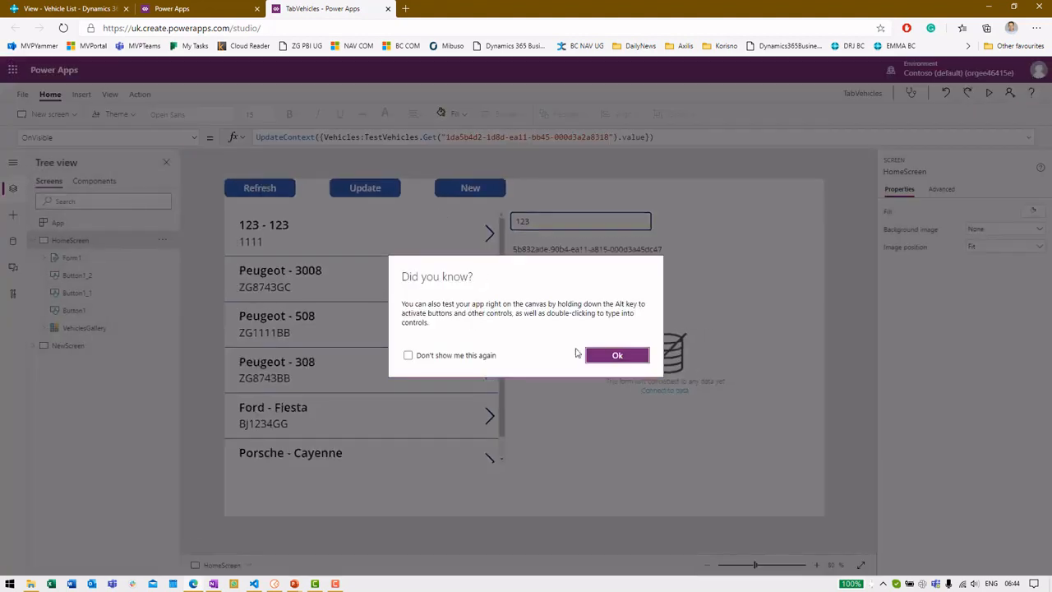
Step: Dismiss the testing tip, select Form1, and look over the form types under Insert > Forms
{"action": "left_click", "coordinate": [617, 355]}
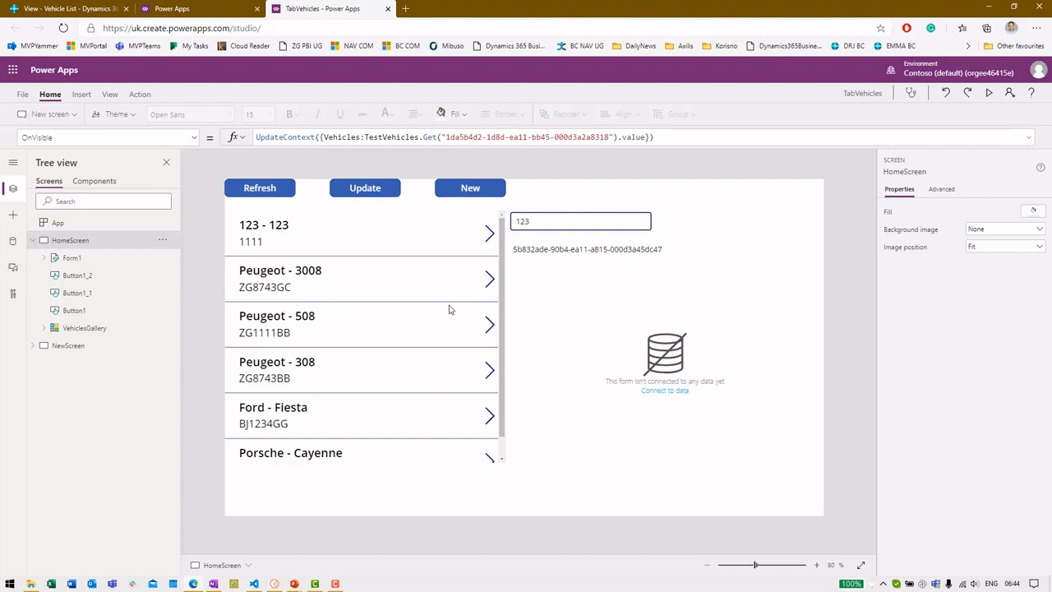
{"action": "left_click", "coordinate": [74, 258]}
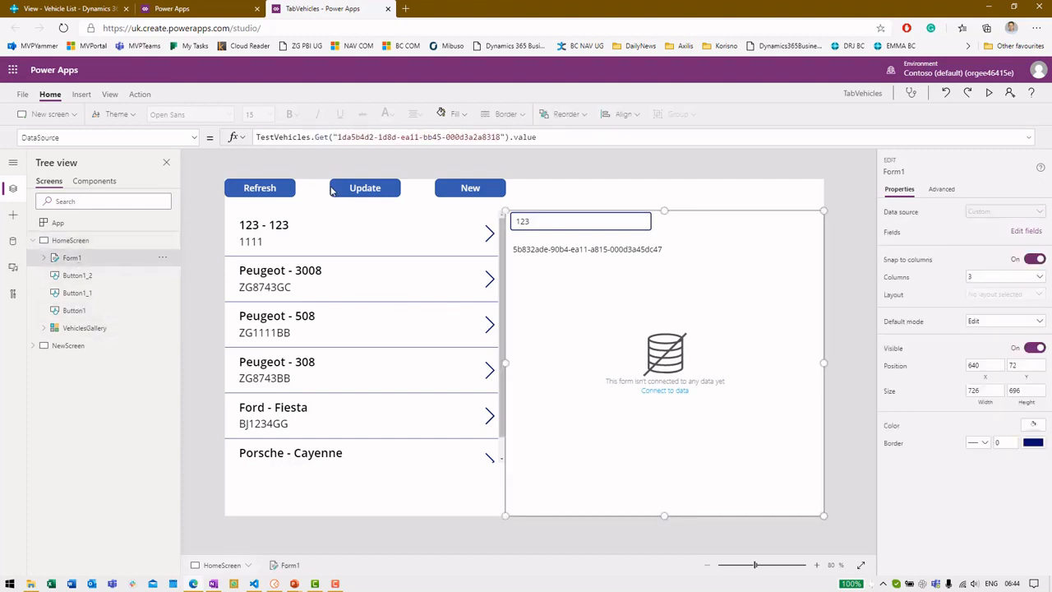
{"action": "left_click", "coordinate": [81, 94]}
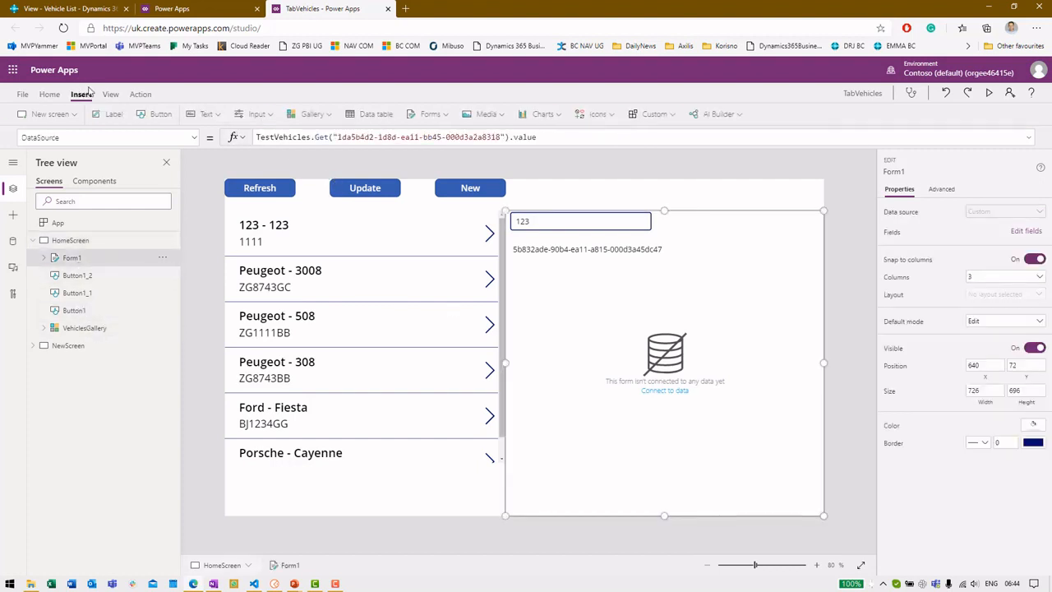
{"action": "left_click", "coordinate": [416, 113]}
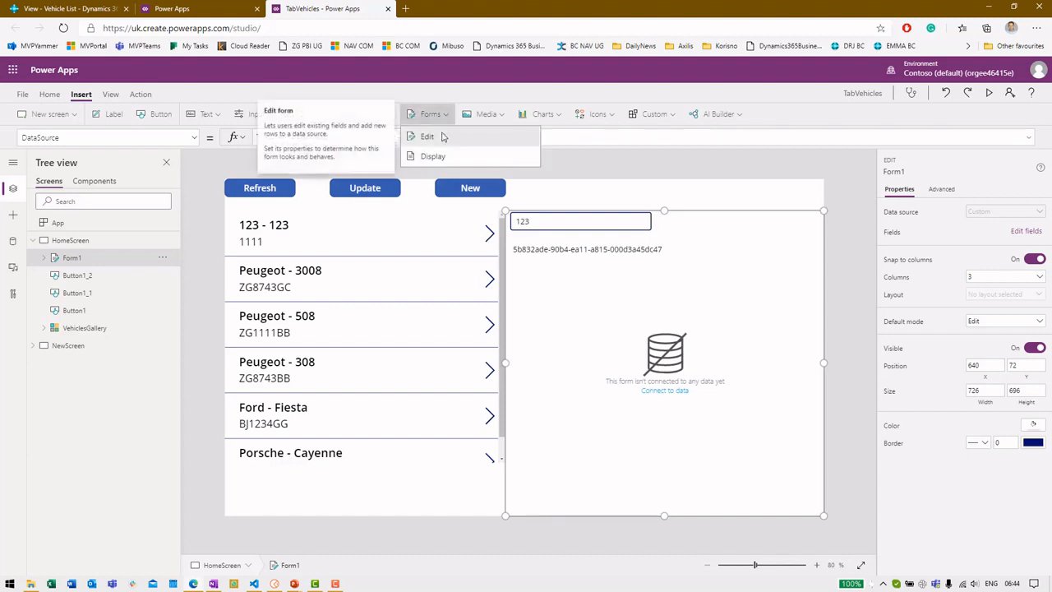
{"action": "left_click", "coordinate": [712, 198]}
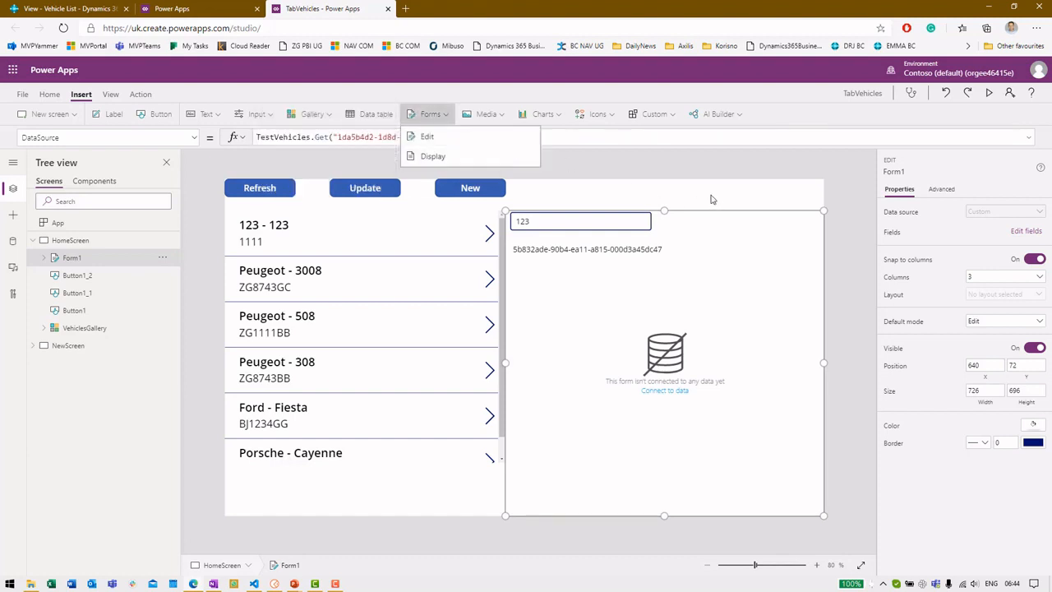
Step: Expand Form1's data card to see Label1 showing SystemId and TextInput1 showing VehicleSubmodel
{"action": "left_click", "coordinate": [44, 258]}
{"action": "left_click", "coordinate": [82, 277]}
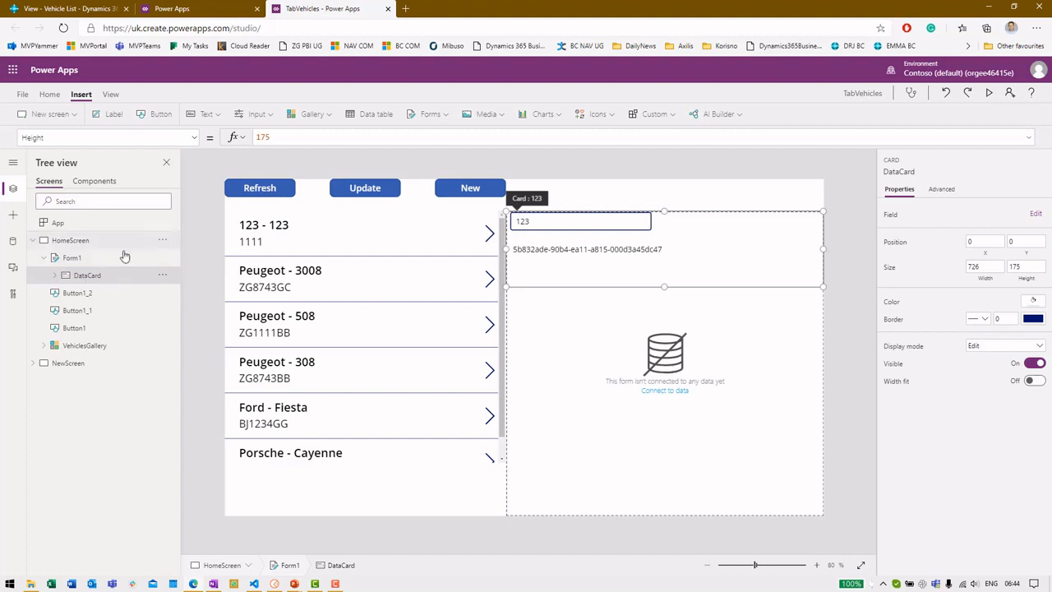
{"action": "left_click", "coordinate": [55, 276]}
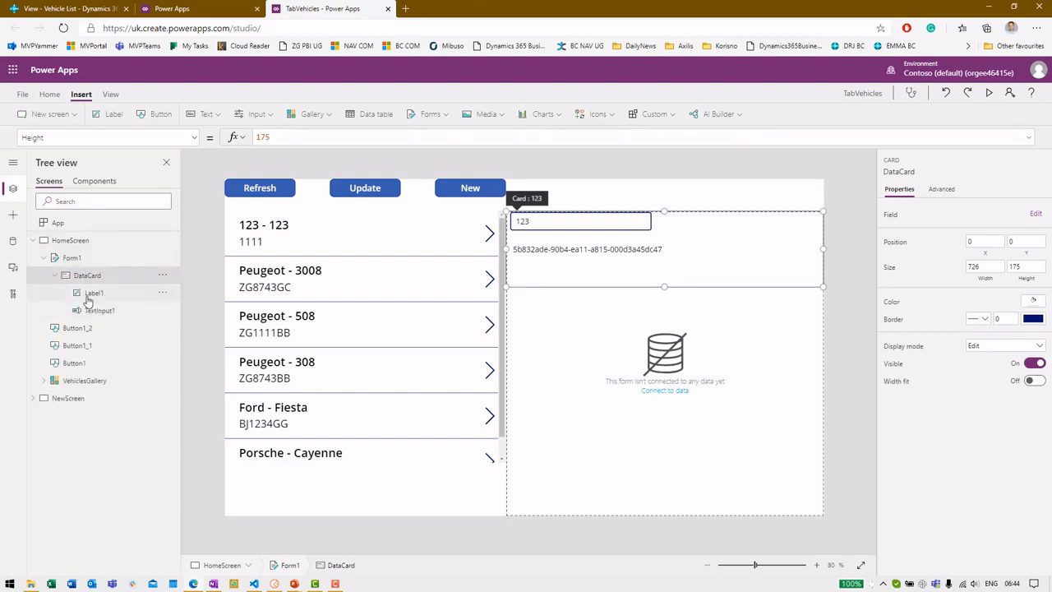
{"action": "left_click", "coordinate": [90, 293]}
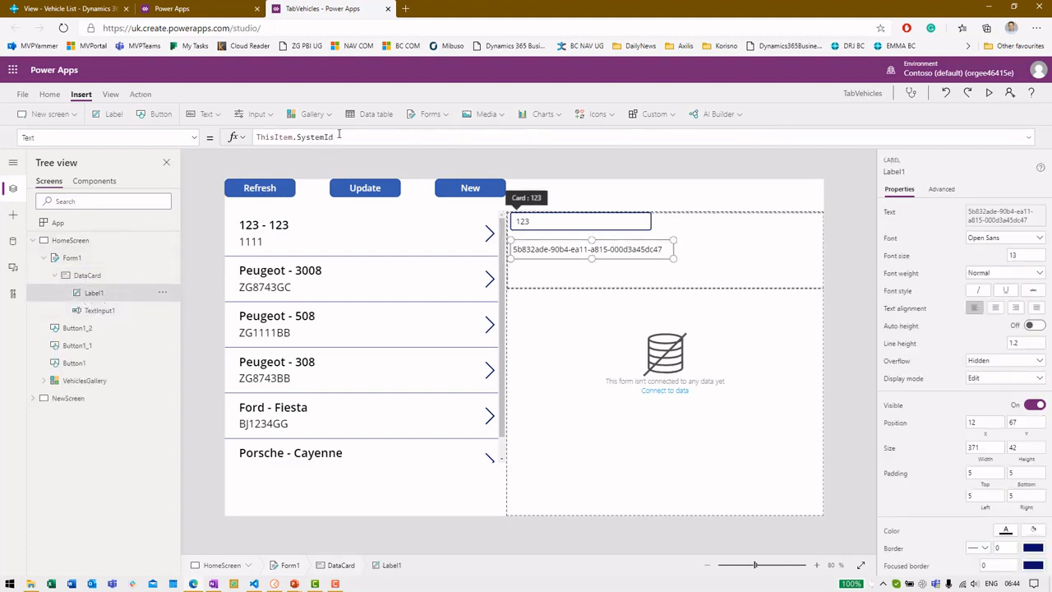
{"action": "left_click", "coordinate": [111, 313]}
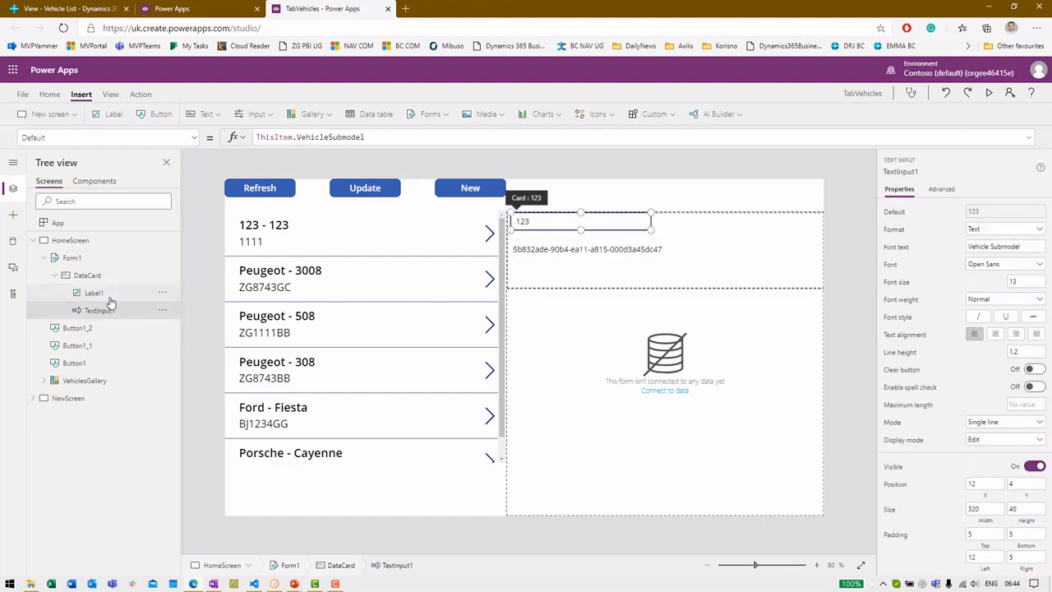
{"action": "left_click", "coordinate": [92, 260]}
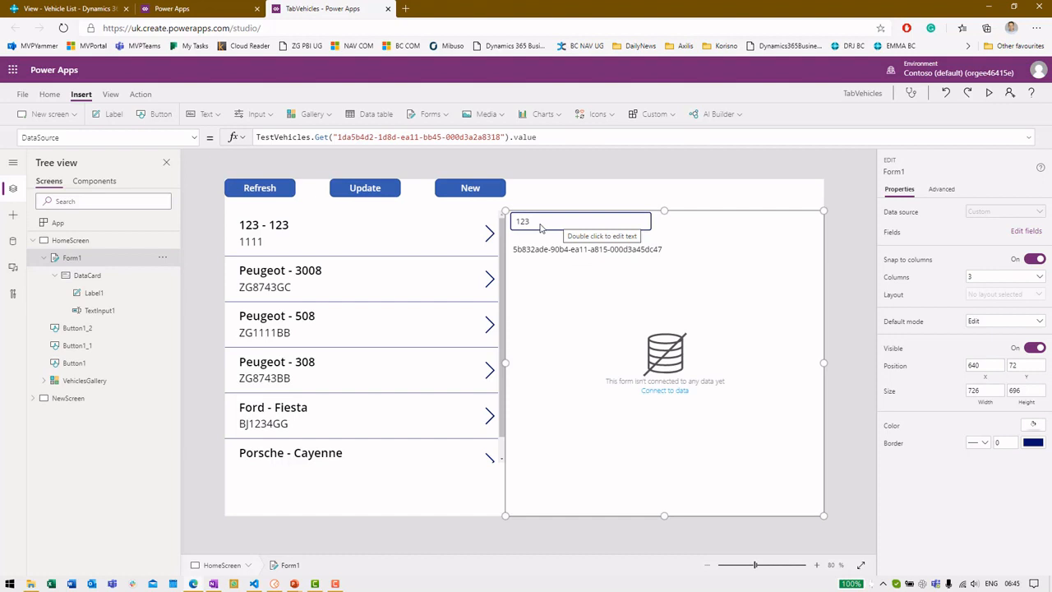
{"action": "left_click", "coordinate": [379, 194]}
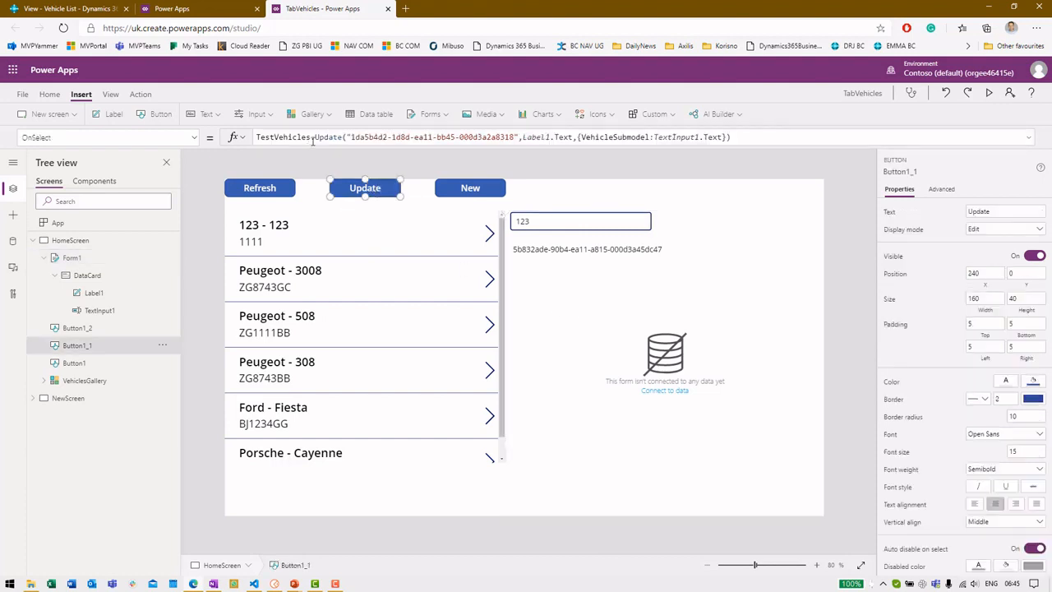
{"action": "left_click_drag", "start_coordinate": [316, 138], "coordinate": [402, 138]}
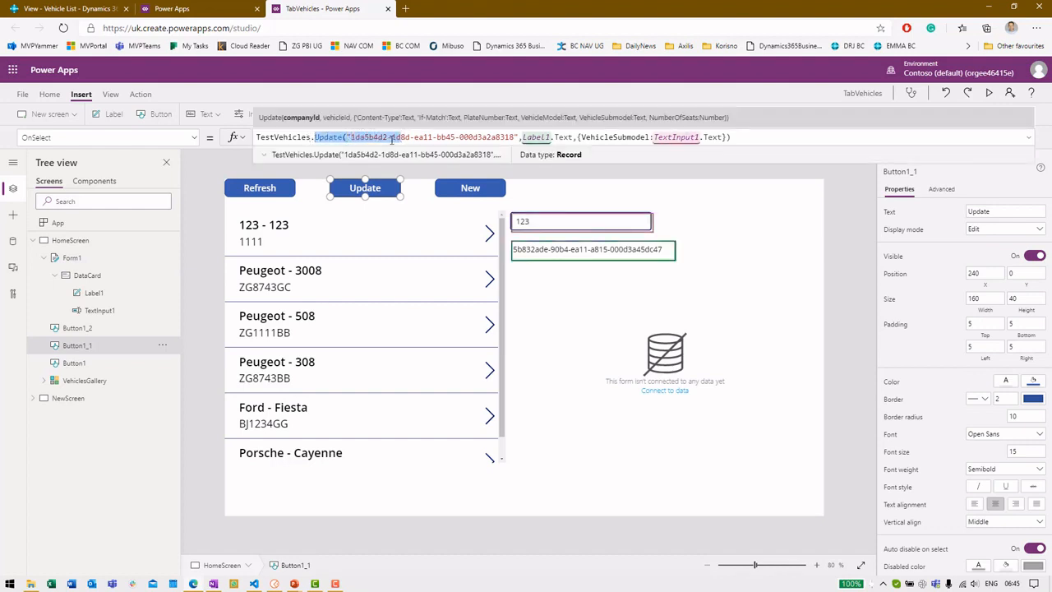
{"action": "left_click", "coordinate": [392, 137]}
{"action": "left_click", "coordinate": [524, 138]}
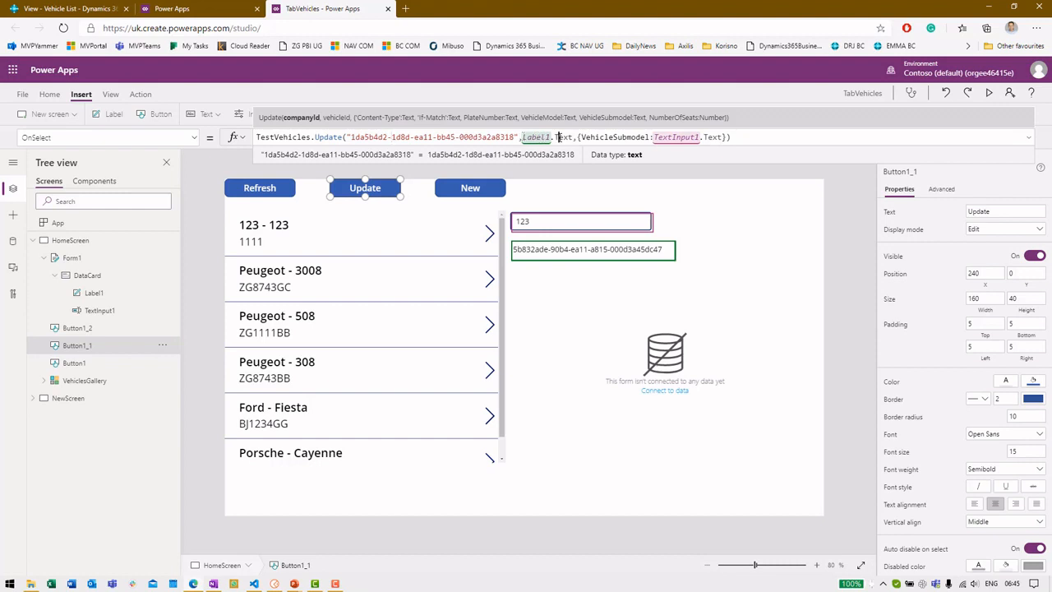
{"action": "left_click", "coordinate": [559, 137]}
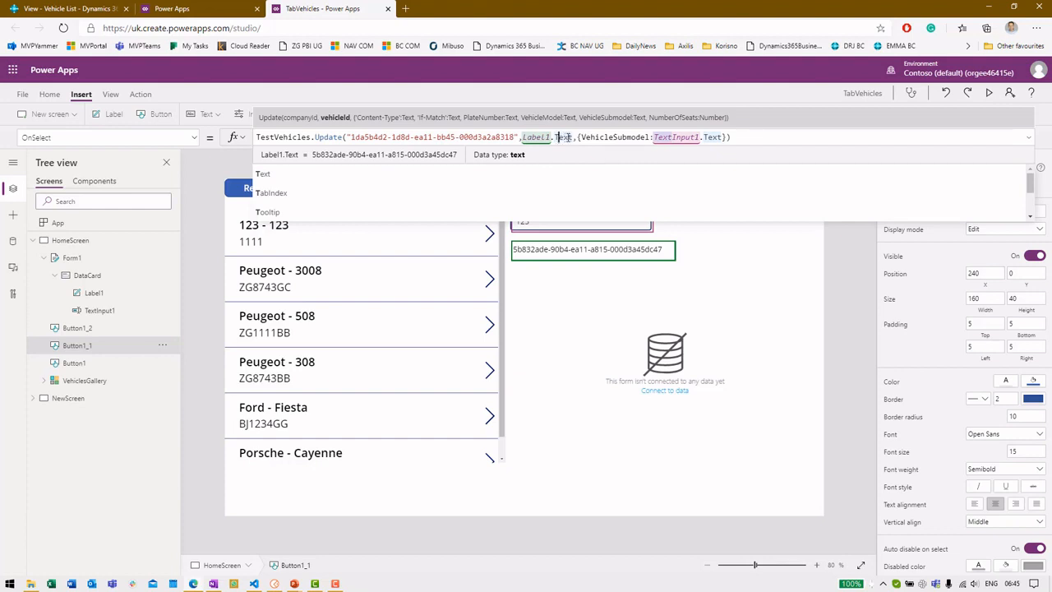
{"action": "left_click", "coordinate": [603, 137]}
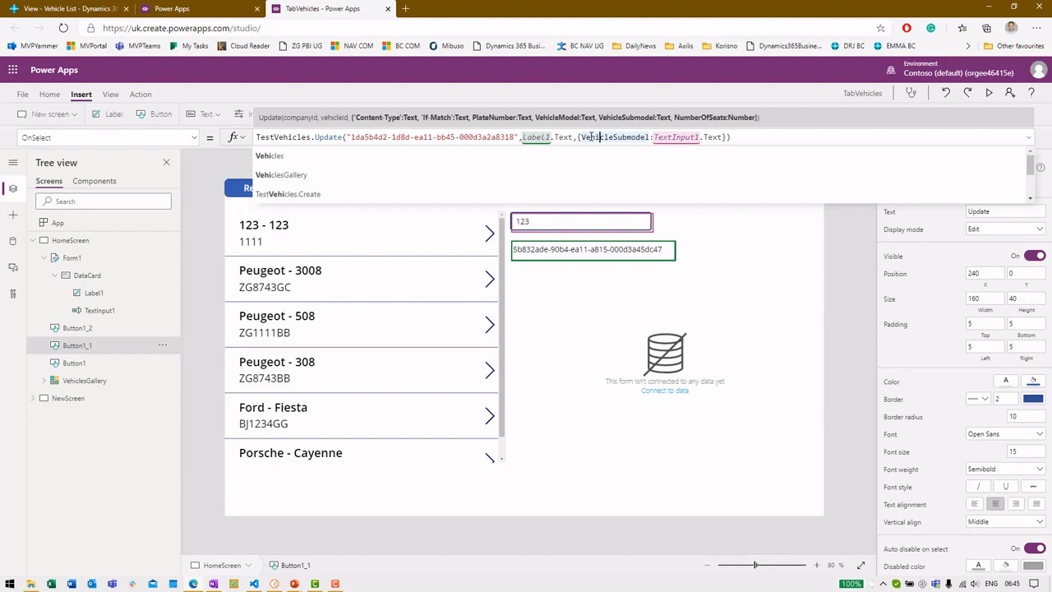
{"action": "left_click", "coordinate": [78, 8]}
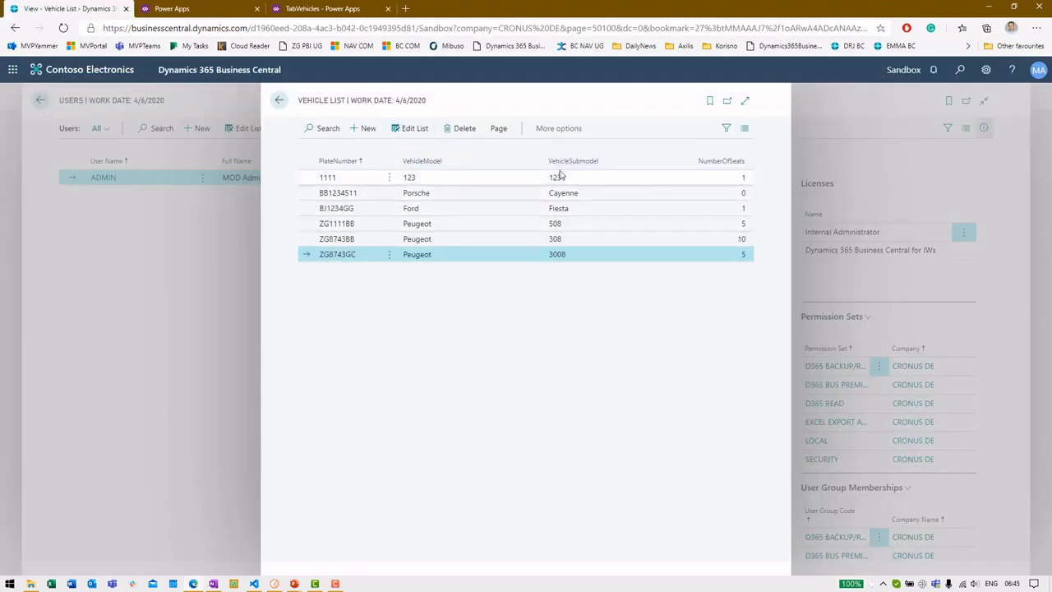
{"action": "left_click", "coordinate": [338, 7]}
{"action": "left_click", "coordinate": [669, 344]}
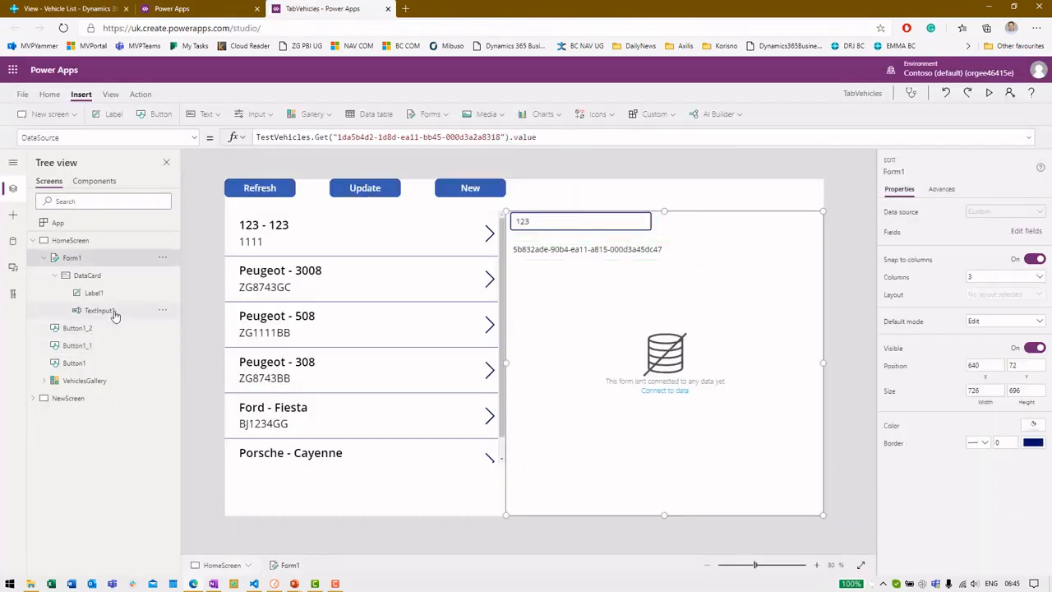
Step: Preview the app and click through the gallery's vehicles before loading the 123 - 123 record
{"action": "key", "text": "F5"}
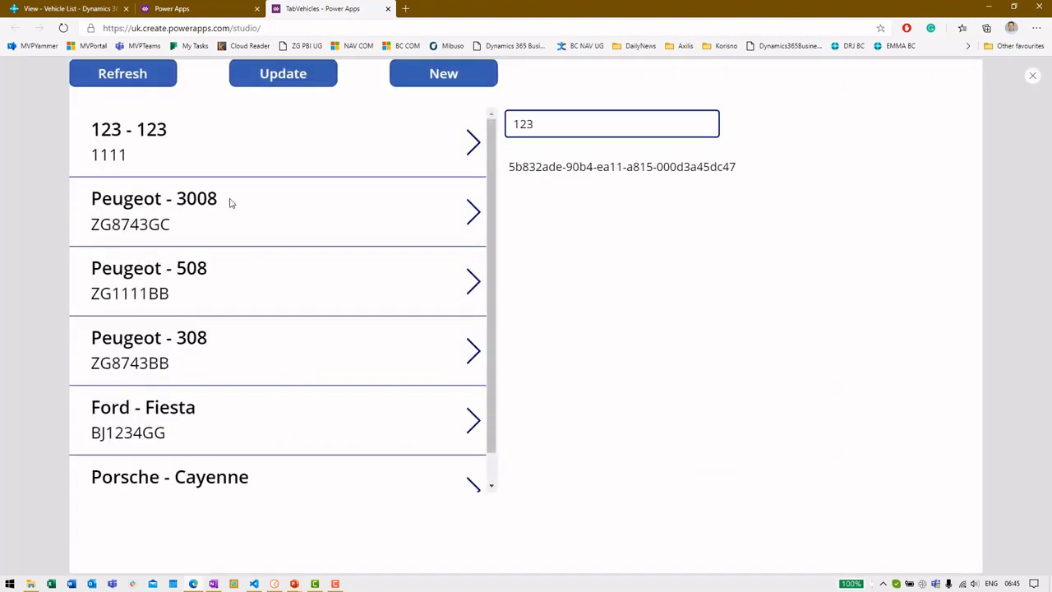
{"action": "left_click", "coordinate": [228, 203]}
{"action": "left_click", "coordinate": [275, 291]}
{"action": "left_click", "coordinate": [280, 350]}
{"action": "left_click", "coordinate": [266, 308]}
{"action": "left_click", "coordinate": [317, 459]}
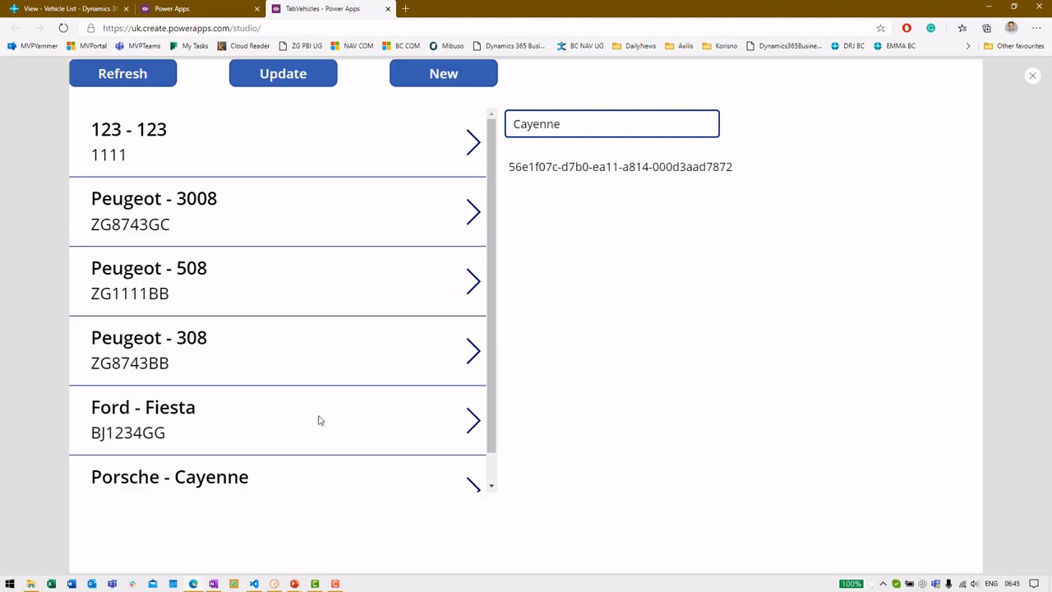
{"action": "scroll", "coordinate": [291, 376], "scroll_direction": "down", "scroll_amount": 1}
{"action": "left_click", "coordinate": [290, 374]}
{"action": "left_click", "coordinate": [282, 317]}
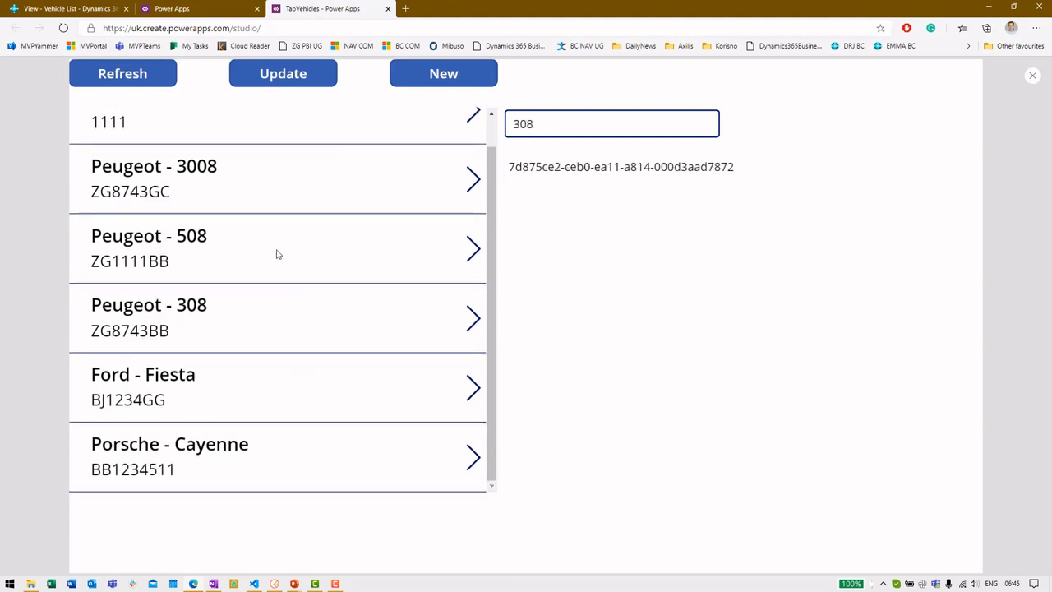
{"action": "scroll", "coordinate": [277, 259], "scroll_direction": "up", "scroll_amount": 1}
{"action": "left_click", "coordinate": [183, 153]}
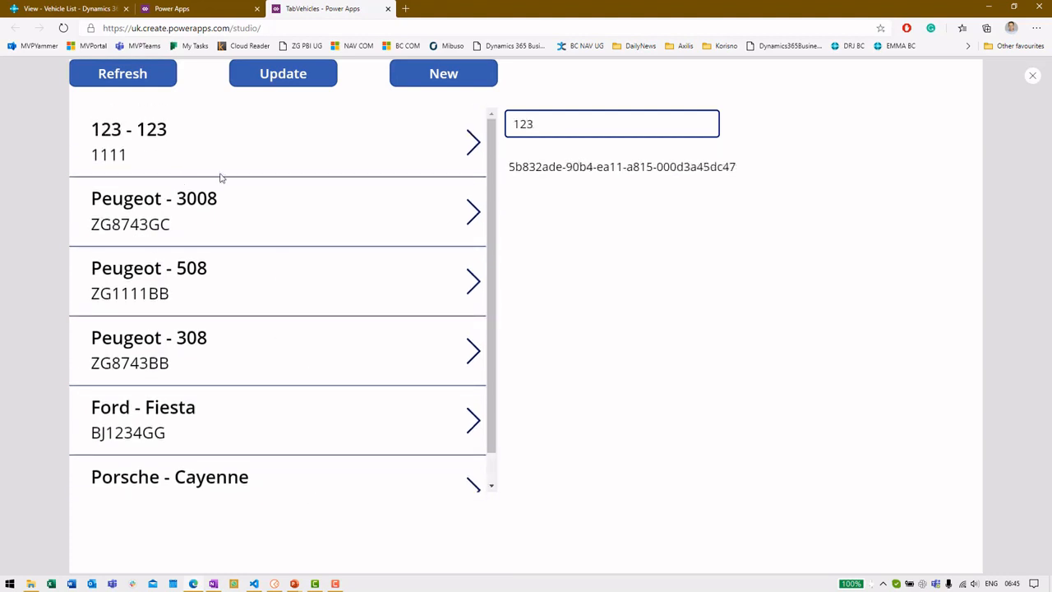
Step: Change vehicle 123's submodel to Demo, update it, and verify Demo in Business Central
{"action": "double_click", "coordinate": [566, 121]}
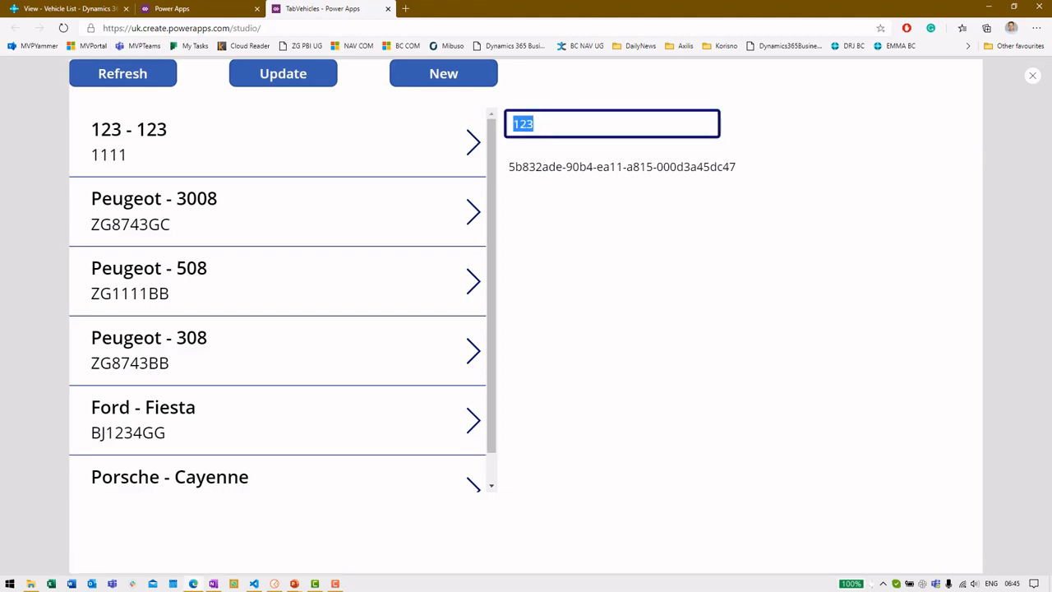
{"action": "type", "text": "Demo"}
{"action": "left_click", "coordinate": [268, 80]}
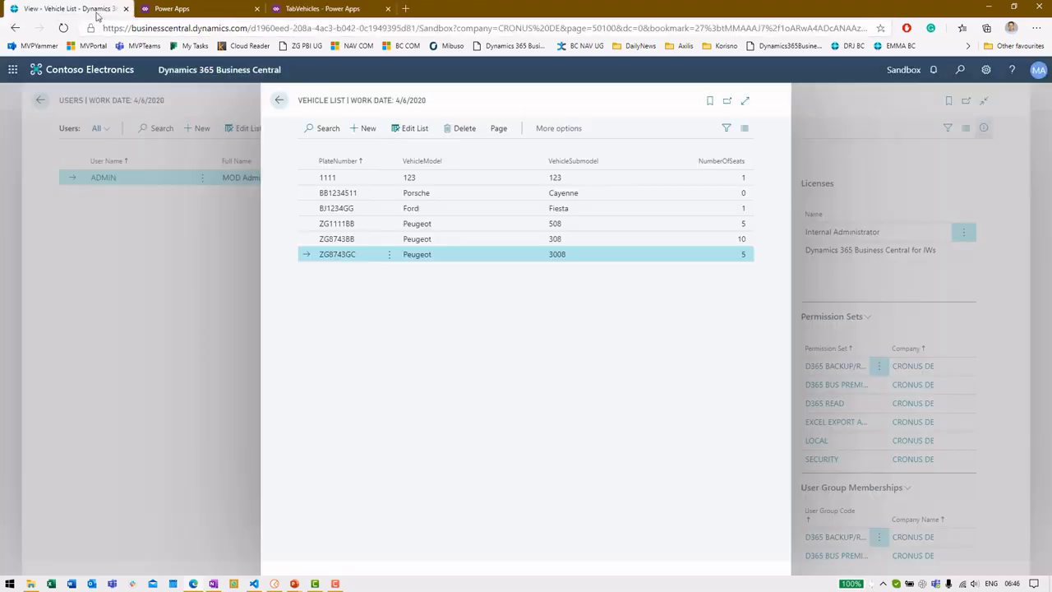
{"action": "left_click", "coordinate": [97, 10]}
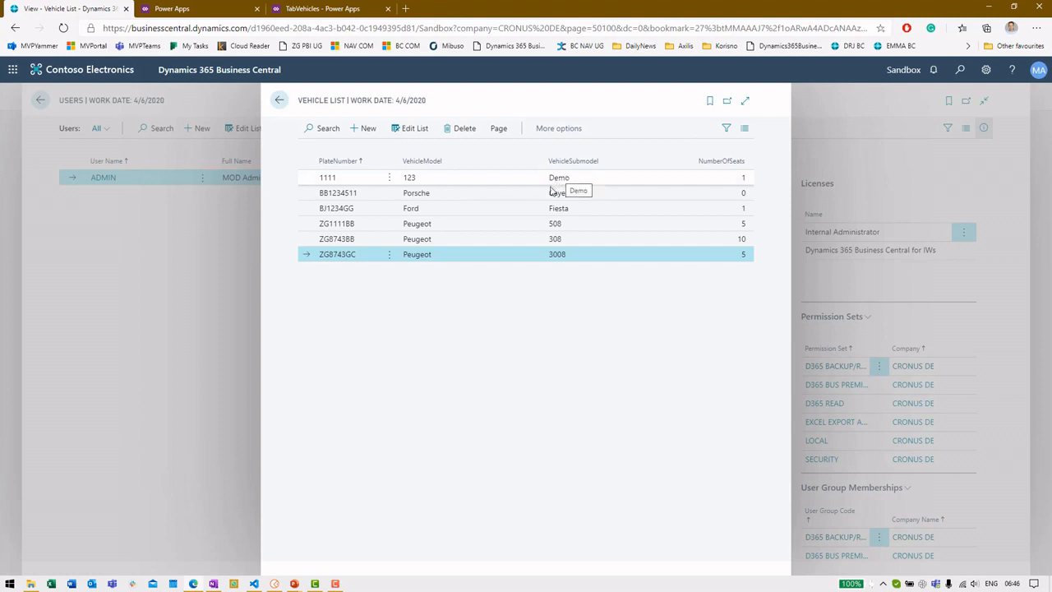
{"action": "left_click", "coordinate": [300, 8]}
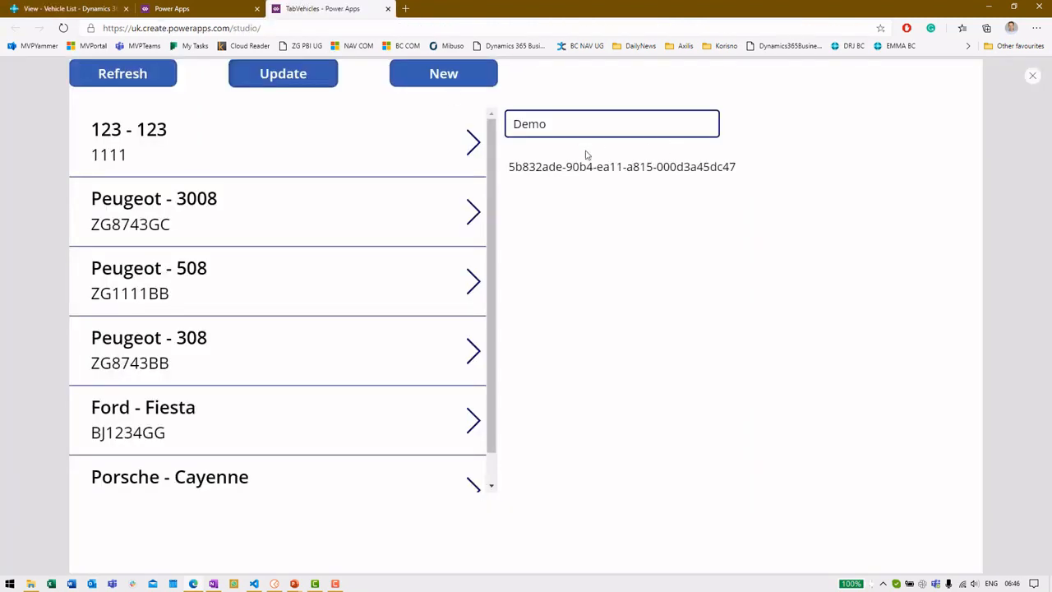
{"action": "key", "text": "Escape"}
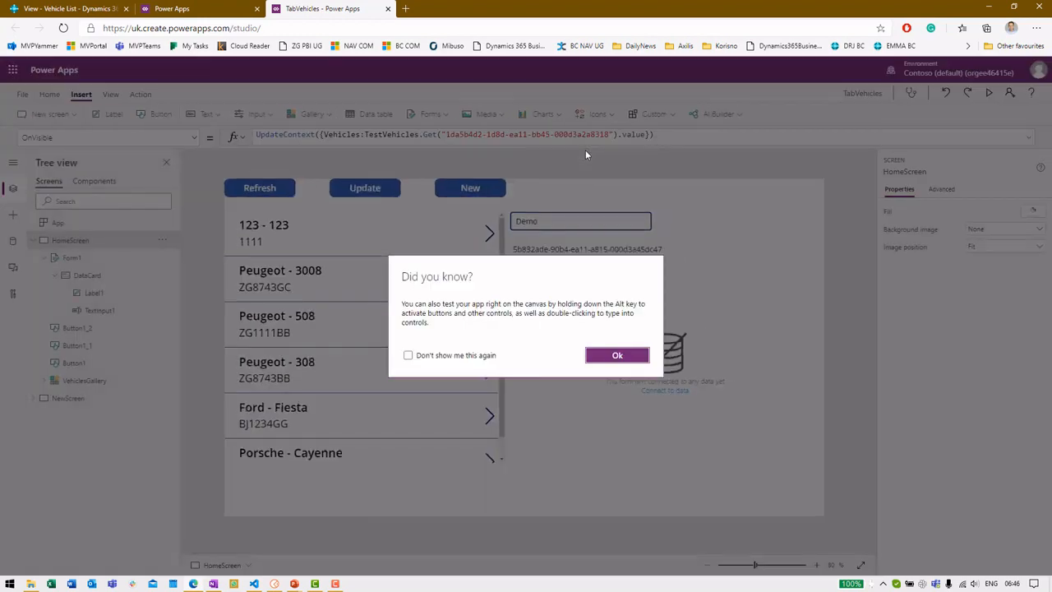
Step: Dismiss the tip, review the Update button's formula, and check NewForm's data source on NewScreen
{"action": "left_click", "coordinate": [613, 357]}
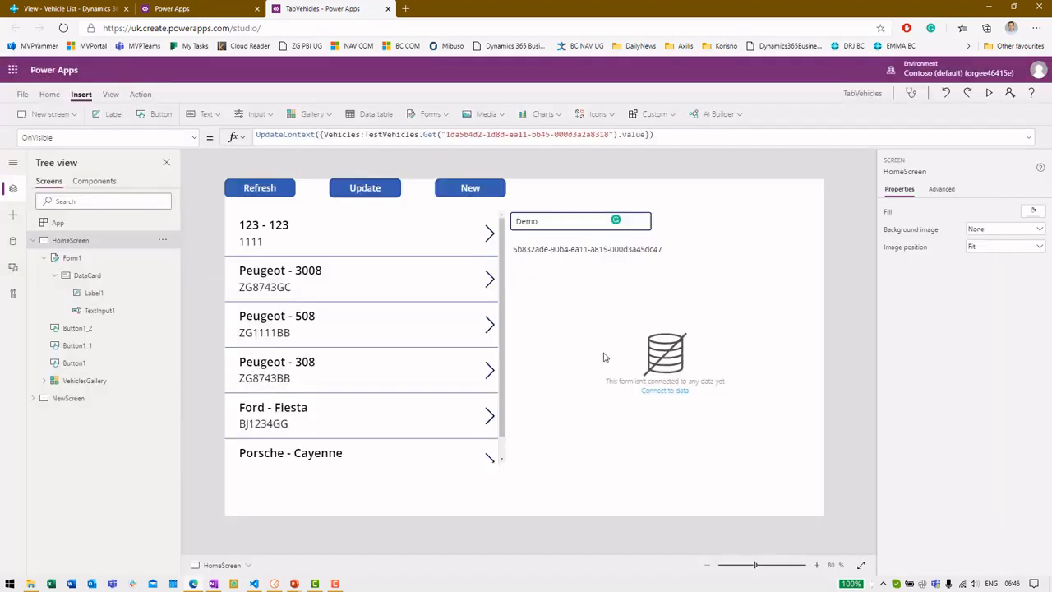
{"action": "left_click", "coordinate": [359, 185]}
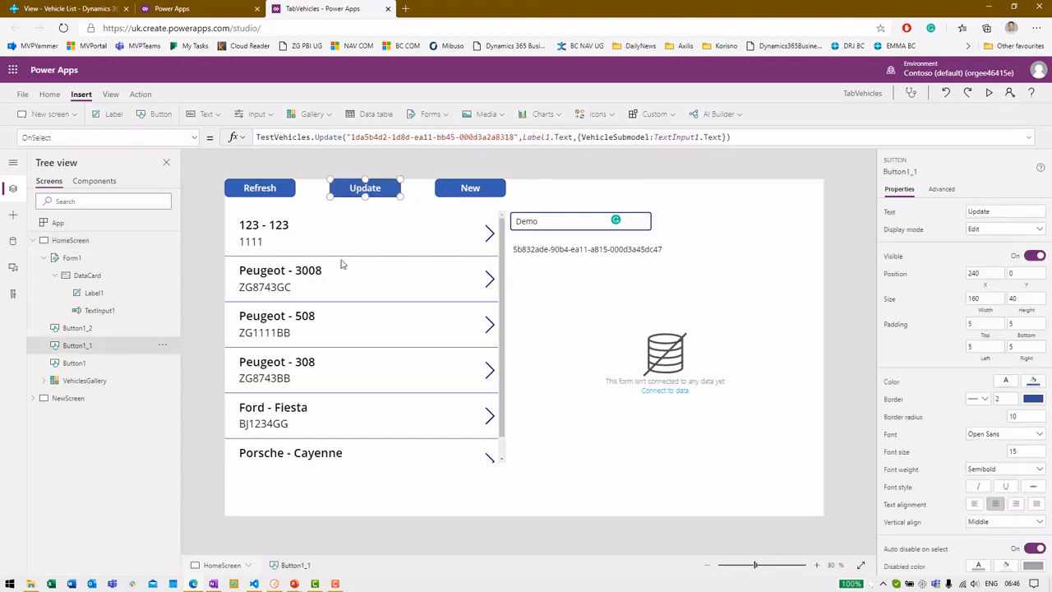
{"action": "left_click", "coordinate": [90, 400]}
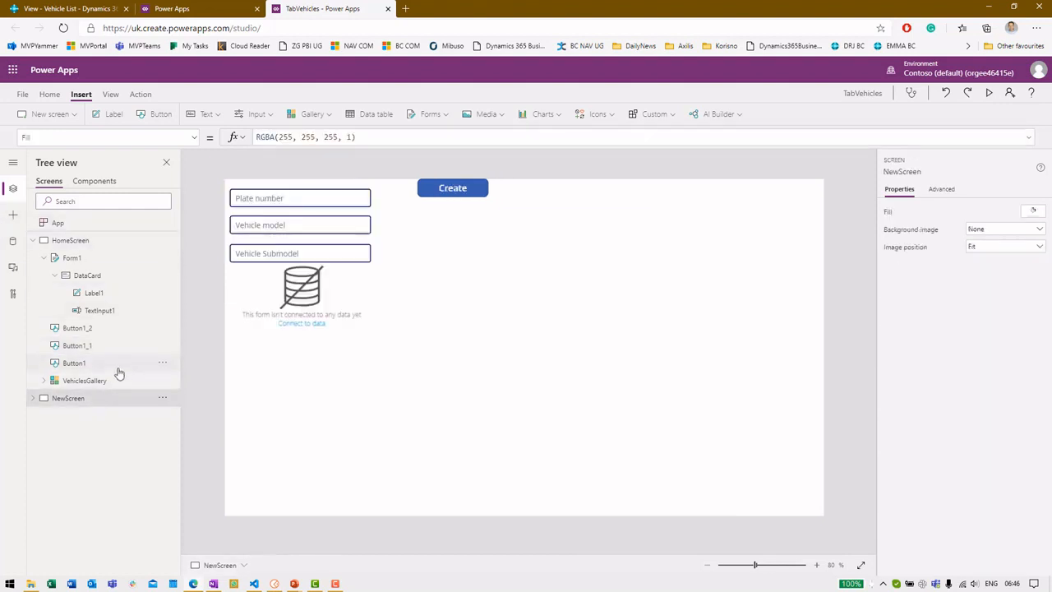
{"action": "left_click", "coordinate": [35, 402]}
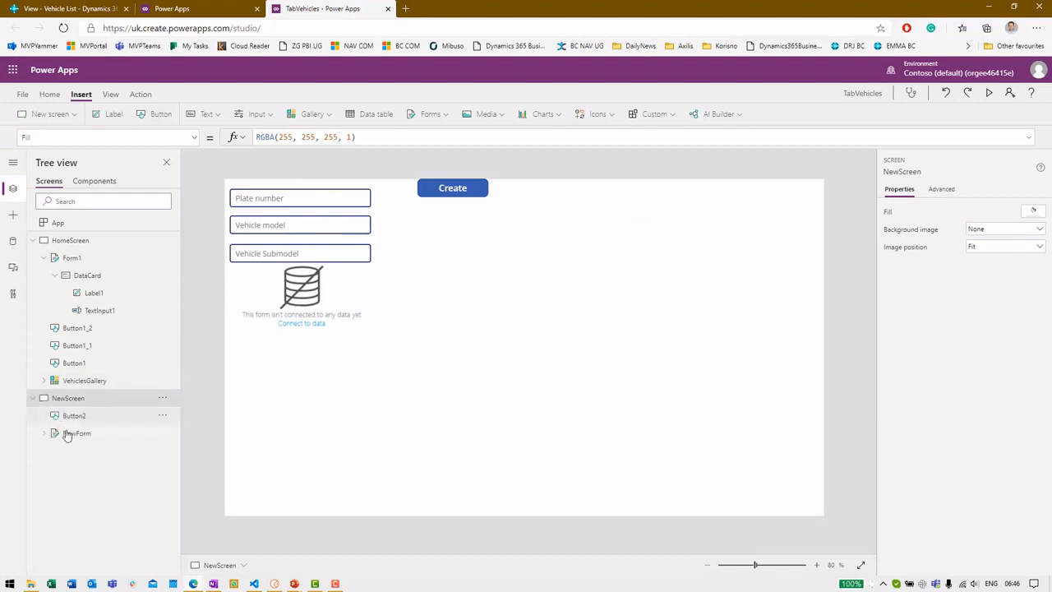
{"action": "left_click", "coordinate": [78, 436]}
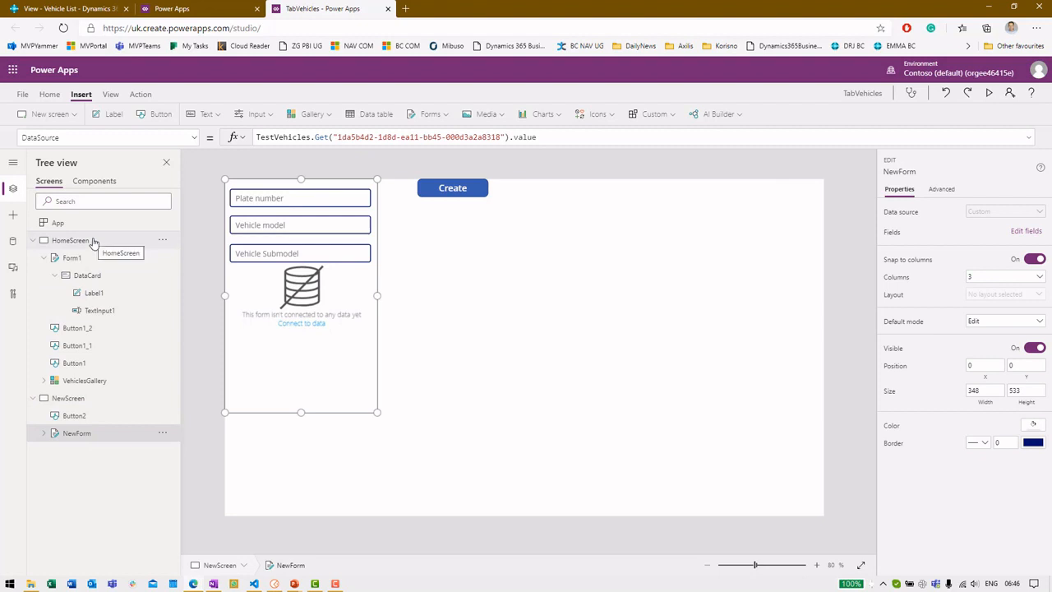
Step: Read the Create button's formula and its company id, then view HomeScreen's New button navigation
{"action": "left_click", "coordinate": [451, 198]}
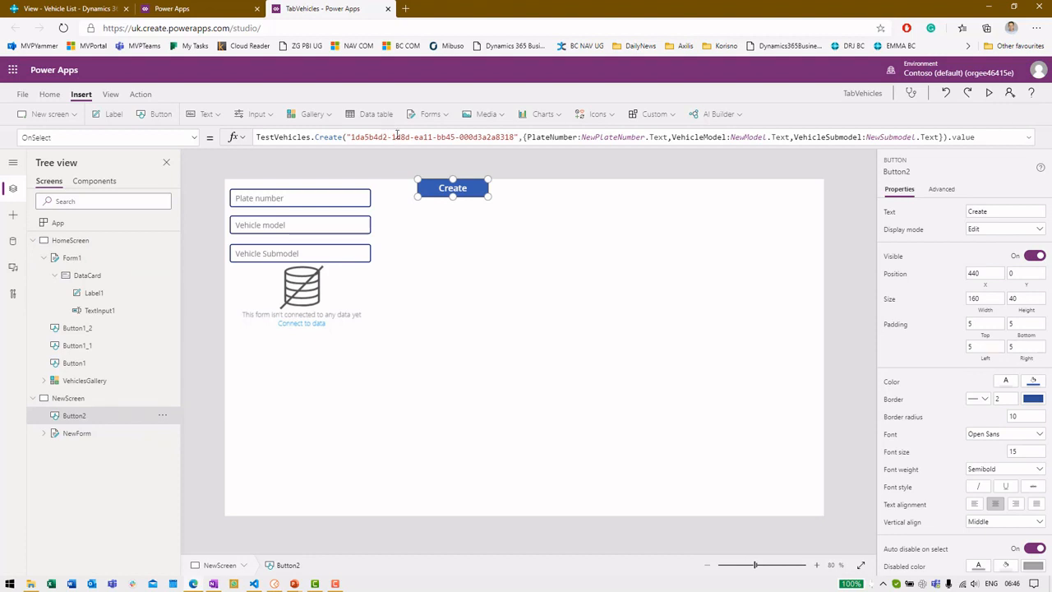
{"action": "left_click_drag", "start_coordinate": [352, 137], "coordinate": [530, 134]}
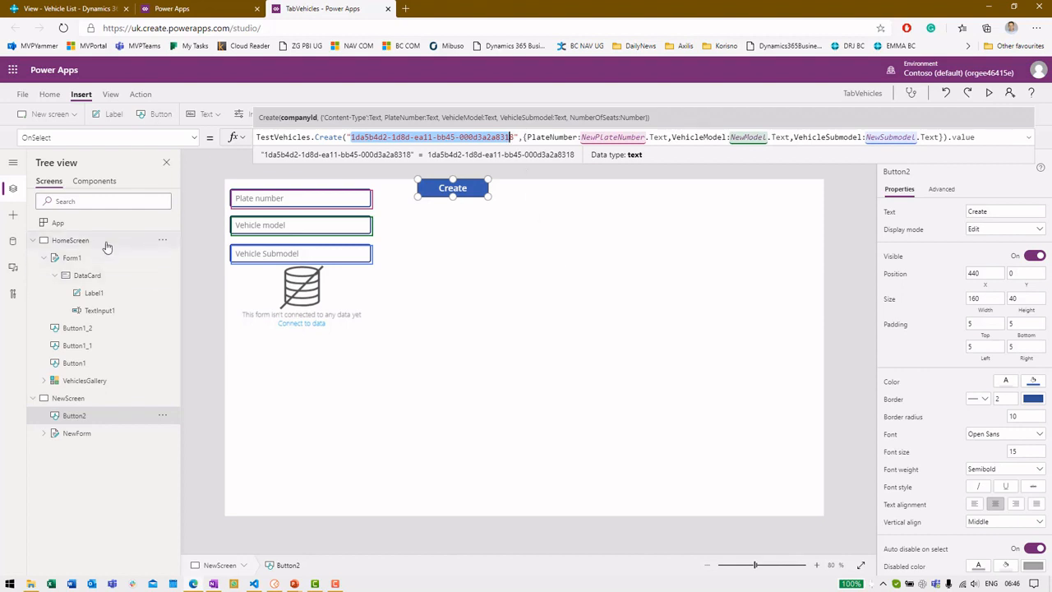
{"action": "left_click", "coordinate": [106, 244]}
{"action": "left_click", "coordinate": [442, 187]}
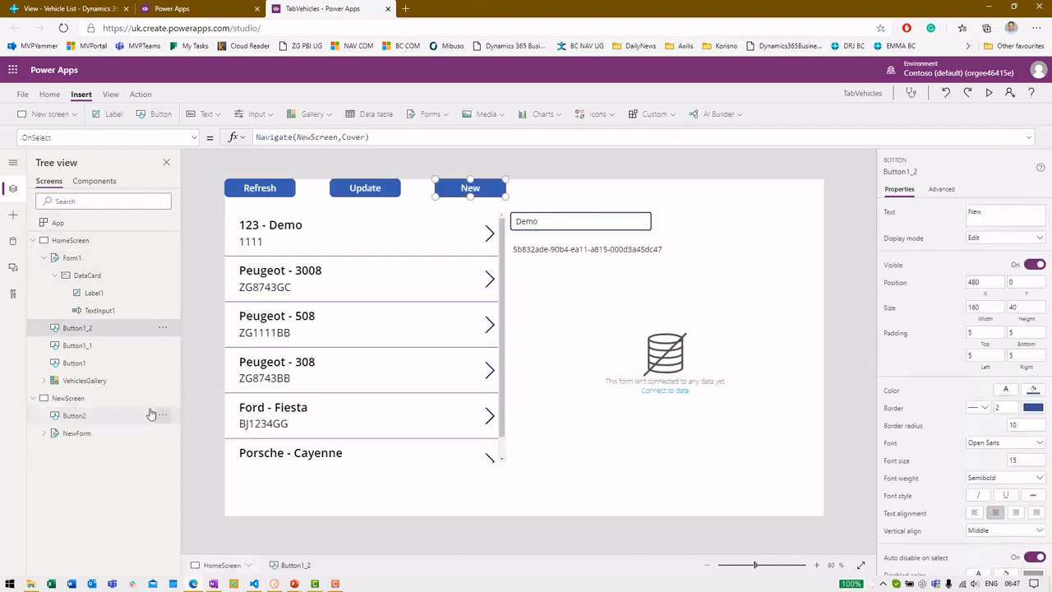
Step: Preview the app, open the new-vehicle form, and enter plate 1234, model Ford, submodel Mustang
{"action": "left_click", "coordinate": [94, 397]}
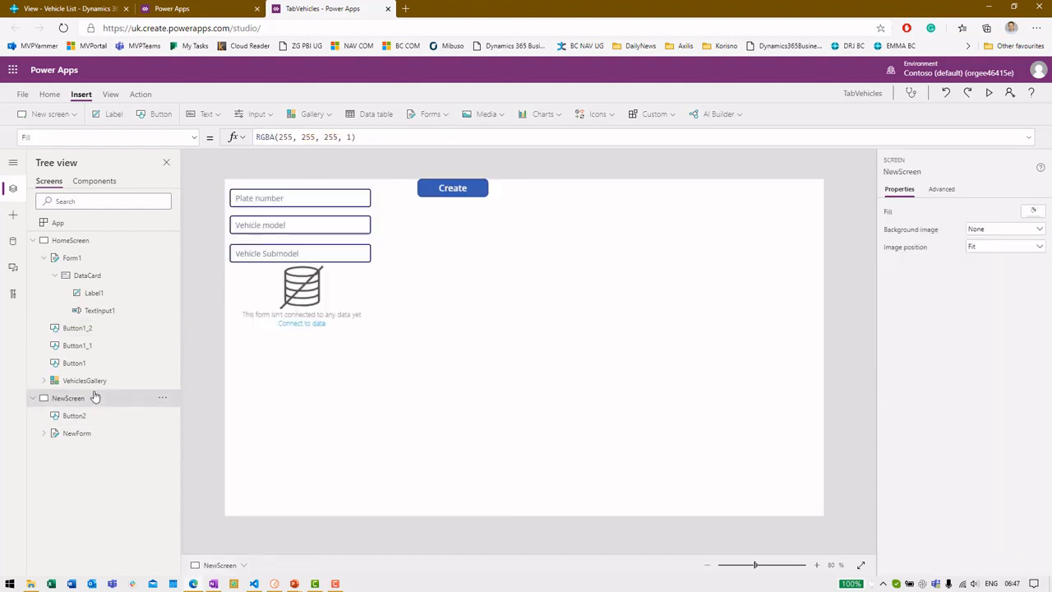
{"action": "left_click", "coordinate": [94, 241]}
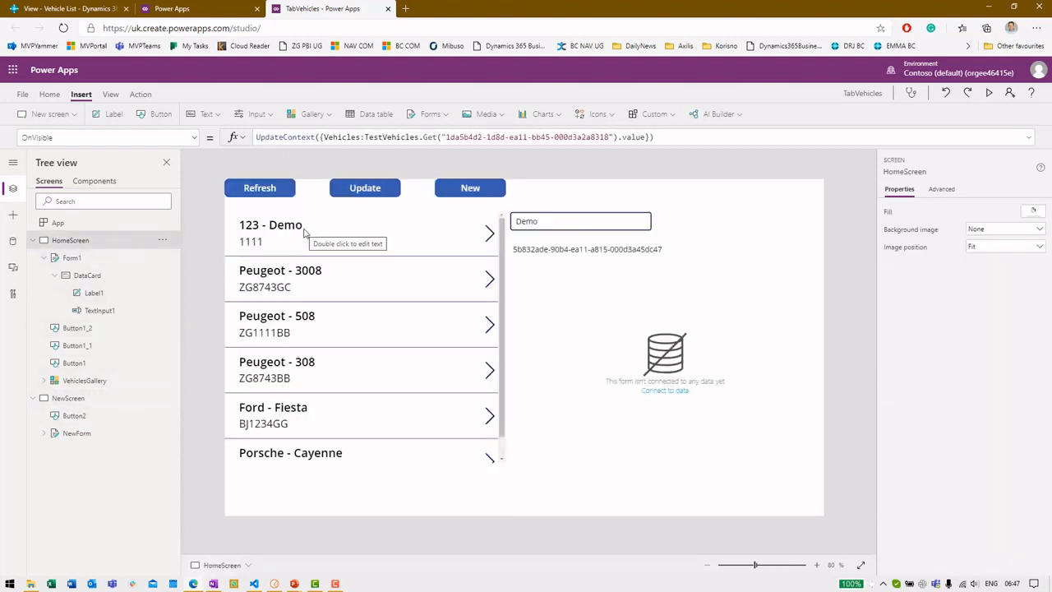
{"action": "key", "text": "F5"}
{"action": "left_click", "coordinate": [472, 77]}
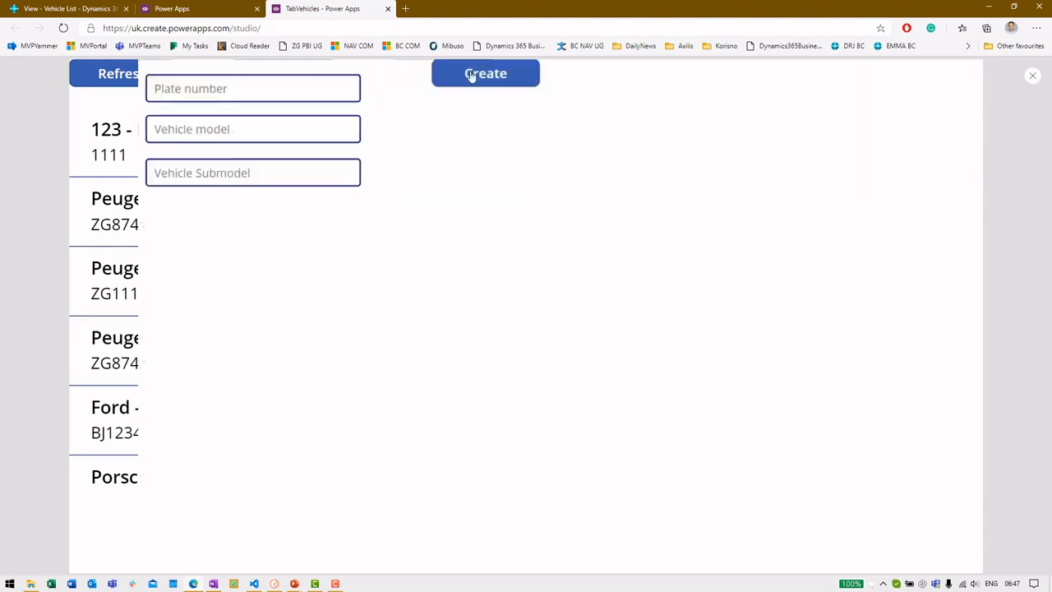
{"action": "left_click", "coordinate": [214, 90]}
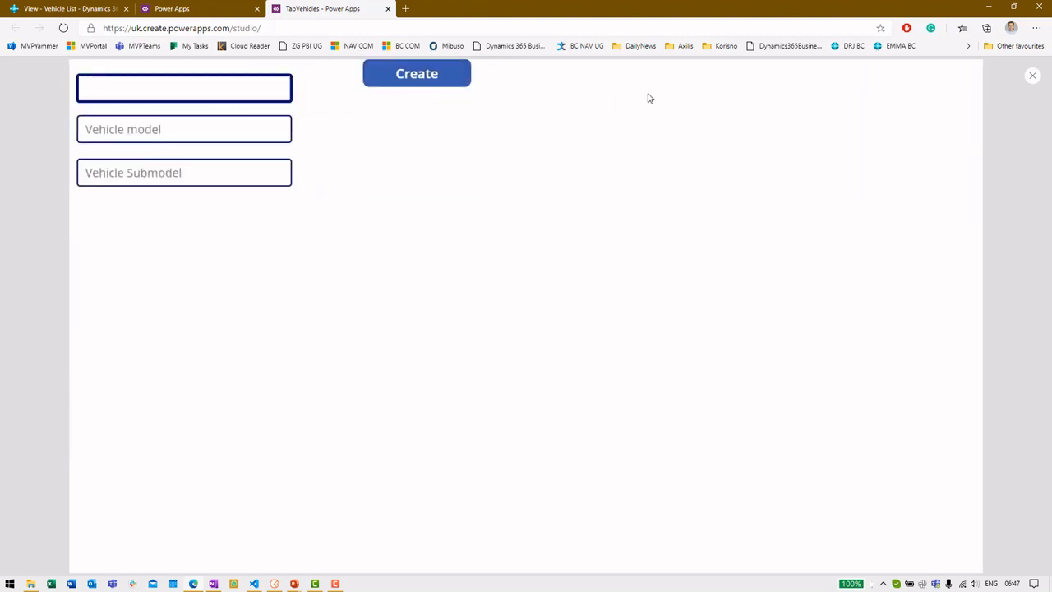
{"action": "type", "text": "1234"}
{"action": "key", "text": "Tab"}
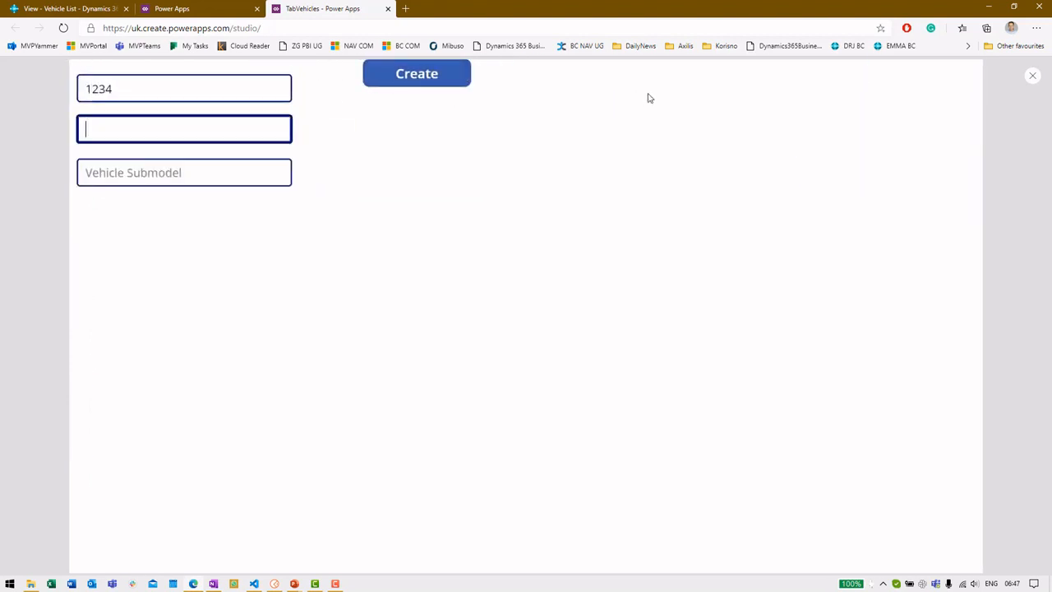
{"action": "type", "text": "Ford"}
{"action": "key", "text": "Tab"}
{"action": "type", "text": "Mustang"}
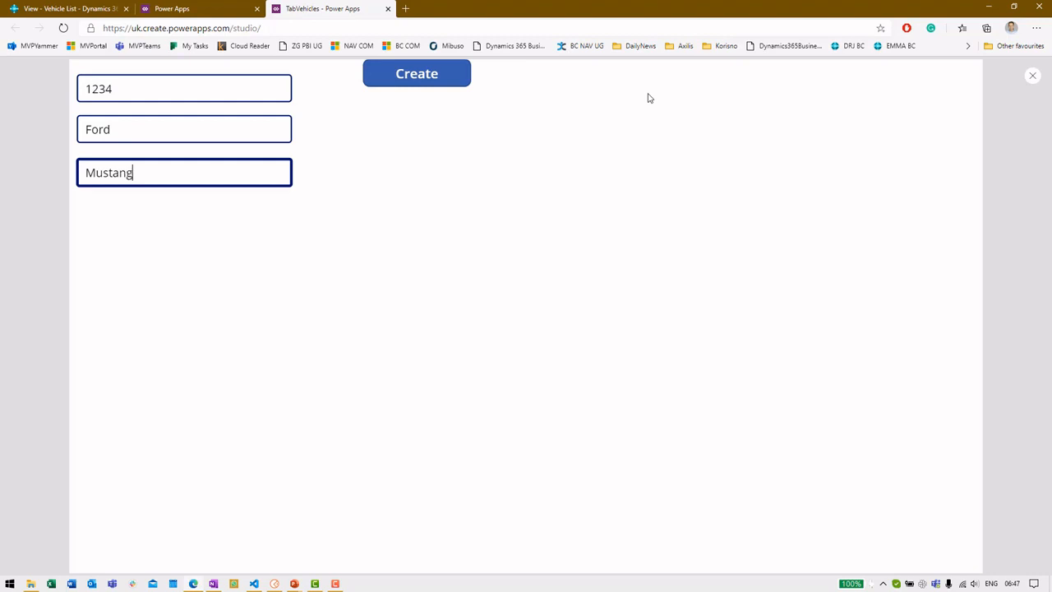
Step: Create the 1234 Ford Mustang vehicle and find it in Business Central's Vehicle List
{"action": "left_click", "coordinate": [420, 79]}
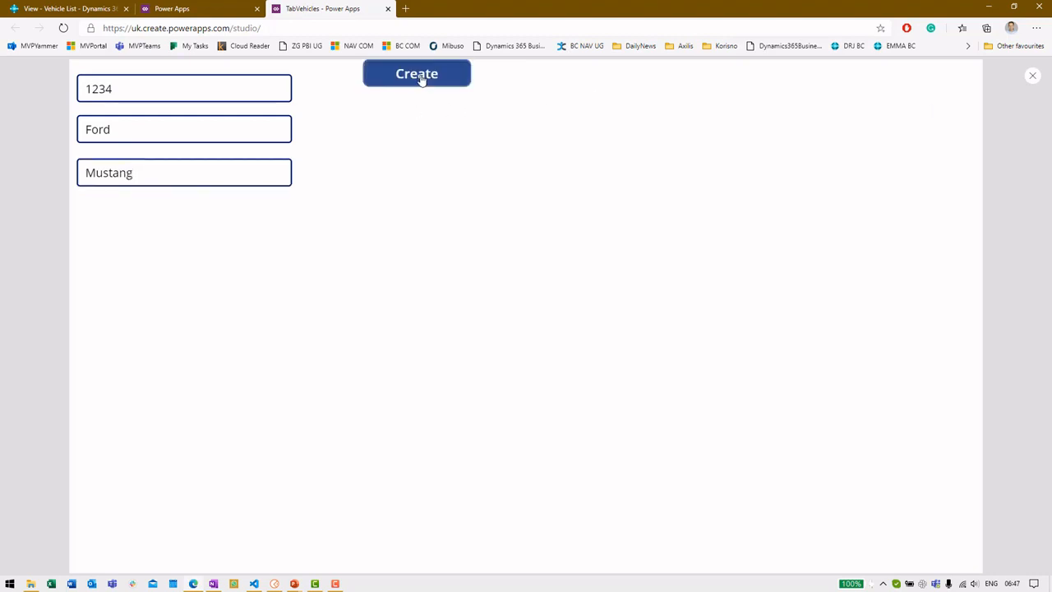
{"action": "left_click", "coordinate": [64, 6]}
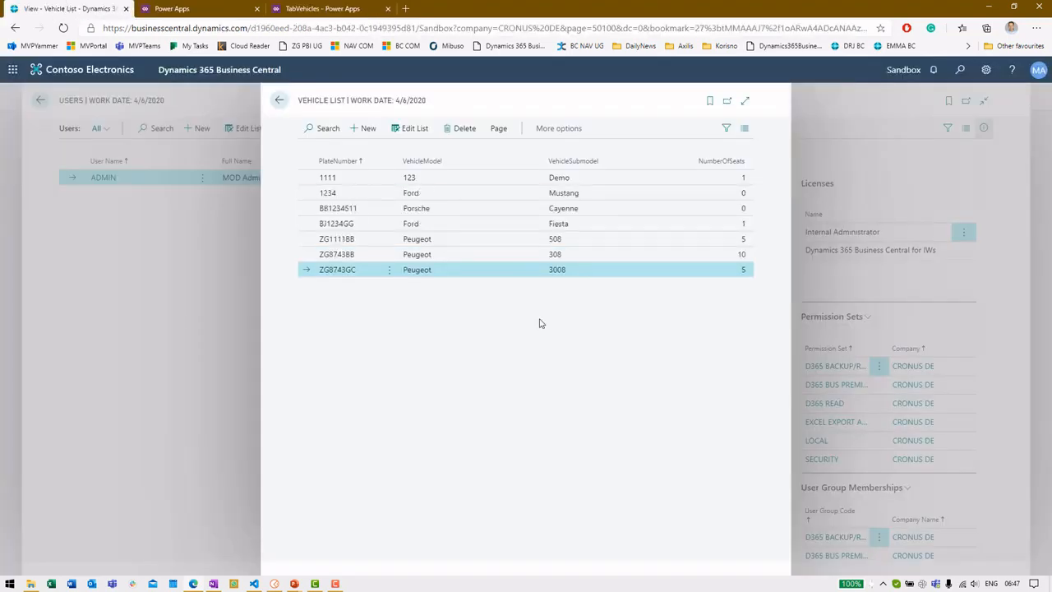
{"action": "left_click", "coordinate": [554, 196]}
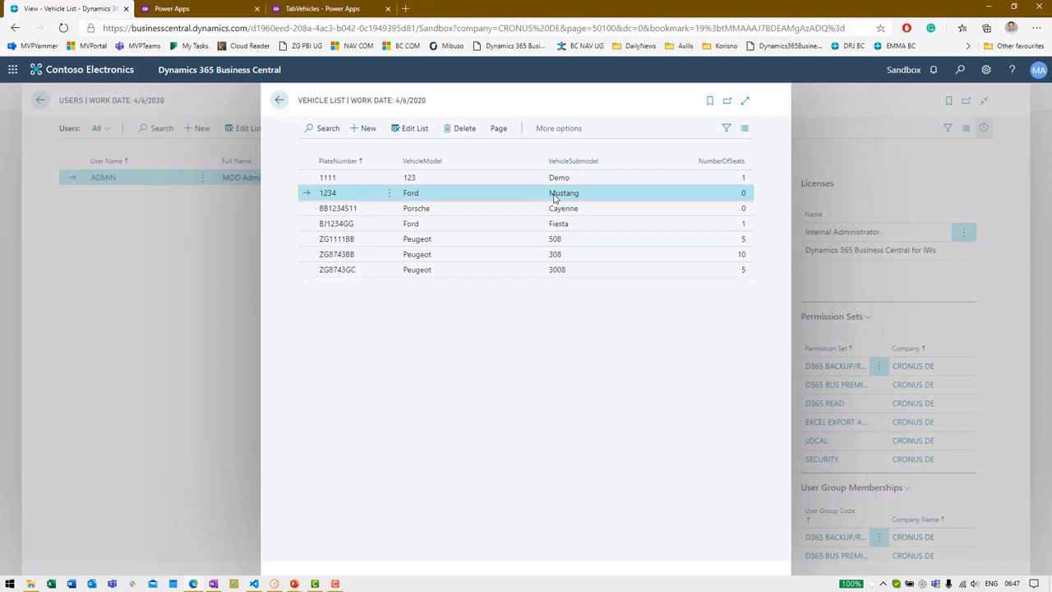
Step: Close the preview, dismiss the tip, and view HomeScreen's gallery now listing Ford - Mustang 1234
{"action": "left_click", "coordinate": [310, 8]}
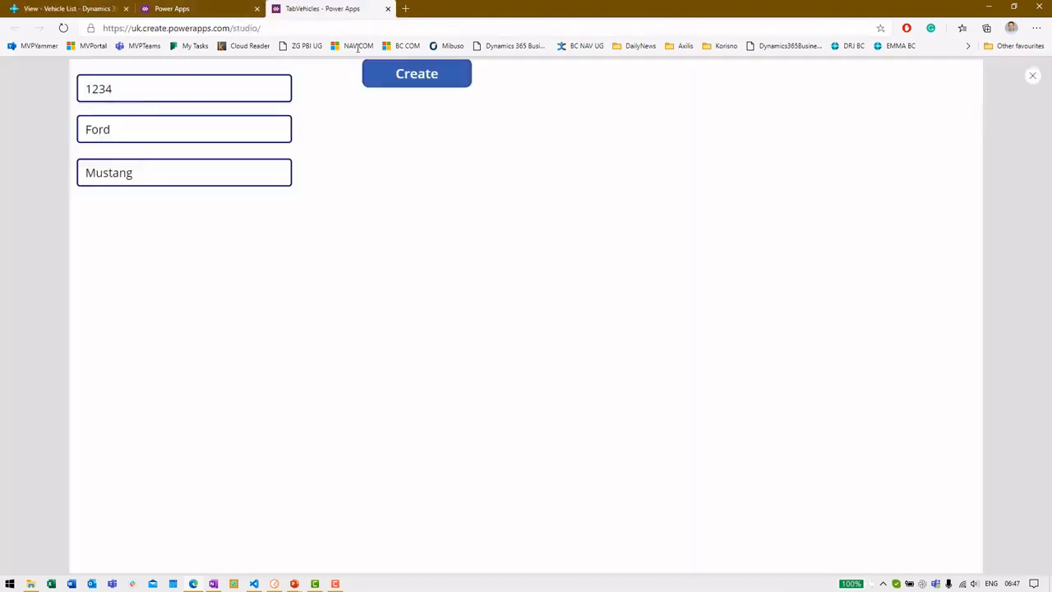
{"action": "left_click", "coordinate": [1031, 77]}
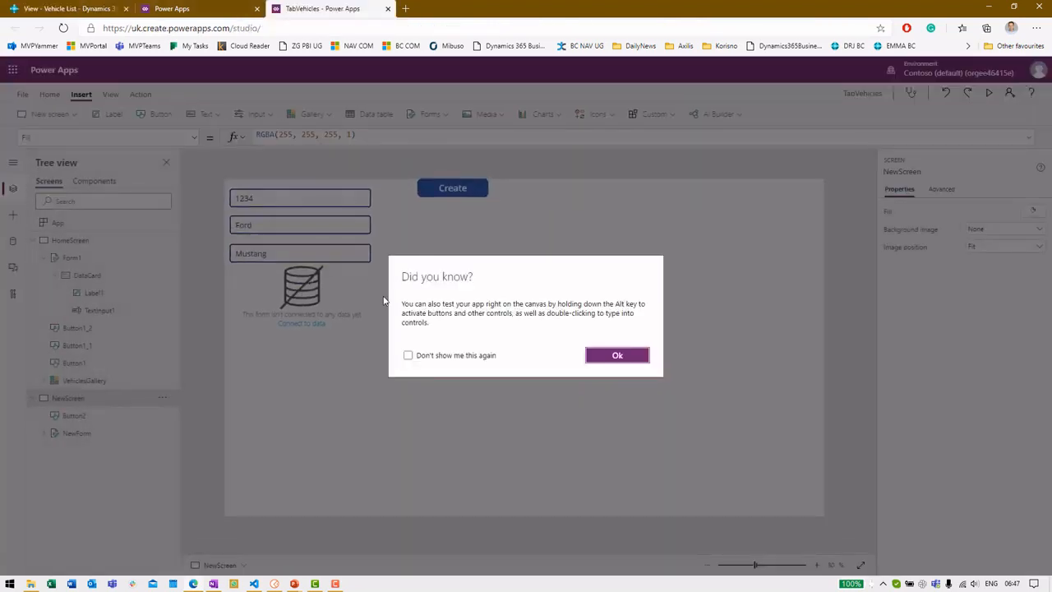
{"action": "left_click", "coordinate": [627, 355]}
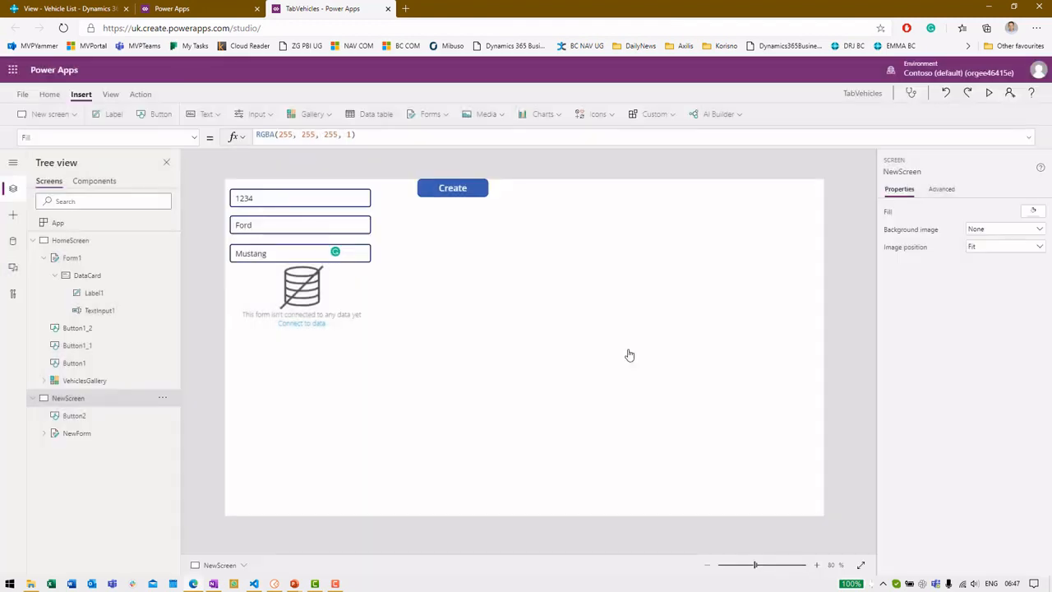
{"action": "left_click", "coordinate": [59, 239]}
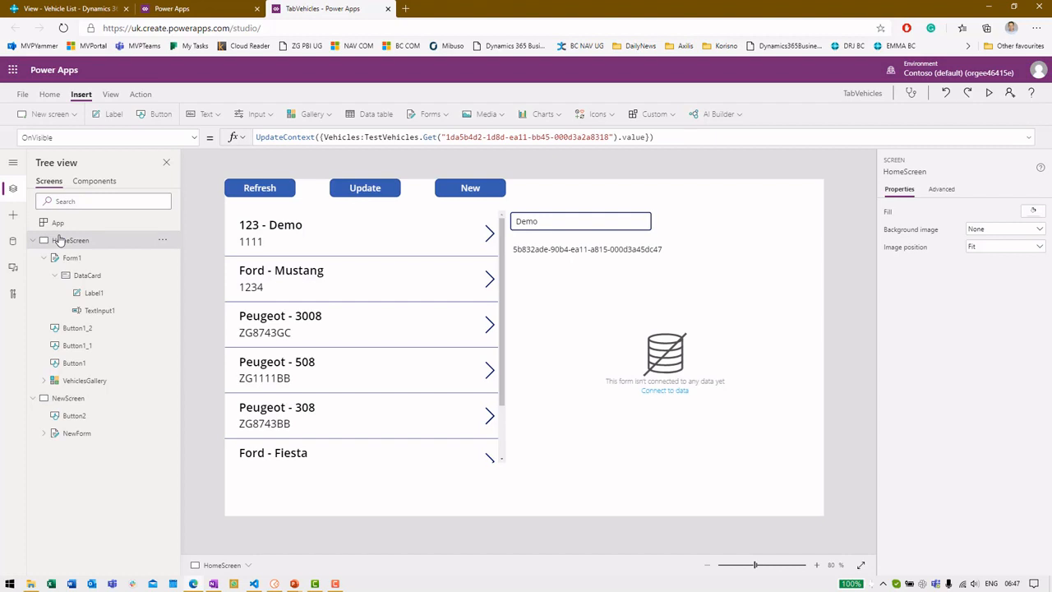
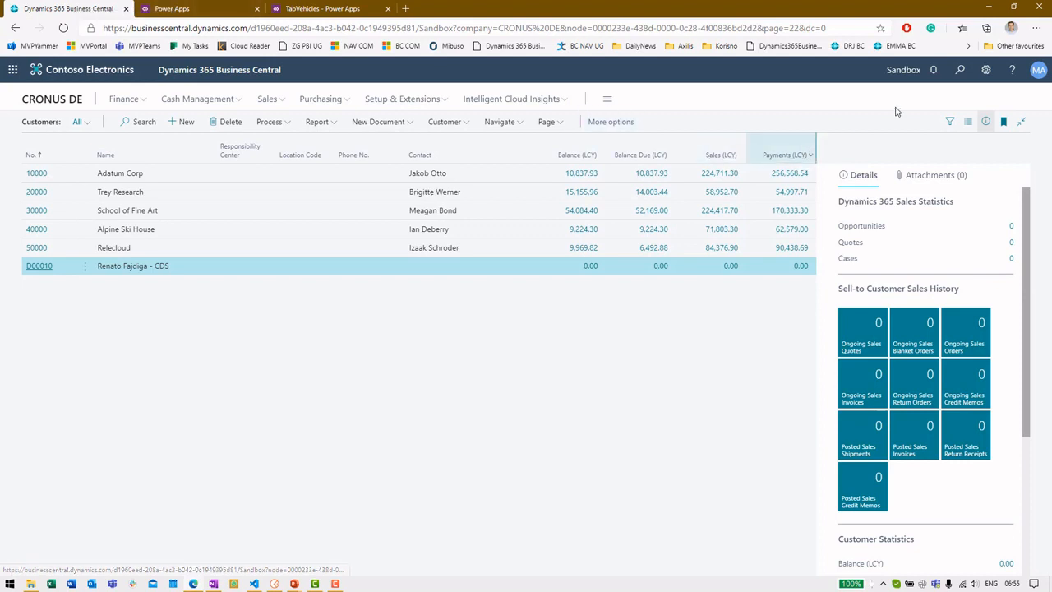
{"action": "left_click", "coordinate": [962, 76]}
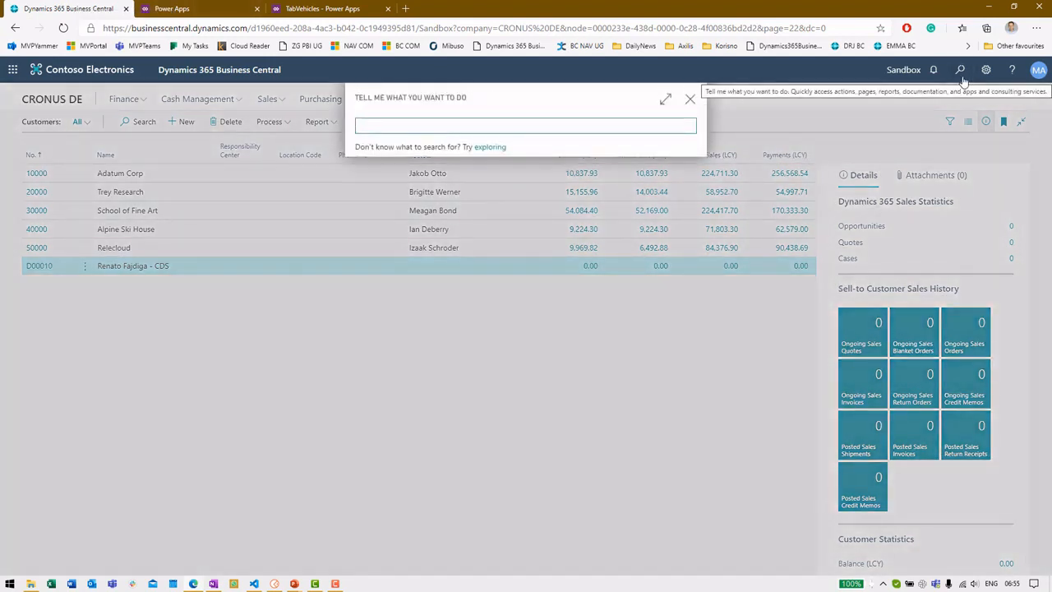
{"action": "type", "text": "as"}
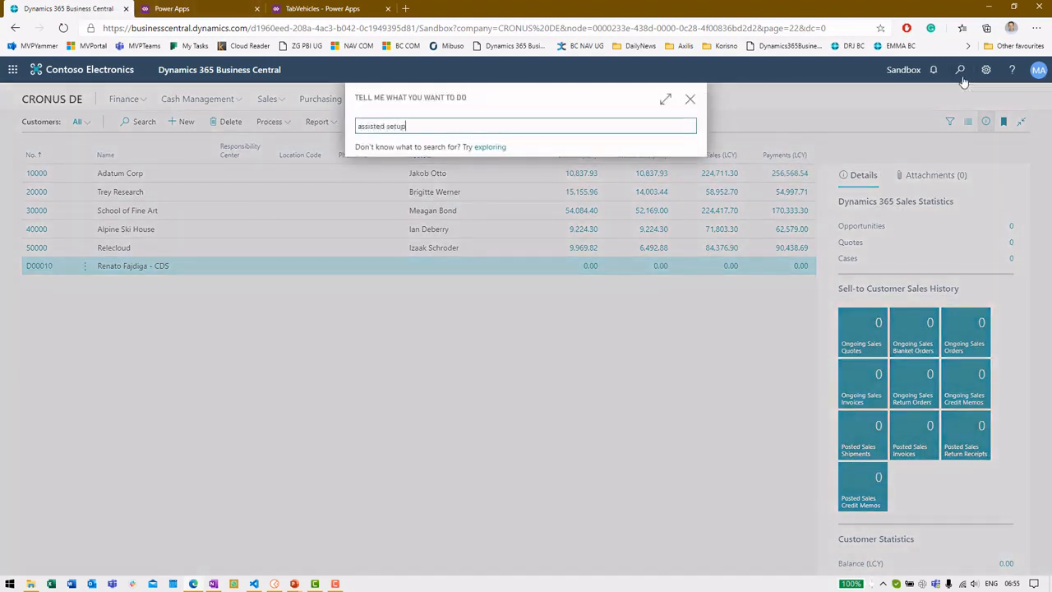
{"action": "type", "text": "sisted setup"}
{"action": "left_click", "coordinate": [483, 184]}
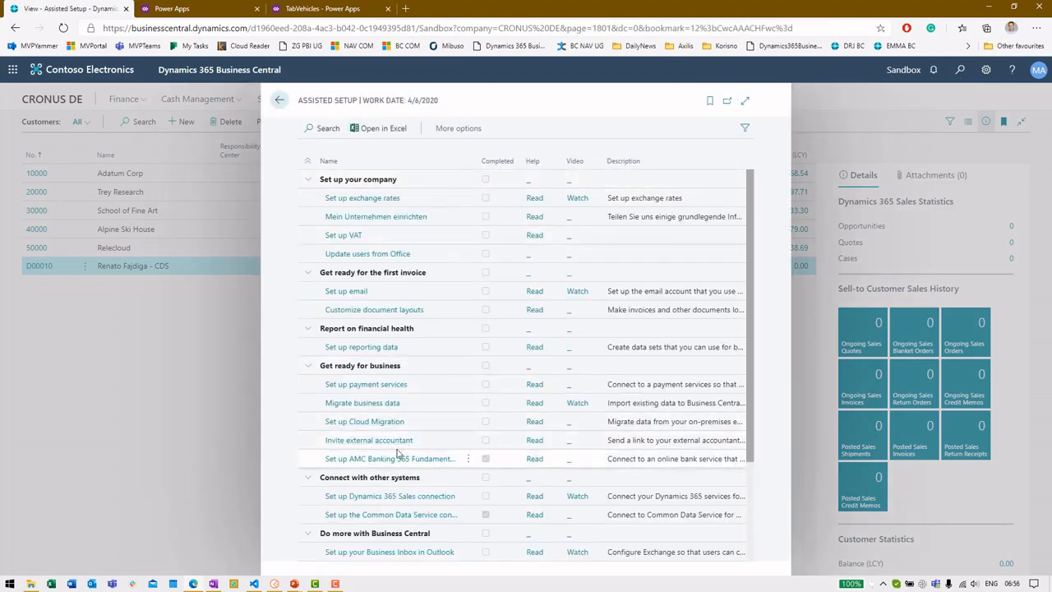
{"action": "scroll", "coordinate": [404, 443], "scroll_direction": "down", "scroll_amount": 2}
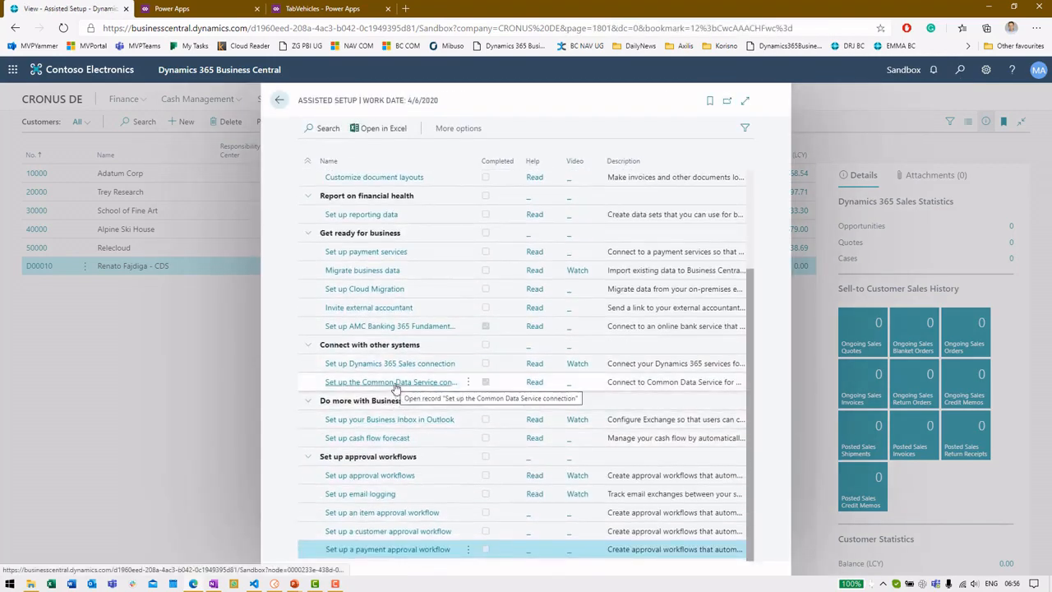
{"action": "left_click", "coordinate": [404, 385]}
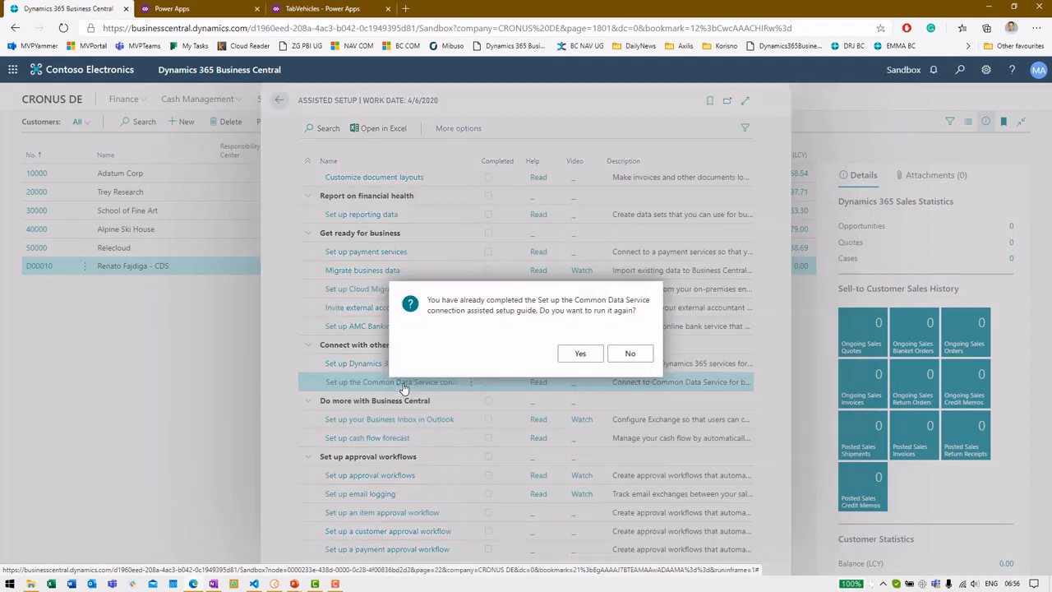
{"action": "left_click", "coordinate": [627, 354]}
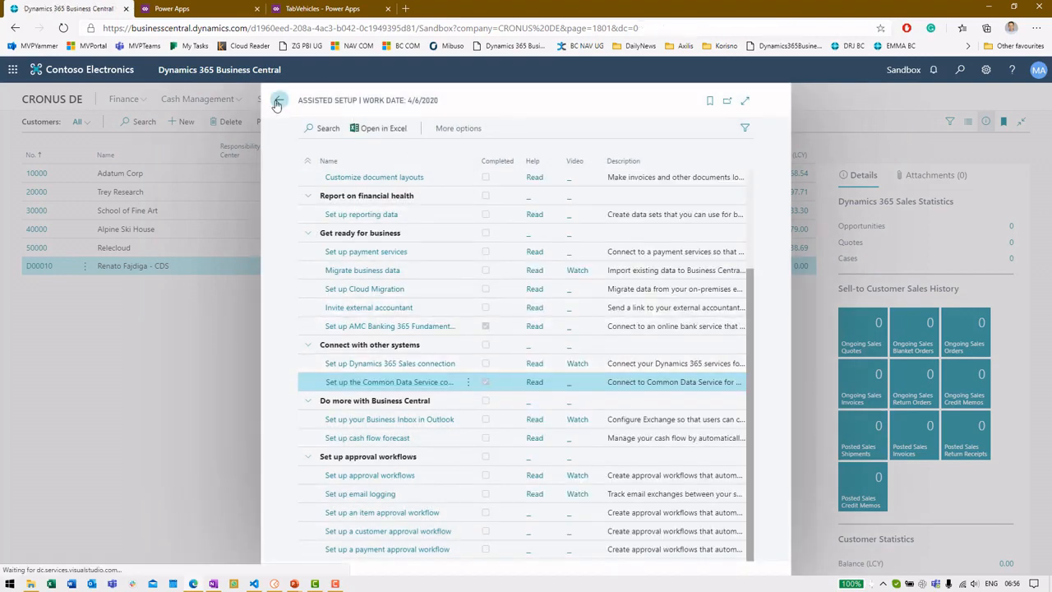
{"action": "left_click", "coordinate": [279, 102]}
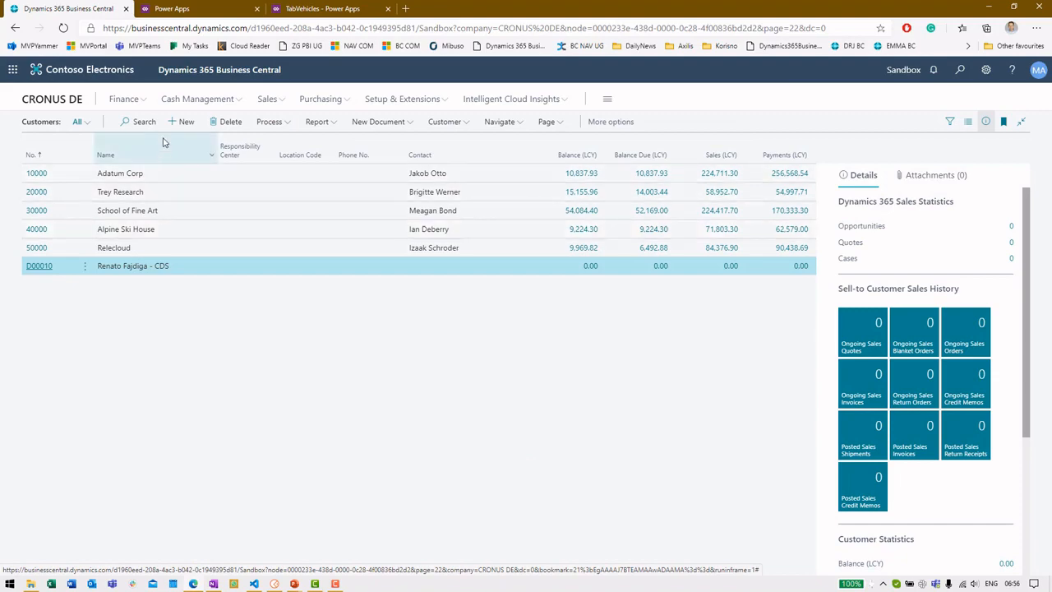
Step: Create customer Webinar Customer from the Business-to-Business template and open its Common Data Service actions
{"action": "left_click", "coordinate": [184, 121]}
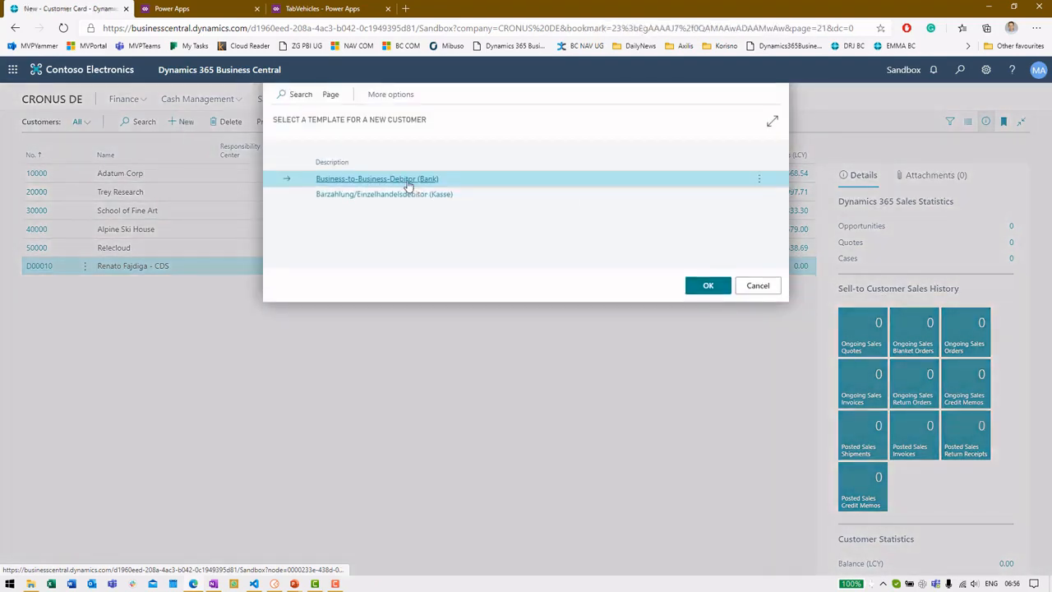
{"action": "left_click", "coordinate": [409, 181]}
{"action": "left_click", "coordinate": [278, 227]}
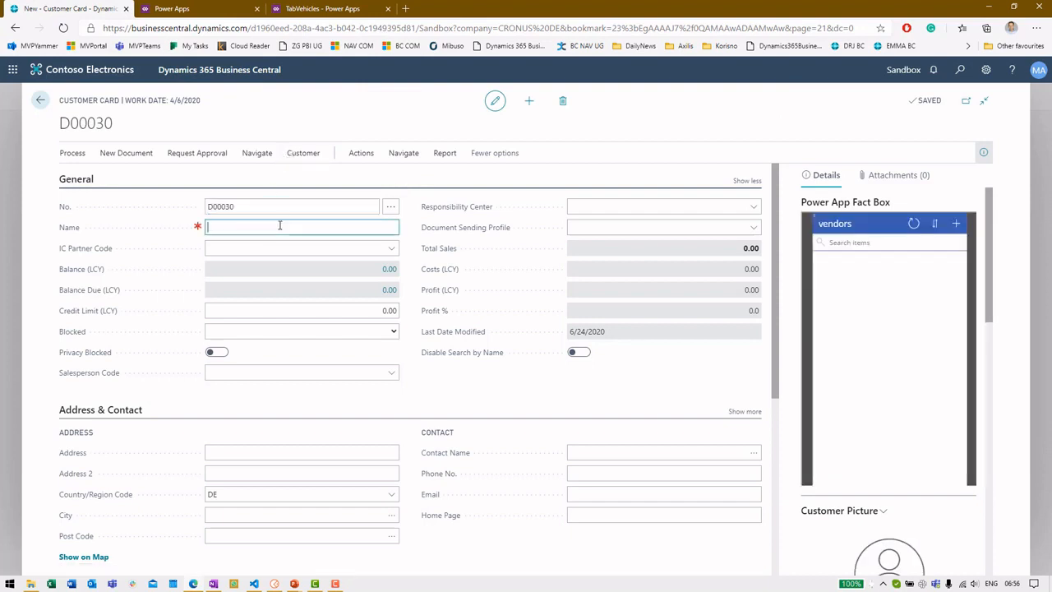
{"action": "type", "text": "Webinar Custo"}
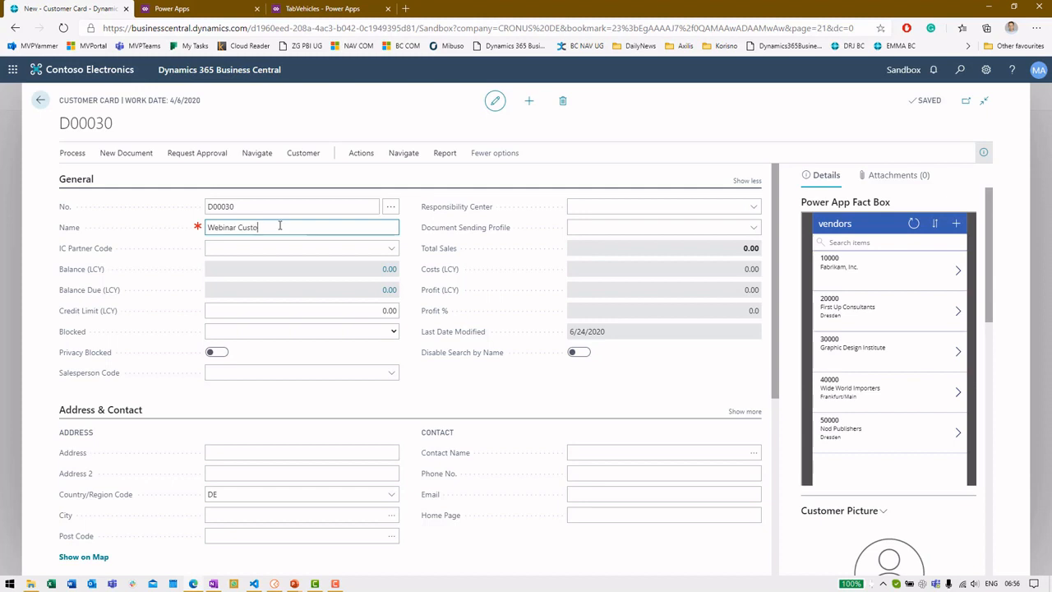
{"action": "key", "text": "Tab"}
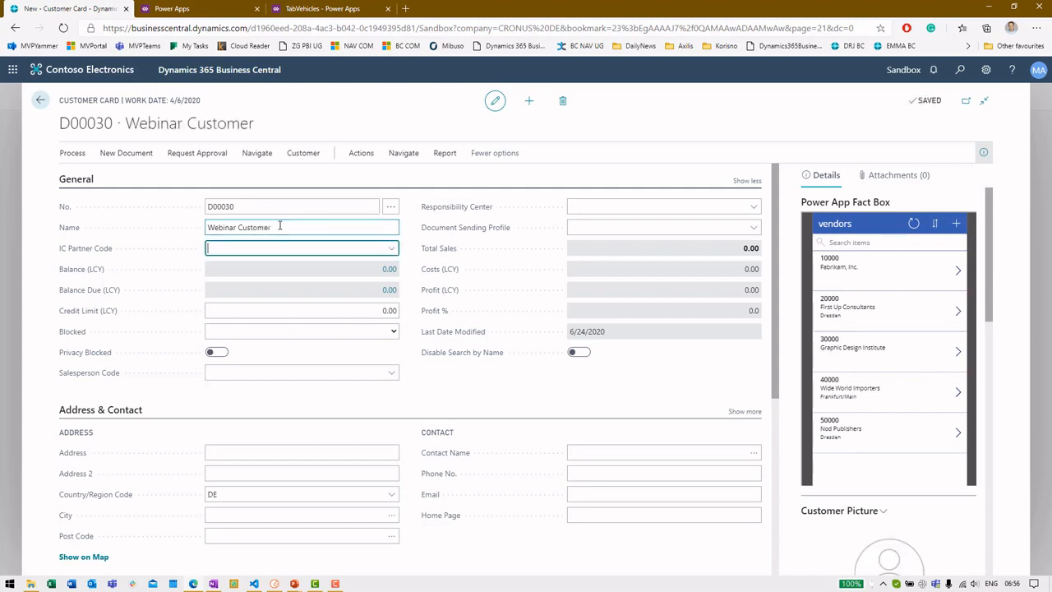
{"action": "left_click", "coordinate": [407, 156]}
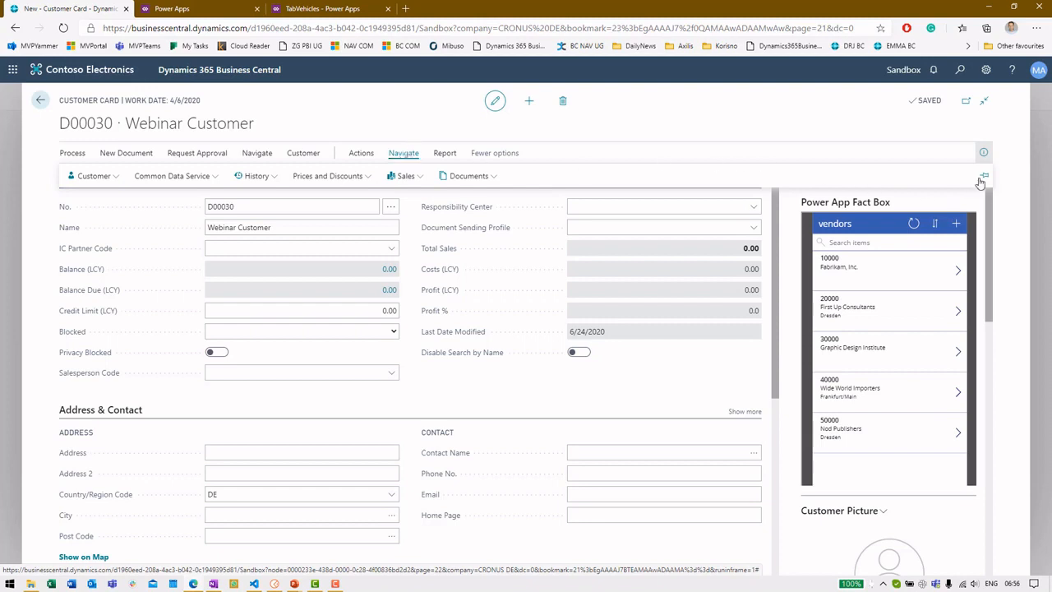
{"action": "left_click", "coordinate": [171, 177]}
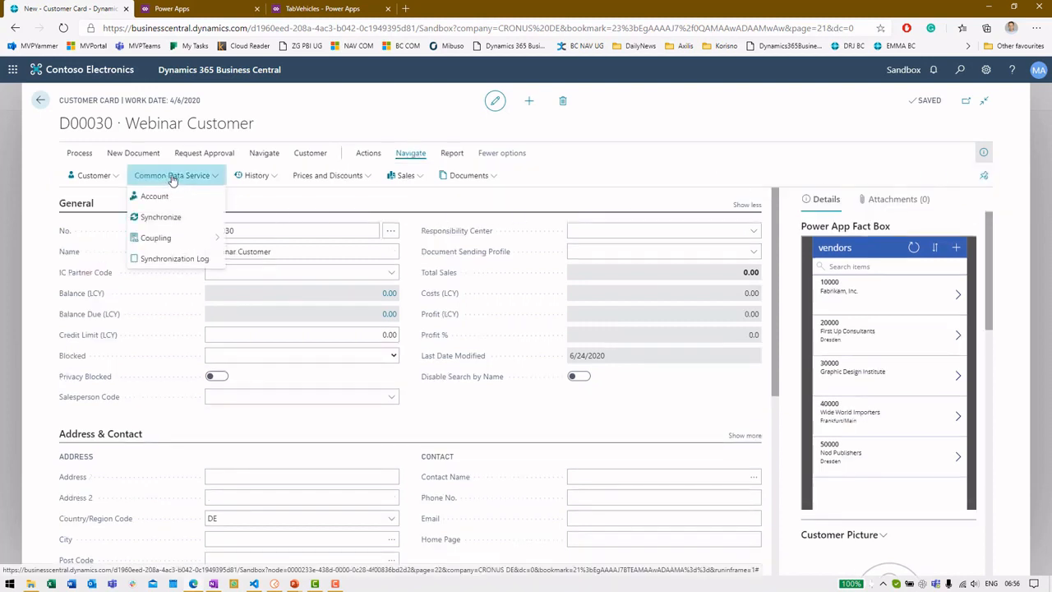
Step: Set up coupling for Webinar Customer with Create New on, so a new Common Data Service account is made
{"action": "left_click", "coordinate": [185, 236]}
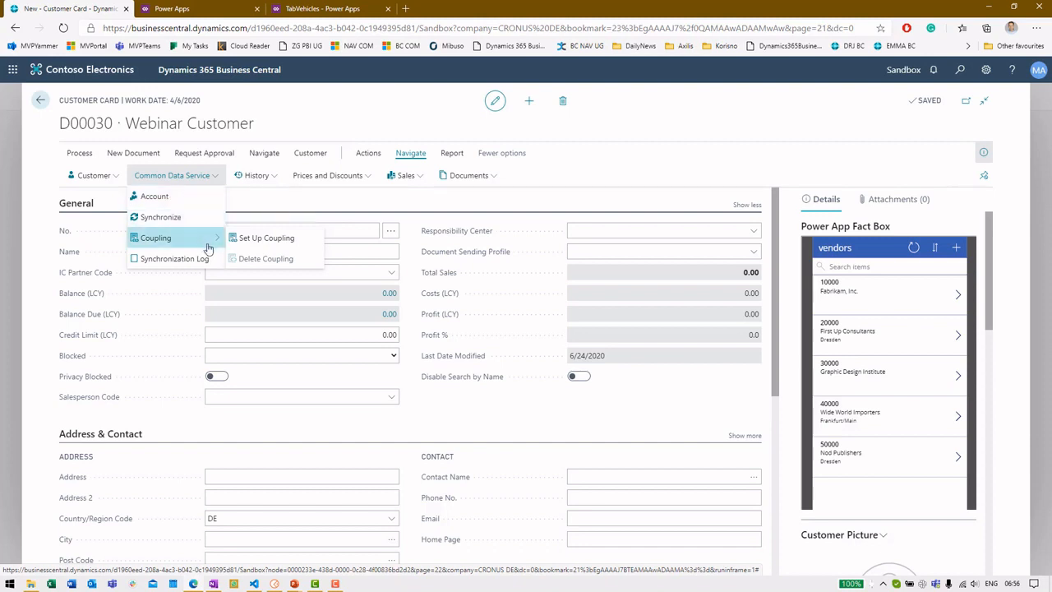
{"action": "left_click", "coordinate": [268, 239]}
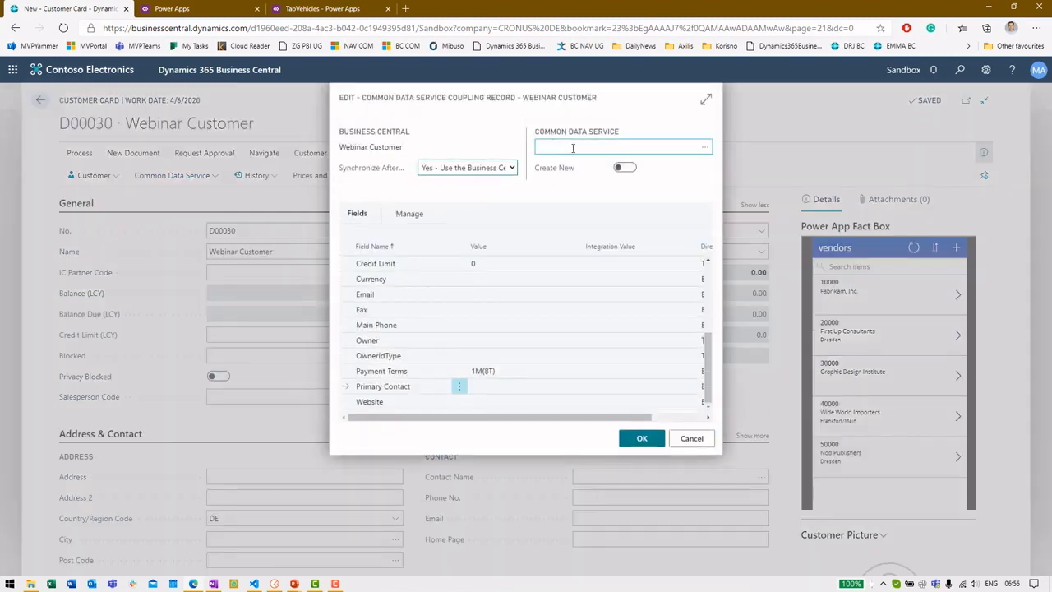
{"action": "left_click", "coordinate": [706, 100]}
{"action": "scroll", "coordinate": [649, 281], "scroll_direction": "up", "scroll_amount": 3}
{"action": "scroll", "coordinate": [650, 279], "scroll_direction": "down", "scroll_amount": 3}
{"action": "scroll", "coordinate": [688, 282], "scroll_direction": "up", "scroll_amount": 5}
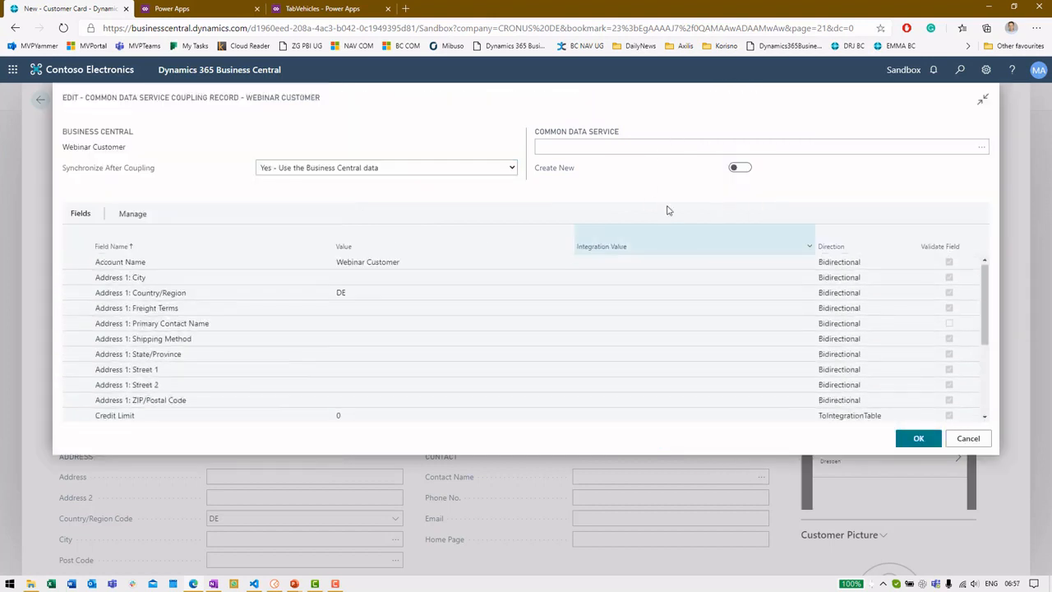
{"action": "left_click", "coordinate": [975, 148]}
{"action": "left_click", "coordinate": [982, 148]}
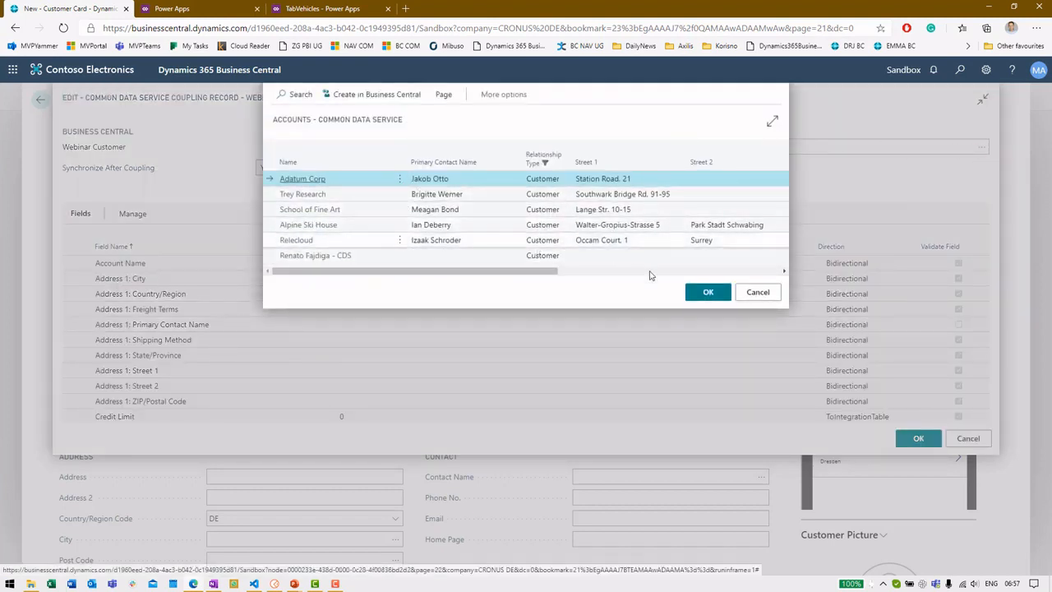
{"action": "left_click", "coordinate": [754, 297]}
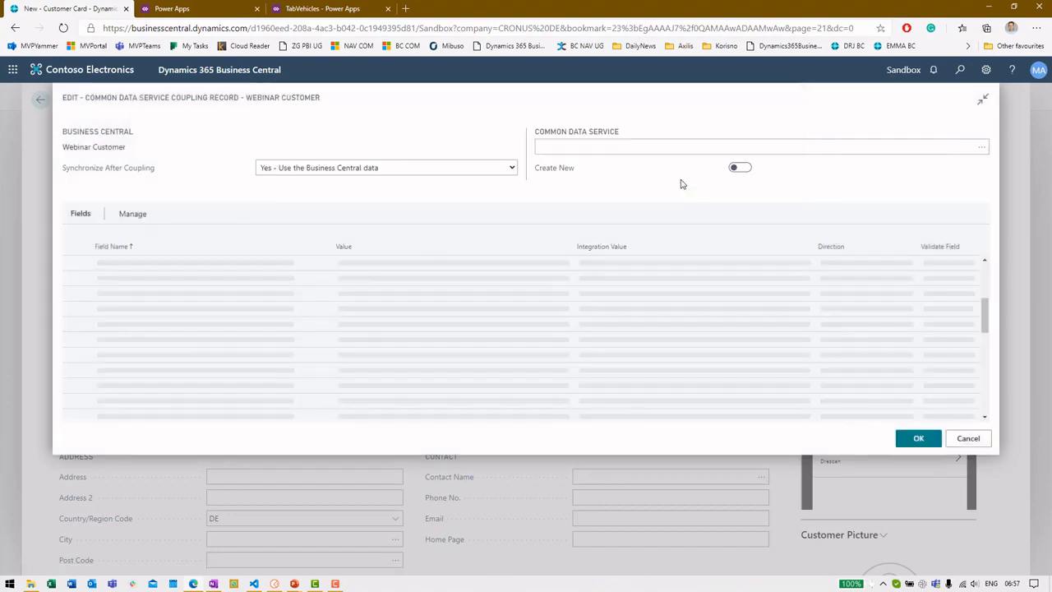
{"action": "left_click", "coordinate": [741, 169]}
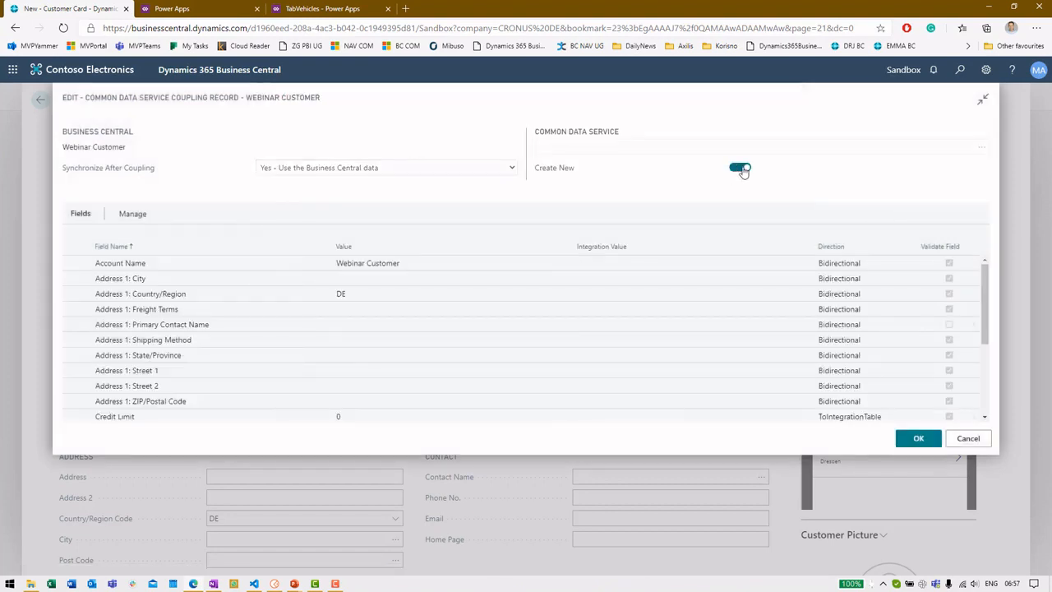
{"action": "left_click", "coordinate": [918, 438]}
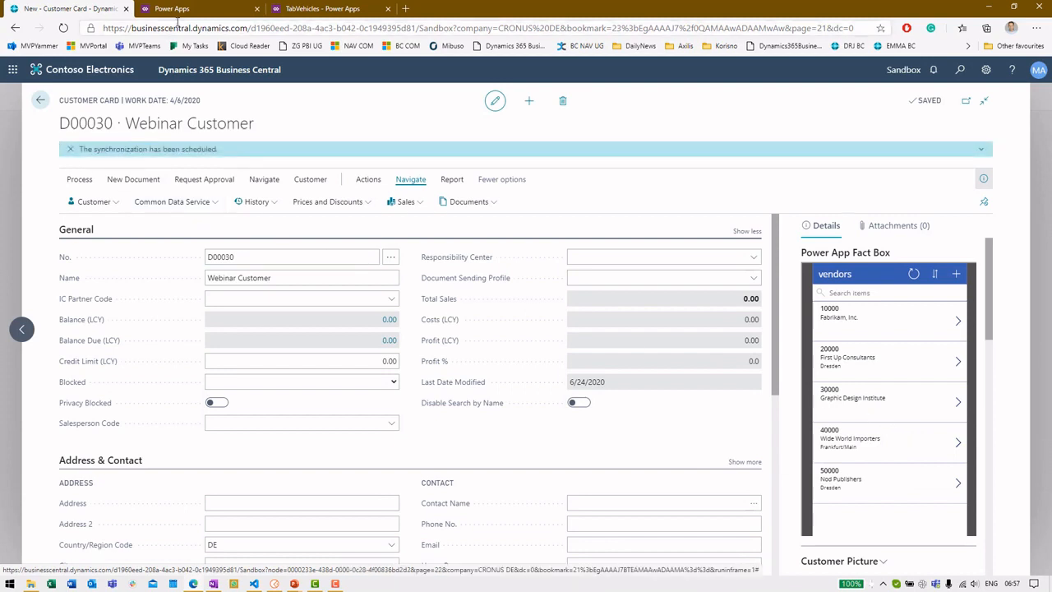
Step: Show the All Accounts view of the Account entity's data and find the Webinar Customer record
{"action": "left_click", "coordinate": [181, 10]}
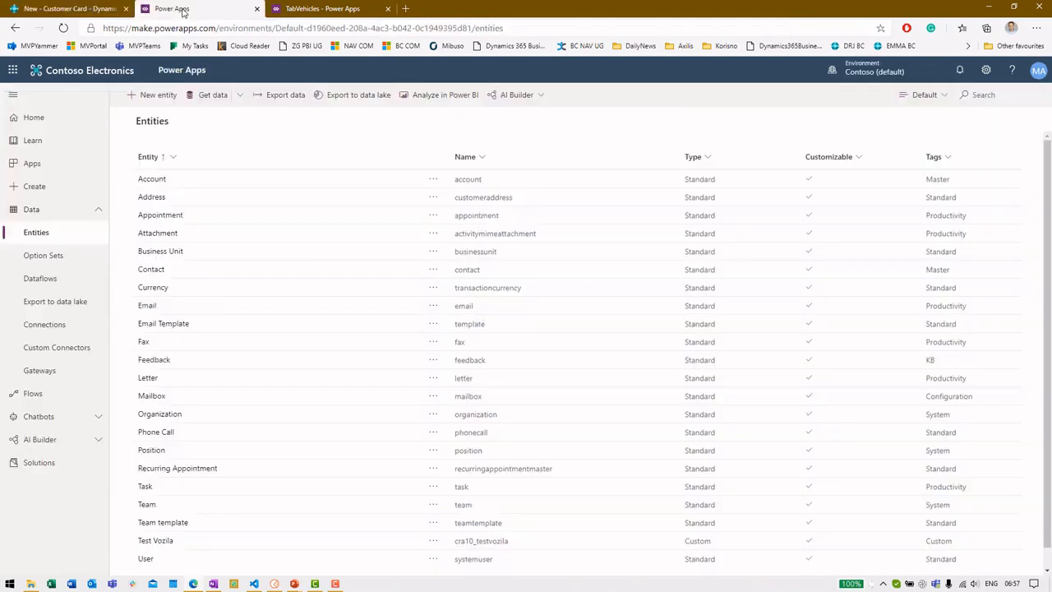
{"action": "left_click", "coordinate": [158, 180]}
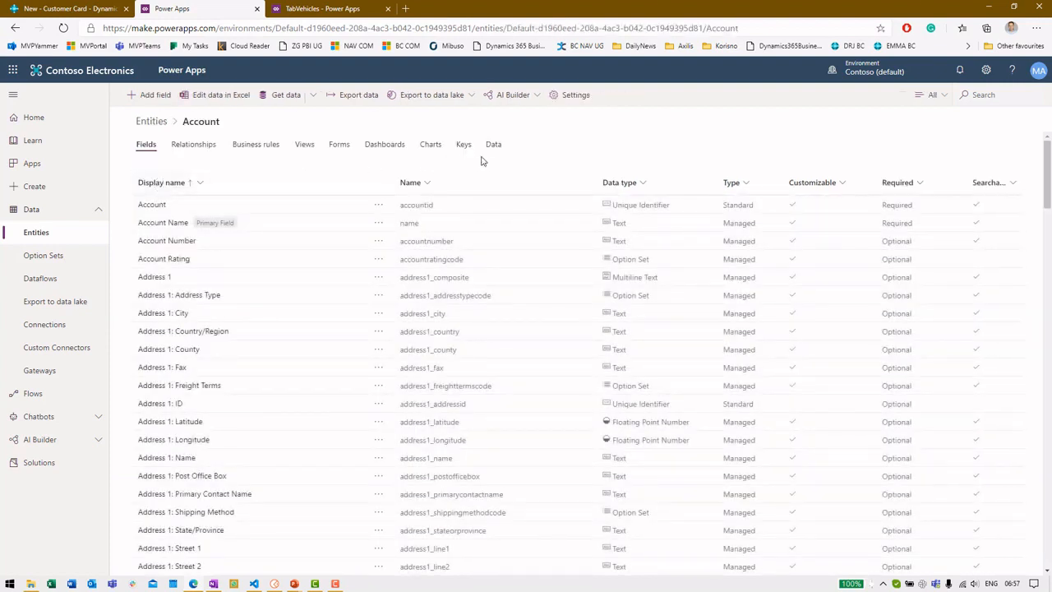
{"action": "left_click", "coordinate": [494, 146]}
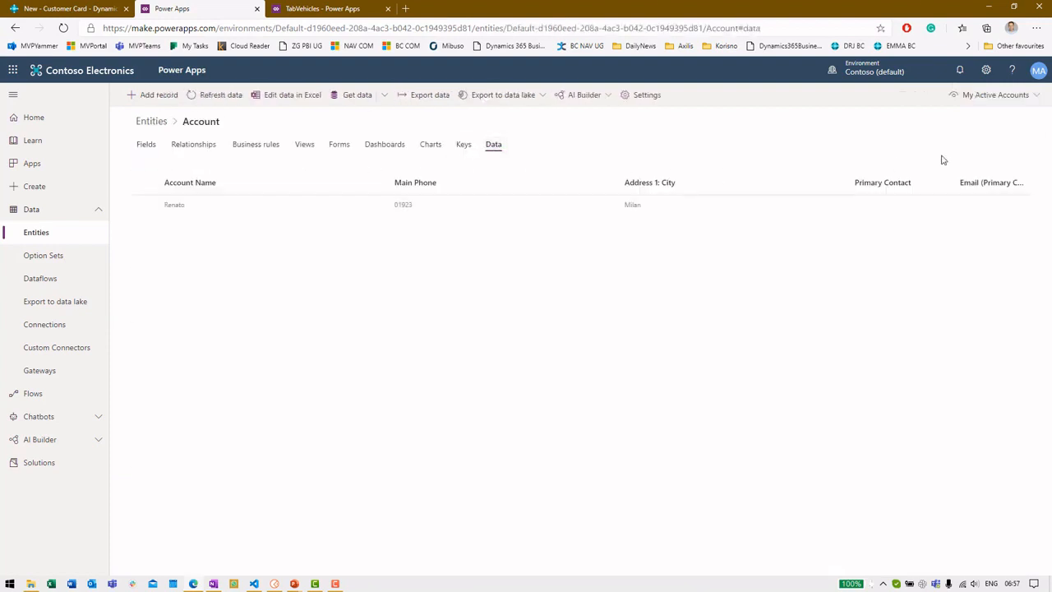
{"action": "left_click", "coordinate": [980, 98]}
{"action": "left_click", "coordinate": [882, 295]}
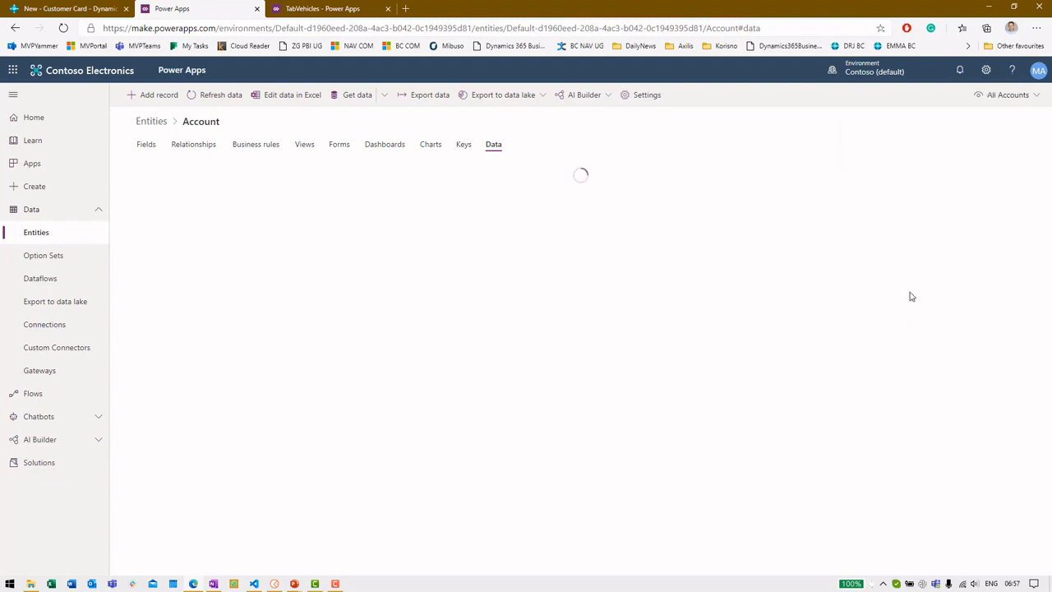
{"action": "left_click", "coordinate": [245, 447]}
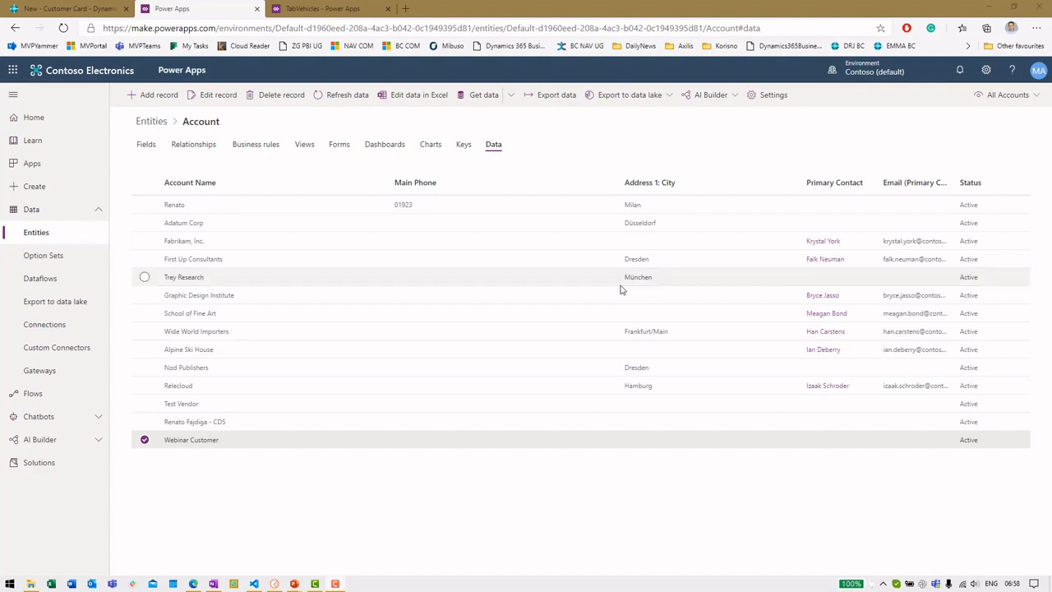
{"action": "left_click", "coordinate": [49, 244]}
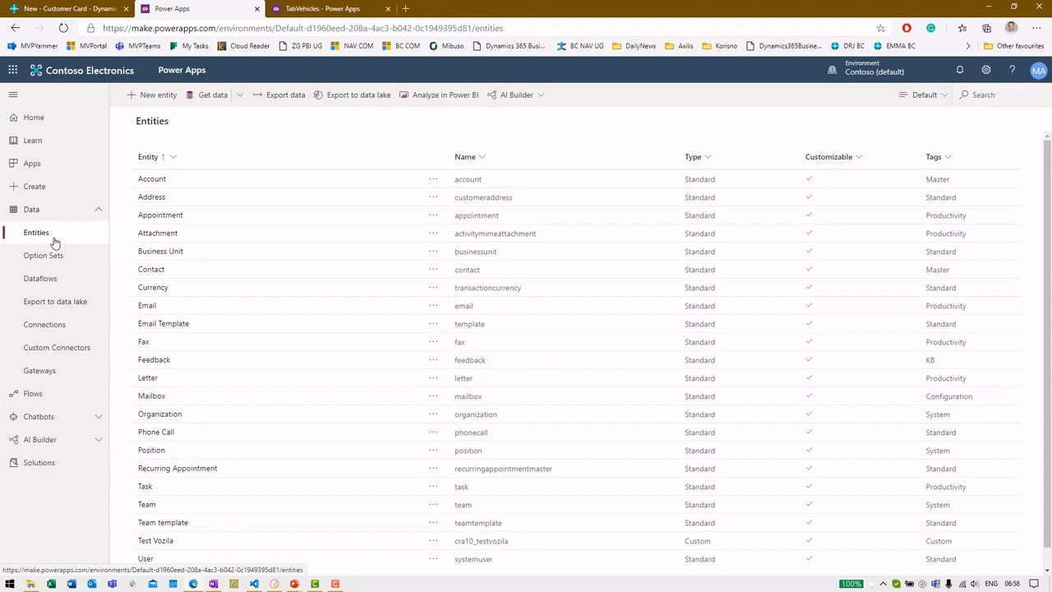
Step: Start a Get data import with OData as the source, then go back to Business Central
{"action": "left_click", "coordinate": [240, 100]}
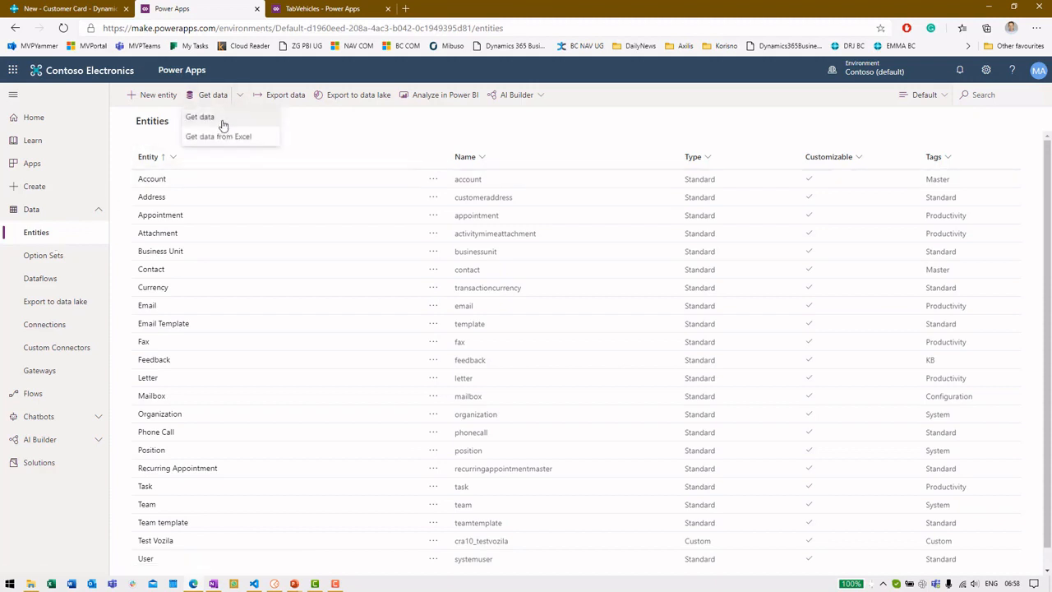
{"action": "left_click", "coordinate": [222, 121]}
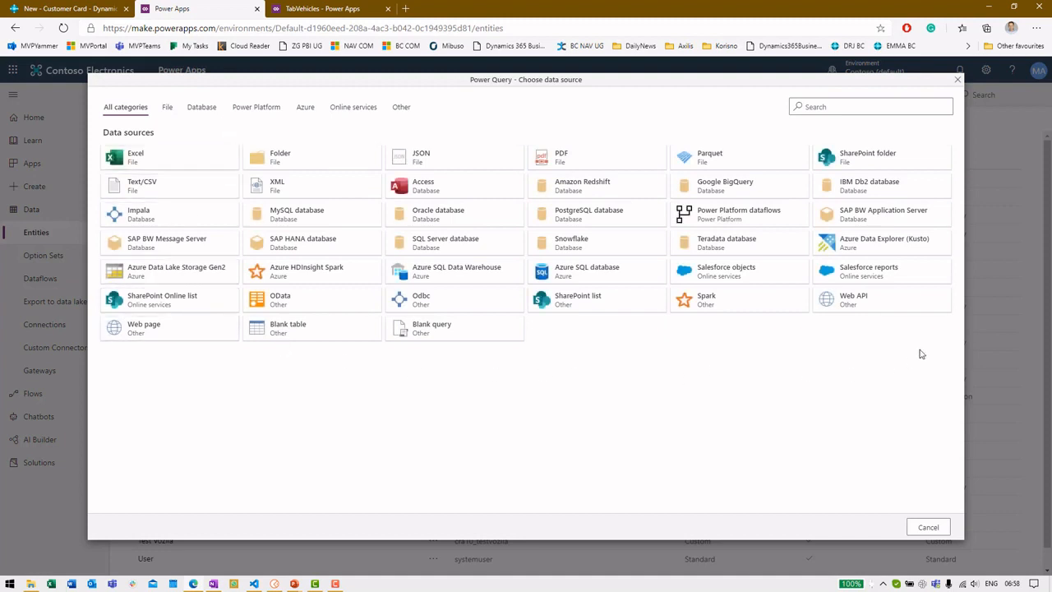
{"action": "left_click", "coordinate": [284, 310]}
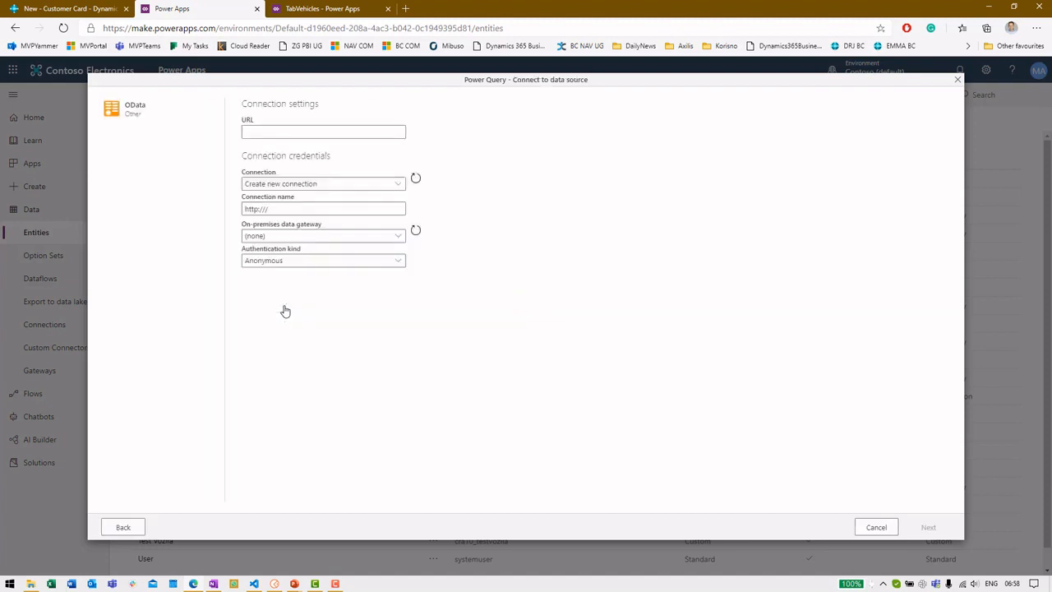
{"action": "left_click", "coordinate": [70, 9]}
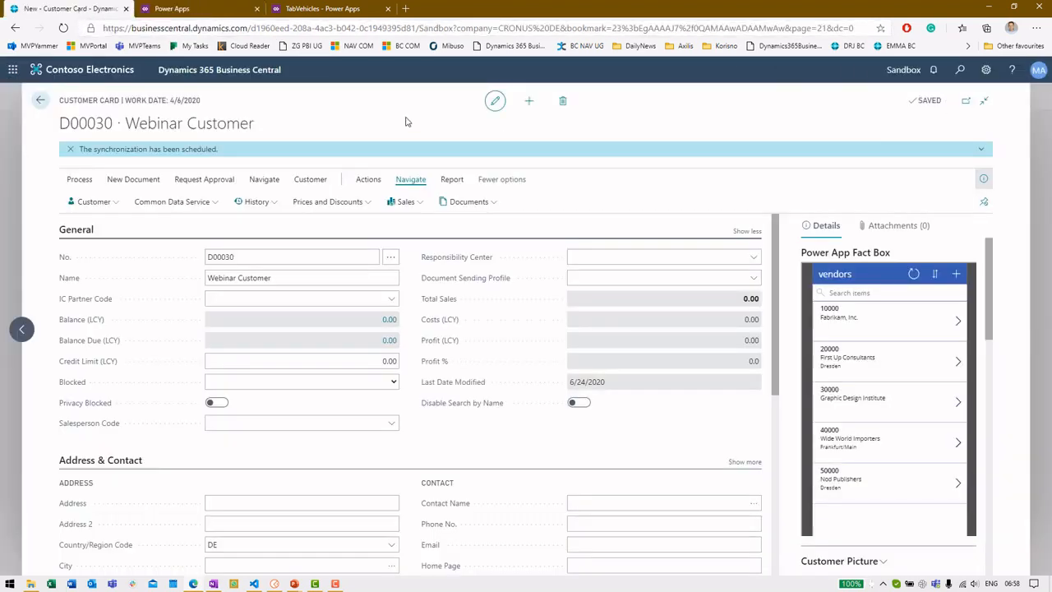
Step: Find and open the Web Services page through Tell Me search
{"action": "left_click", "coordinate": [40, 102]}
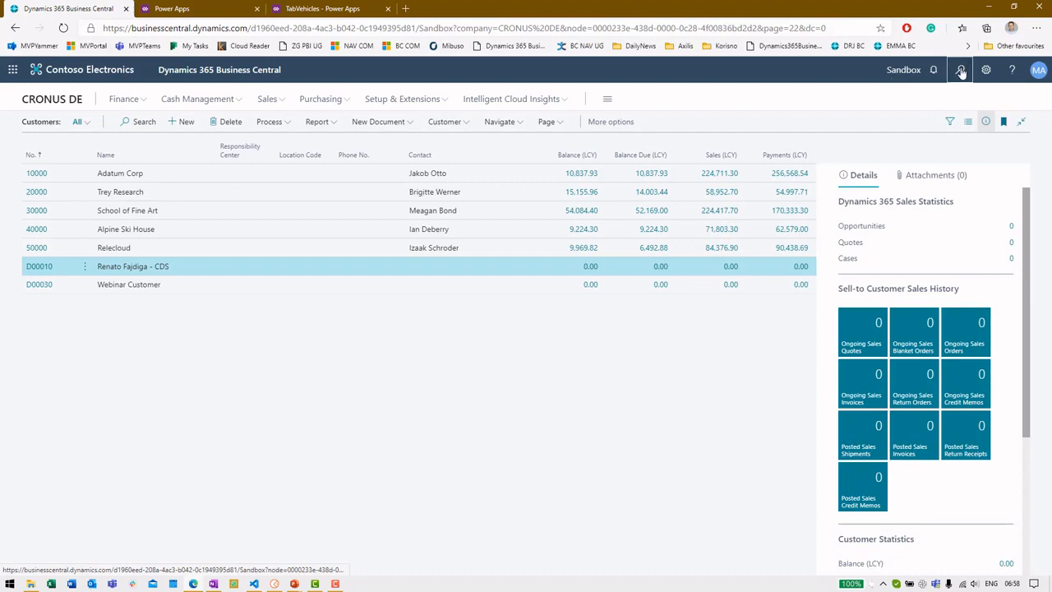
{"action": "left_click", "coordinate": [961, 71]}
{"action": "type", "text": "web services"}
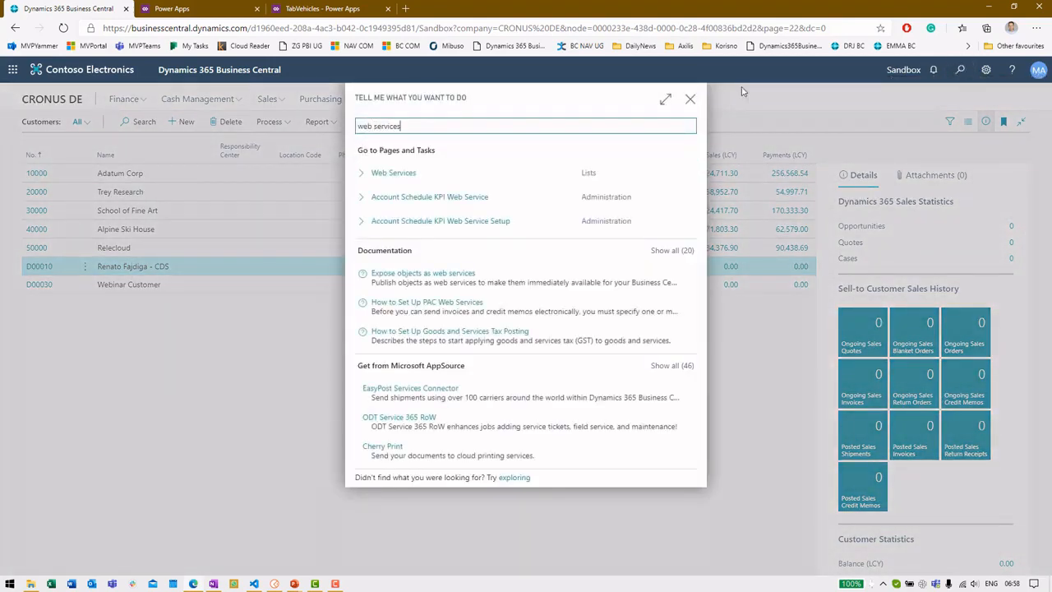
{"action": "left_click", "coordinate": [535, 179]}
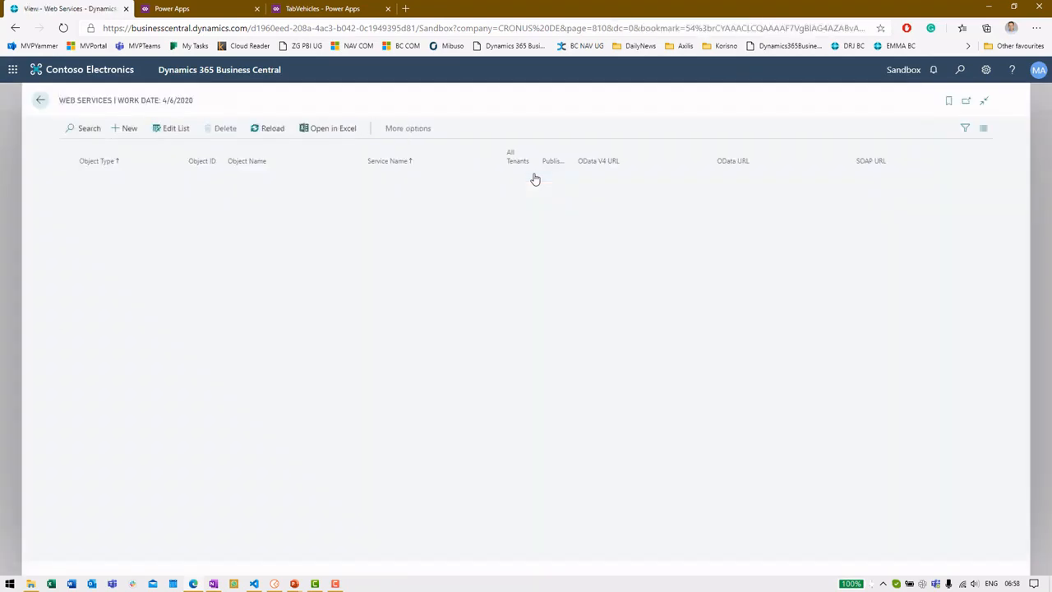
Step: Copy VehicleAPI's OData V4 link and return to the Power Apps URL field
{"action": "scroll", "coordinate": [403, 250], "scroll_direction": "up", "scroll_amount": 5}
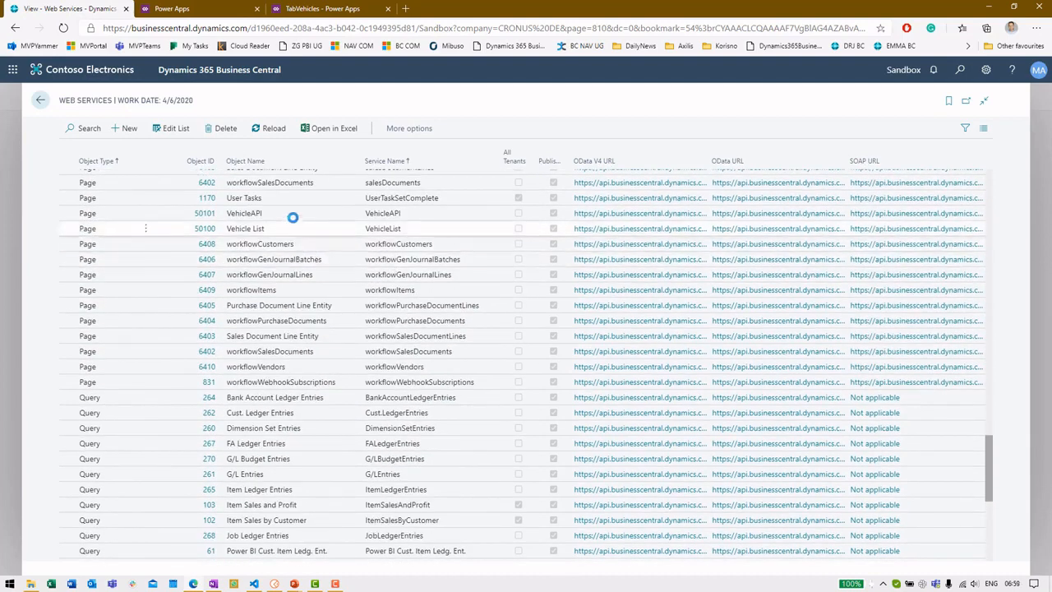
{"action": "left_click", "coordinate": [293, 216]}
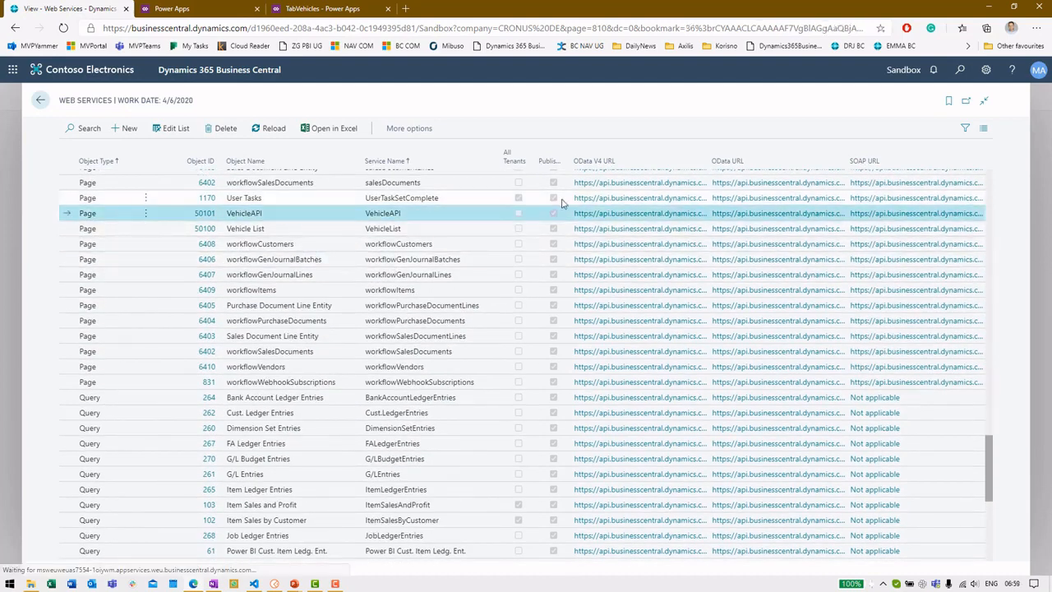
{"action": "right_click", "coordinate": [625, 217]}
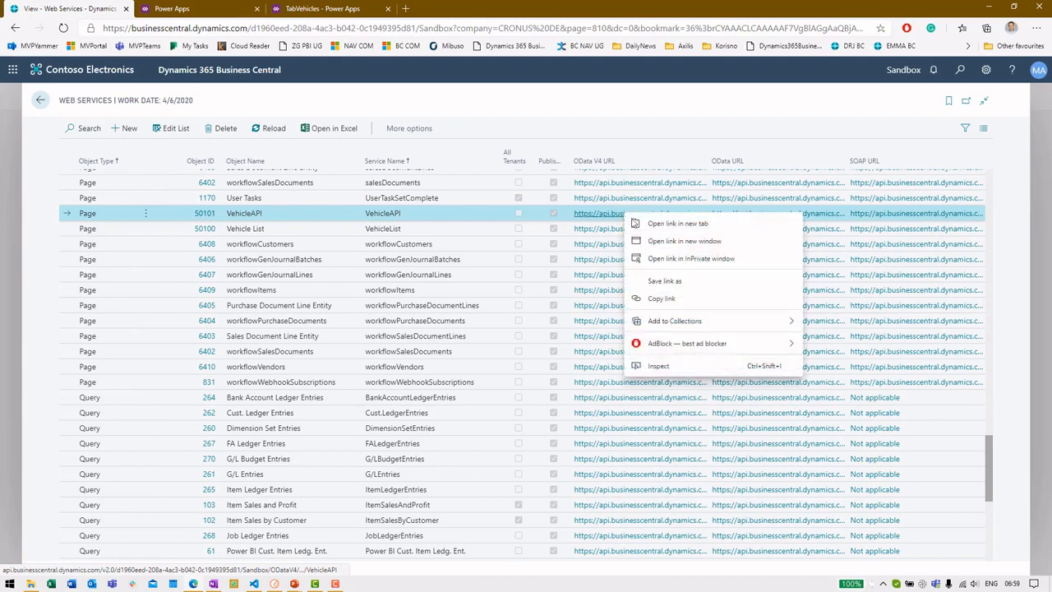
{"action": "left_click", "coordinate": [657, 297]}
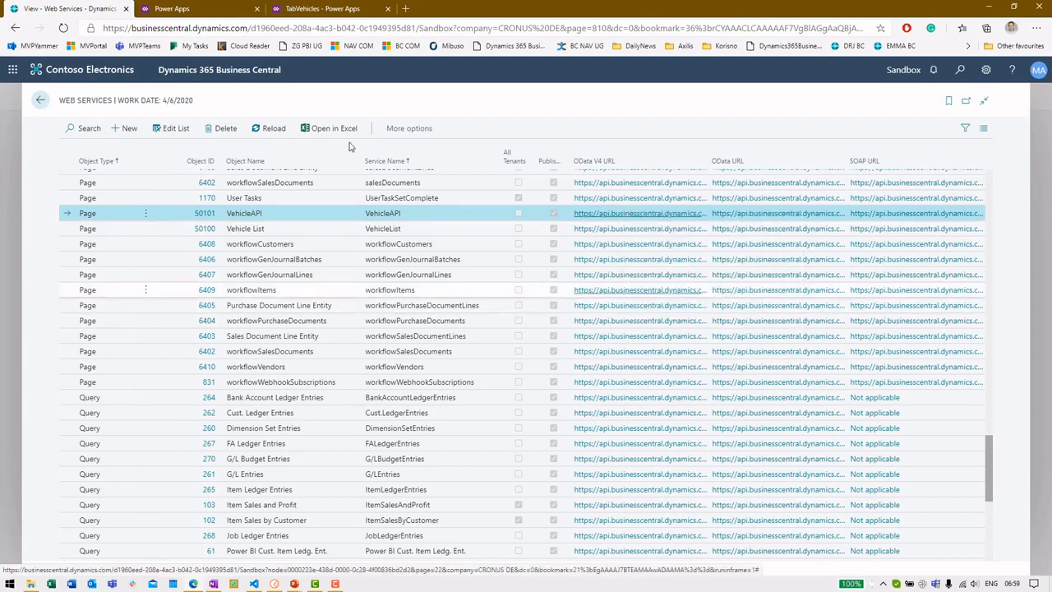
{"action": "left_click", "coordinate": [212, 6]}
{"action": "left_click", "coordinate": [303, 131]}
Step: Paste the VehicleAPI URL, connect, and review the seven vehicle records in the query preview
{"action": "key", "text": "ctrl+v"}
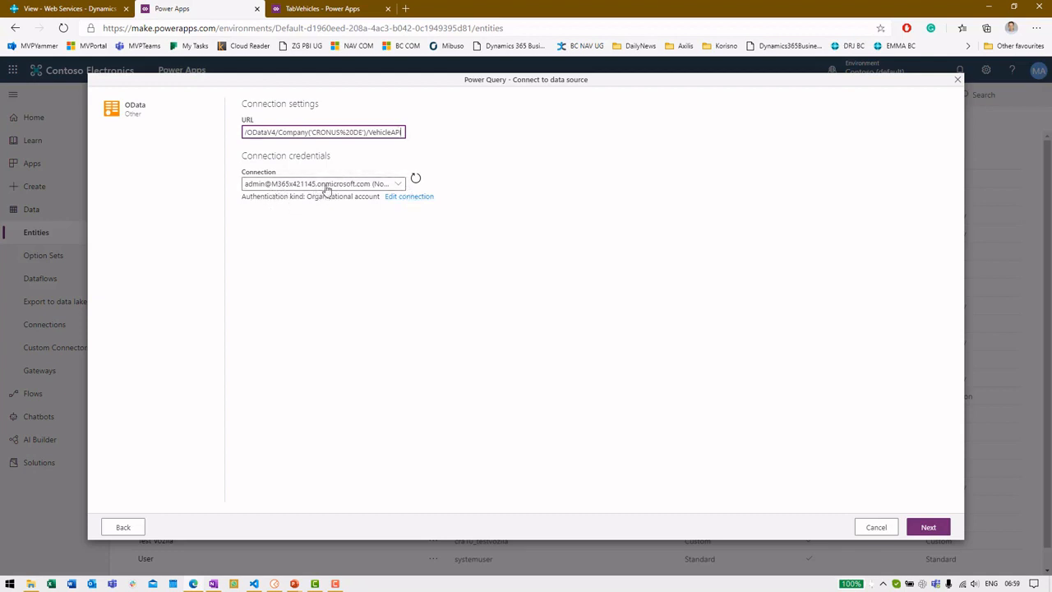
{"action": "left_click", "coordinate": [928, 530]}
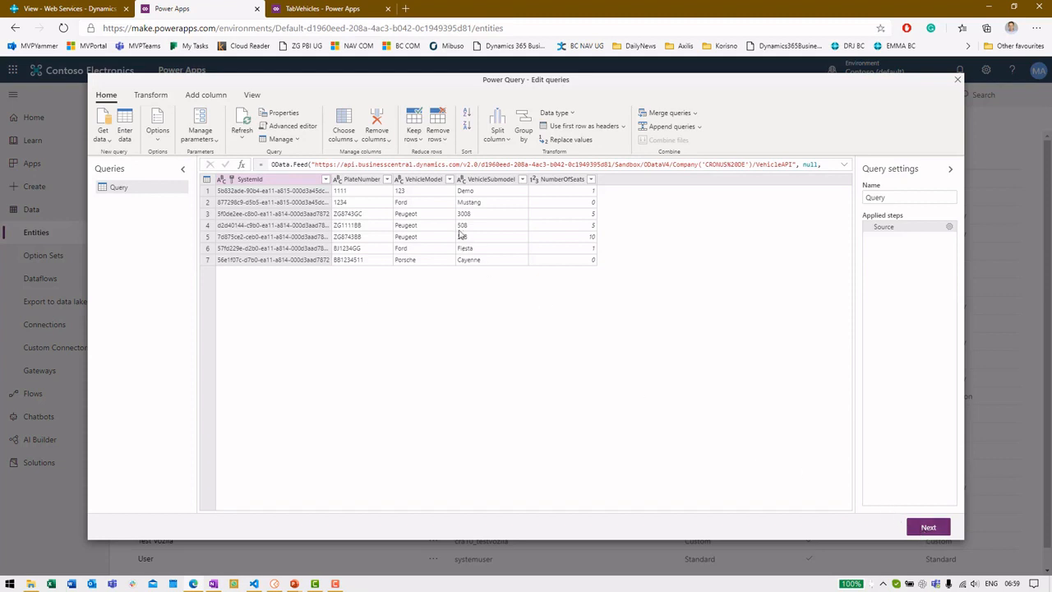
{"action": "left_click", "coordinate": [473, 192]}
{"action": "left_click", "coordinate": [495, 214]}
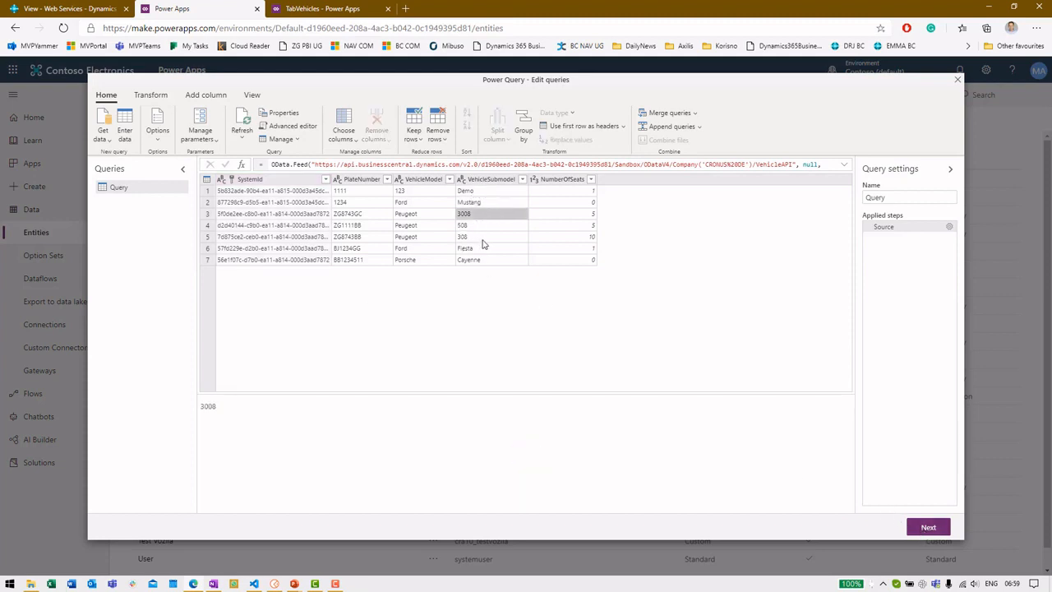
{"action": "left_click", "coordinate": [483, 239]}
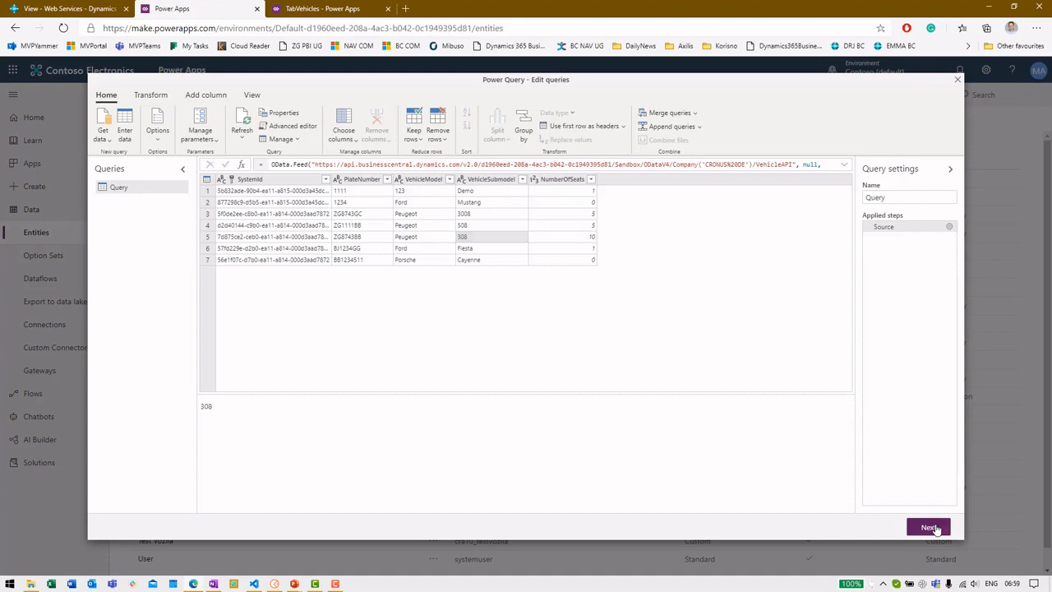
{"action": "left_click", "coordinate": [934, 529]}
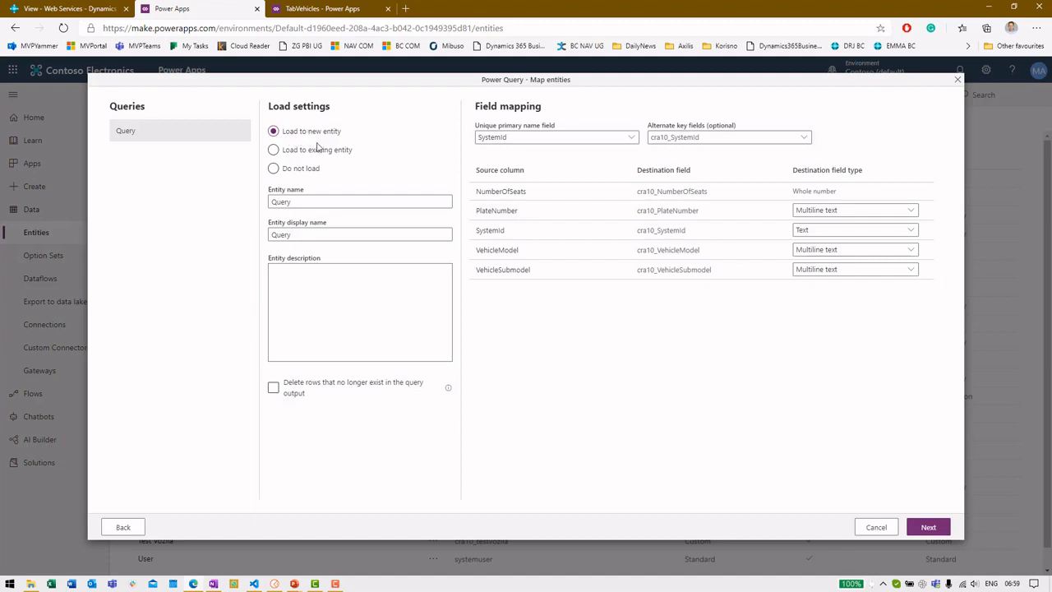
Step: Try the Load to existing entity and Do not load options, then choose Load to new entity
{"action": "left_click", "coordinate": [317, 149]}
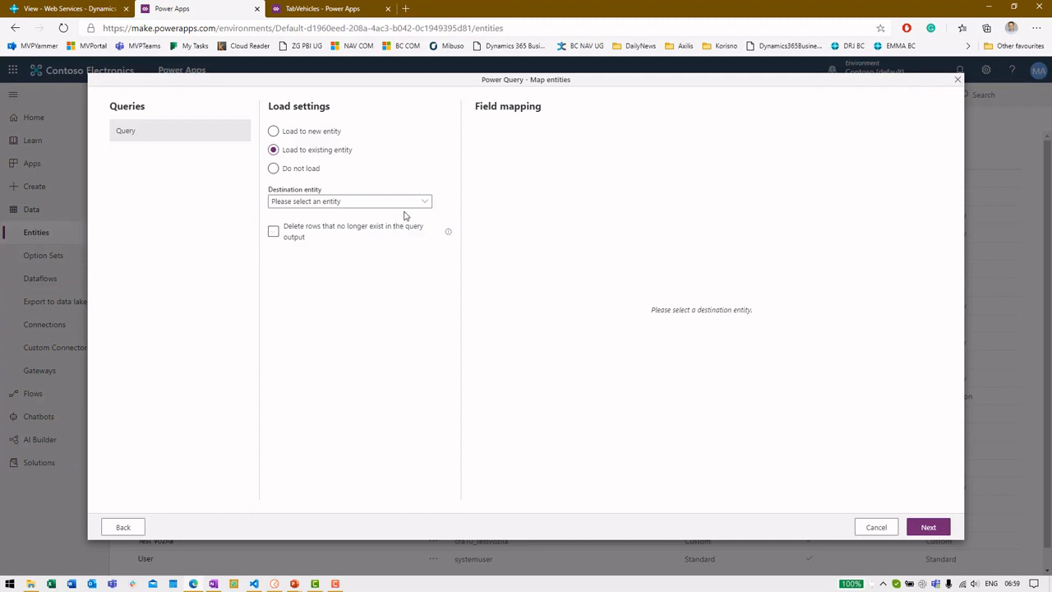
{"action": "left_click", "coordinate": [302, 169]}
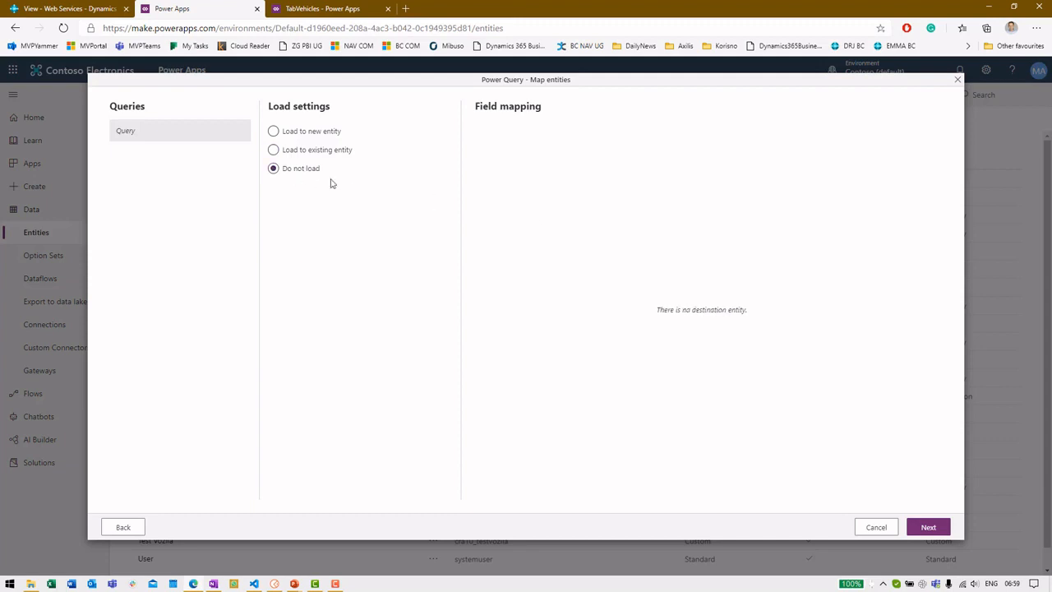
{"action": "left_click", "coordinate": [311, 157]}
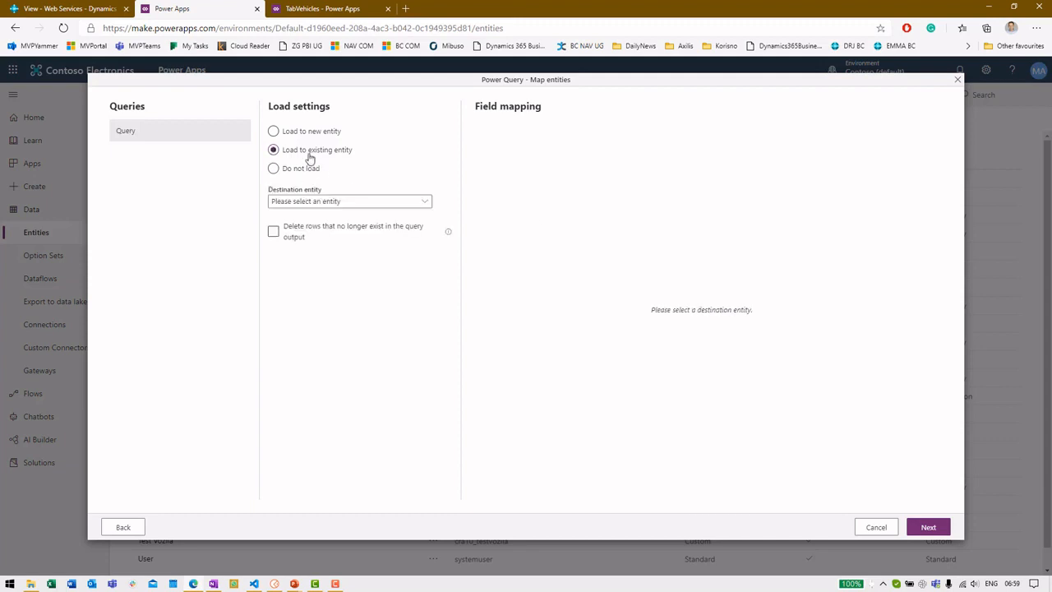
{"action": "left_click", "coordinate": [408, 203]}
{"action": "left_click_drag", "start_coordinate": [429, 235], "coordinate": [417, 195]}
{"action": "left_click", "coordinate": [325, 135]}
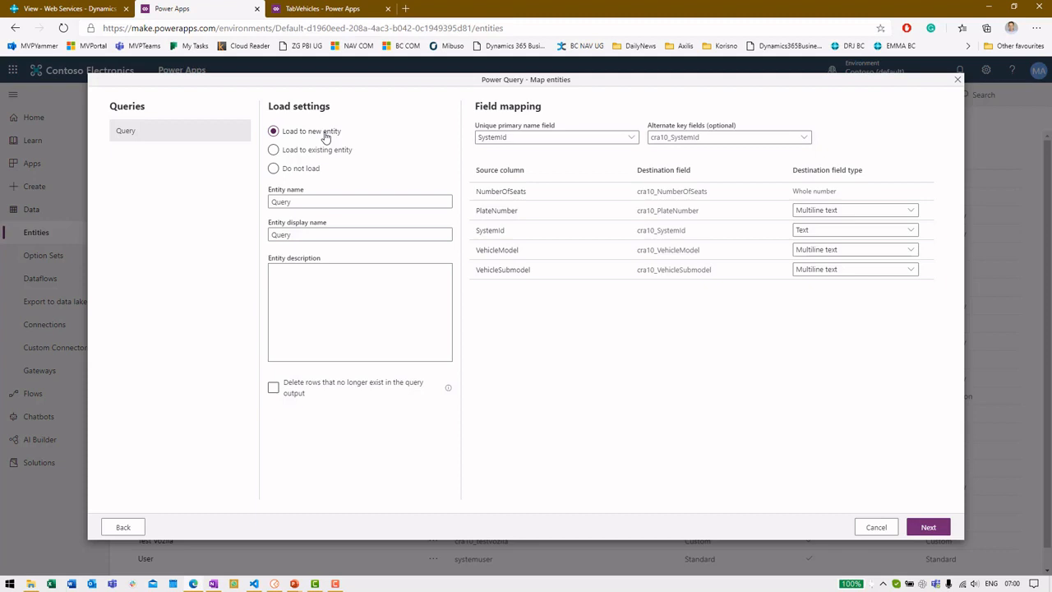
Step: Replace the default entity name Query and enter a display name for the new entity
{"action": "double_click", "coordinate": [310, 201]}
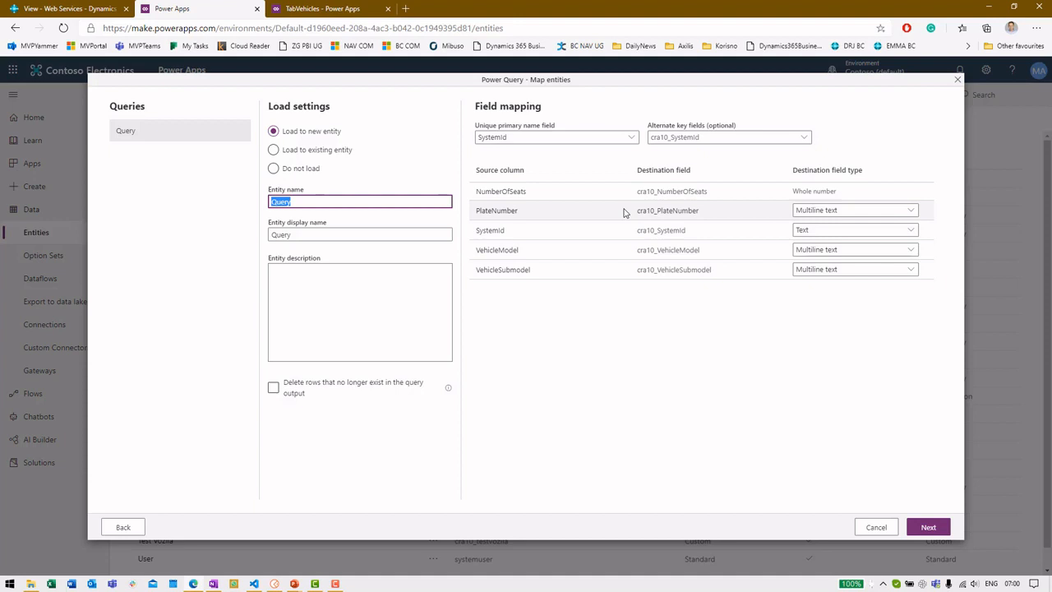
{"action": "type", "text": "Tes"}
{"action": "key", "text": "Tab"}
{"action": "type", "text": "D"}
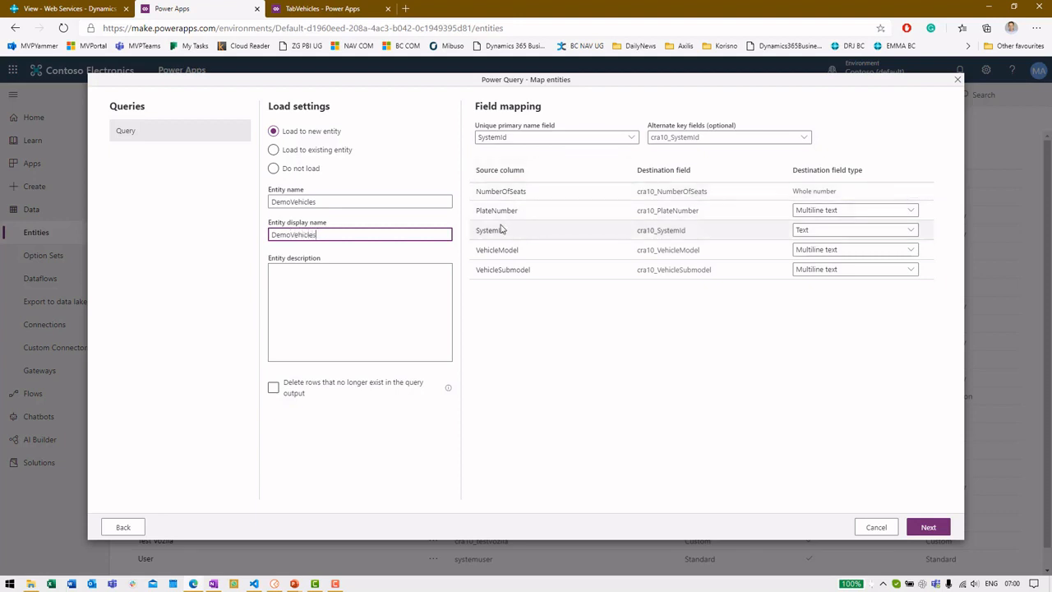
Step: Load the query into the existing entity cra10_TestVozila
{"action": "left_click", "coordinate": [310, 154]}
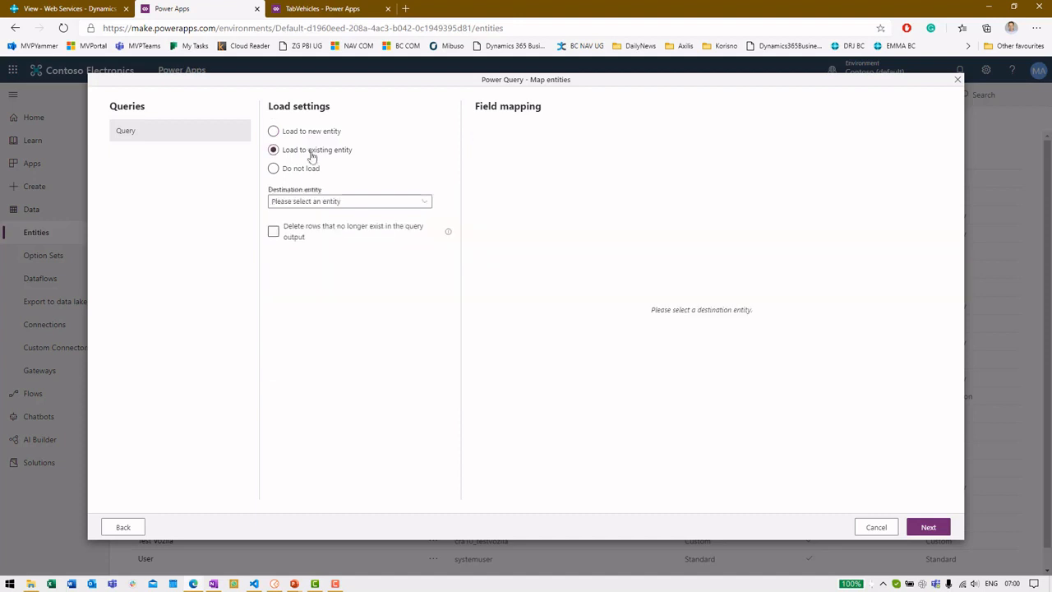
{"action": "left_click", "coordinate": [354, 202]}
{"action": "scroll", "coordinate": [366, 259], "scroll_direction": "down", "scroll_amount": 10}
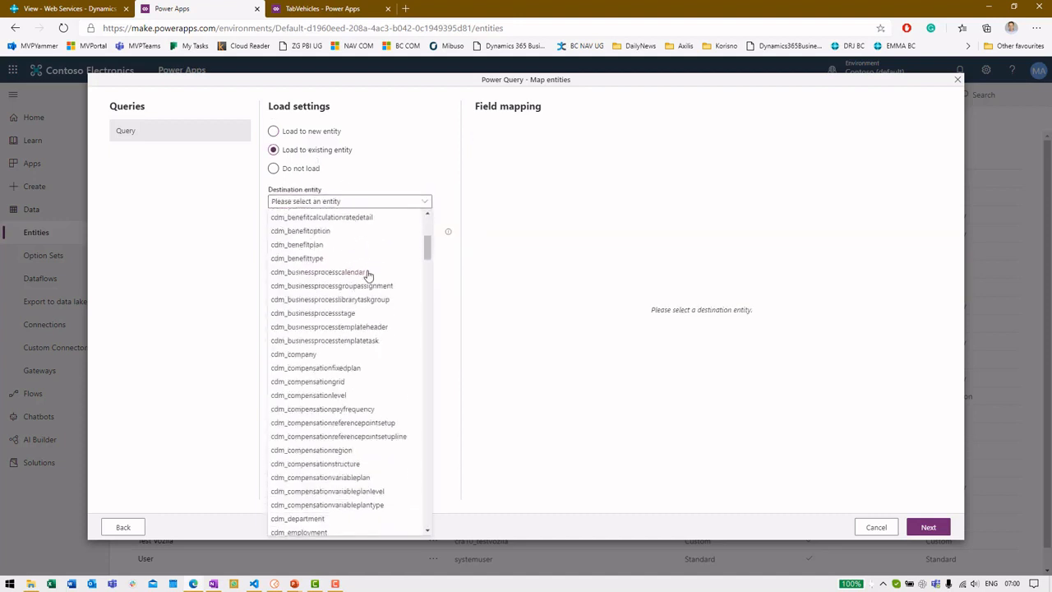
{"action": "scroll", "coordinate": [359, 286], "scroll_direction": "down", "scroll_amount": 10}
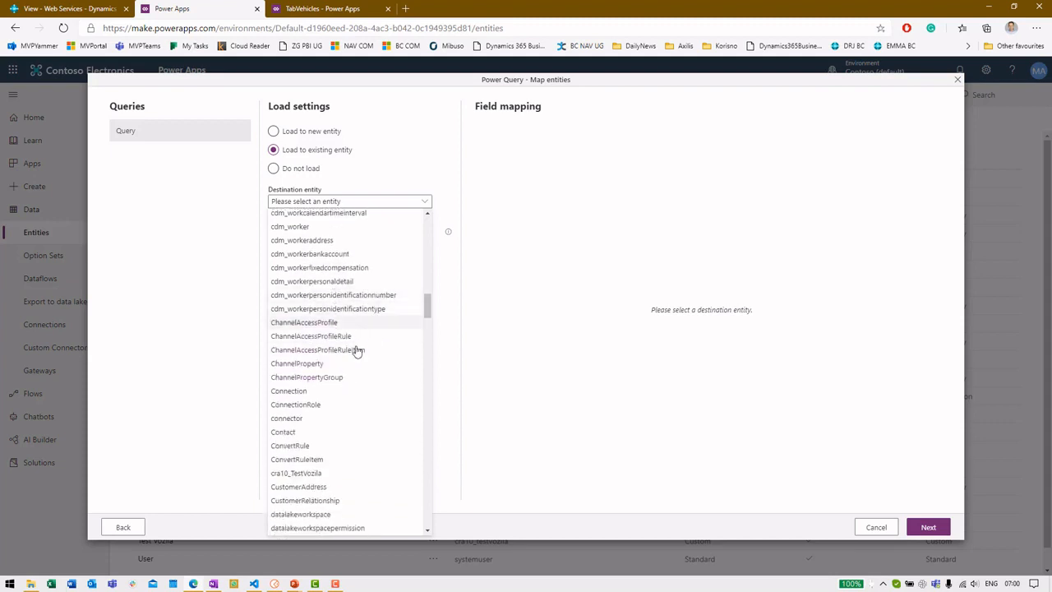
{"action": "left_click_drag", "start_coordinate": [432, 308], "coordinate": [416, 327]}
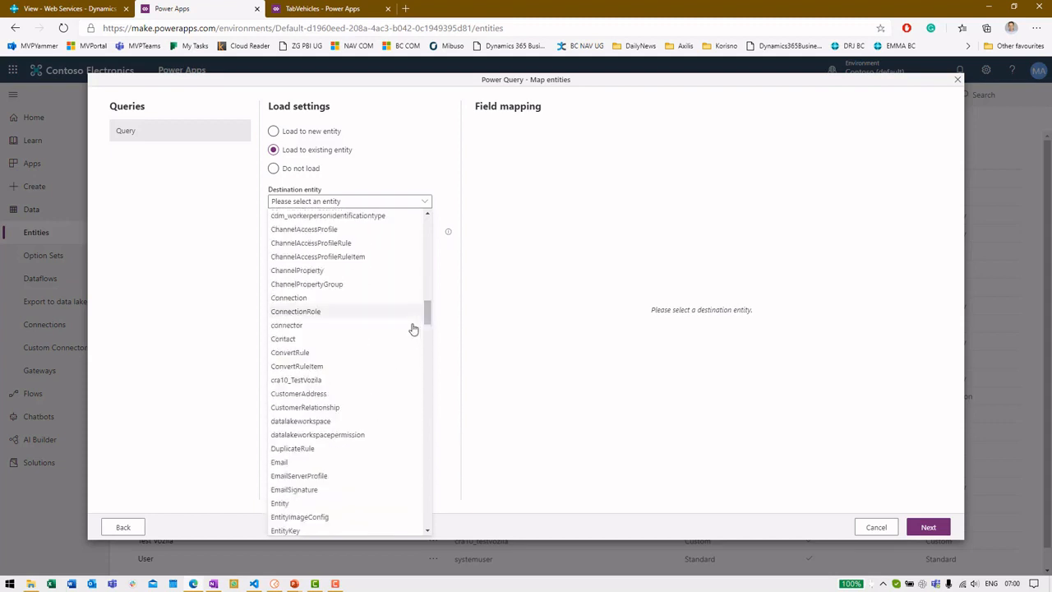
{"action": "left_click", "coordinate": [371, 382]}
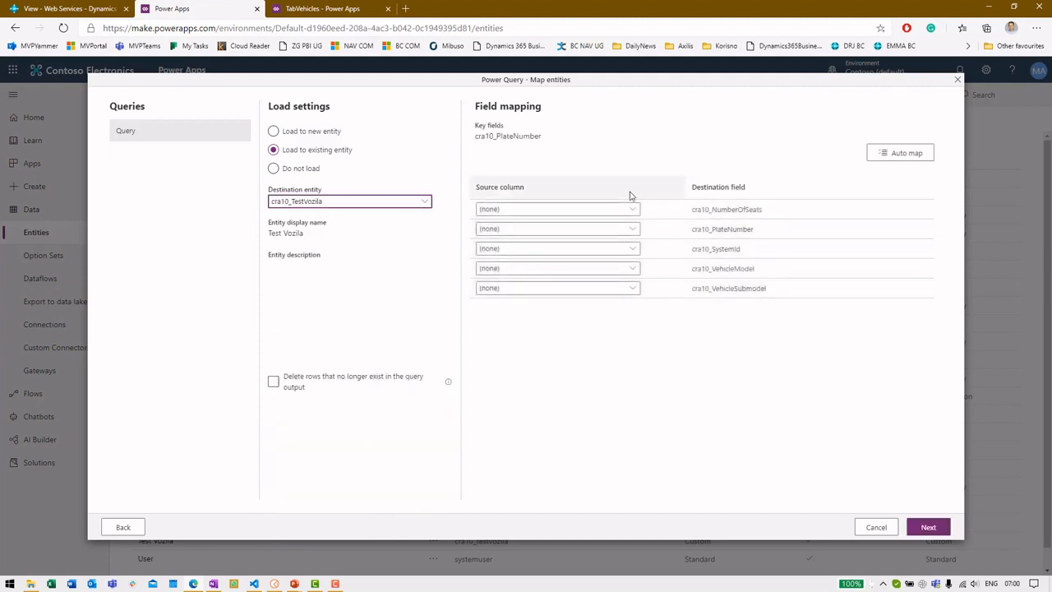
Step: Map NumberOfSeats, PlateNumber, SystemId, VehicleModel and VehicleSubmodel to their matching cra10_ fields
{"action": "left_click", "coordinate": [587, 212]}
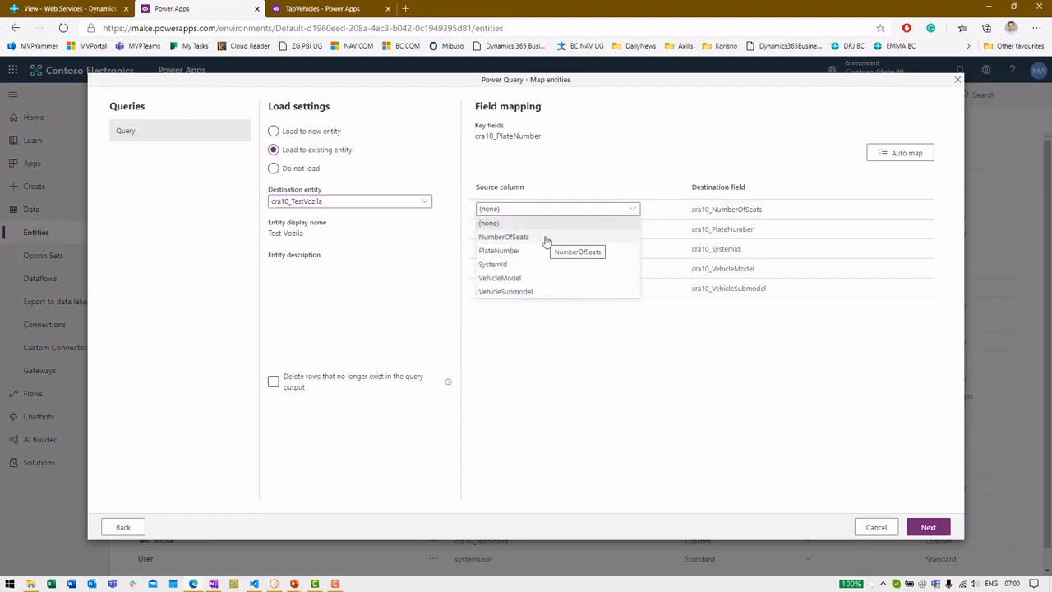
{"action": "left_click", "coordinate": [547, 240]}
{"action": "left_click", "coordinate": [555, 230]}
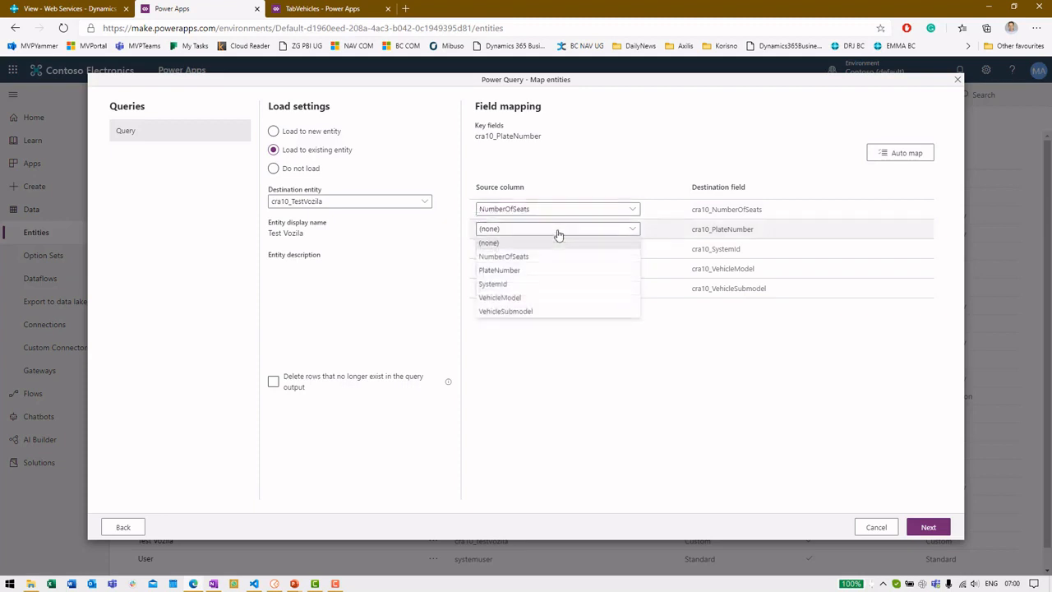
{"action": "left_click", "coordinate": [531, 274]}
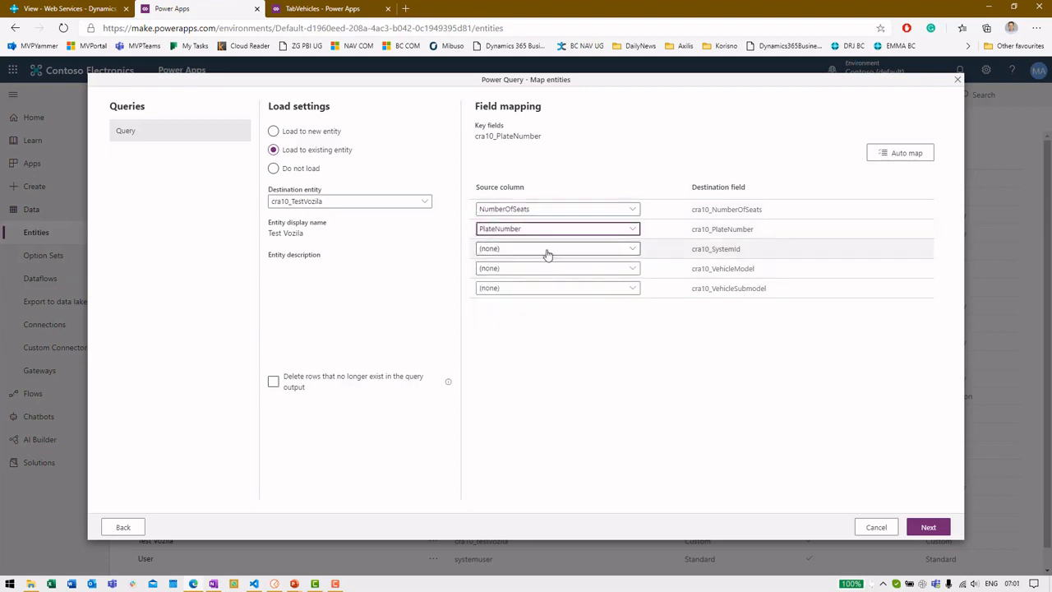
{"action": "left_click", "coordinate": [548, 251]}
{"action": "left_click", "coordinate": [526, 304]}
{"action": "left_click", "coordinate": [536, 269]}
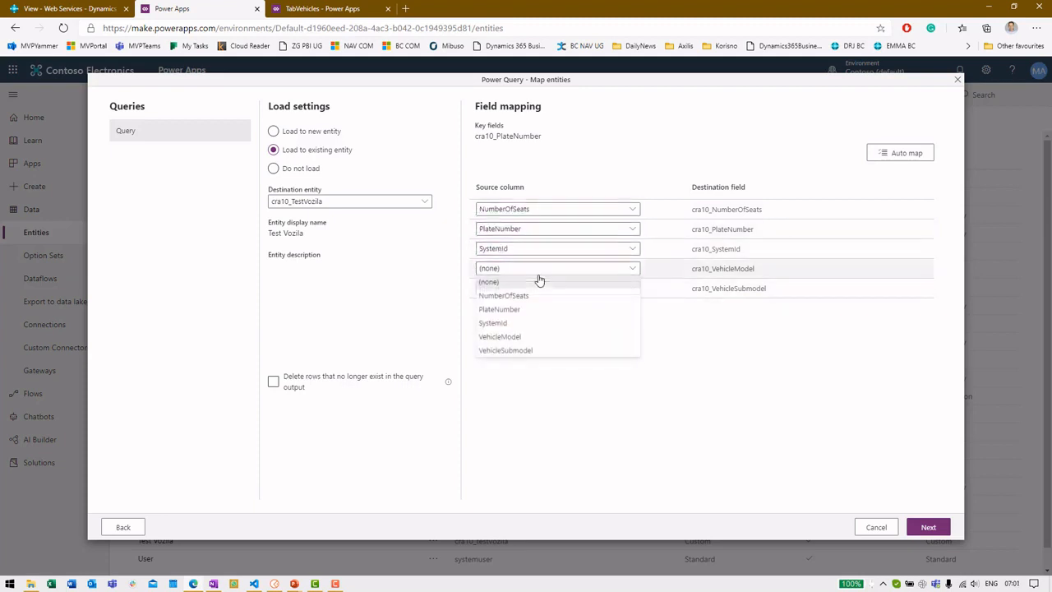
{"action": "left_click", "coordinate": [531, 338]}
{"action": "left_click", "coordinate": [542, 289]}
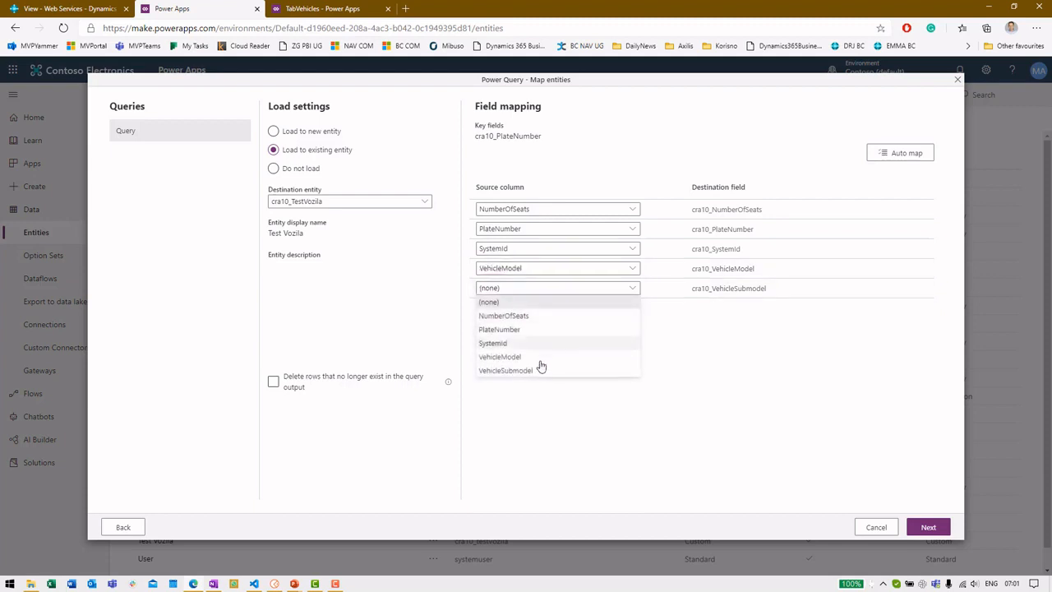
{"action": "left_click", "coordinate": [541, 372]}
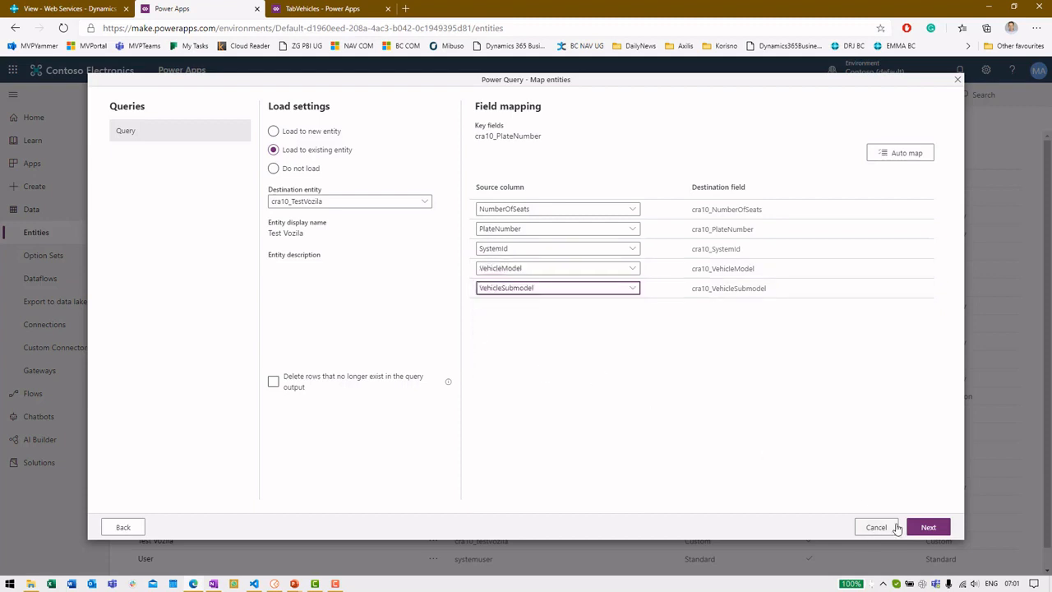
{"action": "left_click", "coordinate": [930, 527]}
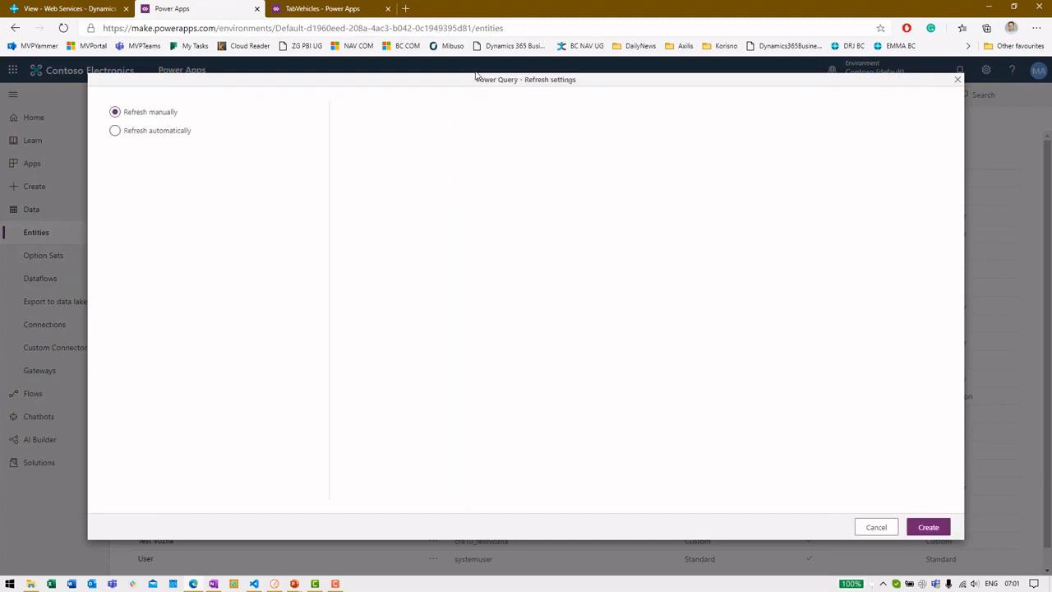
Step: Set automatic refresh every 1 minute, then close the Refresh settings dialog
{"action": "left_click", "coordinate": [144, 134]}
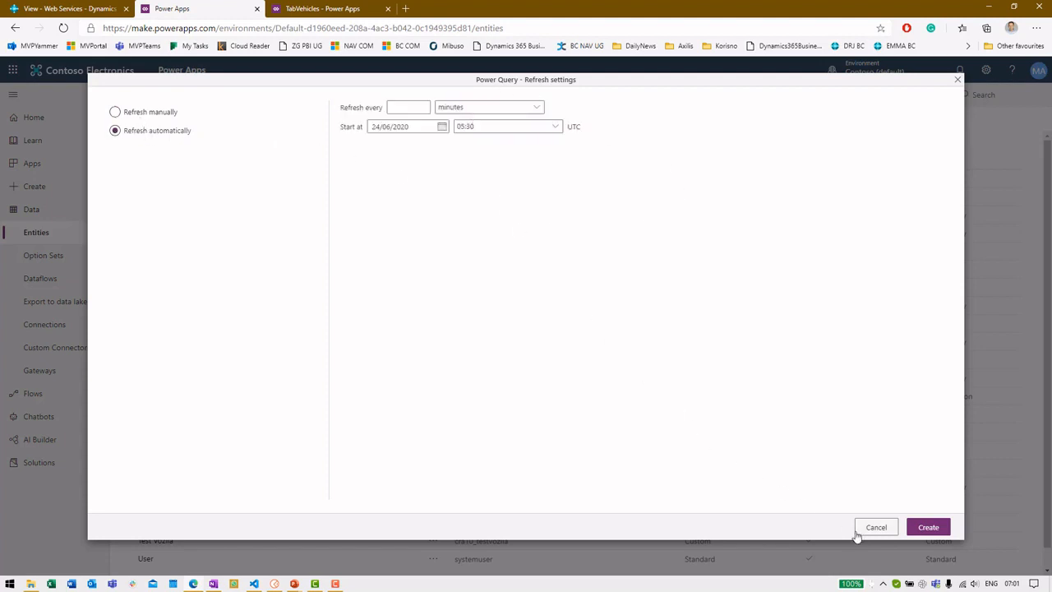
{"action": "left_click", "coordinate": [409, 106]}
{"action": "type", "text": "1"}
{"action": "key", "text": "Tab"}
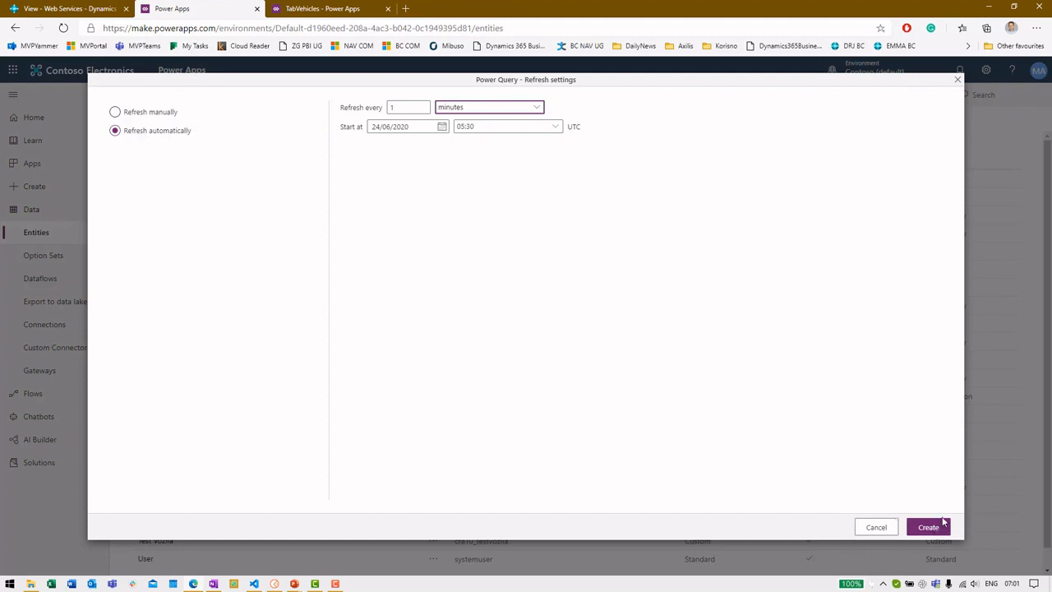
{"action": "left_click", "coordinate": [875, 531]}
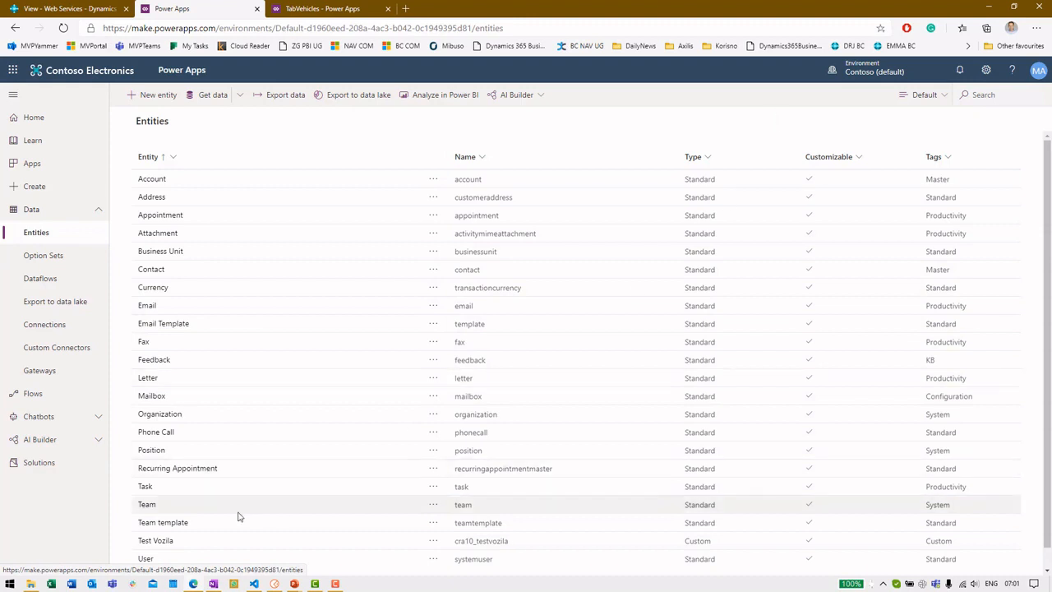
Step: View the vehicle records in the Test Vozila entity's Data tab, then go to Apps
{"action": "left_click", "coordinate": [171, 547]}
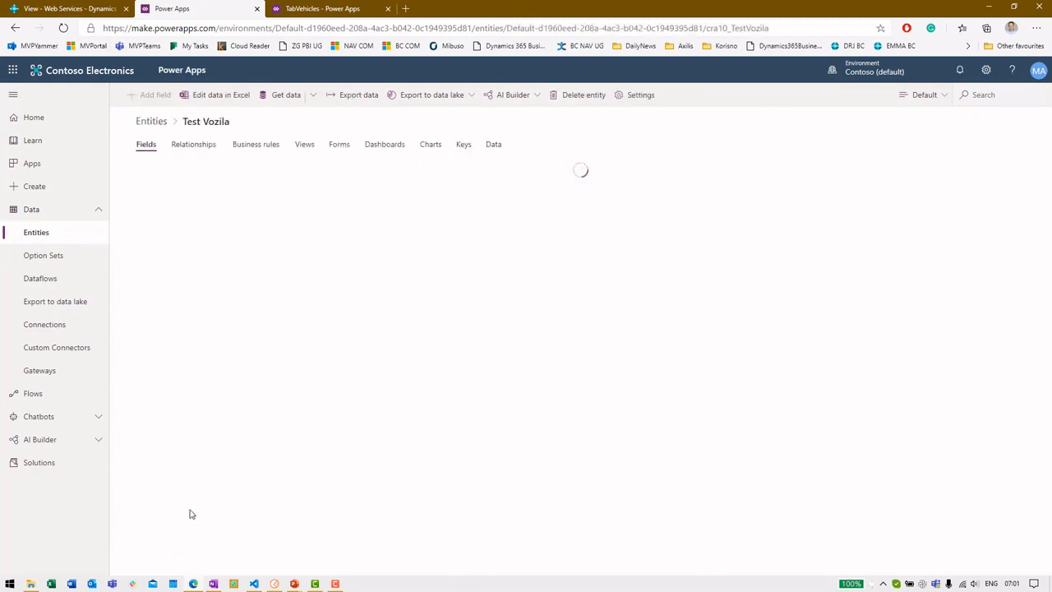
{"action": "left_click", "coordinate": [497, 145]}
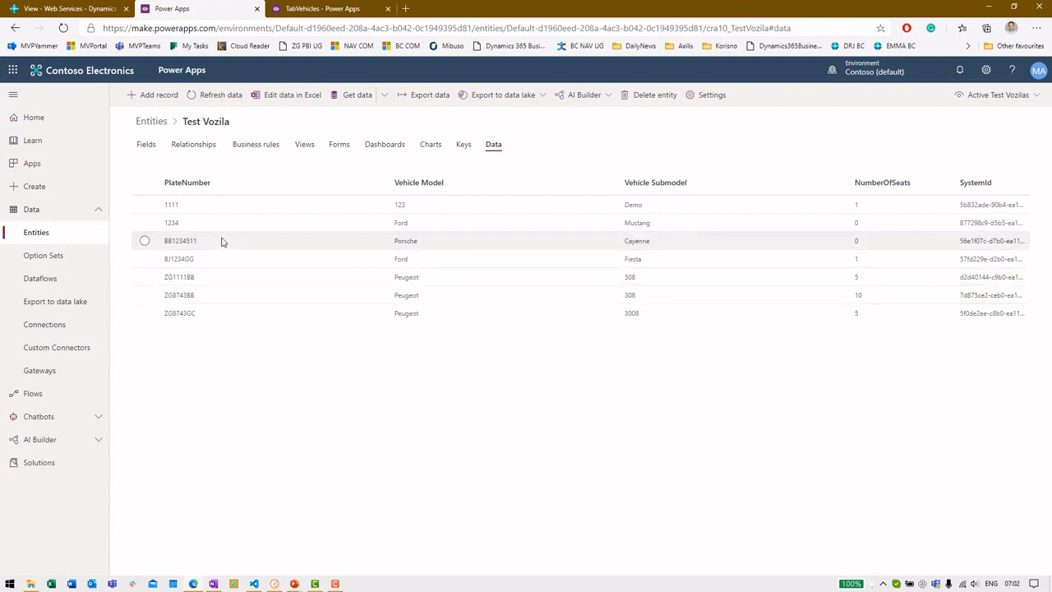
{"action": "left_click", "coordinate": [66, 164]}
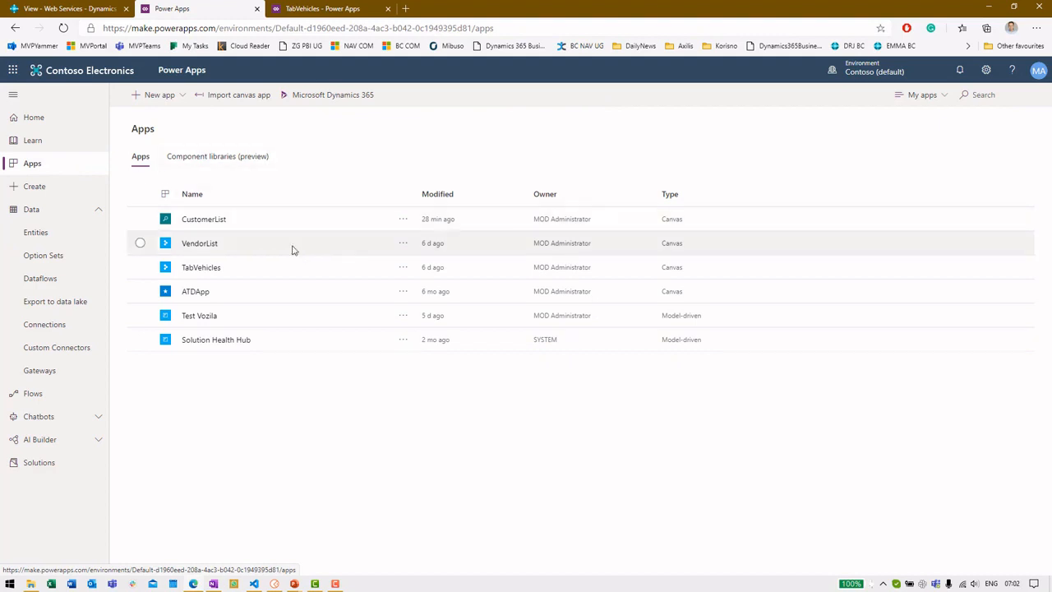
Step: Close the accidentally launched Test Vozila app and open Test Vozila for editing in the App Designer
{"action": "left_click", "coordinate": [199, 318]}
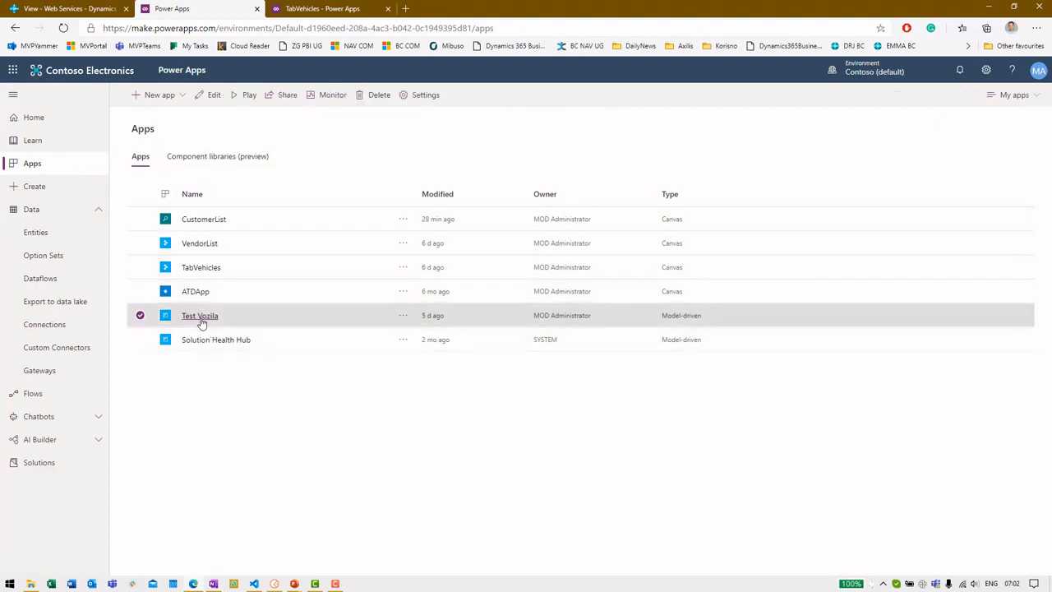
{"action": "left_click", "coordinate": [388, 8]}
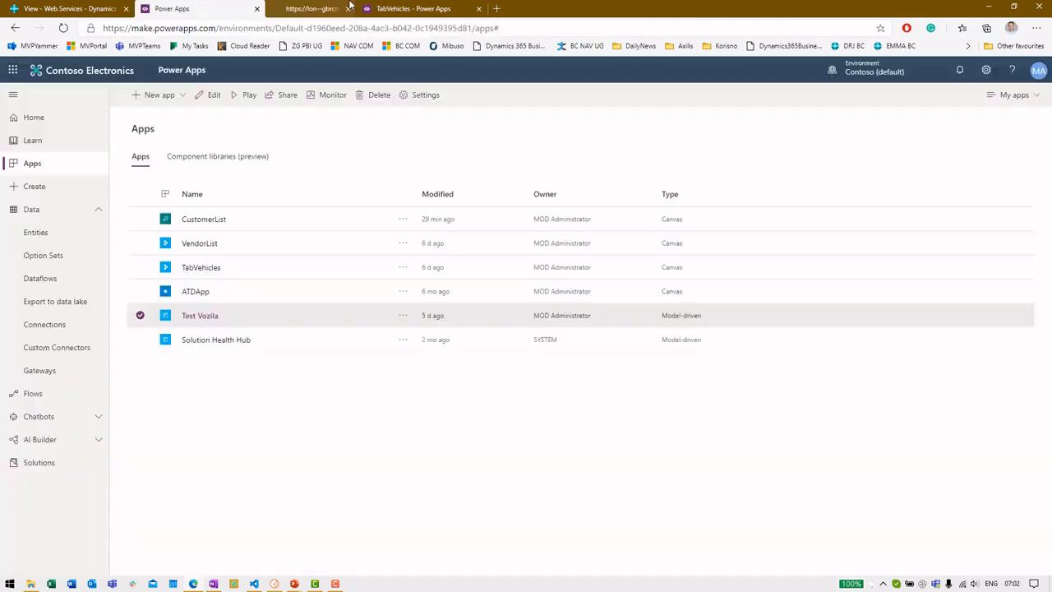
{"action": "left_click", "coordinate": [403, 315]}
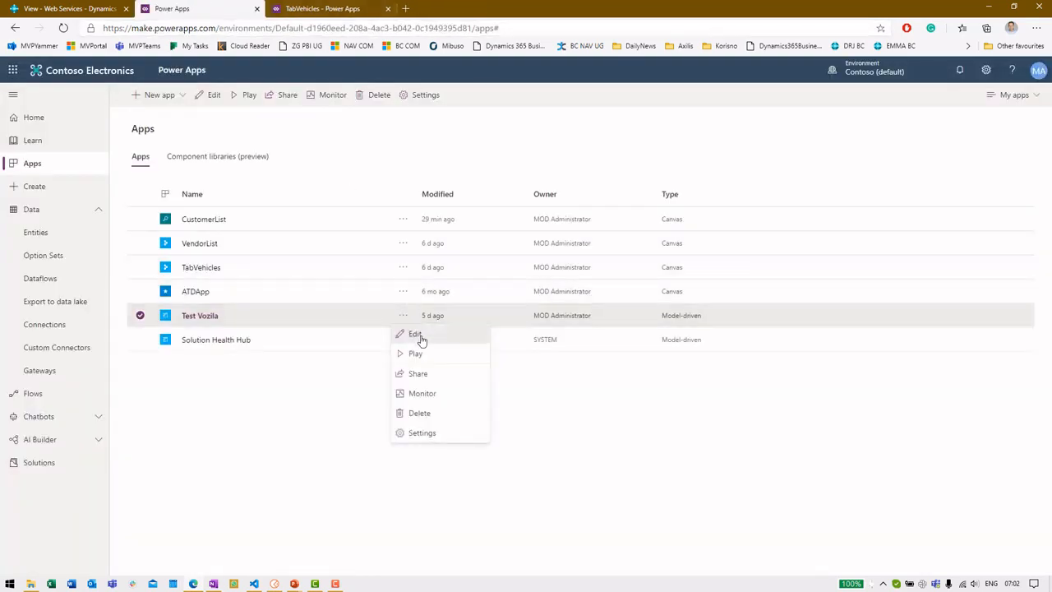
{"action": "left_click", "coordinate": [415, 334]}
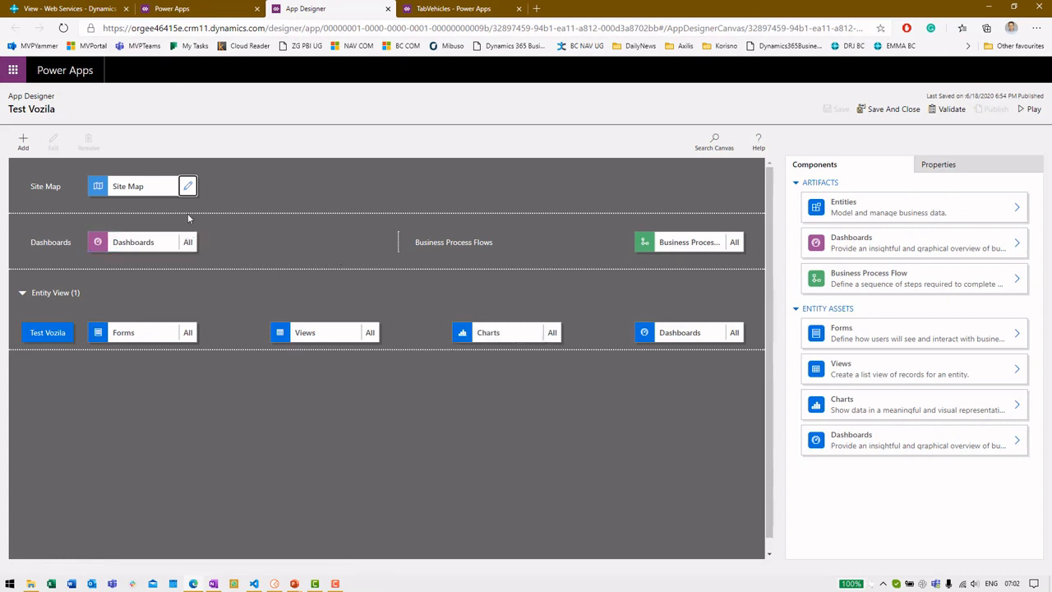
Step: Open the site map and inspect the Vehicle Area, Group and Entity-type Test Vozila subarea
{"action": "left_click", "coordinate": [188, 185]}
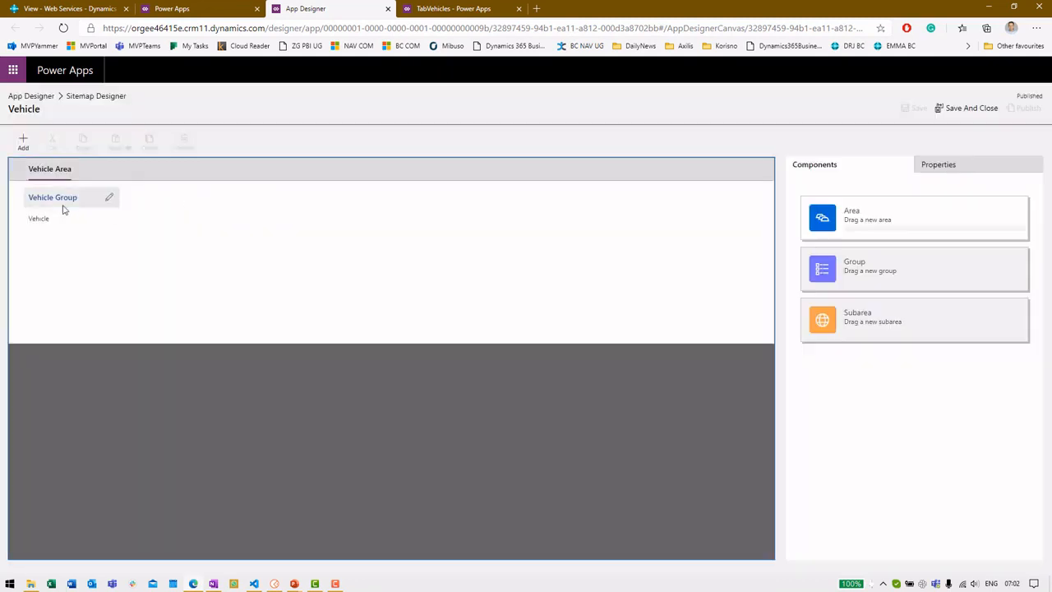
{"action": "left_click", "coordinate": [39, 172]}
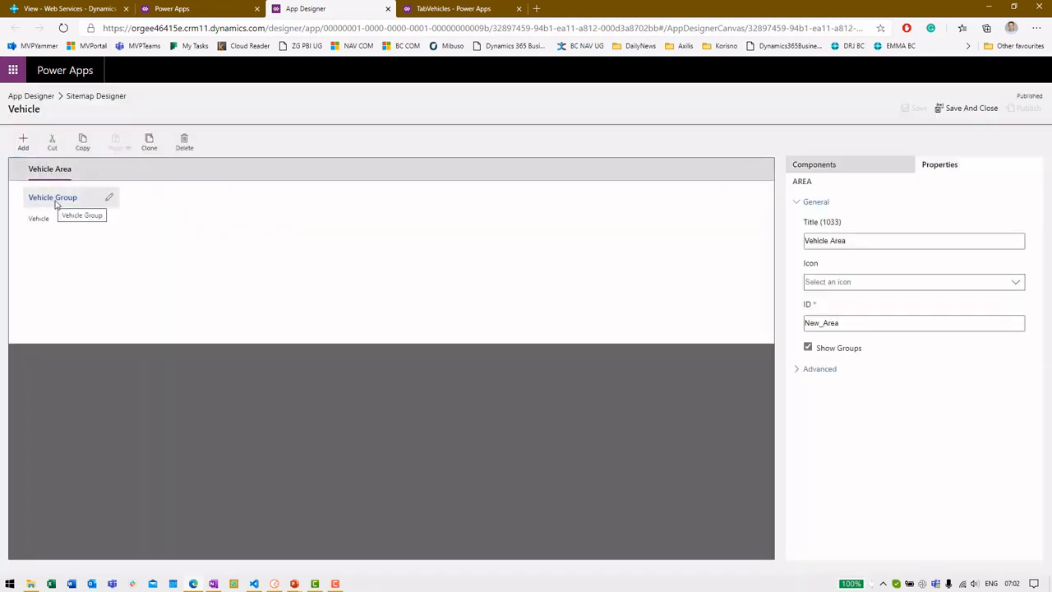
{"action": "left_click", "coordinate": [43, 201]}
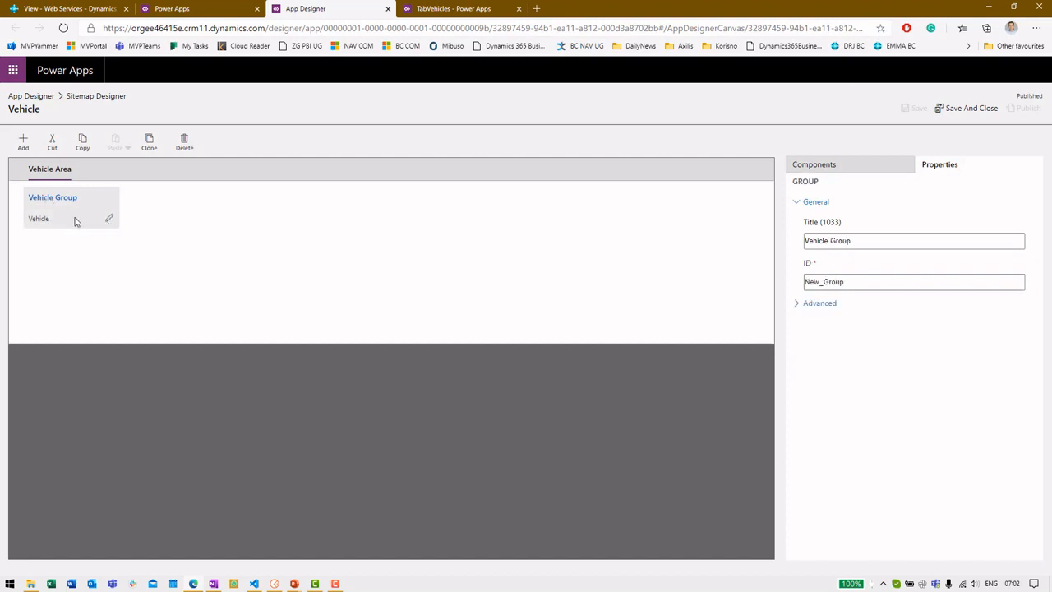
{"action": "left_click", "coordinate": [69, 220]}
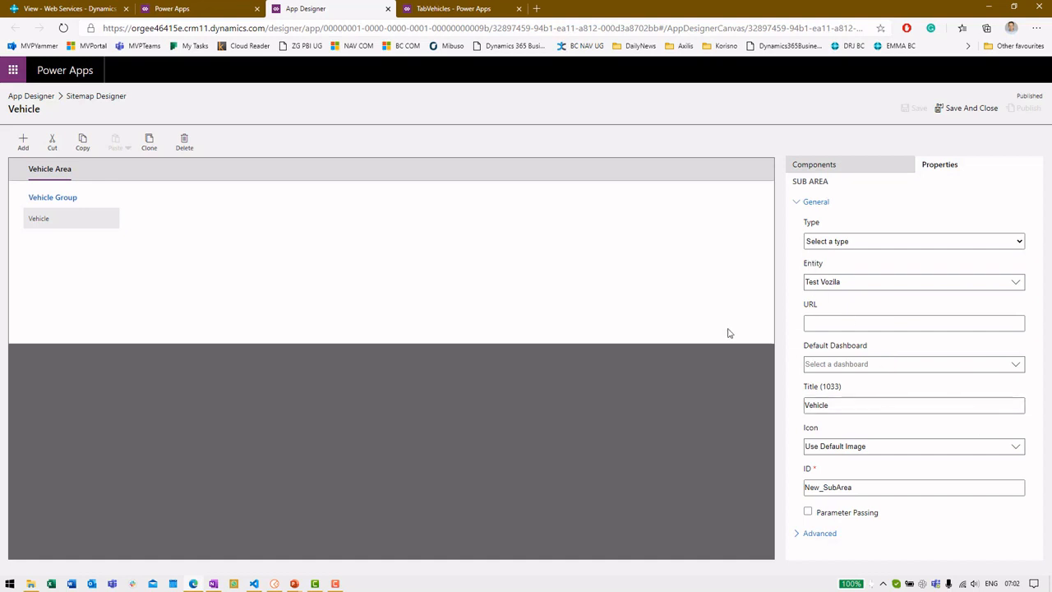
{"action": "left_click", "coordinate": [865, 240]}
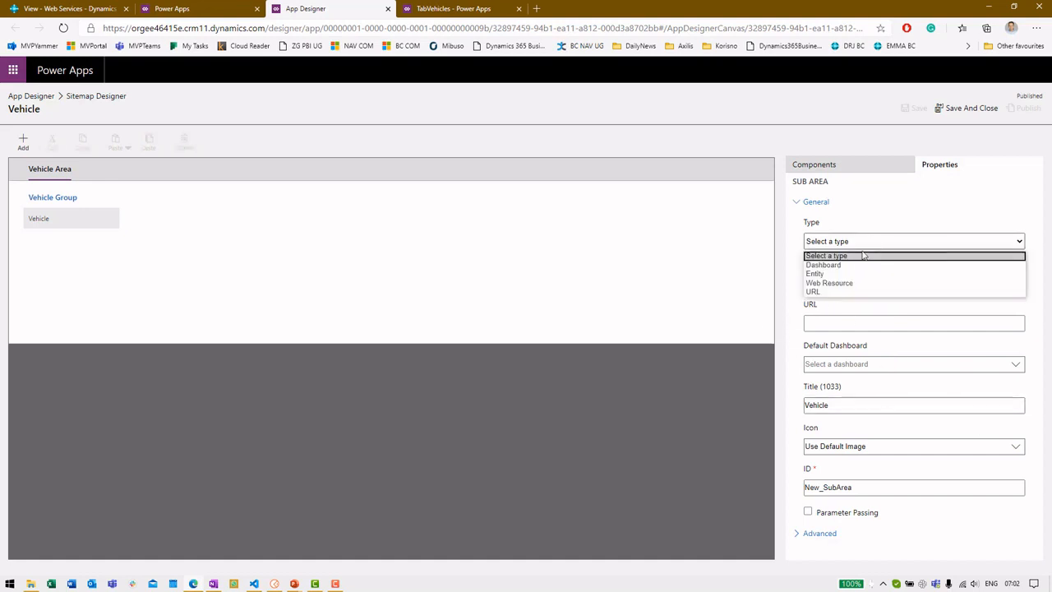
{"action": "left_click", "coordinate": [860, 274]}
{"action": "left_click", "coordinate": [860, 282]}
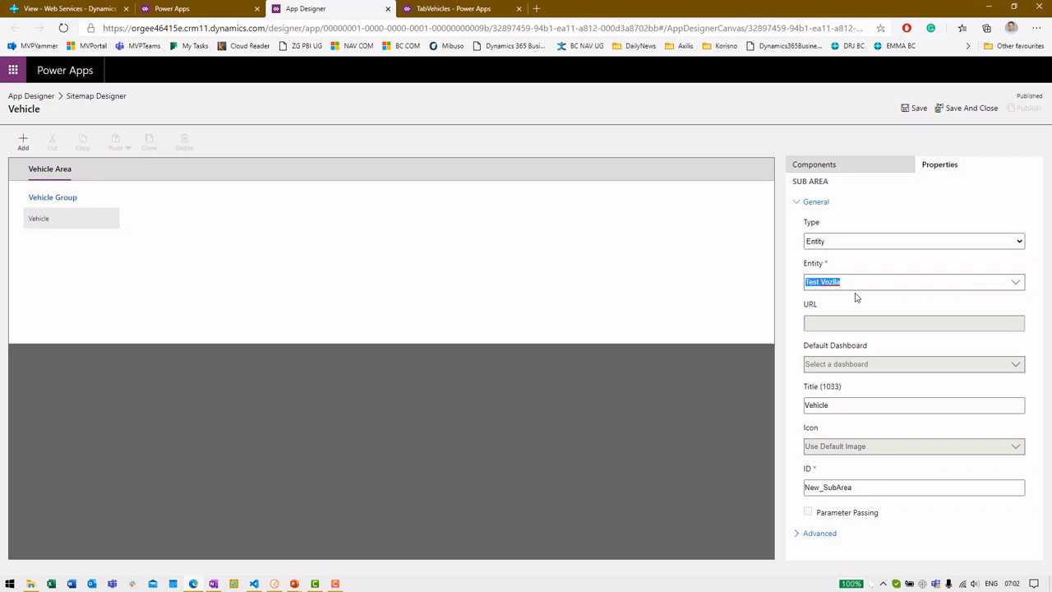
Step: Return to the App Designer without saving the sitemap and show the included forms
{"action": "left_click", "coordinate": [36, 98]}
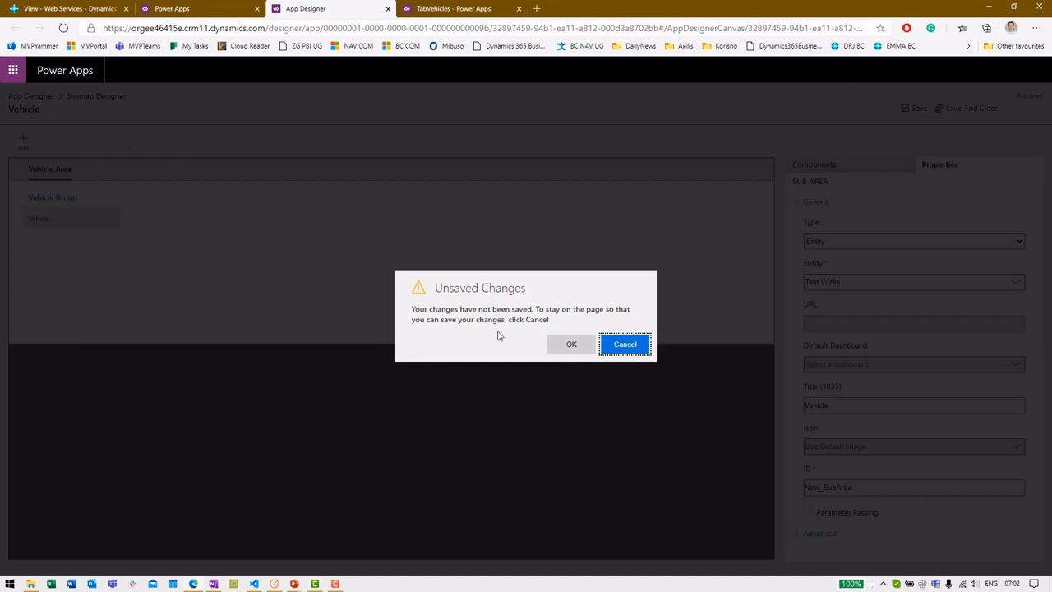
{"action": "left_click", "coordinate": [576, 343]}
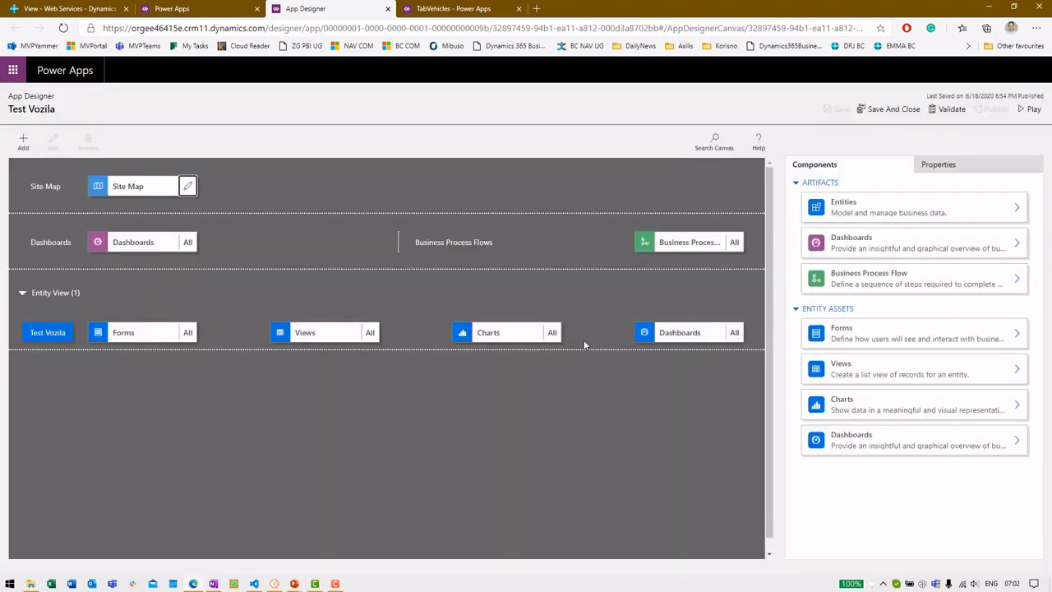
{"action": "left_click", "coordinate": [123, 334]}
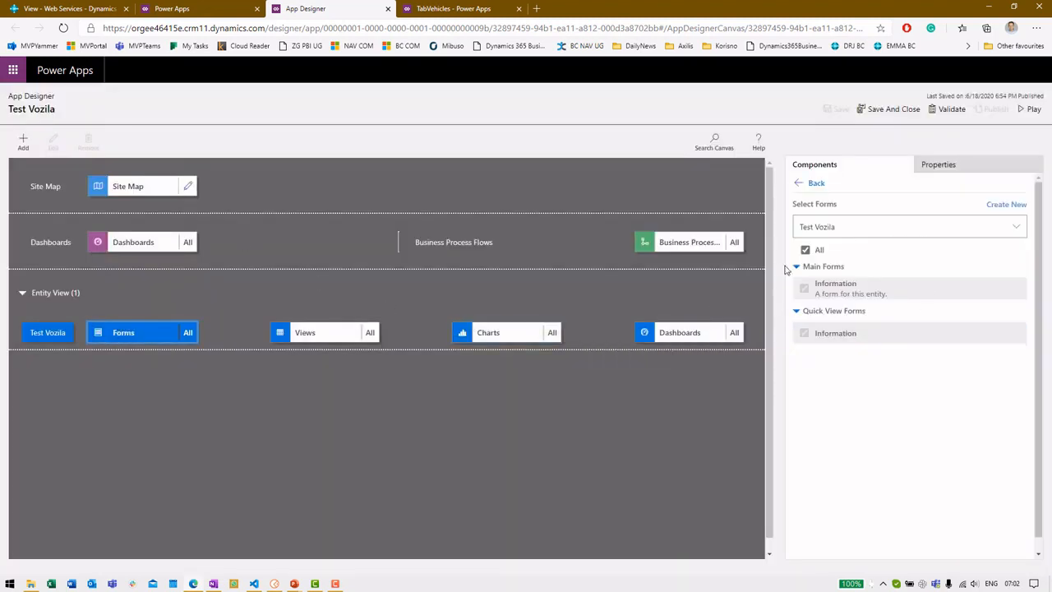
Step: Review the views, charts, dashboards and forms included for Test Vozila, then play the app
{"action": "left_click", "coordinate": [374, 333]}
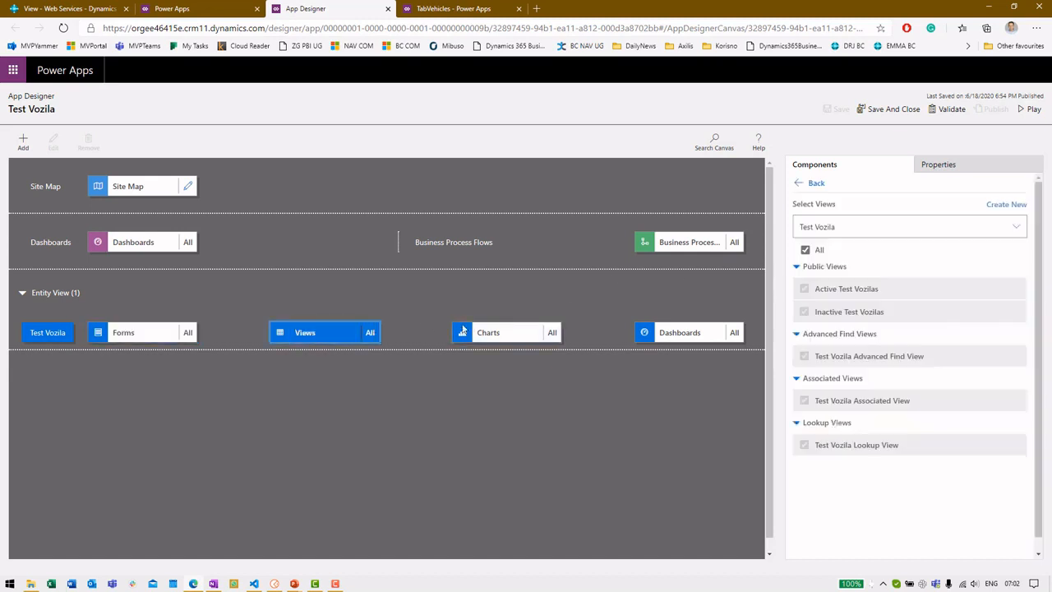
{"action": "left_click", "coordinate": [471, 333]}
{"action": "left_click", "coordinate": [679, 338]}
{"action": "left_click", "coordinate": [348, 335]}
{"action": "left_click", "coordinate": [147, 339]}
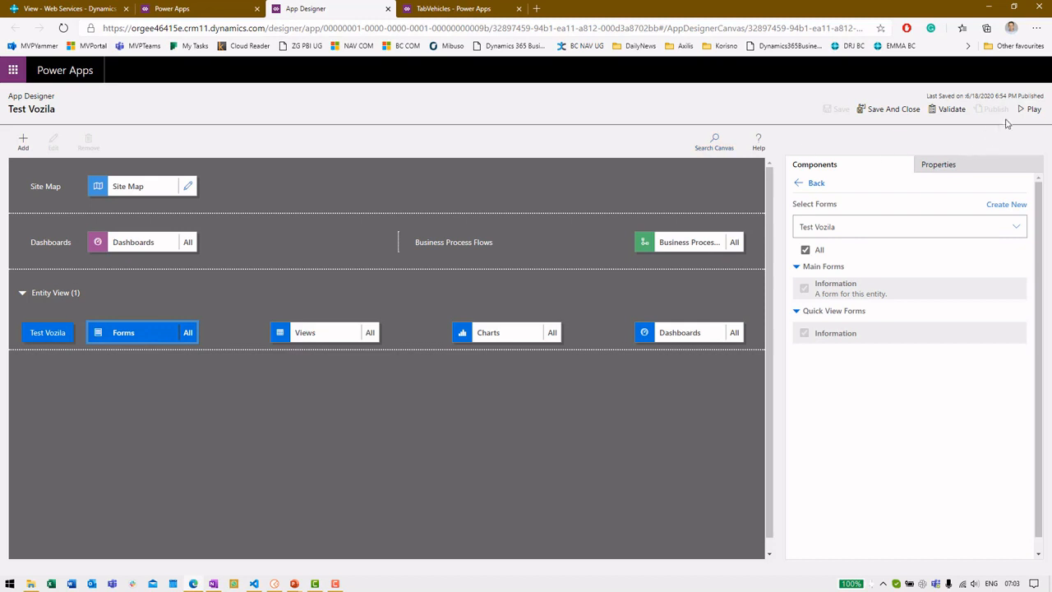
{"action": "left_click", "coordinate": [1026, 114]}
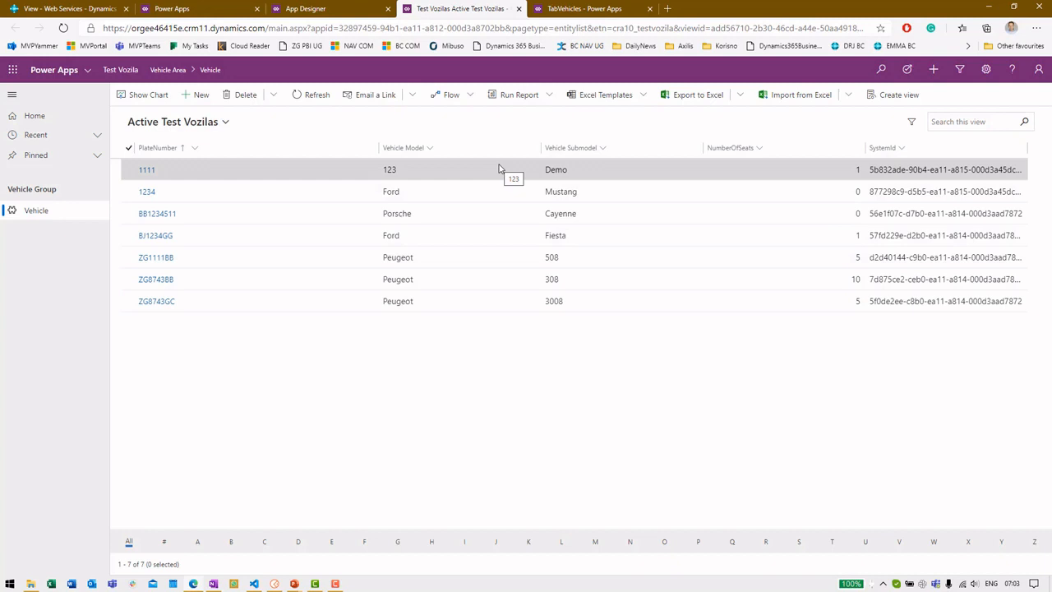
Step: In Active Test Vozilas, open vehicle 1234, set its number of seats to 10, and save and close
{"action": "left_click", "coordinate": [222, 122]}
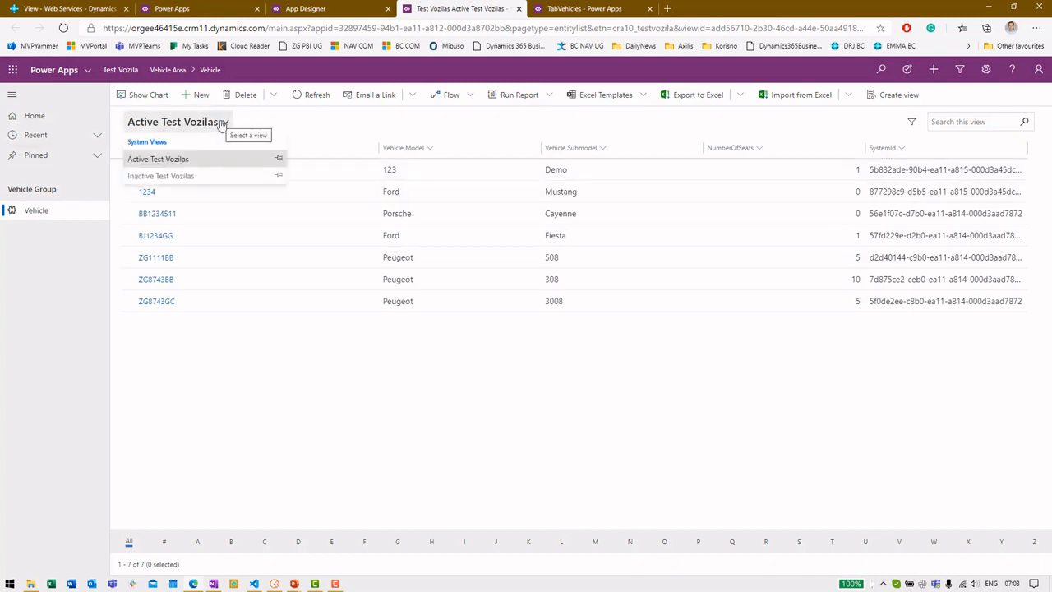
{"action": "left_click", "coordinate": [222, 160]}
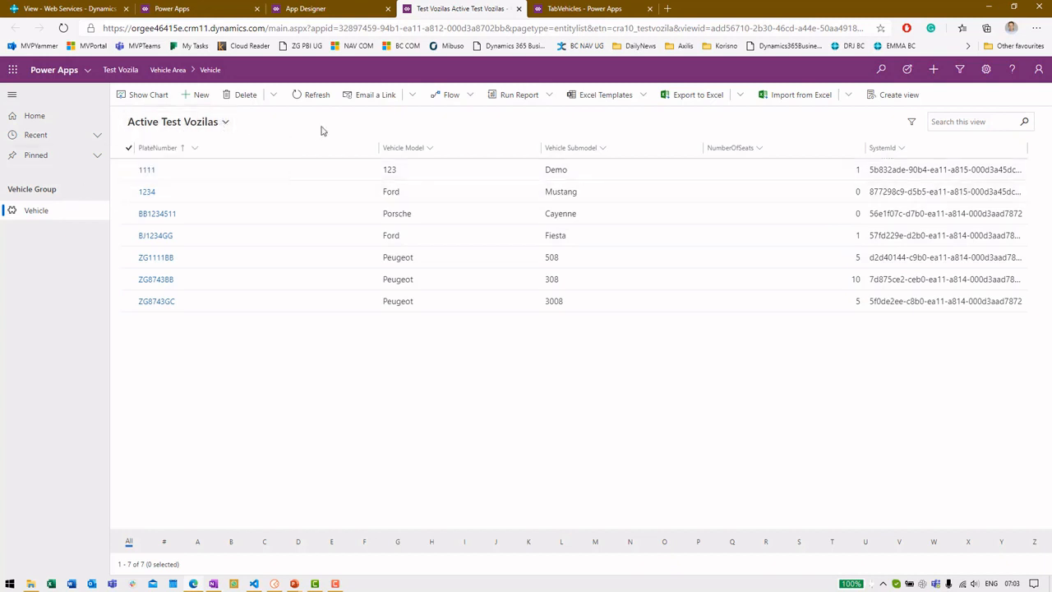
{"action": "left_click", "coordinate": [147, 193]}
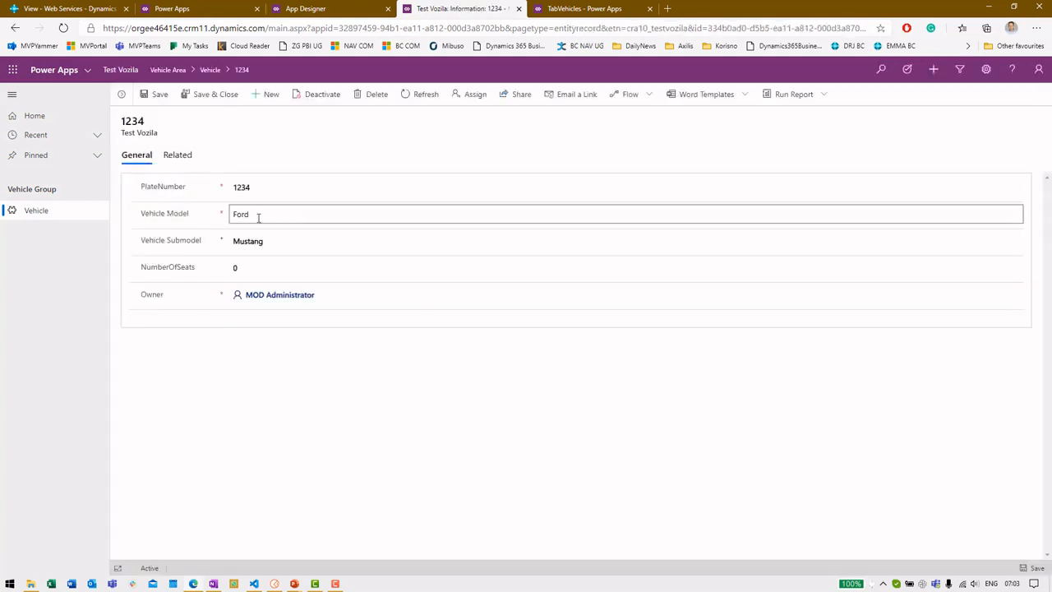
{"action": "left_click", "coordinate": [260, 271]}
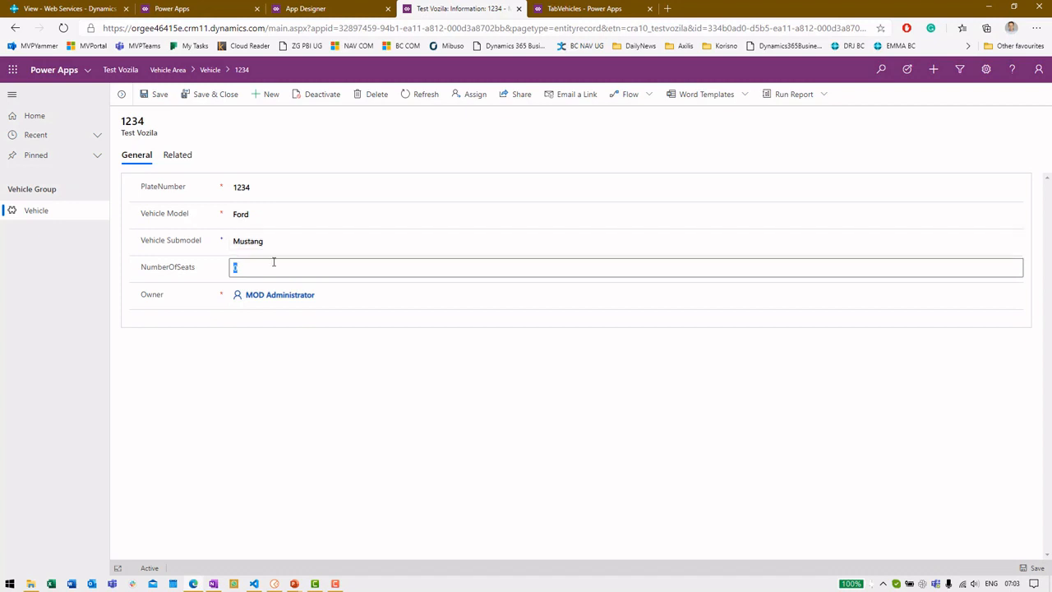
{"action": "type", "text": "10"}
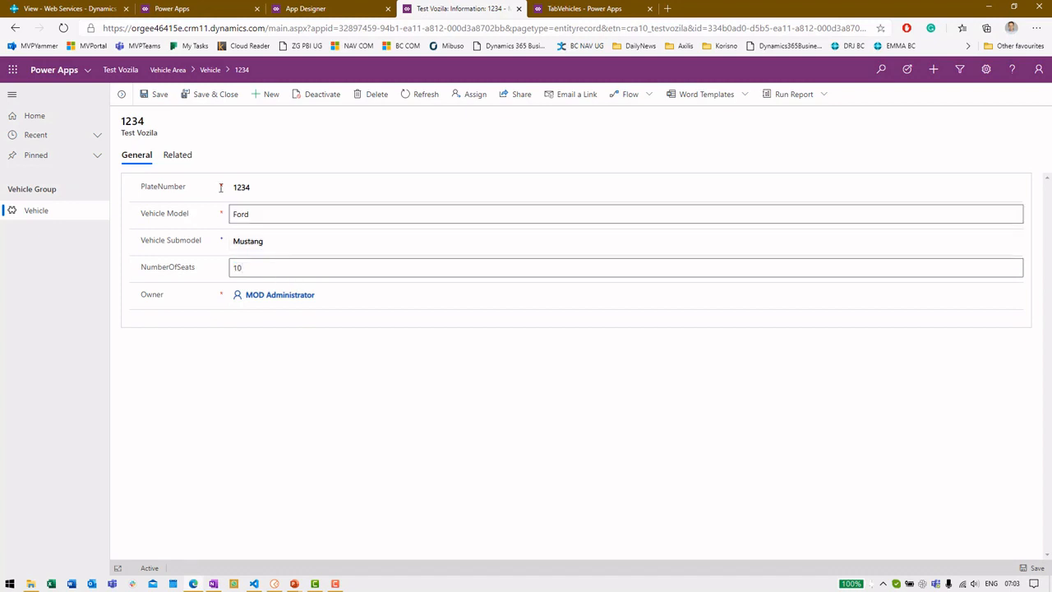
{"action": "left_click", "coordinate": [188, 101]}
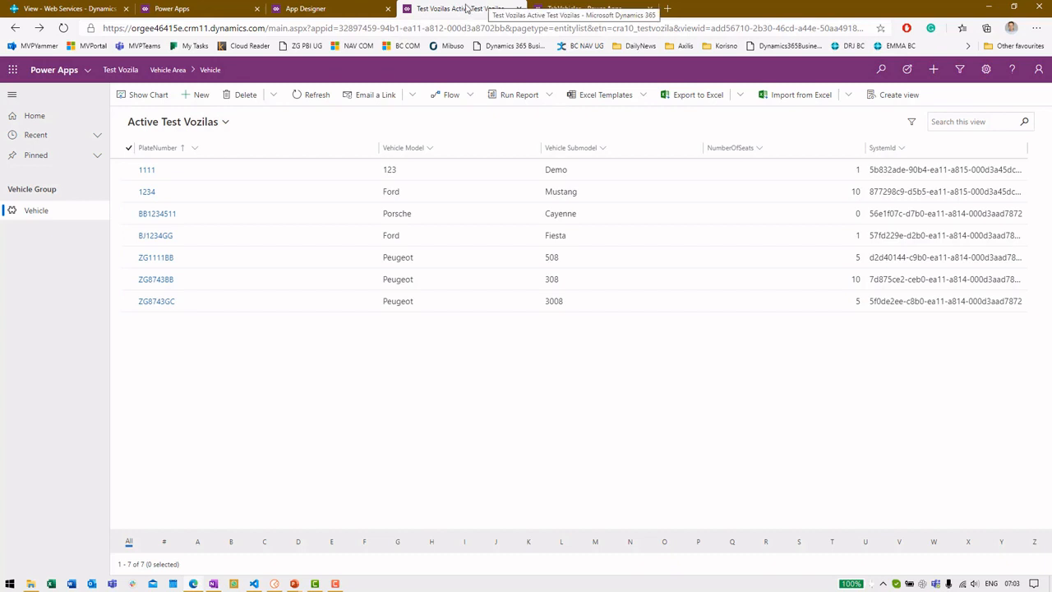
Step: Close the running app, open and exit the Information form editor, then close the App Designer
{"action": "left_click", "coordinate": [519, 8]}
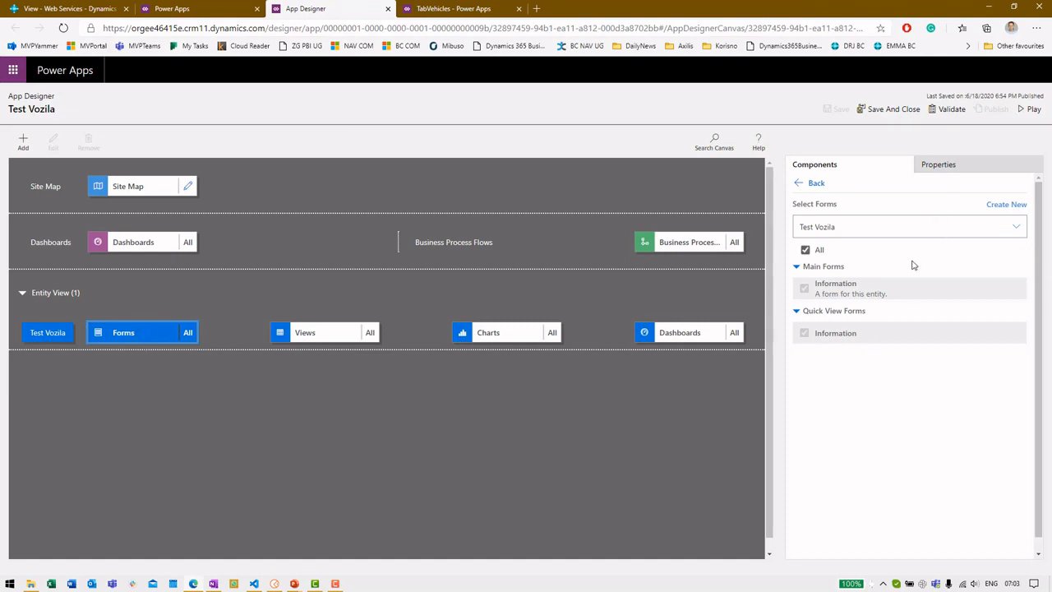
{"action": "left_click", "coordinate": [1016, 290]}
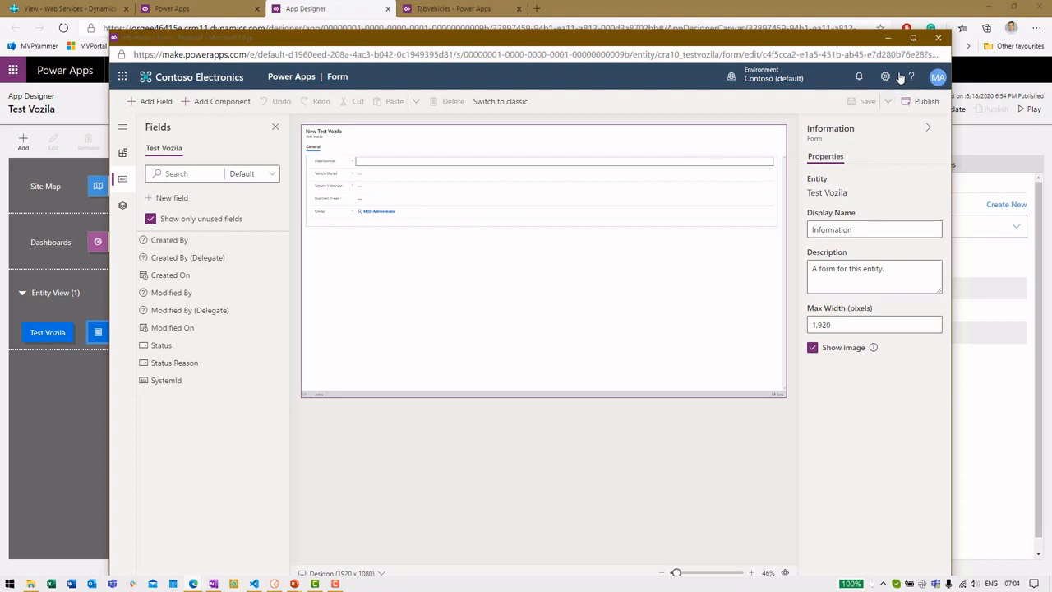
{"action": "left_click", "coordinate": [938, 39]}
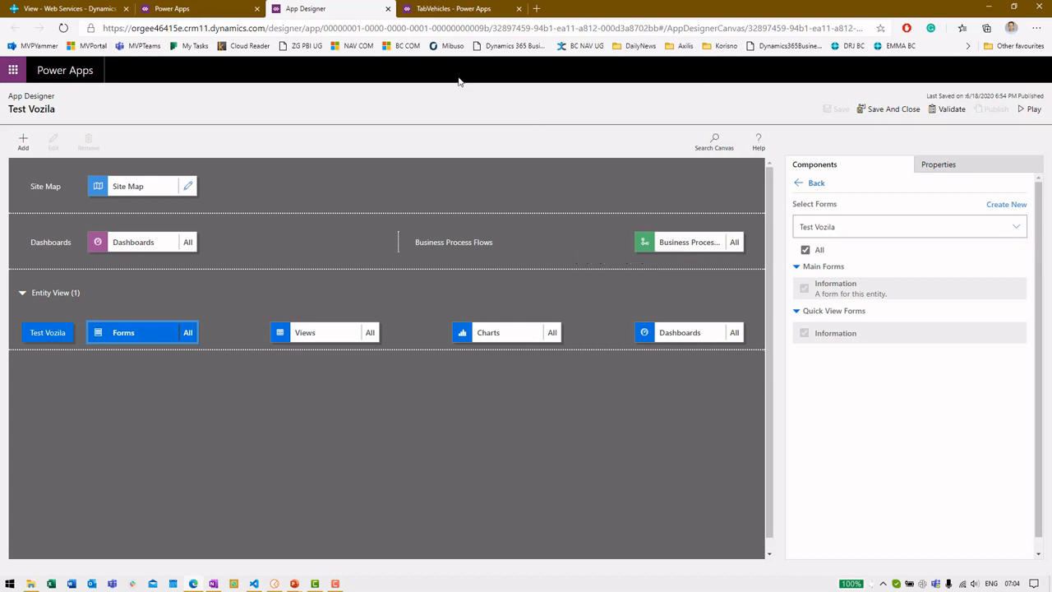
{"action": "left_click", "coordinate": [388, 9]}
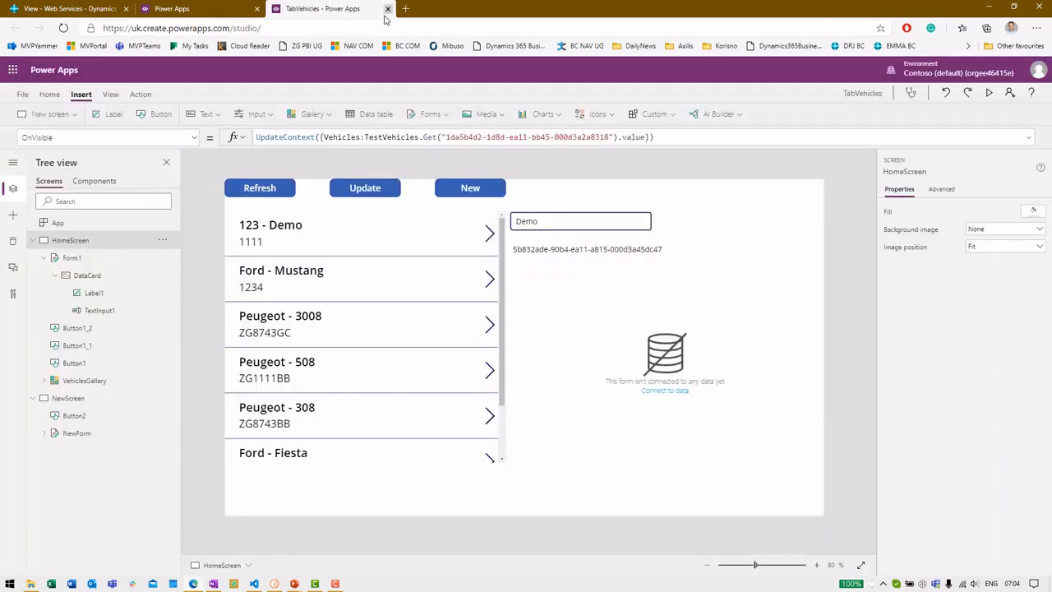
Step: Dismiss the Power Apps editing notice and go back to Business Central's Customers list
{"action": "left_click", "coordinate": [226, 7]}
{"action": "left_click", "coordinate": [600, 351]}
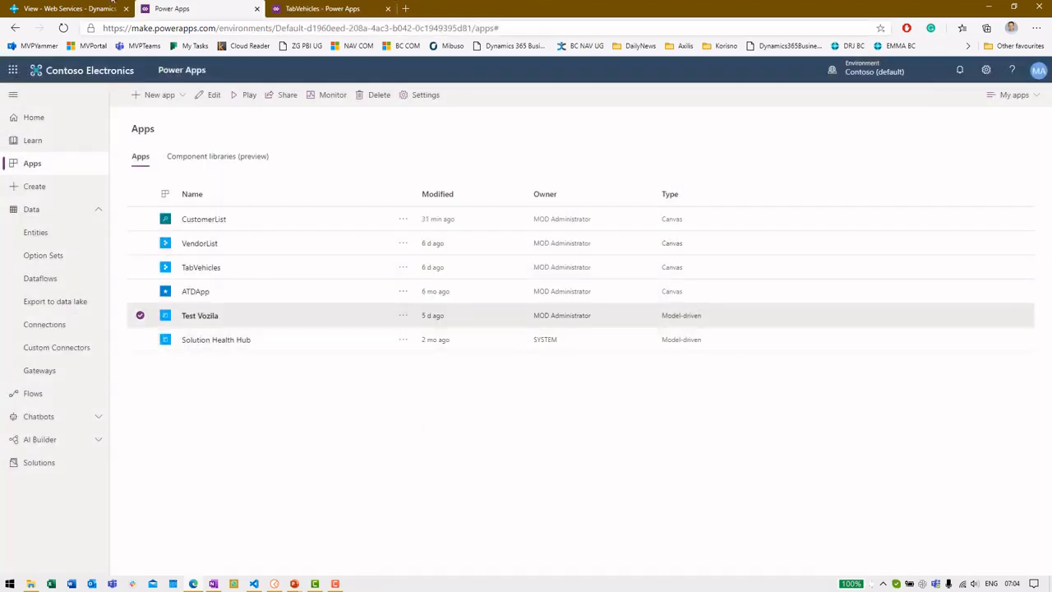
{"action": "left_click", "coordinate": [49, 8]}
{"action": "left_click", "coordinate": [37, 102]}
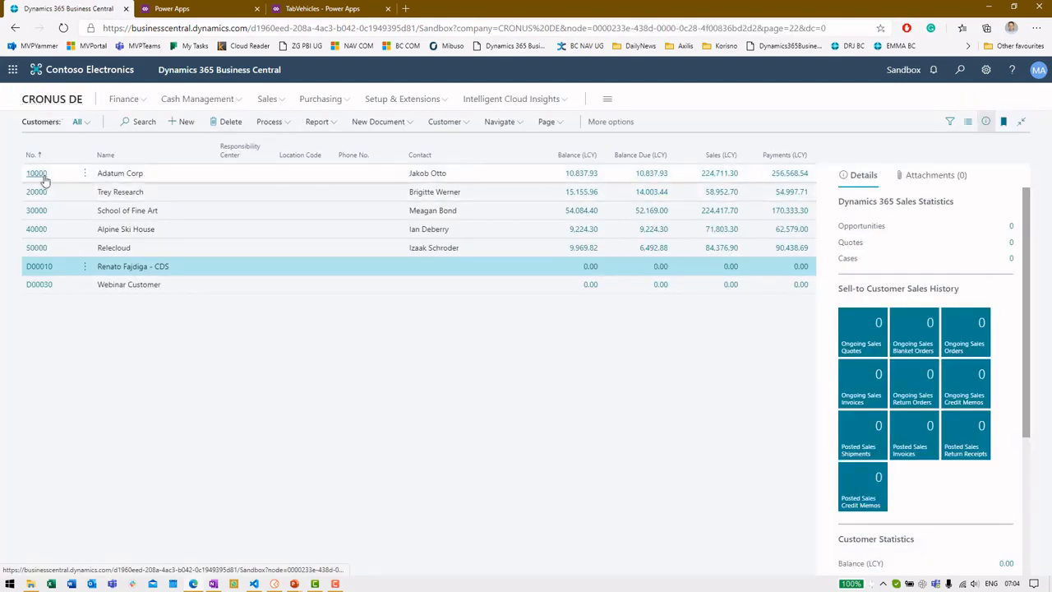
Step: Open customer 10000 Adatum Corp's card with its vendor fact box, then return to Power Apps
{"action": "left_click", "coordinate": [46, 178]}
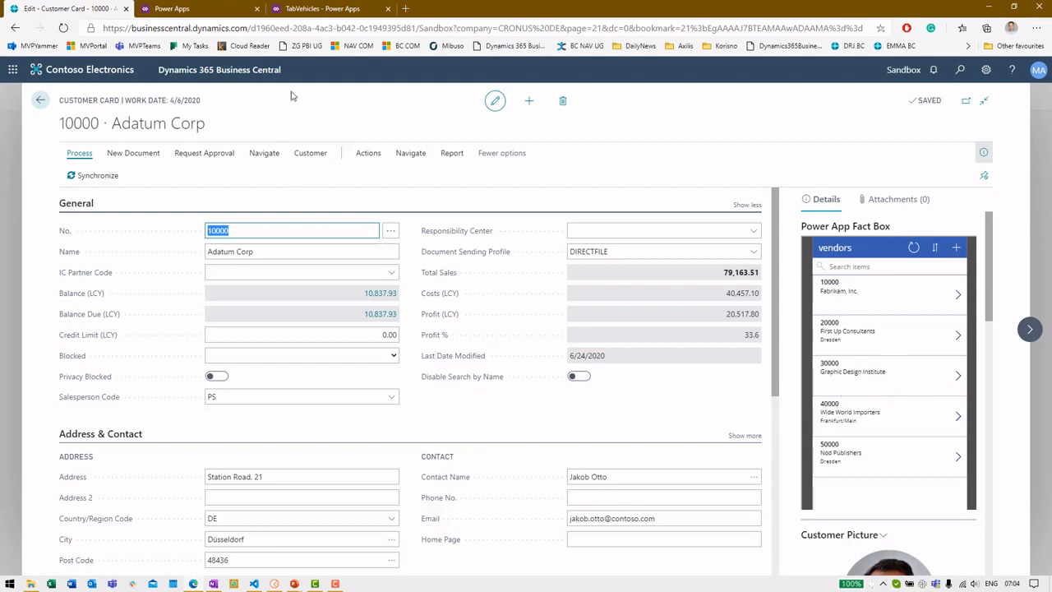
{"action": "left_click", "coordinate": [208, 9]}
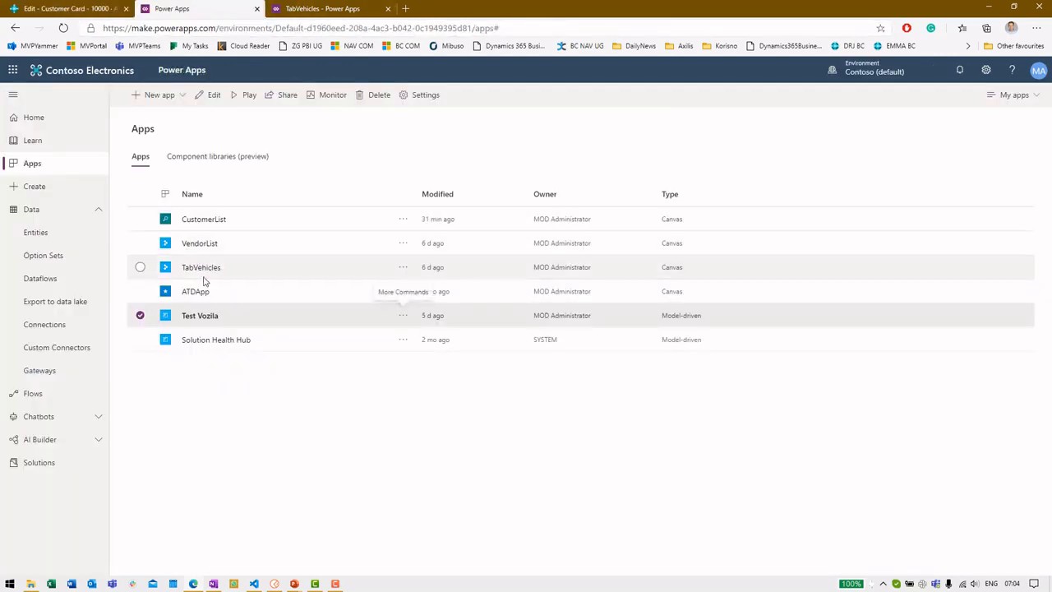
Step: Run the VendorList app to check its vendors, then close it
{"action": "left_click", "coordinate": [266, 247]}
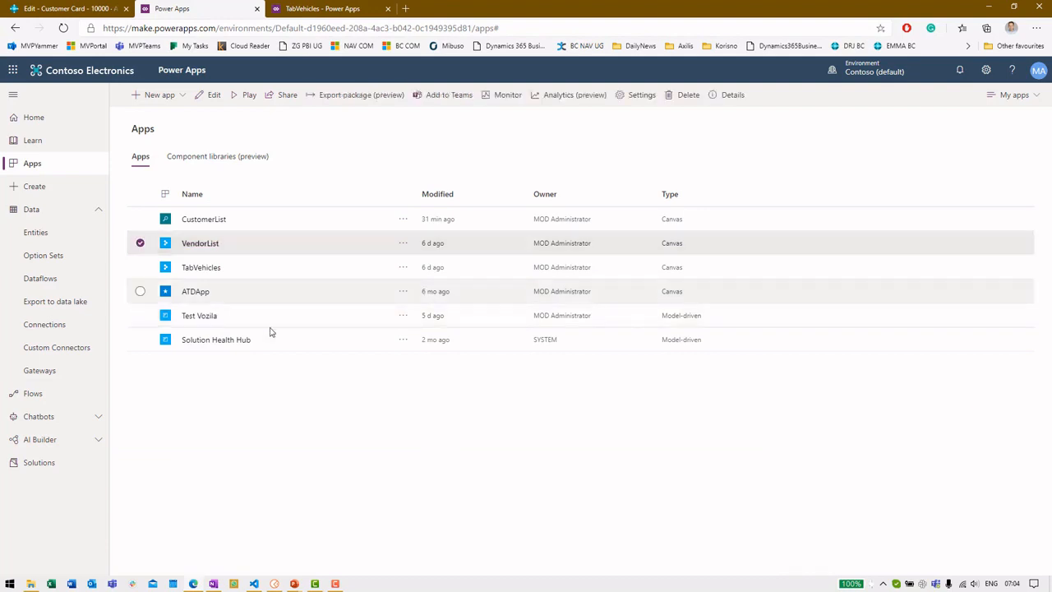
{"action": "left_click", "coordinate": [195, 248]}
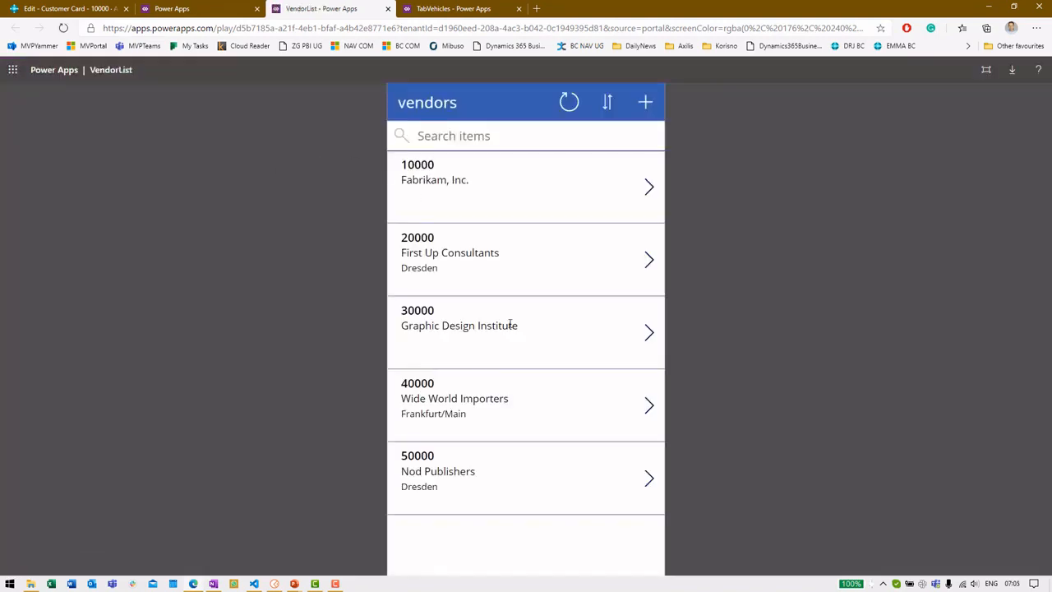
{"action": "middle_click", "coordinate": [318, 6]}
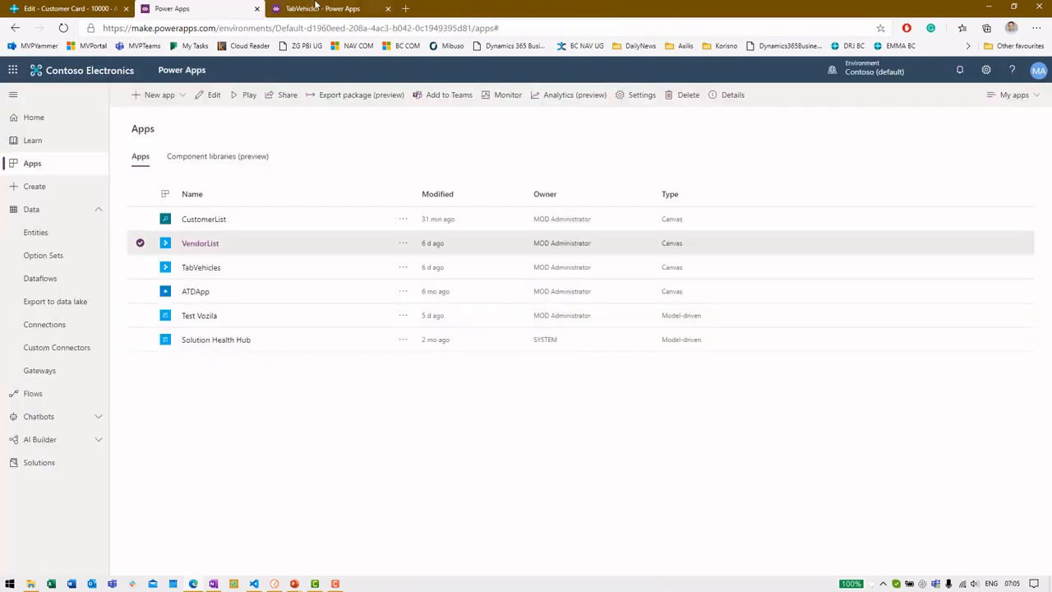
Step: Close the TabVehicles studio, leaving without saving, and return to the Business Central customer card
{"action": "middle_click", "coordinate": [375, 7]}
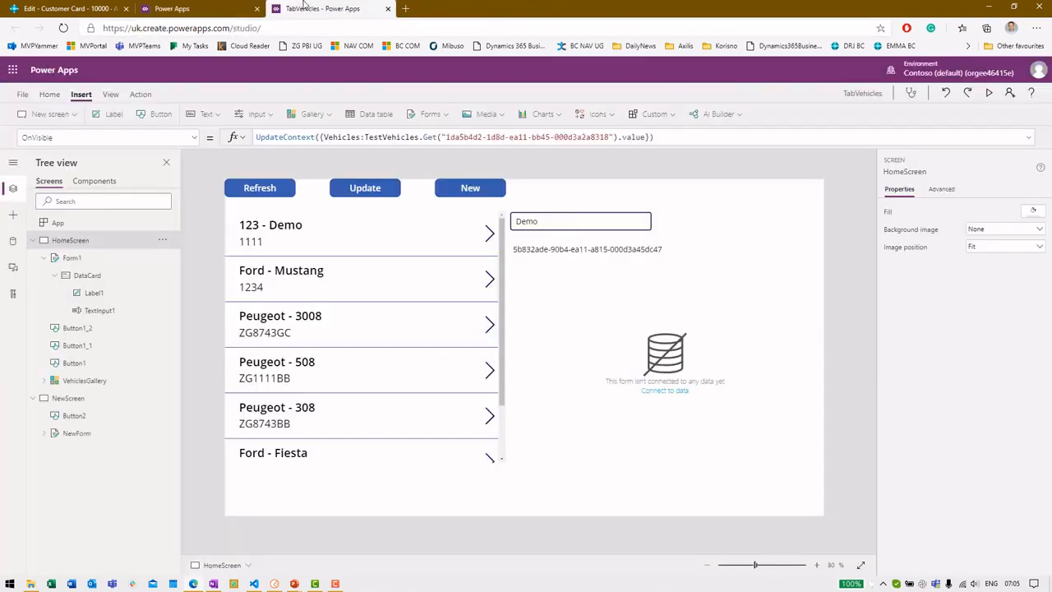
{"action": "left_click", "coordinate": [579, 88]}
{"action": "left_click", "coordinate": [90, 8]}
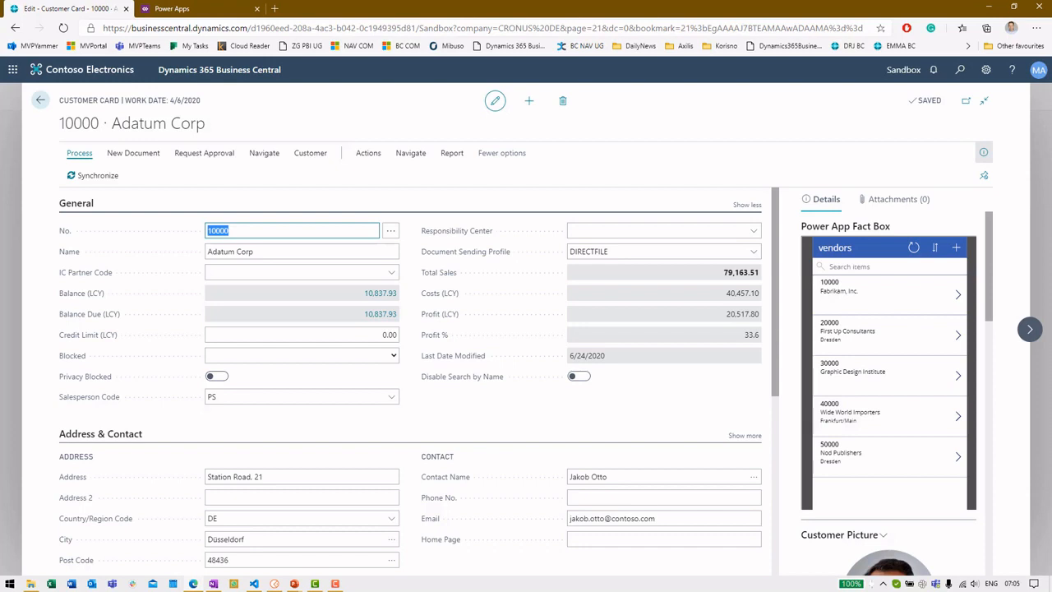
Step: Switch to VS Code and open the recent EmbedPowerApp workspace
{"action": "key", "text": "alt+Tab"}
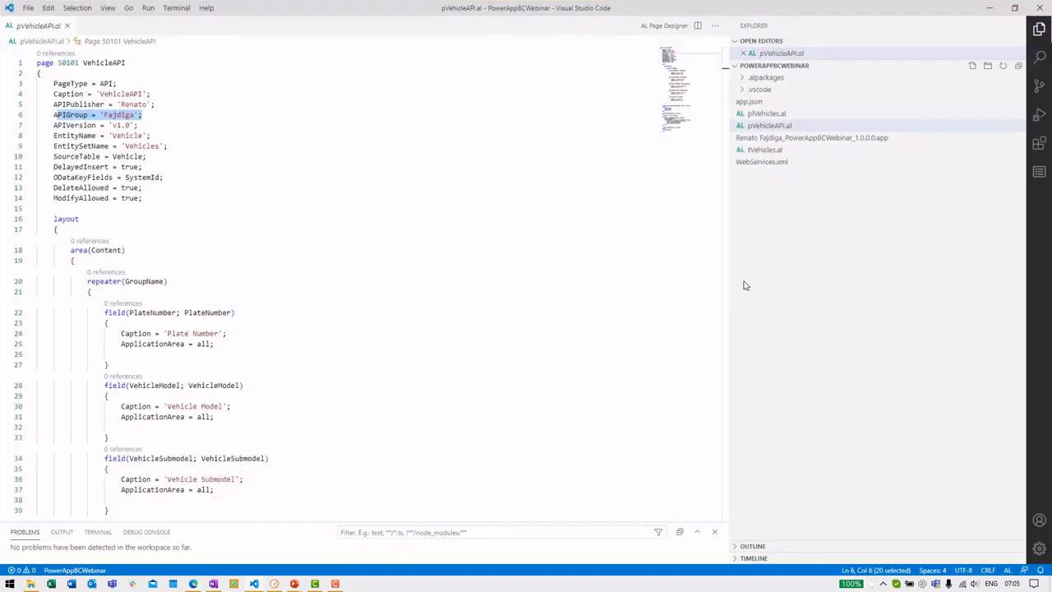
{"action": "key", "text": "ctrl+r"}
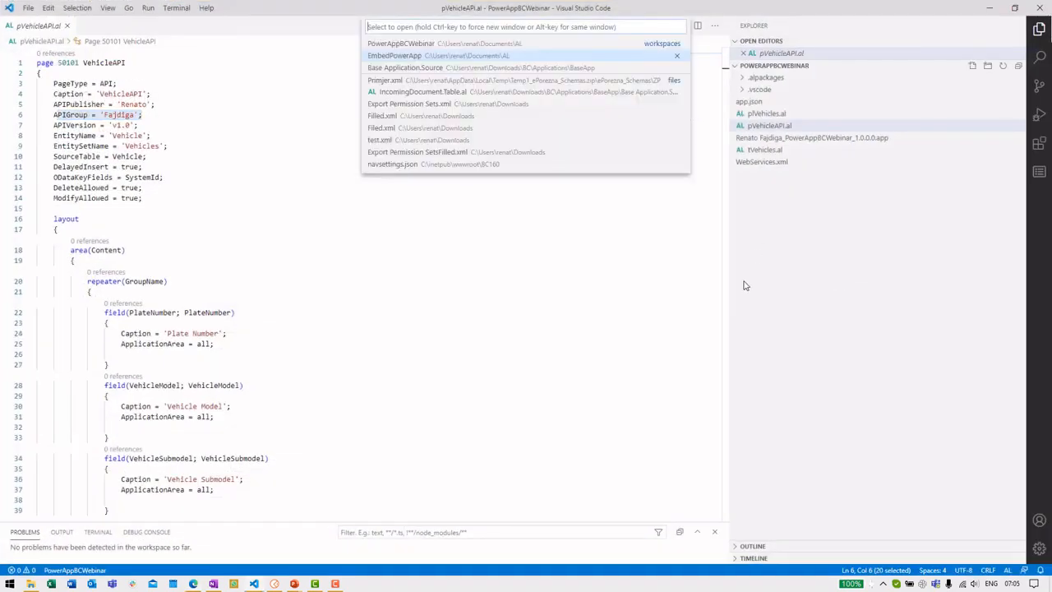
{"action": "left_click", "coordinate": [492, 65]}
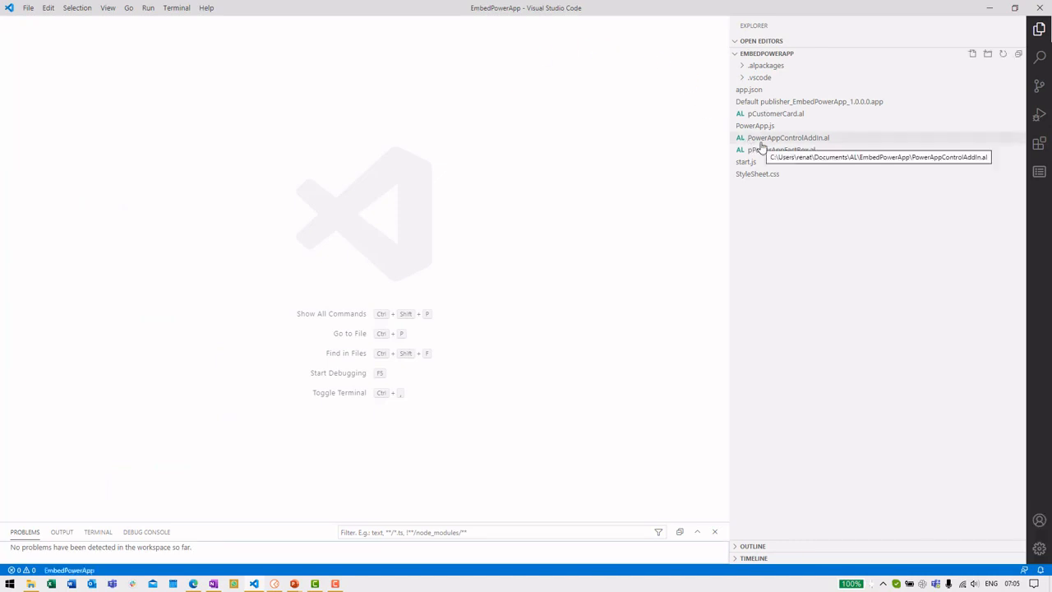
Step: Review PowerAppControlAddIn.al's height and MinimumWidth settings, PowerApp event and embedPowerApp procedure
{"action": "left_click", "coordinate": [767, 138]}
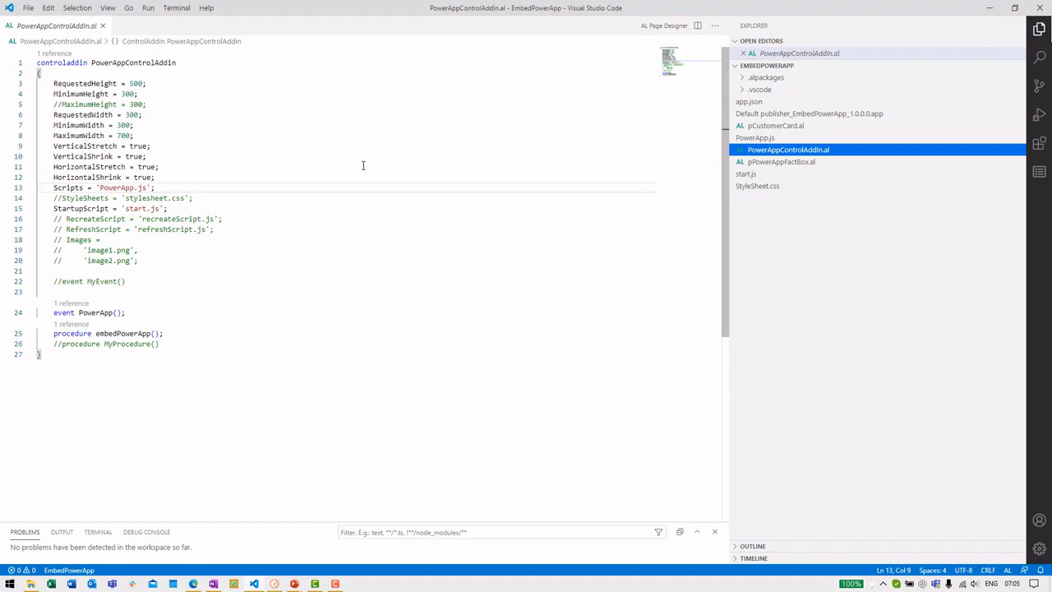
{"action": "left_click_drag", "start_coordinate": [55, 84], "coordinate": [109, 93]}
{"action": "left_click", "coordinate": [152, 125]}
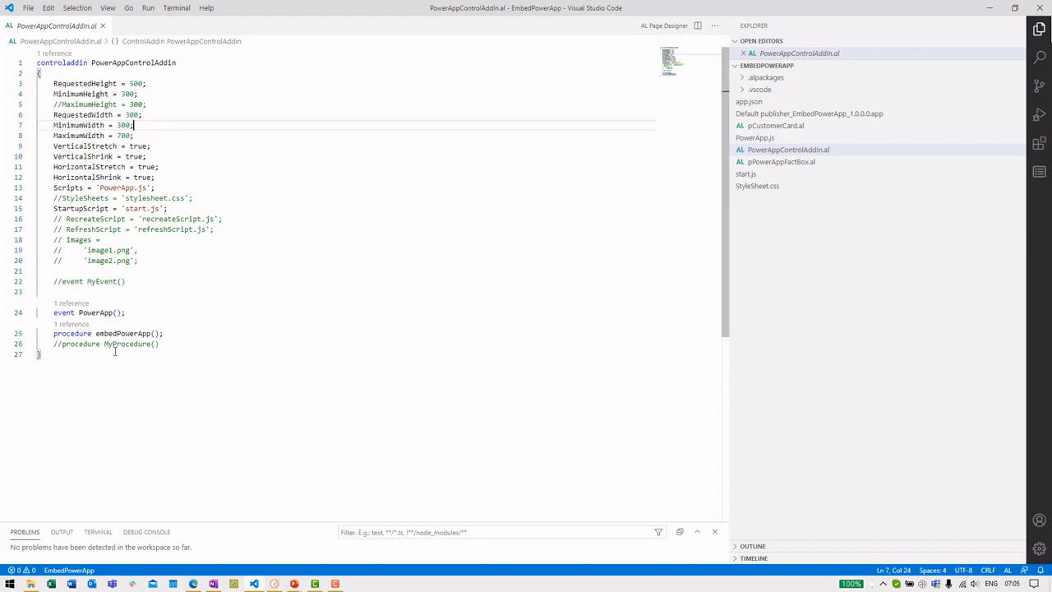
{"action": "left_click", "coordinate": [79, 313]}
{"action": "left_click", "coordinate": [112, 333]}
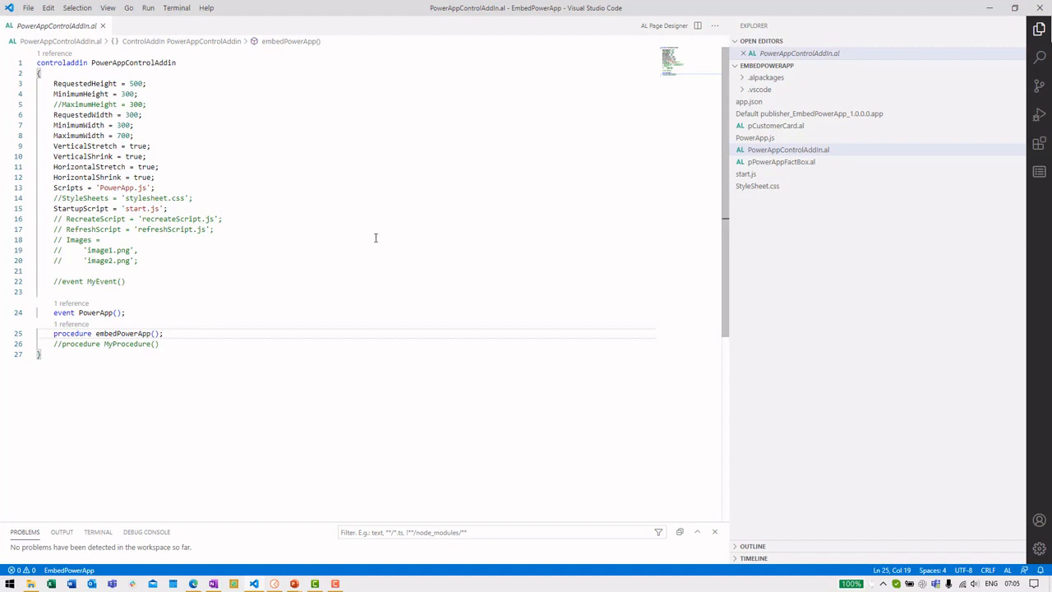
Step: Review the InvokeExtensibilityMethod call in start.js, then open PowerApp.js
{"action": "left_click", "coordinate": [819, 181]}
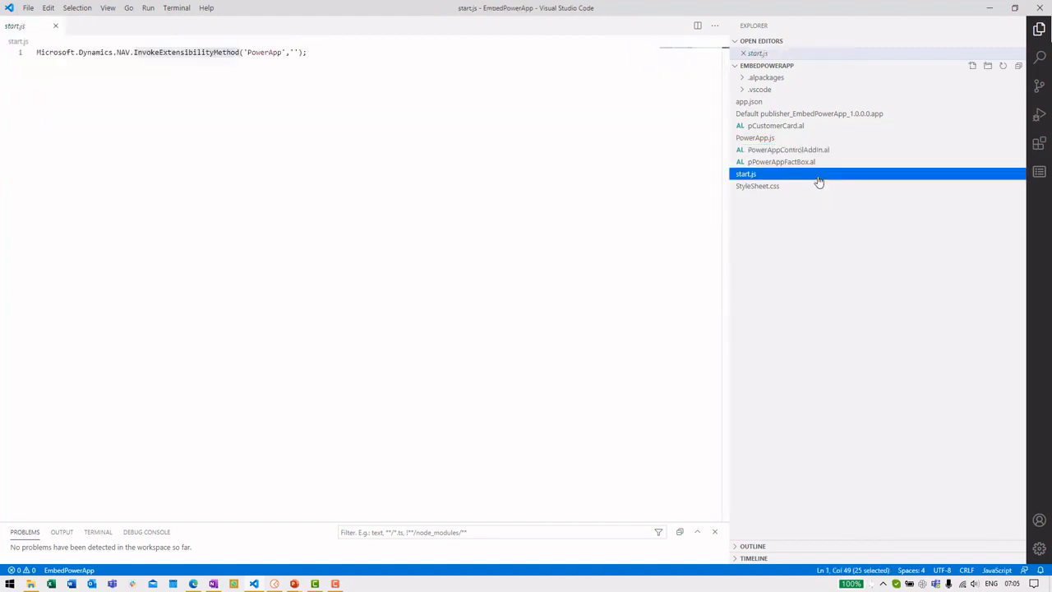
{"action": "left_click_drag", "start_coordinate": [317, 52], "coordinate": [141, 52]}
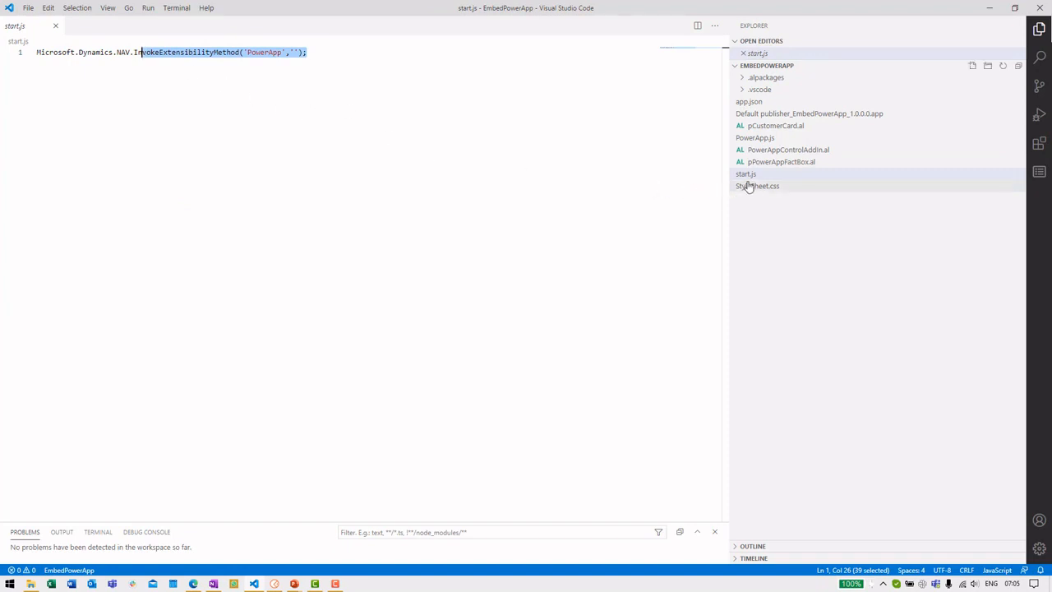
{"action": "left_click", "coordinate": [762, 141]}
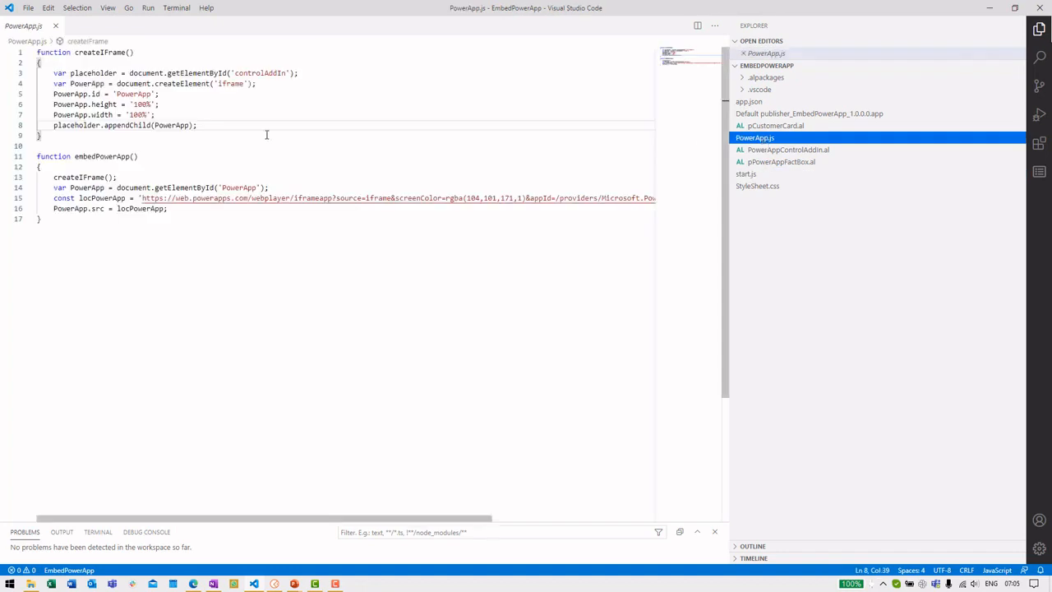
Step: Find the app ID GUID at the end of the locPowerApp embed URL, then return to Business Central
{"action": "double_click", "coordinate": [109, 156]}
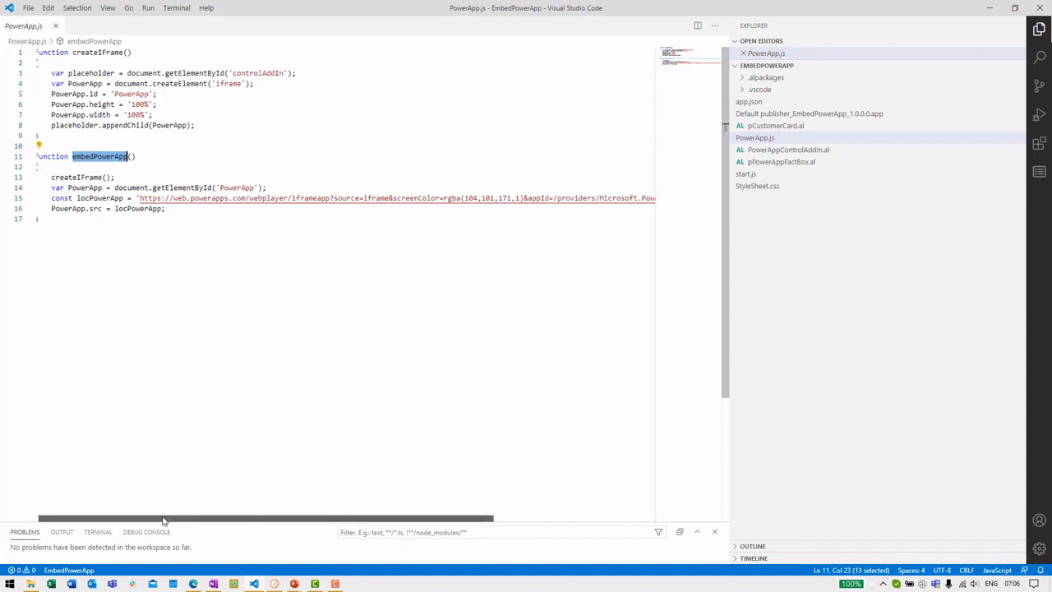
{"action": "double_click", "coordinate": [99, 198]}
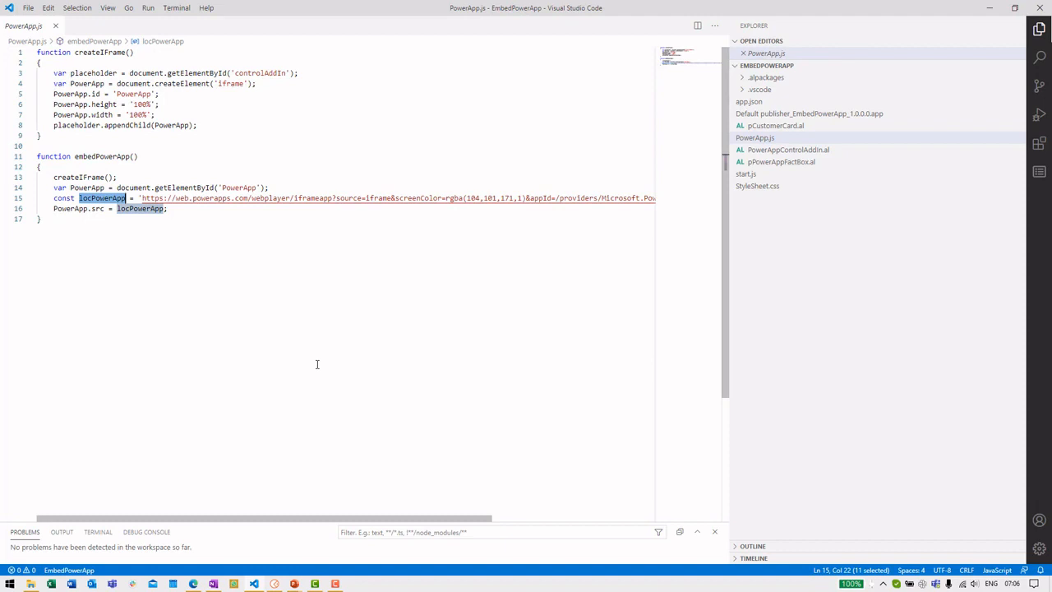
{"action": "left_click_drag", "start_coordinate": [321, 516], "coordinate": [507, 512]}
{"action": "left_click_drag", "start_coordinate": [485, 201], "coordinate": [649, 198]}
{"action": "left_click_drag", "start_coordinate": [545, 522], "coordinate": [626, 518]}
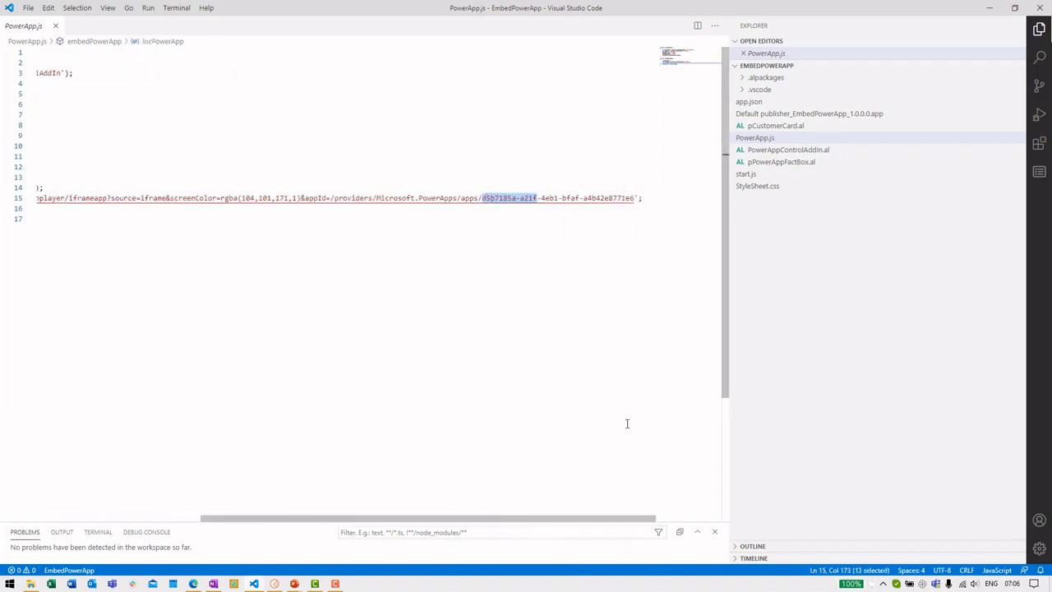
{"action": "left_click_drag", "start_coordinate": [636, 199], "coordinate": [593, 198]}
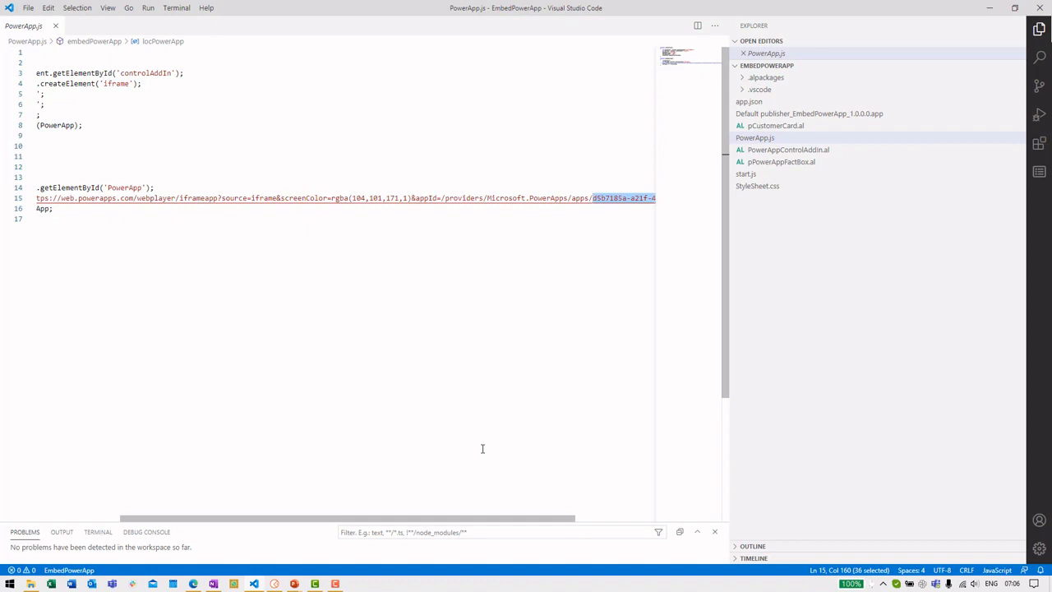
{"action": "left_click_drag", "start_coordinate": [494, 522], "coordinate": [383, 524]}
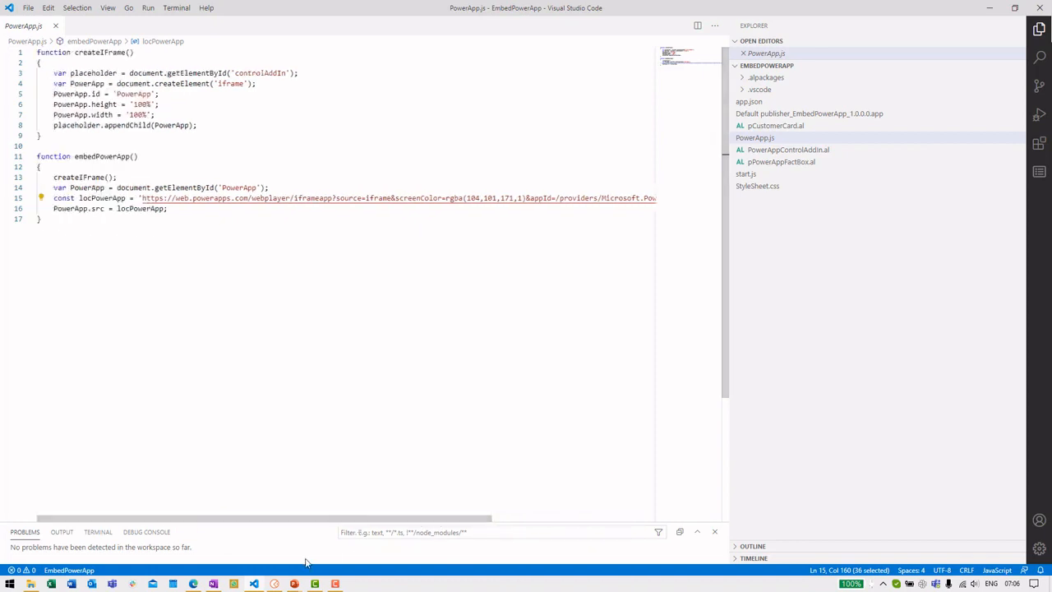
{"action": "left_click", "coordinate": [193, 584]}
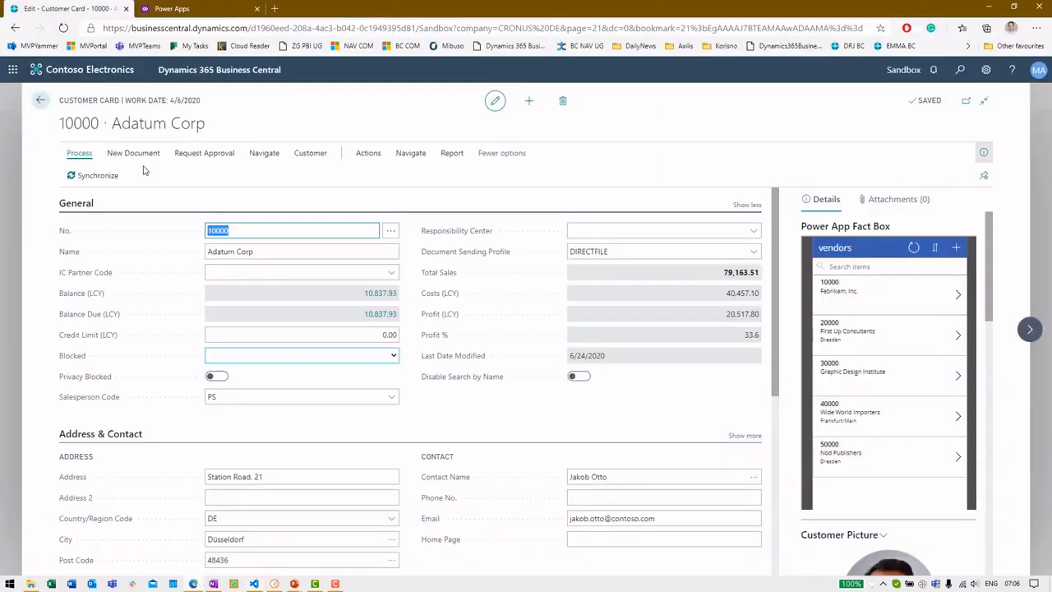
Step: Select the VendorList app's App ID on its Power Apps details page, then return to VS Code
{"action": "left_click", "coordinate": [161, 7]}
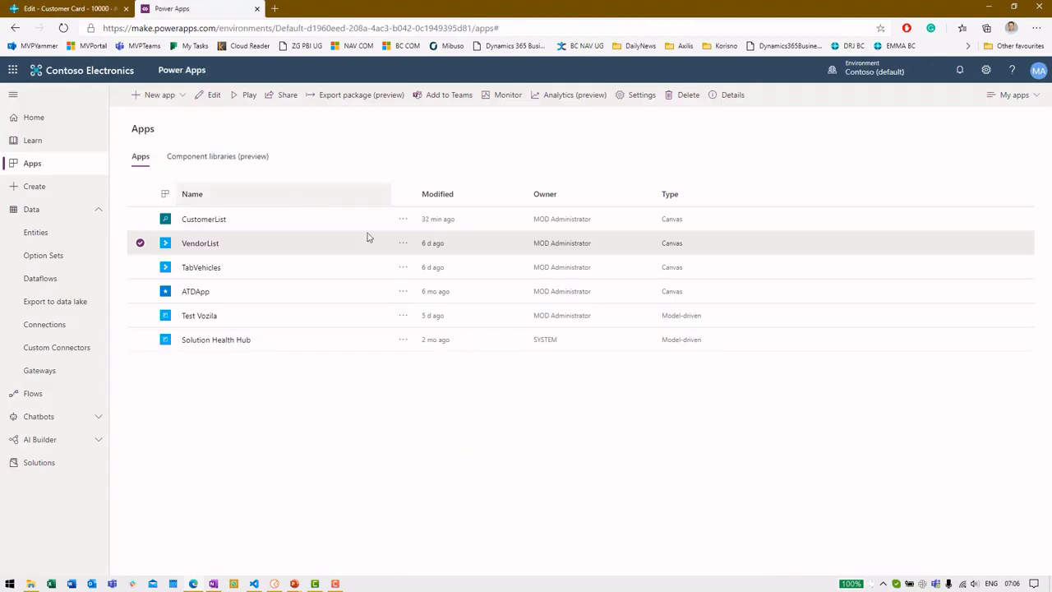
{"action": "left_click", "coordinate": [402, 243]}
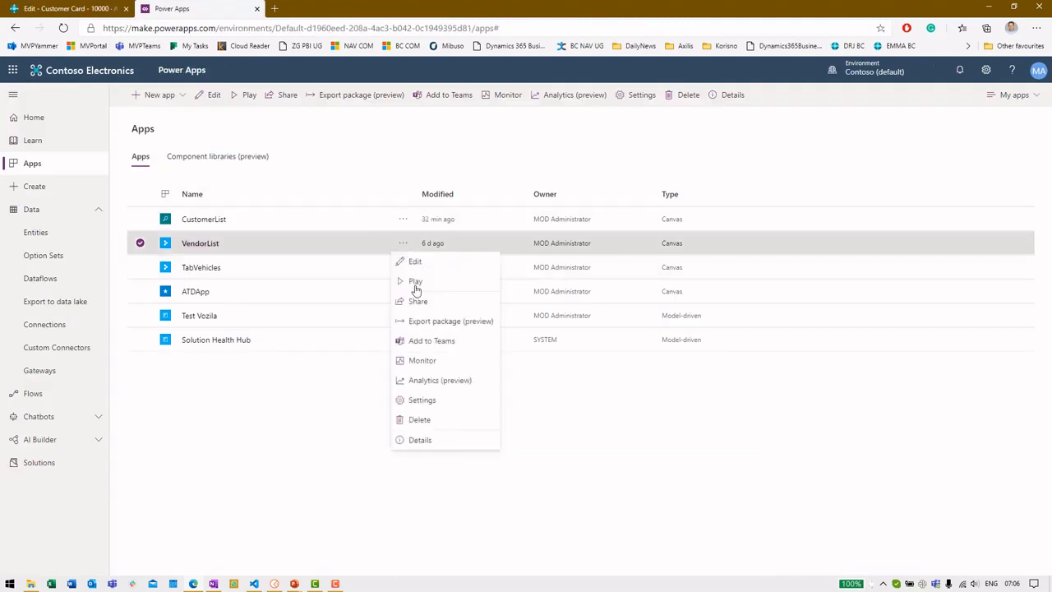
{"action": "left_click", "coordinate": [453, 440]}
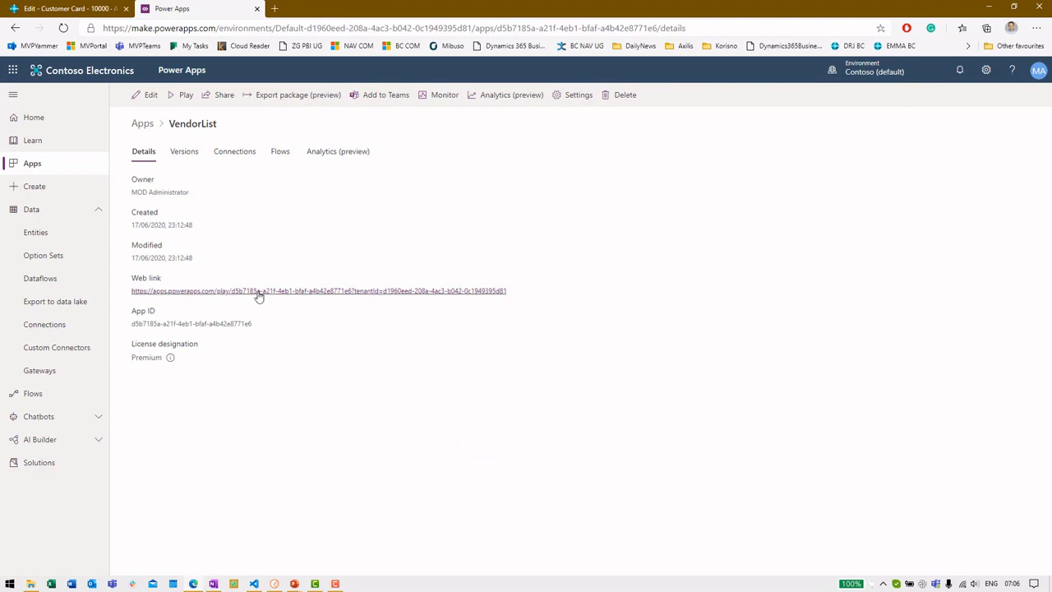
{"action": "triple_click", "coordinate": [235, 323]}
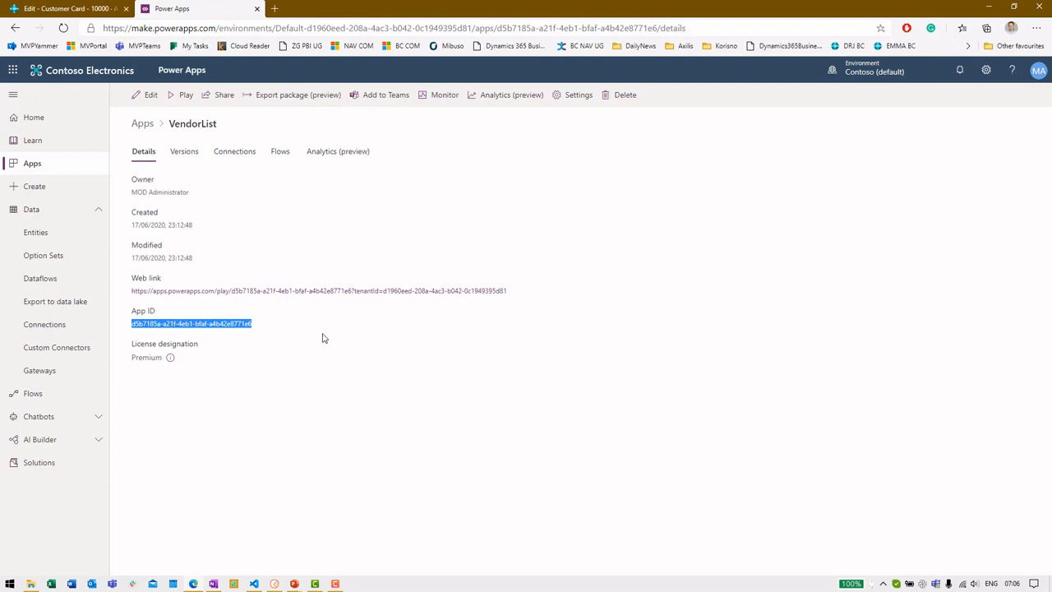
{"action": "key", "text": "alt+Tab"}
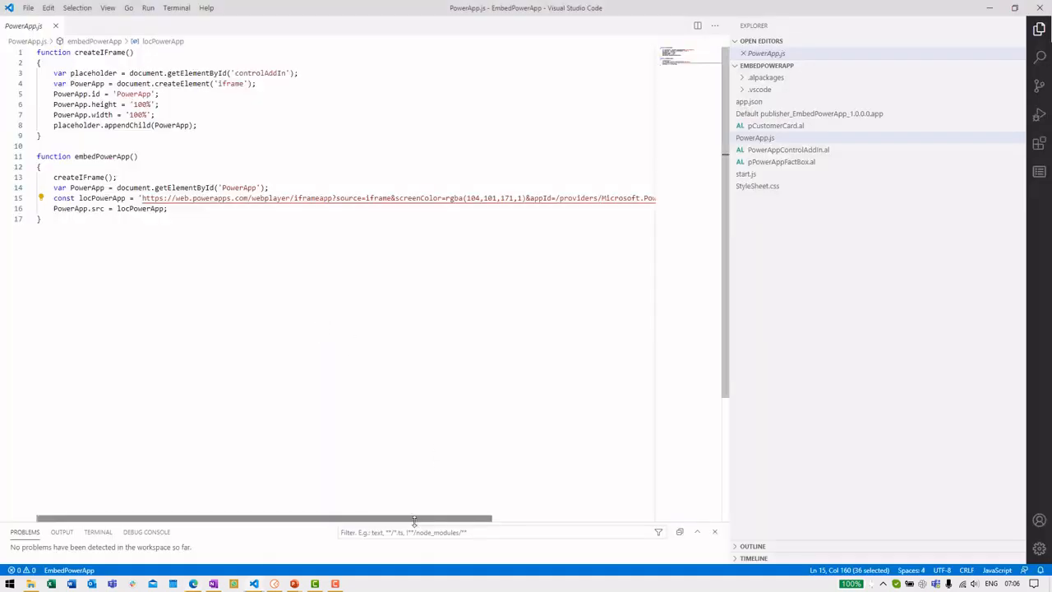
{"action": "left_click_drag", "start_coordinate": [417, 519], "coordinate": [466, 520]}
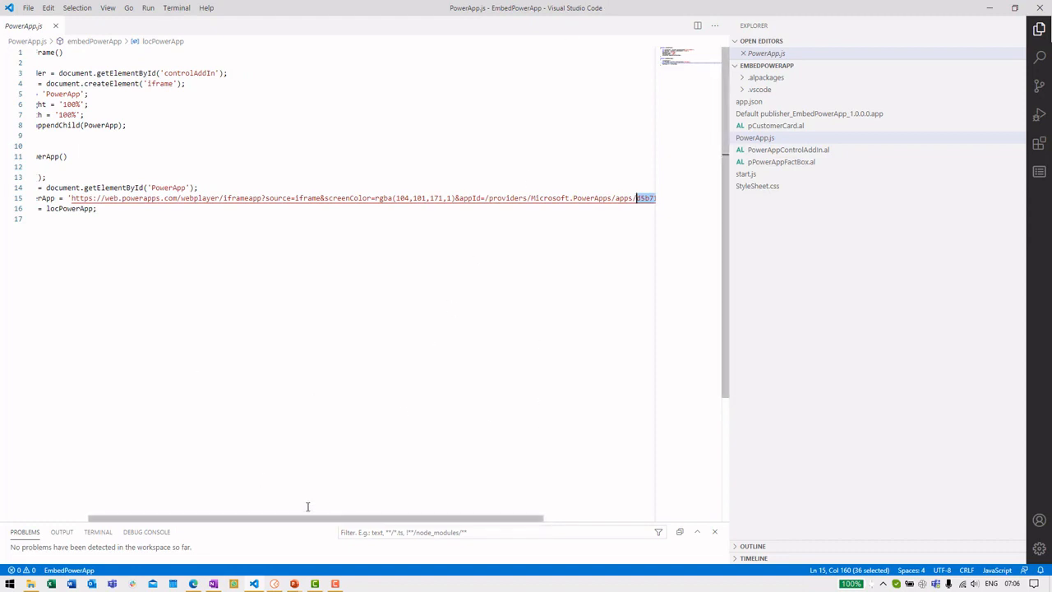
{"action": "left_click_drag", "start_coordinate": [313, 514], "coordinate": [262, 514]}
{"action": "double_click", "coordinate": [86, 208]}
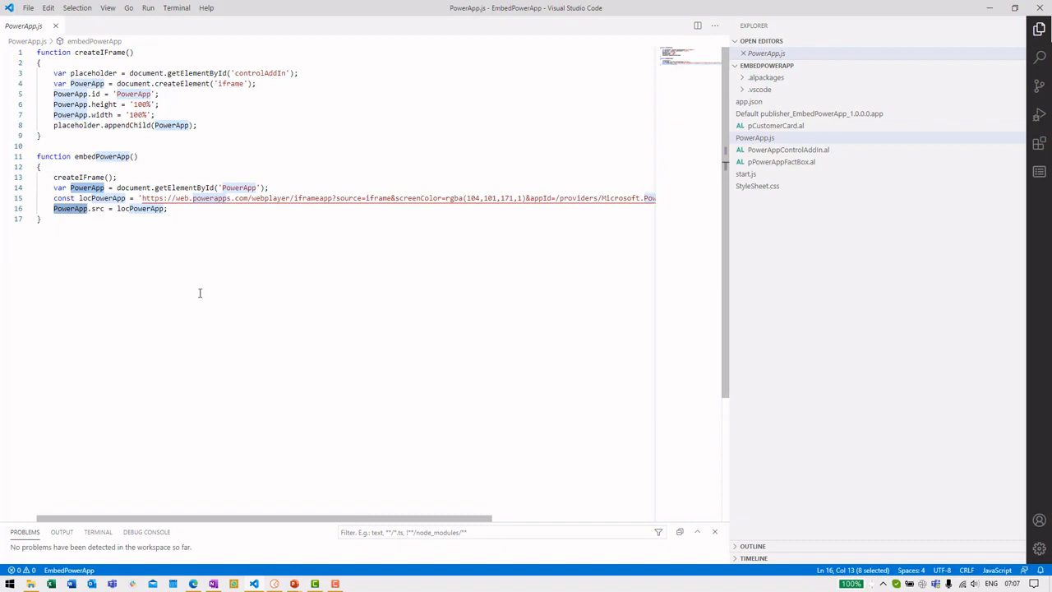
Step: Trace the fact box page's embedPowerApp call to its declaration in PowerAppControlAddIn.al
{"action": "left_click", "coordinate": [808, 167]}
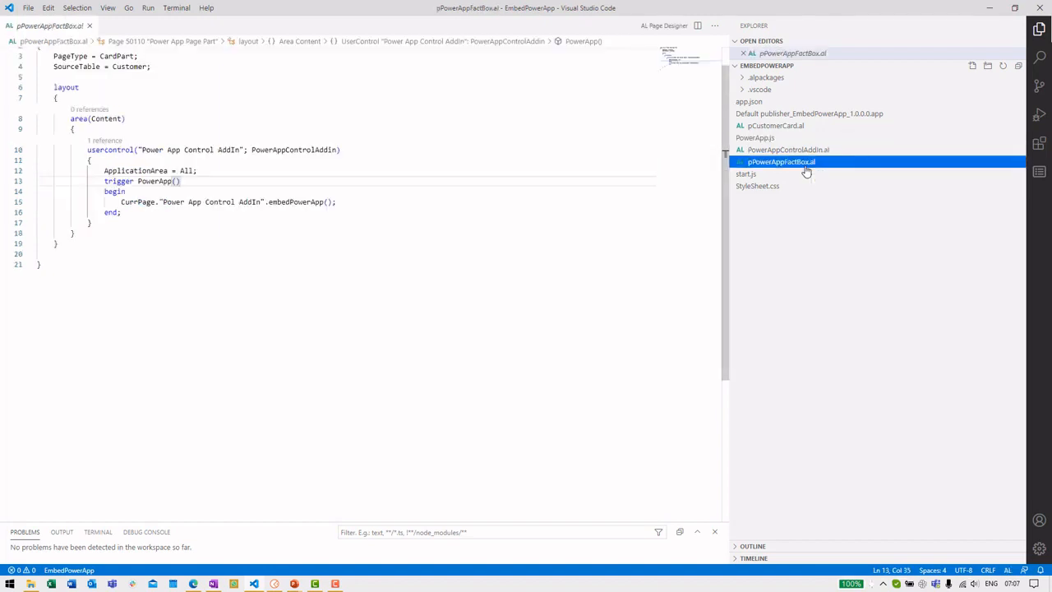
{"action": "scroll", "coordinate": [345, 233], "scroll_direction": "up", "scroll_amount": 1}
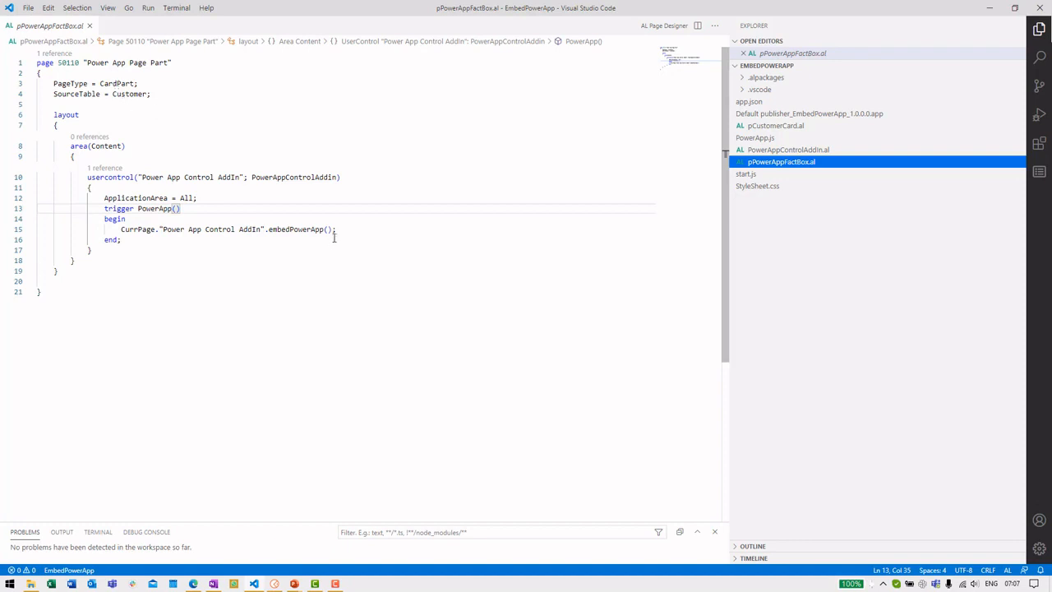
{"action": "left_click", "coordinate": [248, 229]}
{"action": "double_click", "coordinate": [300, 230]}
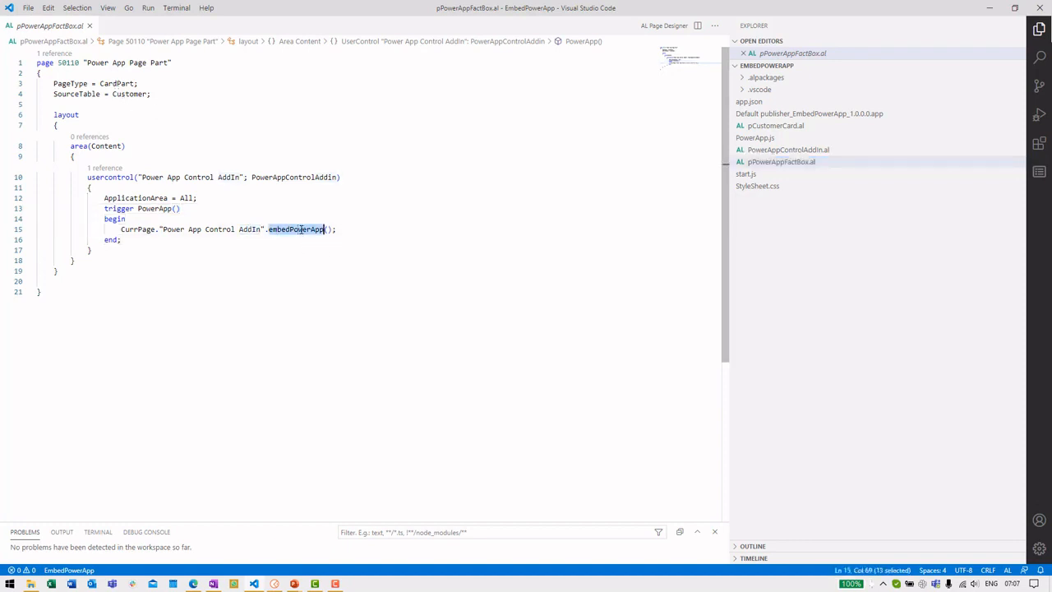
{"action": "left_click", "coordinate": [785, 151]}
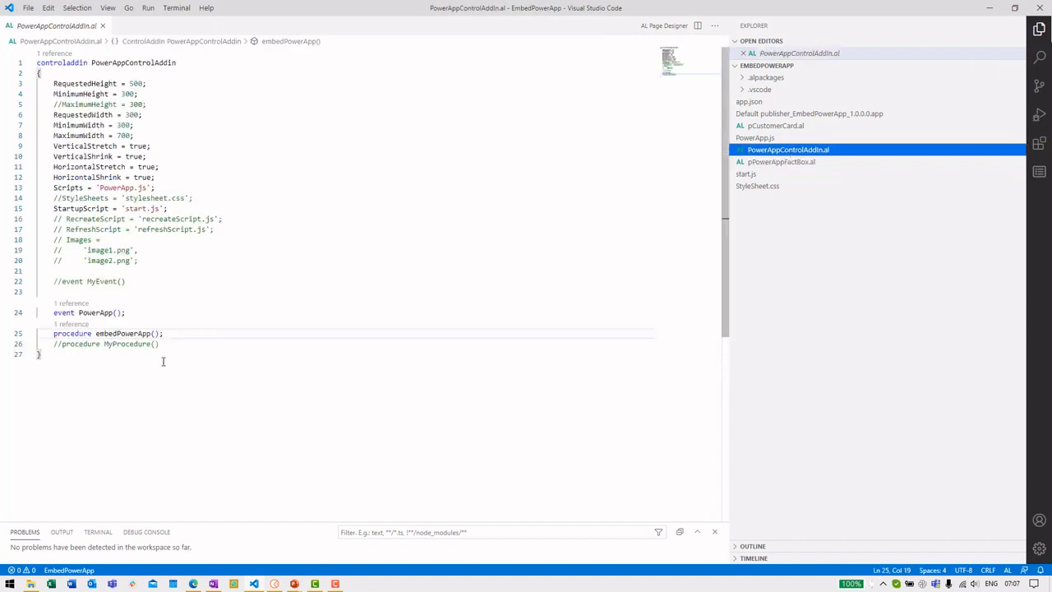
{"action": "double_click", "coordinate": [127, 336]}
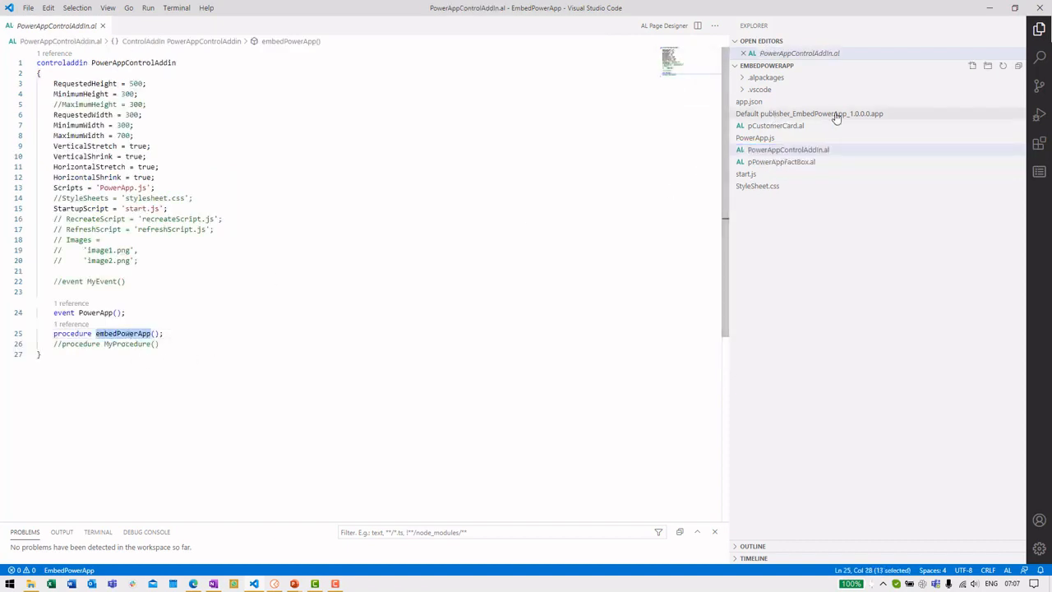
{"action": "left_click", "coordinate": [786, 162]}
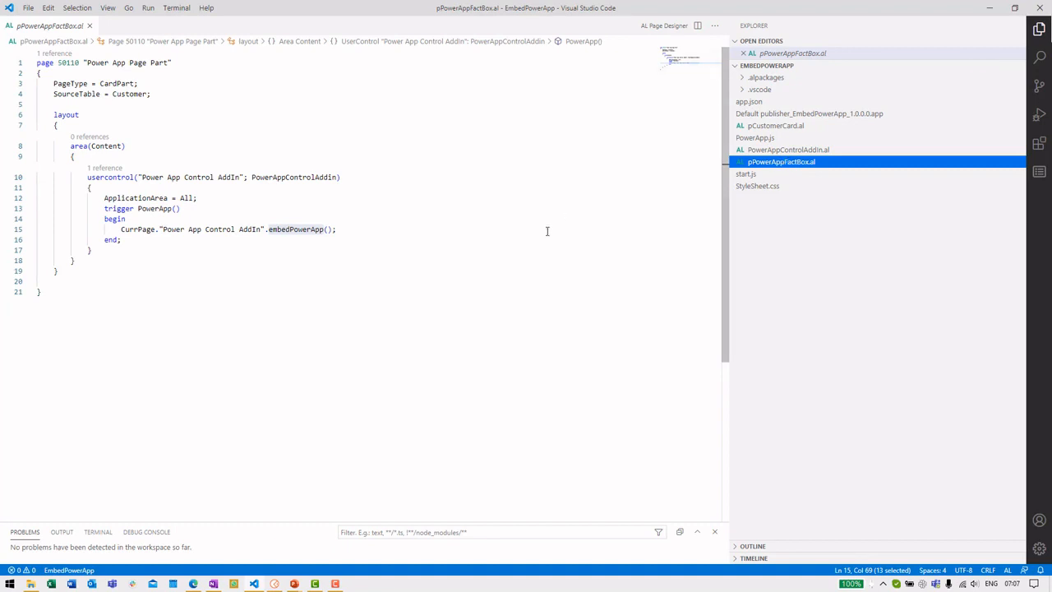
Step: Compare the pCustomerCard.al 'PowerApp Fact Box' part with the 'Power App Page Part' page name
{"action": "left_click", "coordinate": [776, 125]}
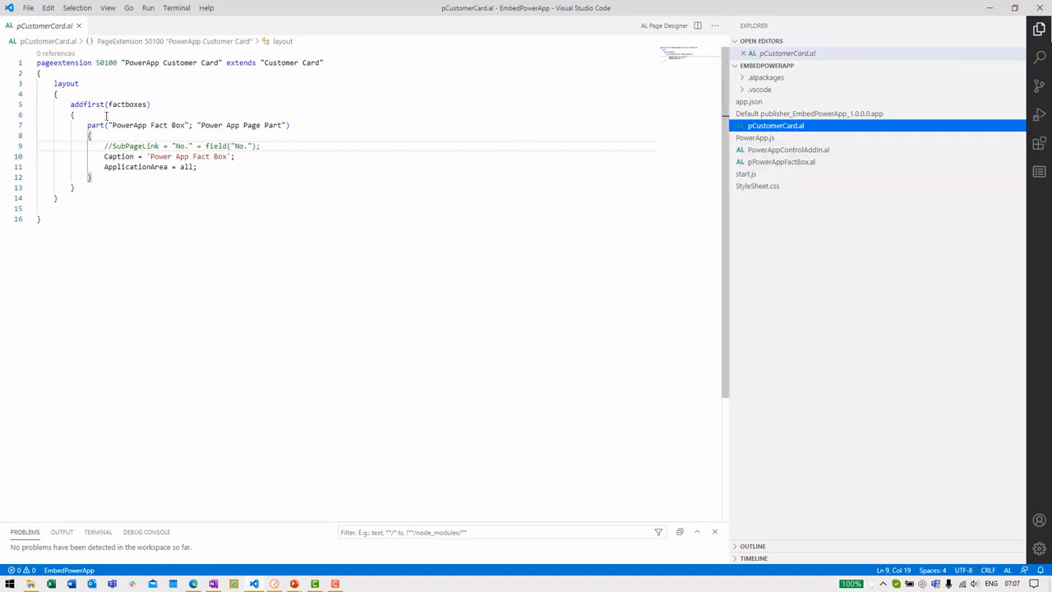
{"action": "left_click", "coordinate": [116, 125]}
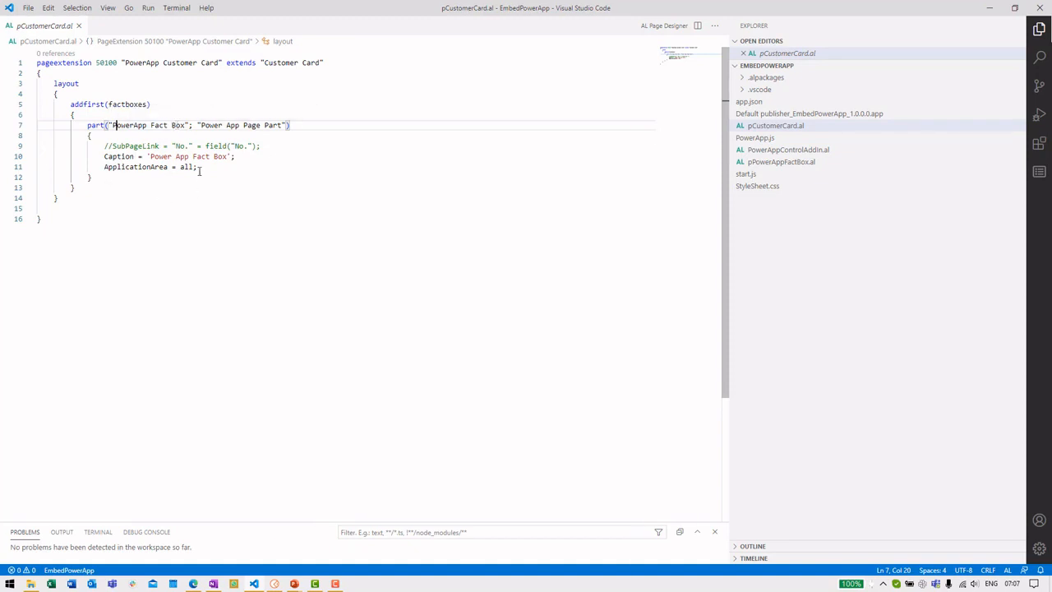
{"action": "left_click_drag", "start_coordinate": [113, 125], "coordinate": [187, 125]}
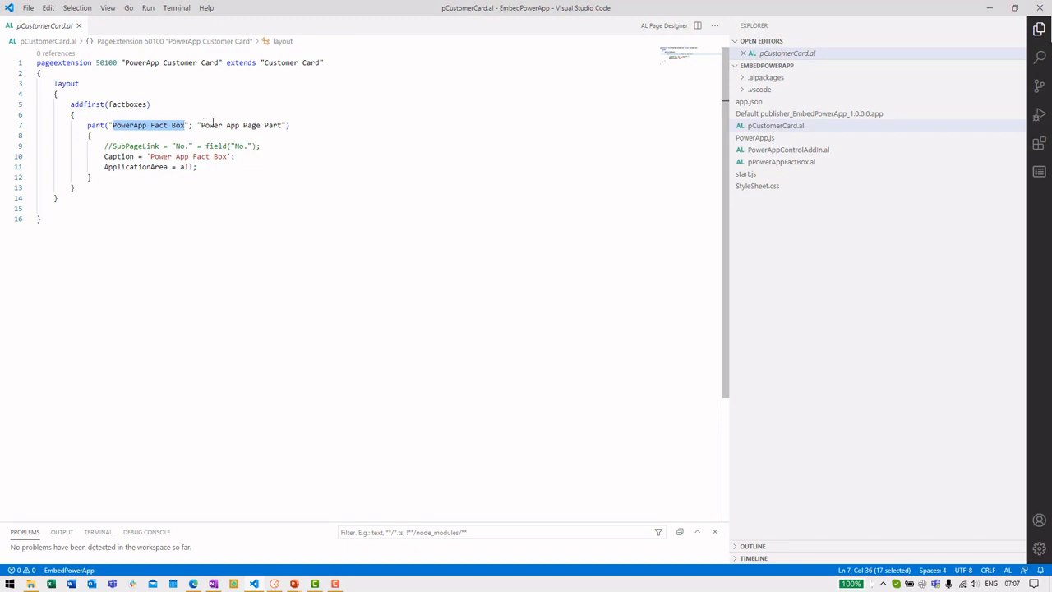
{"action": "left_click", "coordinate": [763, 162]}
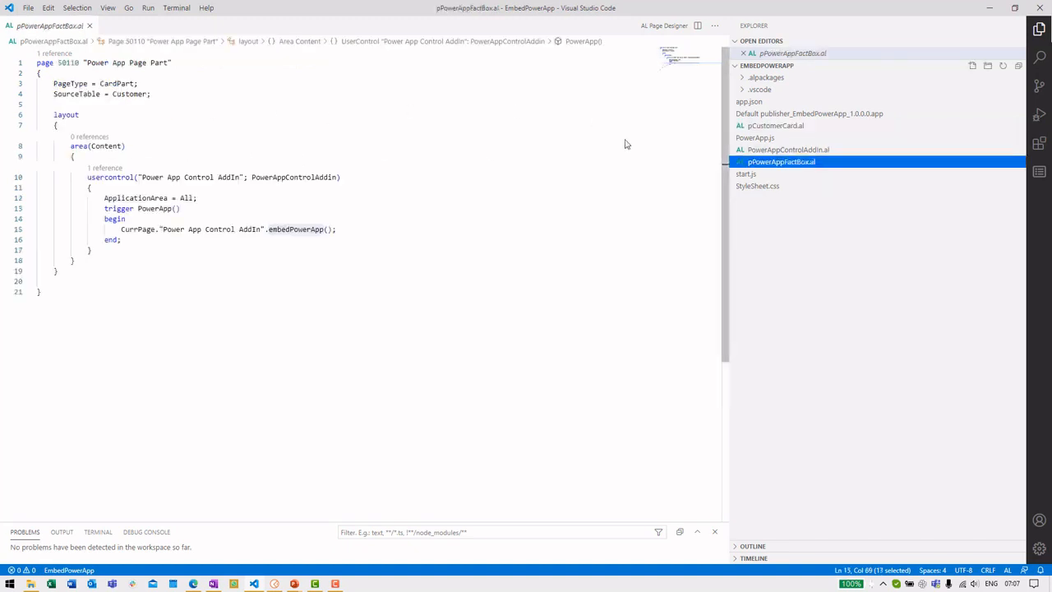
{"action": "double_click", "coordinate": [120, 62]}
{"action": "left_click_drag", "start_coordinate": [123, 61], "coordinate": [123, 63]}
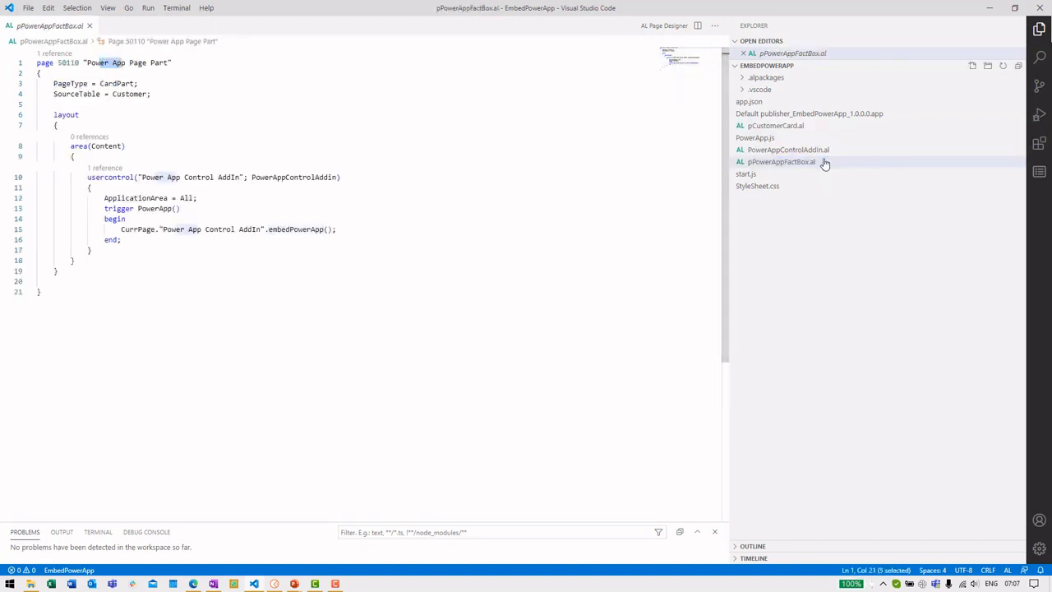
{"action": "left_click", "coordinate": [776, 125]}
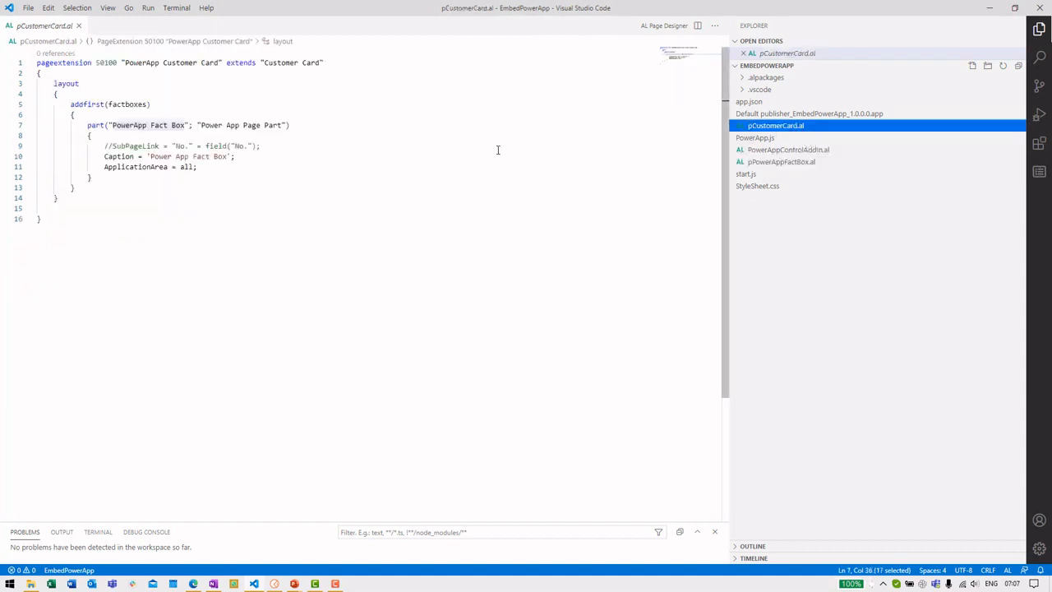
{"action": "left_click", "coordinate": [219, 119]}
{"action": "double_click", "coordinate": [219, 125]}
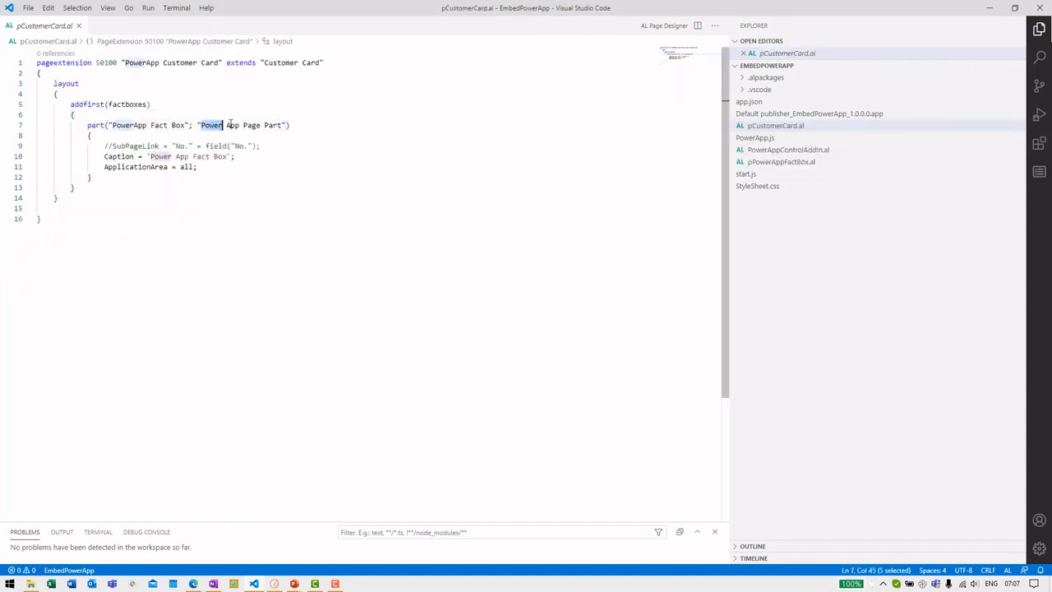
Step: Minimize VS Code, preview vendor 10000 Fabrikam in the Adatum Corp fact box, then start a new vendor
{"action": "left_click", "coordinate": [990, 8]}
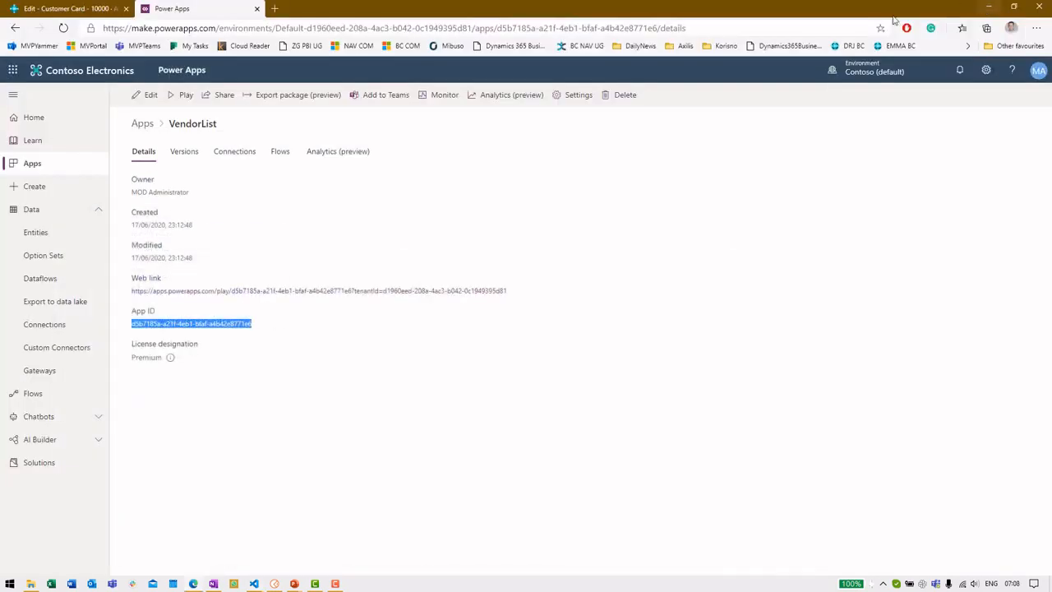
{"action": "left_click", "coordinate": [76, 10]}
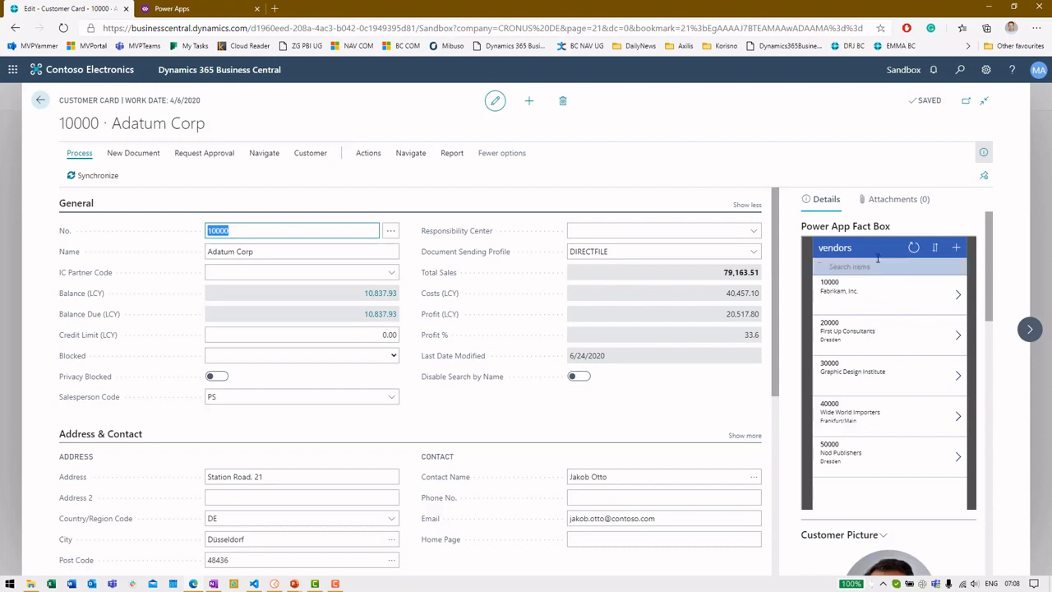
{"action": "left_click", "coordinate": [958, 293]}
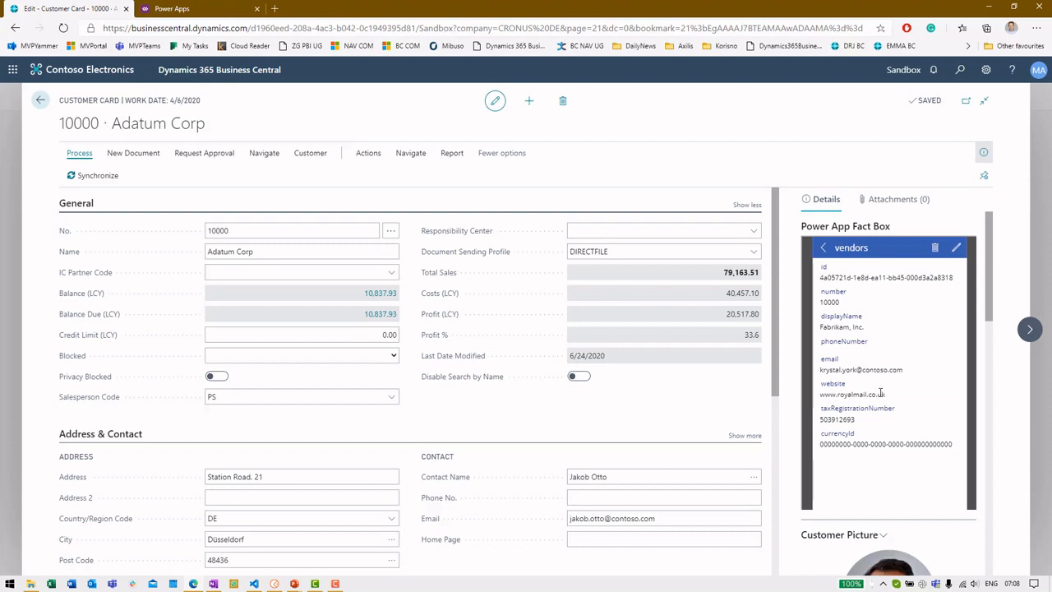
{"action": "left_click", "coordinate": [824, 248]}
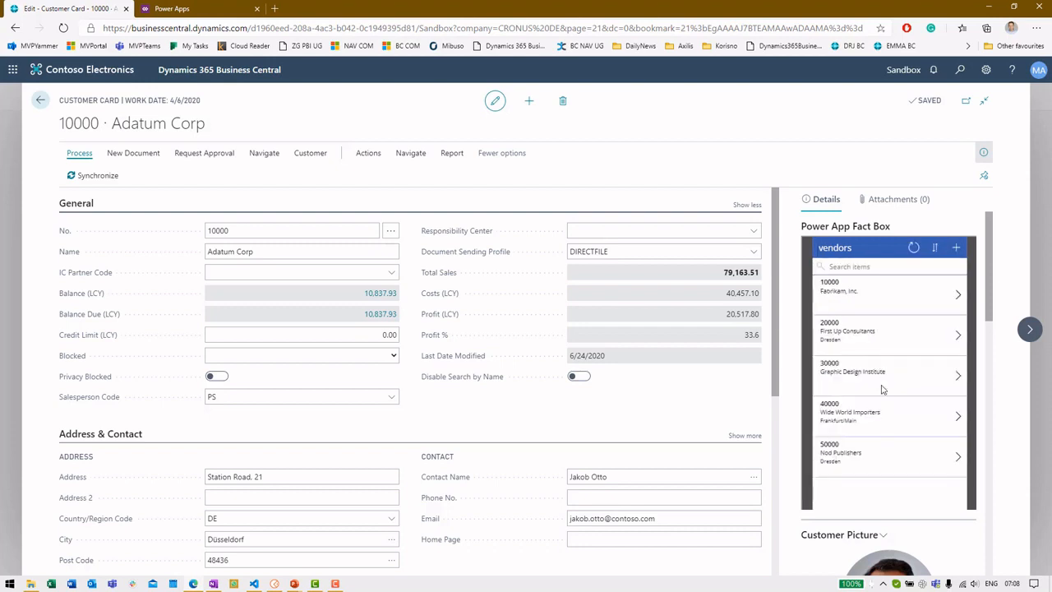
{"action": "left_click", "coordinate": [956, 248]}
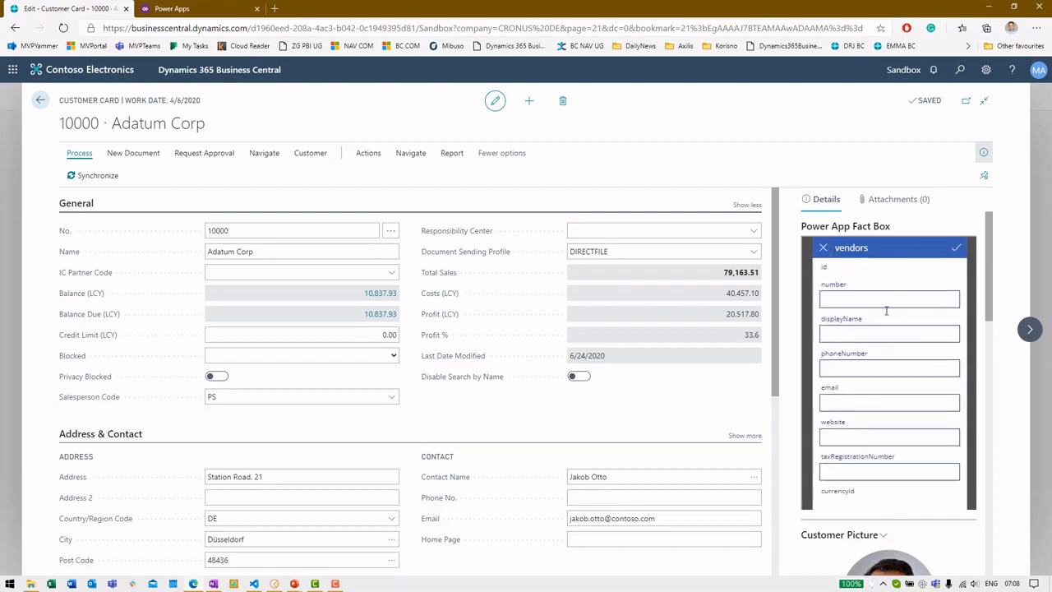
Step: Enter 'Adatum Corp' as the new vendor's displayName
{"action": "left_click", "coordinate": [904, 303]}
{"action": "left_click", "coordinate": [878, 333]}
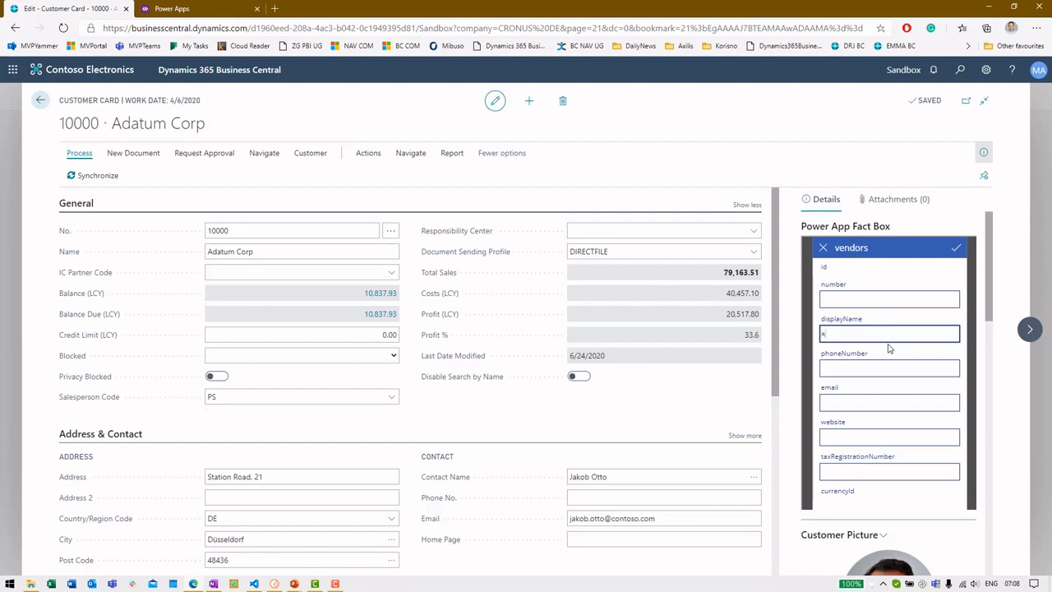
{"action": "type", "text": "Adatum Corp"}
{"action": "key", "text": "Tab"}
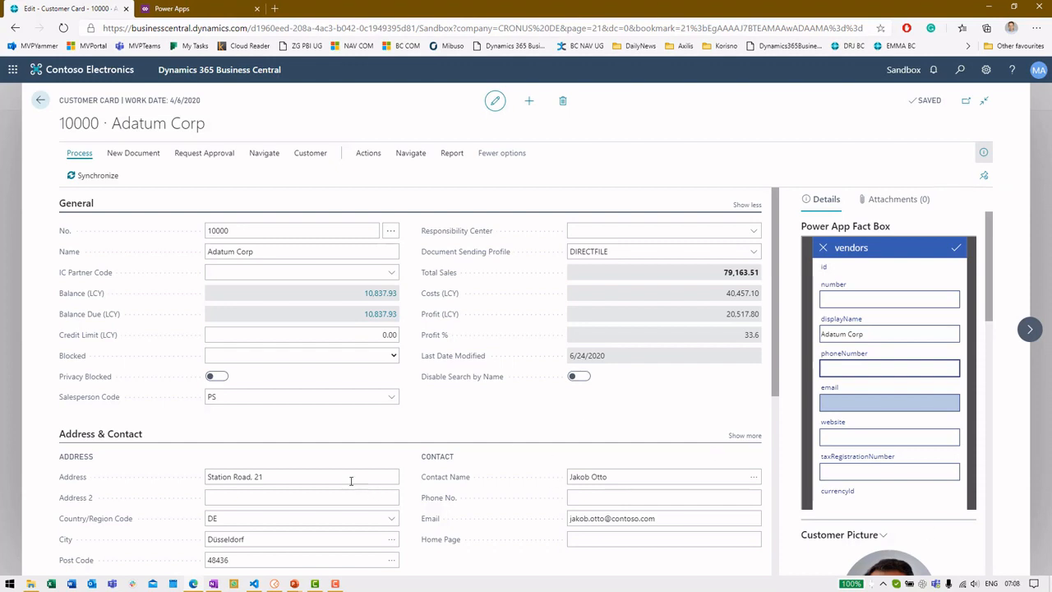
Step: Copy the customer card's e-mail into the vendor's email field and submit the new vendor
{"action": "scroll", "coordinate": [323, 475], "scroll_direction": "down", "scroll_amount": 2}
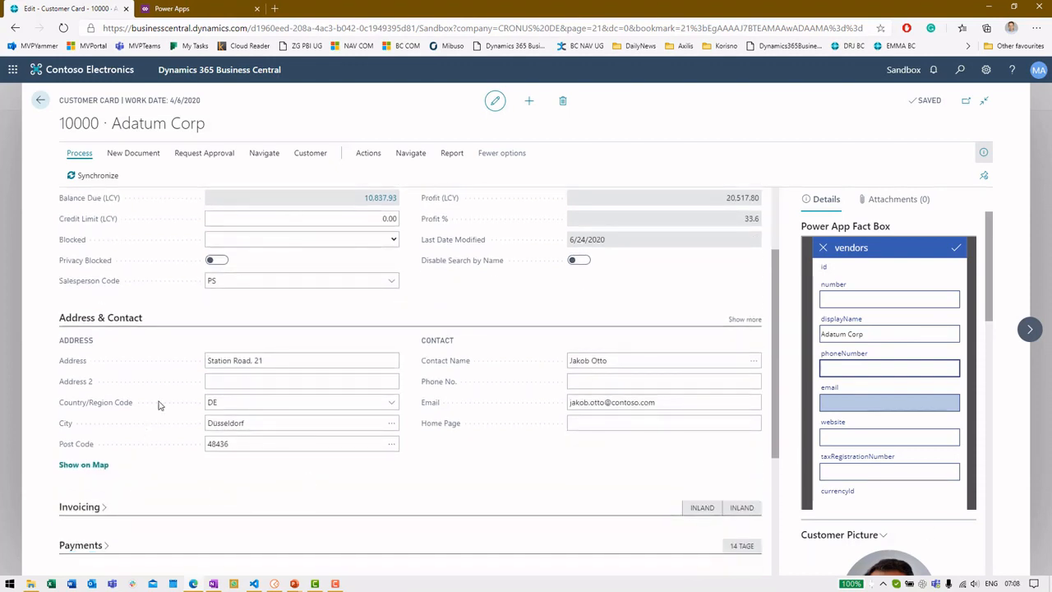
{"action": "left_click", "coordinate": [666, 401]}
{"action": "left_click_drag", "start_coordinate": [666, 401], "coordinate": [569, 401]}
{"action": "key", "text": "ctrl+c"}
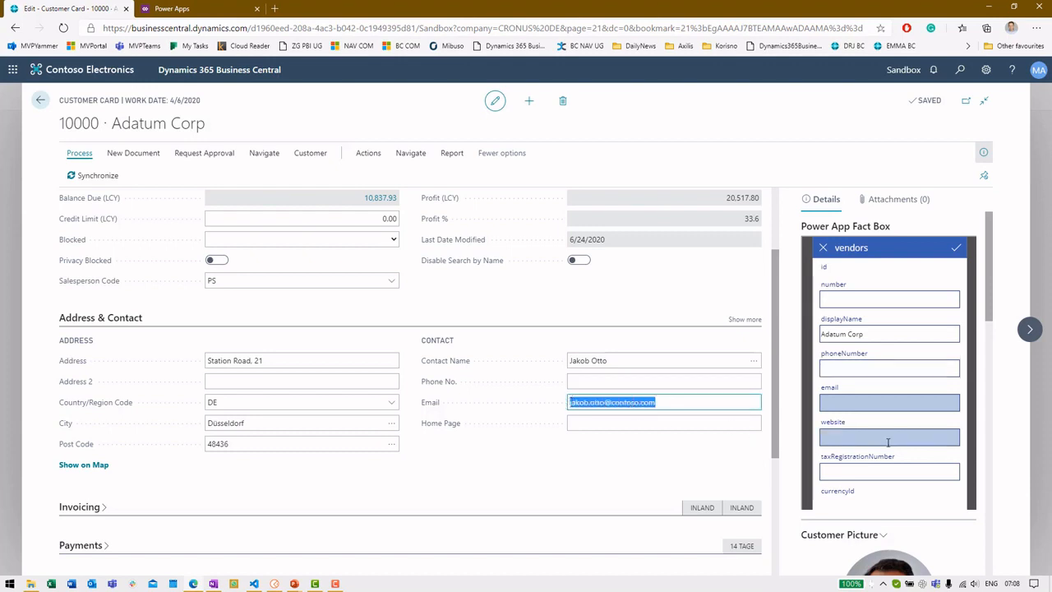
{"action": "scroll", "coordinate": [865, 458], "scroll_direction": "down", "scroll_amount": 2}
{"action": "scroll", "coordinate": [896, 451], "scroll_direction": "up", "scroll_amount": 2}
{"action": "scroll", "coordinate": [946, 308], "scroll_direction": "down", "scroll_amount": 1}
{"action": "scroll", "coordinate": [946, 311], "scroll_direction": "up", "scroll_amount": 1}
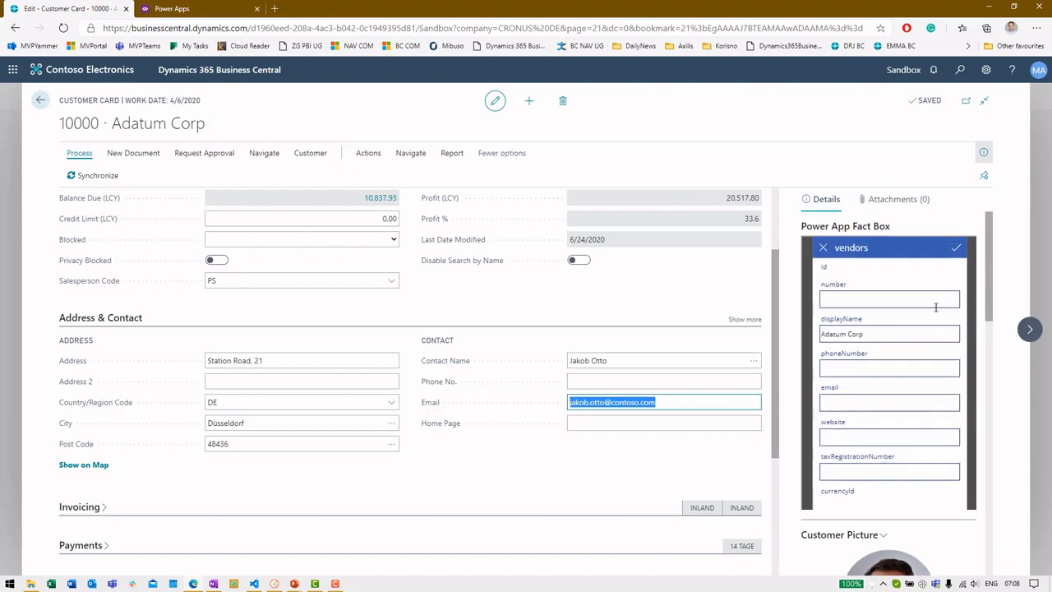
{"action": "left_click", "coordinate": [861, 402]}
{"action": "key", "text": "ctrl+v"}
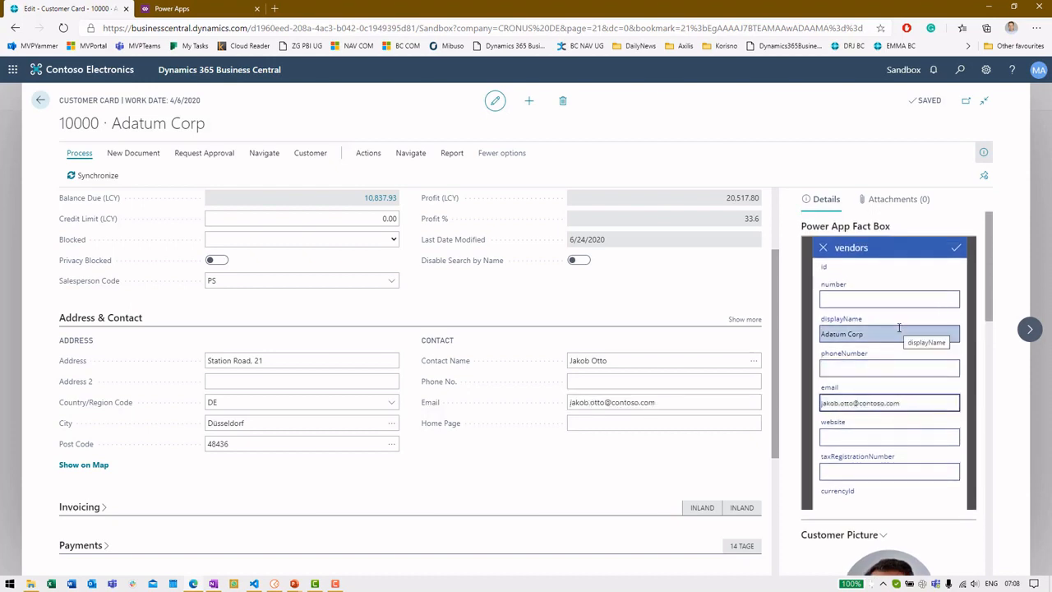
{"action": "left_click", "coordinate": [956, 249]}
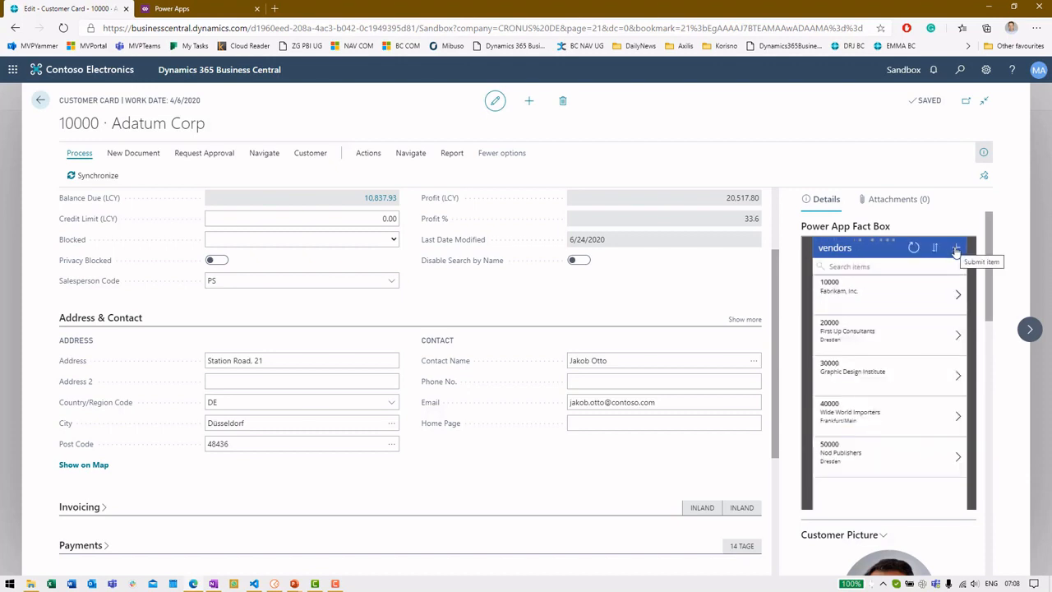
Step: View the new vendor K00020 Adatum Corp's details in the fact box, then return to the list
{"action": "scroll", "coordinate": [883, 464], "scroll_direction": "down", "scroll_amount": 1}
{"action": "scroll", "coordinate": [880, 465], "scroll_direction": "down", "scroll_amount": 1}
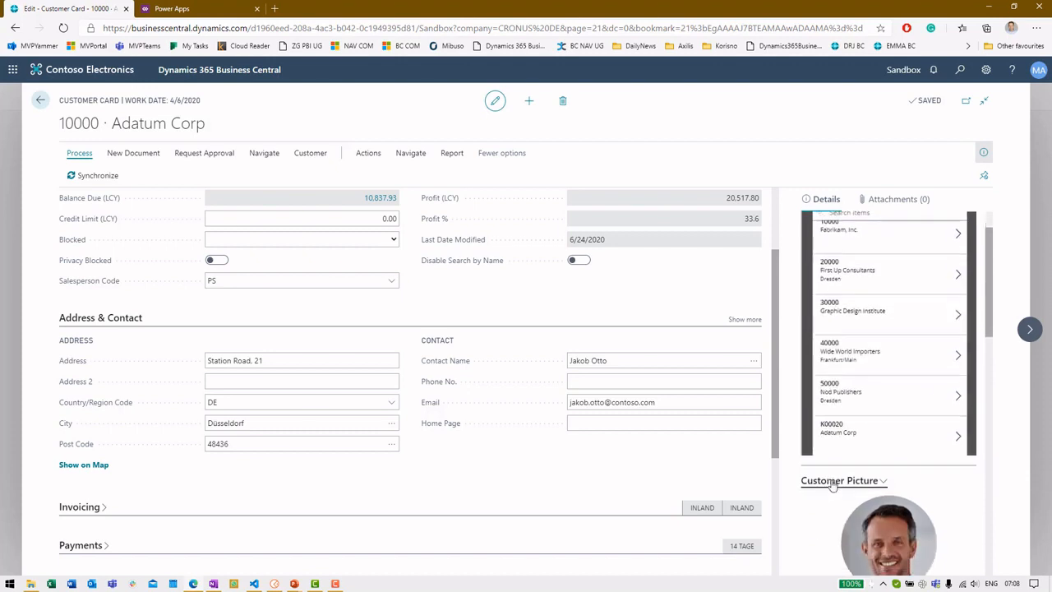
{"action": "left_click", "coordinate": [859, 433]}
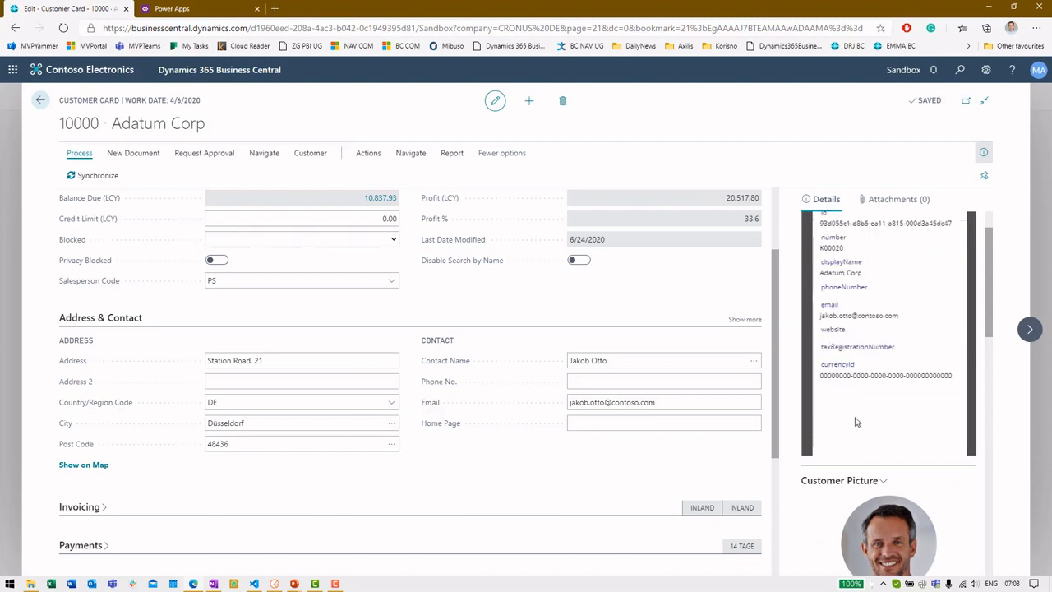
{"action": "scroll", "coordinate": [864, 419], "scroll_direction": "up", "scroll_amount": 1}
{"action": "left_click", "coordinate": [823, 247]}
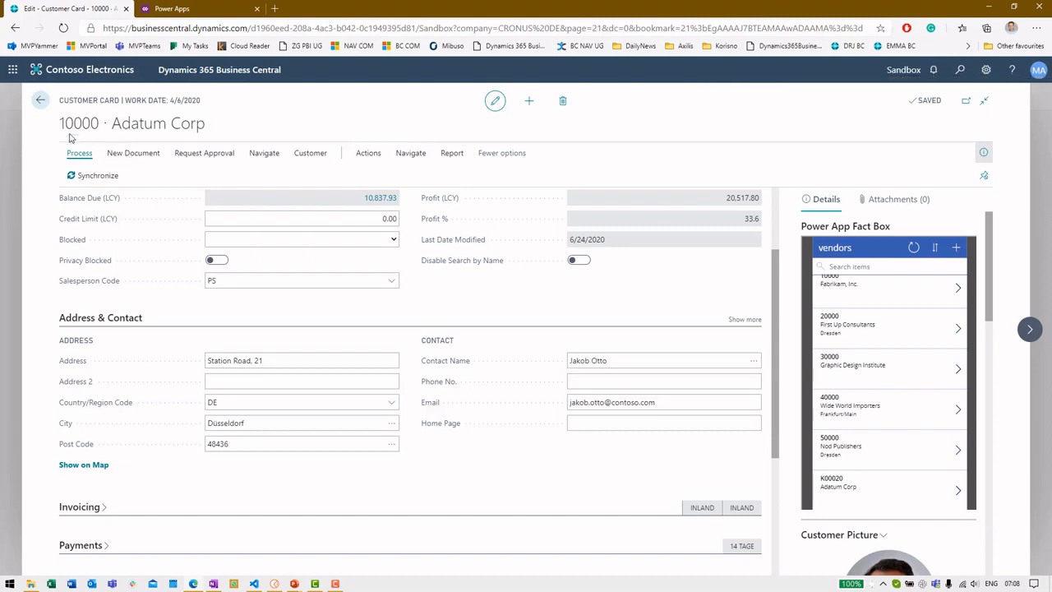
Step: Open Purchasing > Vendors and select the K00020 Adatum Corp row to confirm it exists
{"action": "left_click", "coordinate": [39, 100]}
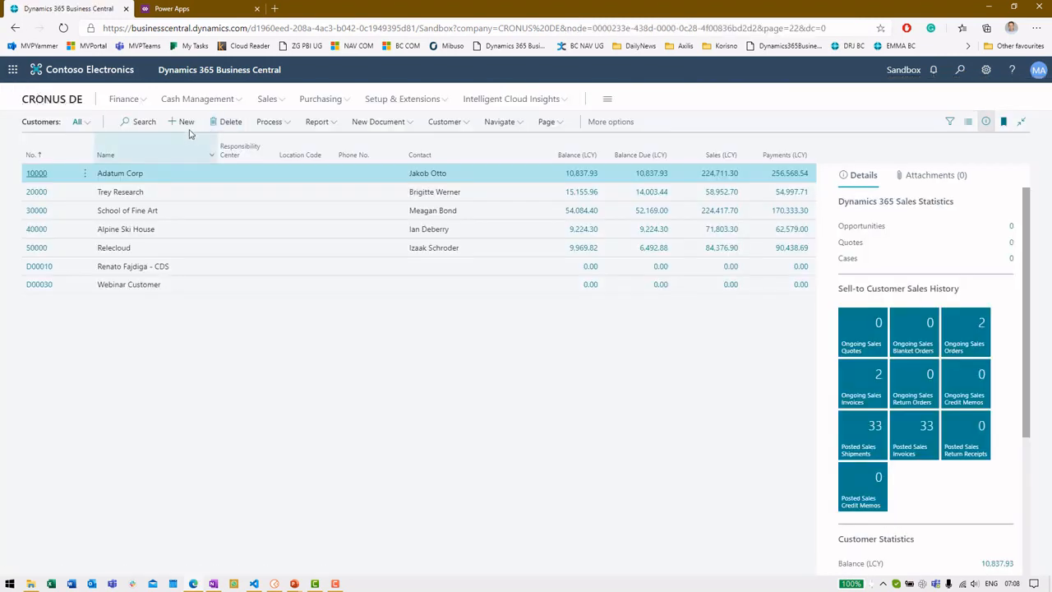
{"action": "left_click", "coordinate": [310, 100]}
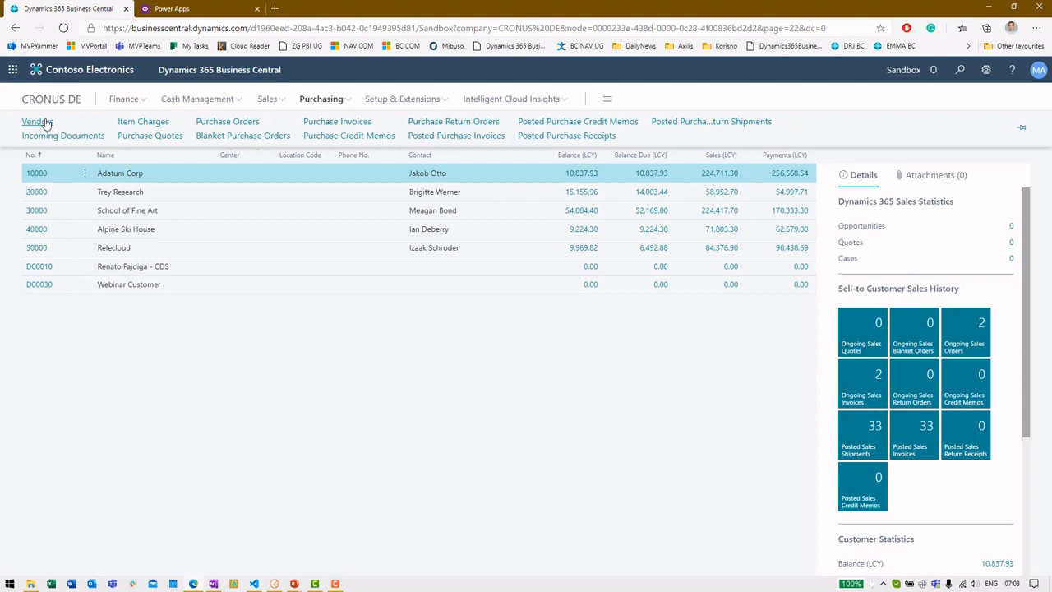
{"action": "left_click", "coordinate": [47, 123]}
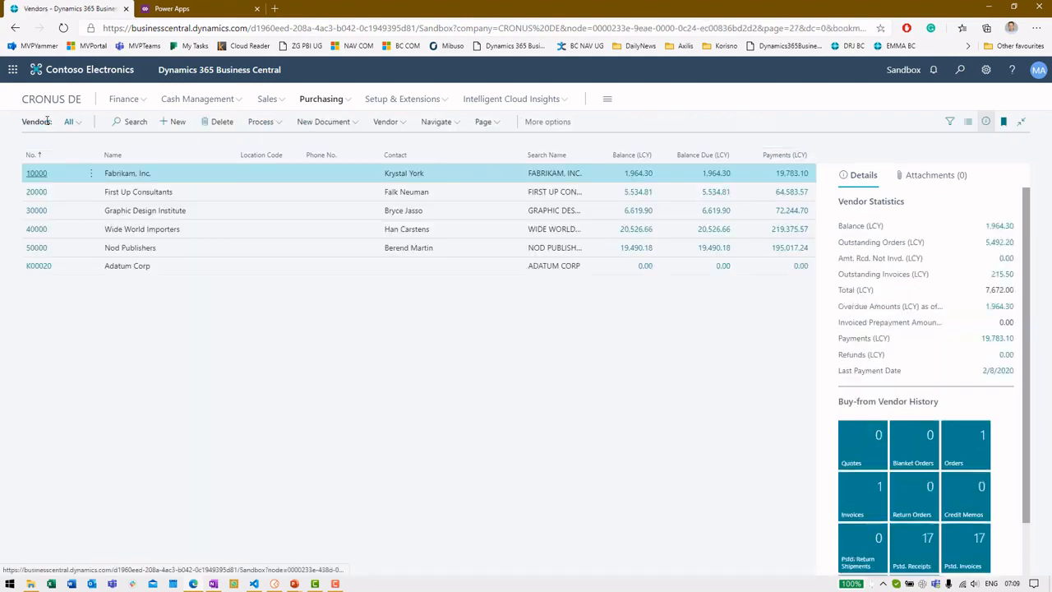
{"action": "left_click", "coordinate": [140, 267]}
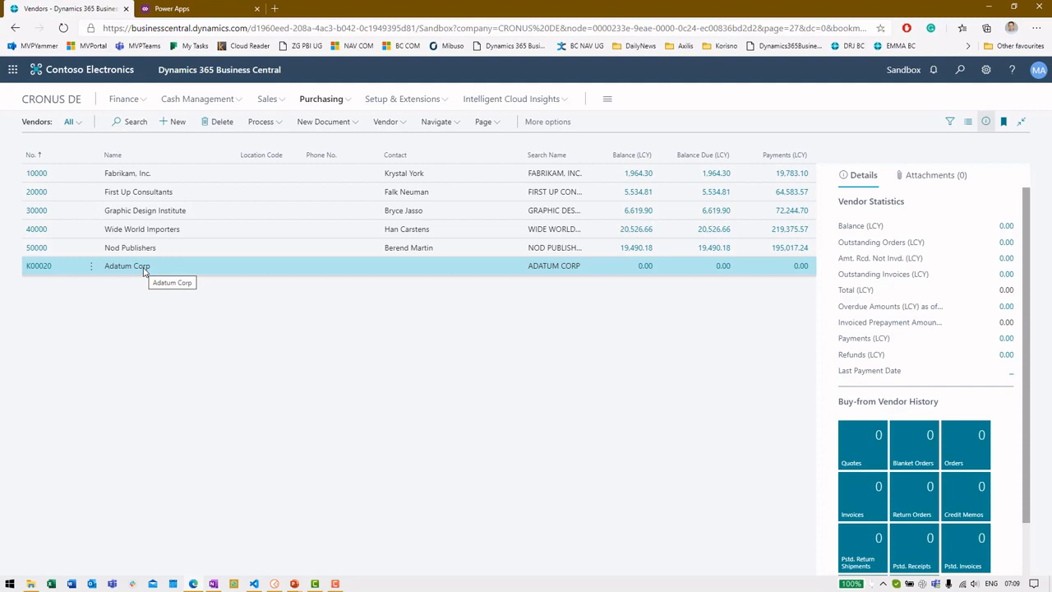
{"action": "left_click", "coordinate": [268, 99]}
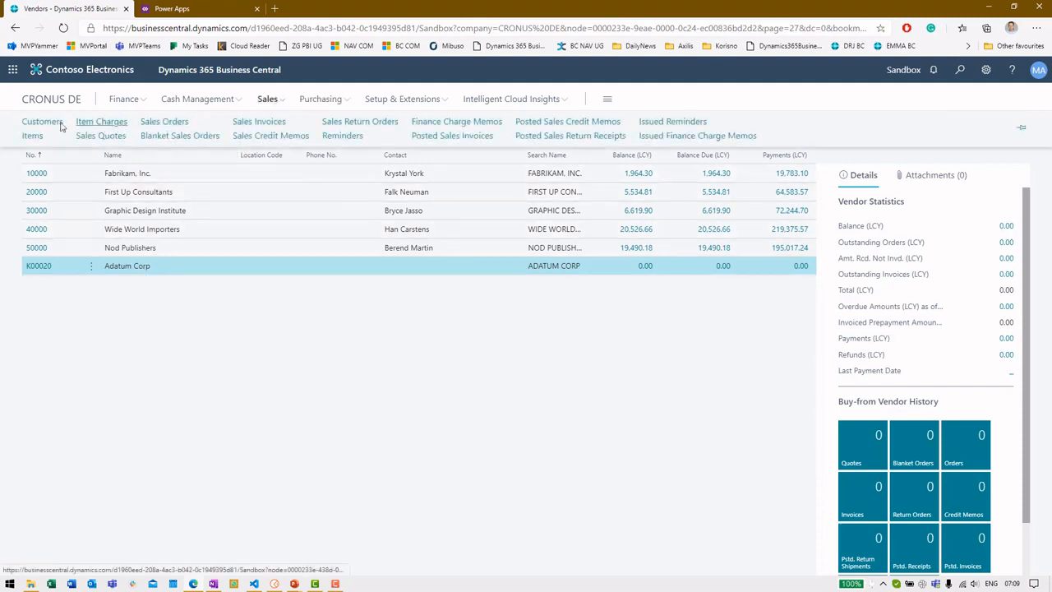
Step: Reopen customer 10000 Adatum Corp's card via Sales > Customers, then switch to the PowerPoint slides
{"action": "left_click", "coordinate": [43, 122]}
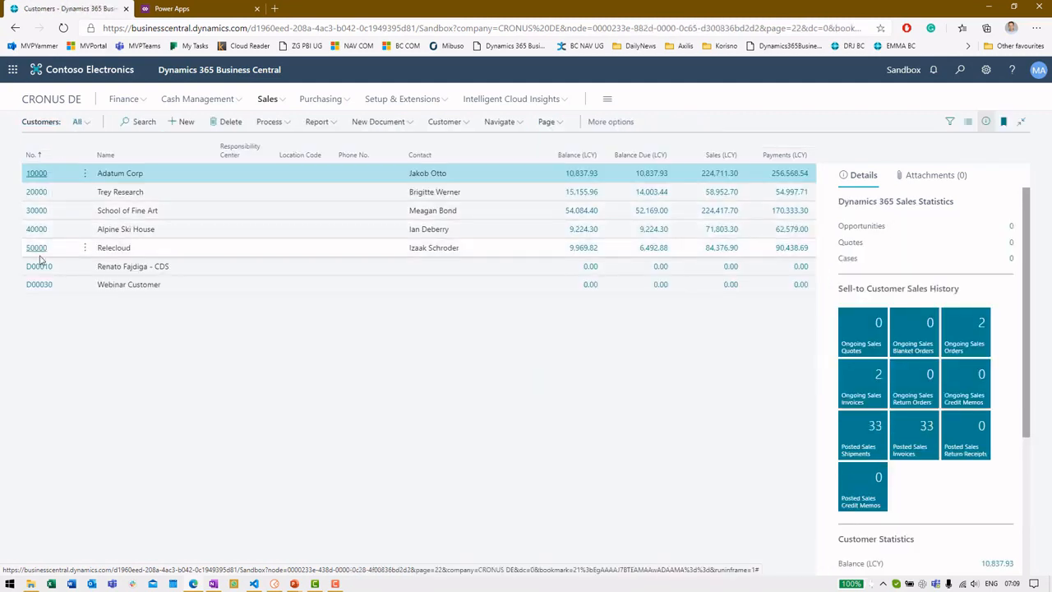
{"action": "left_click", "coordinate": [35, 174]}
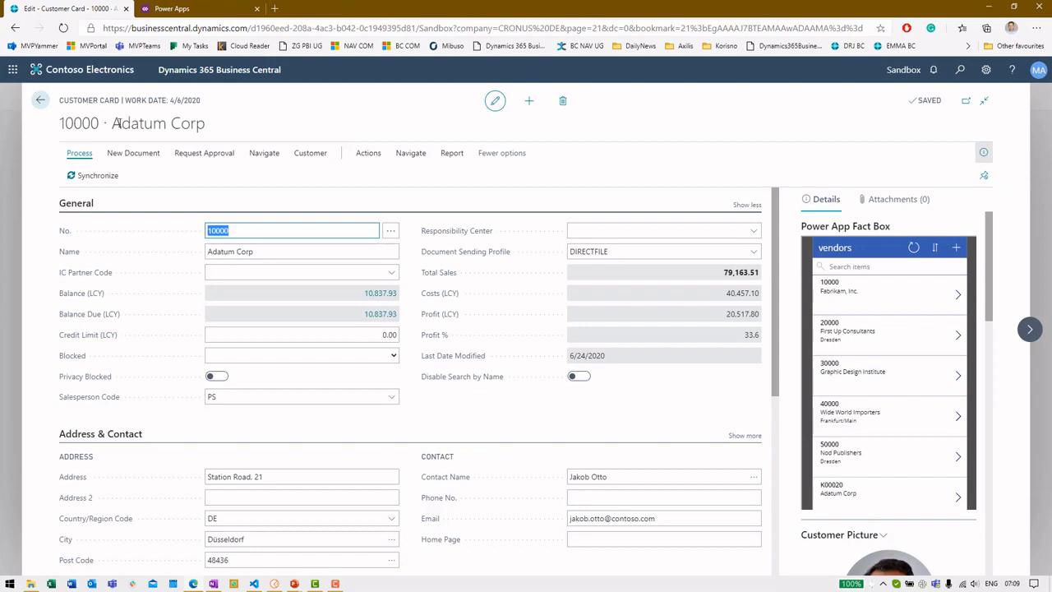
{"action": "key", "text": "alt+Tab"}
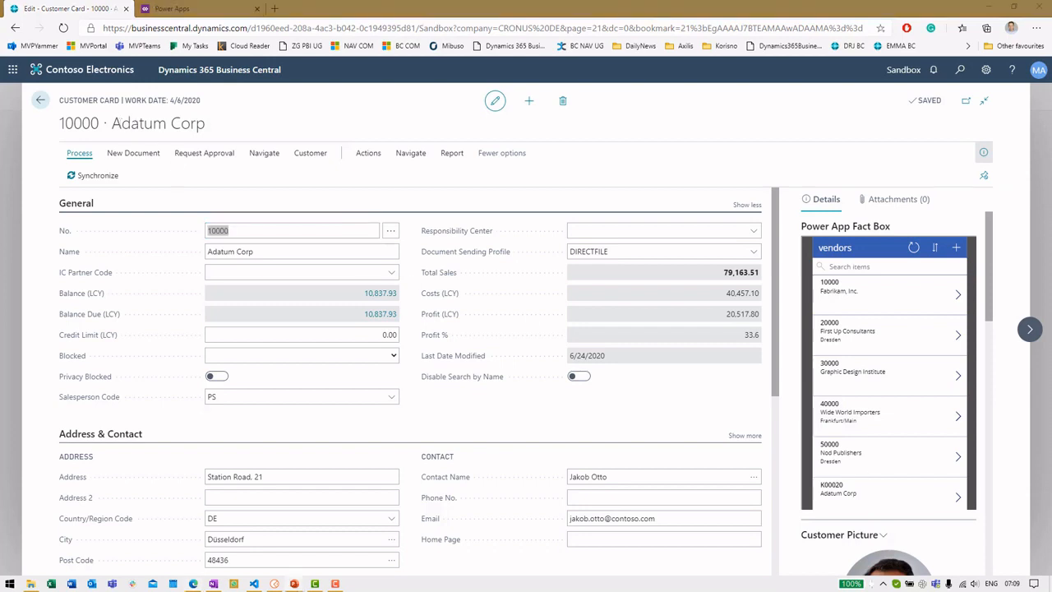